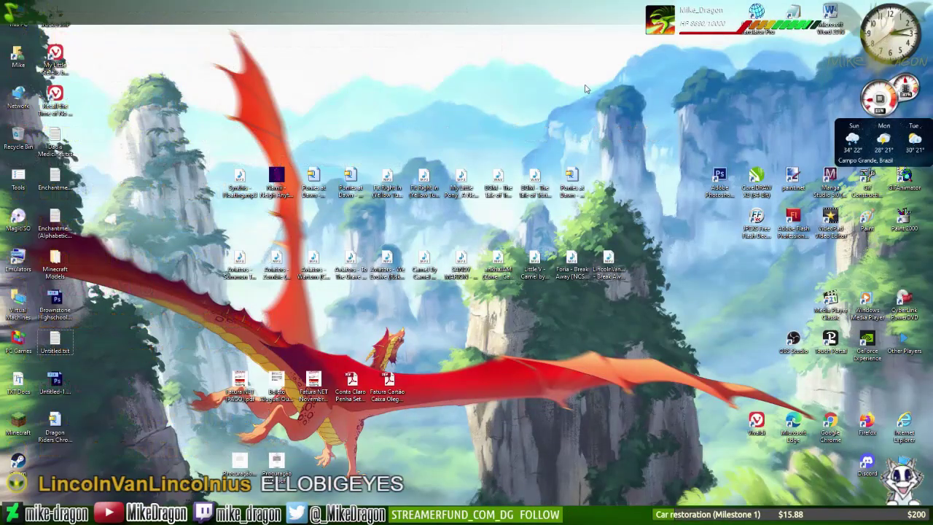
Step: Open ALPHA4.psd from the One's Ears, Other's Eyes folder inside WIP > oC - Photoshop
{"action": "double_click", "coordinate": [18, 58]}
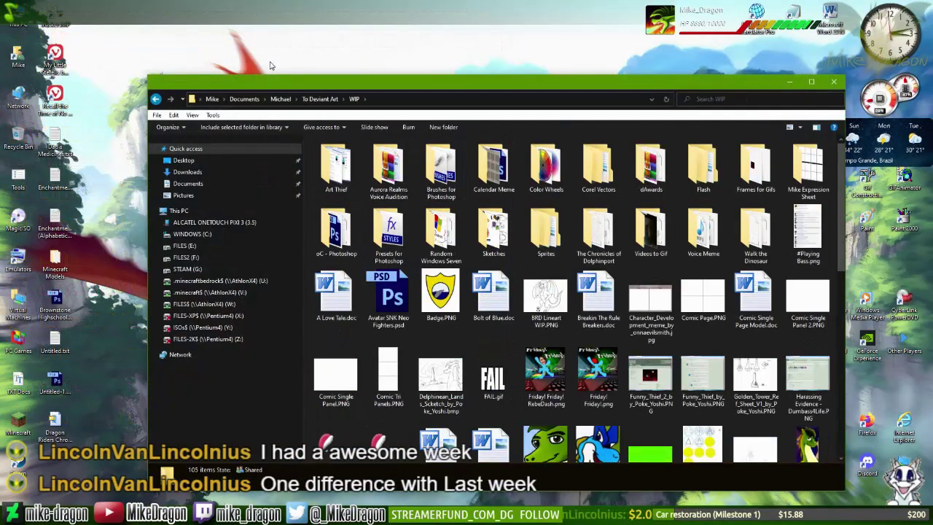
{"action": "key", "text": "Return"}
{"action": "key", "text": "Return"}
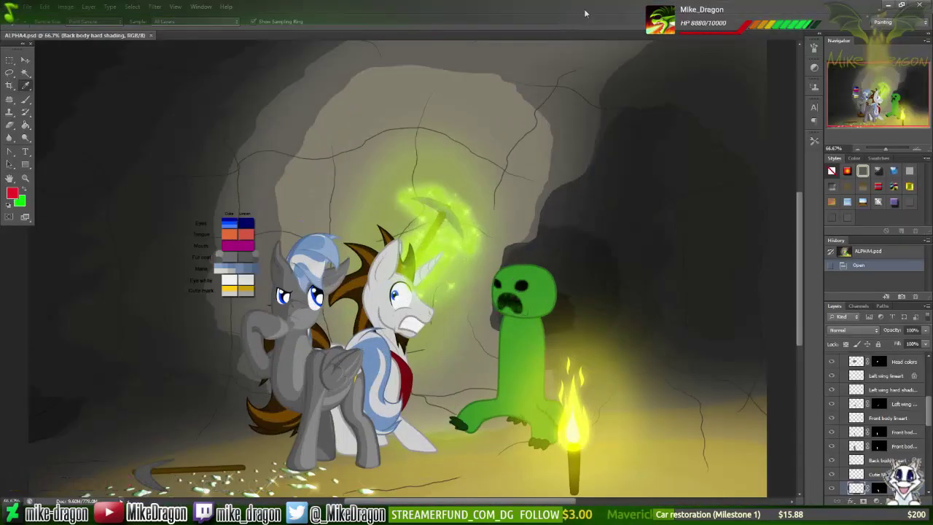
Step: Add a new layer named "Mane and tail hard shading" just below the mane and tail lineart layer
{"action": "key", "text": "v"}
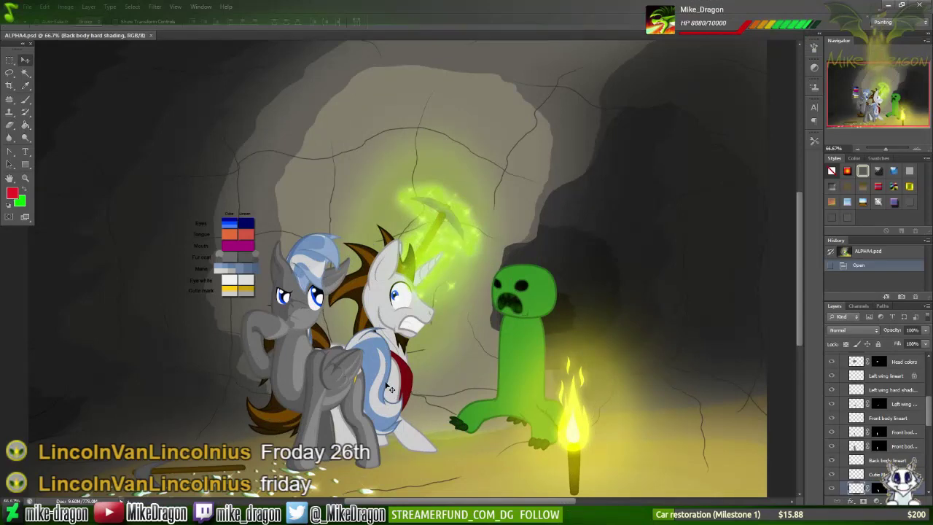
{"action": "key", "text": "ctrl+plus"}
{"action": "key", "text": "ctrl+plus"}
{"action": "left_click", "coordinate": [875, 106]}
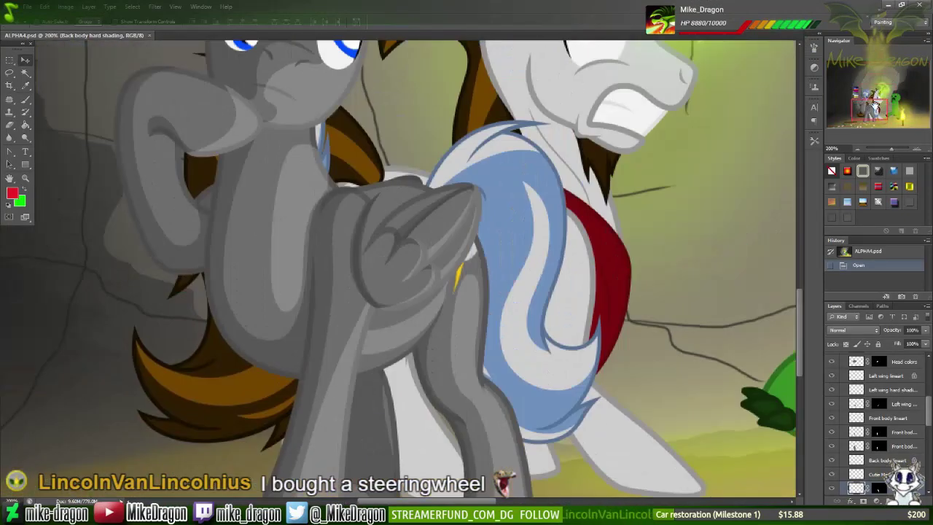
{"action": "left_click", "coordinate": [870, 102]}
{"action": "left_click", "coordinate": [814, 310]}
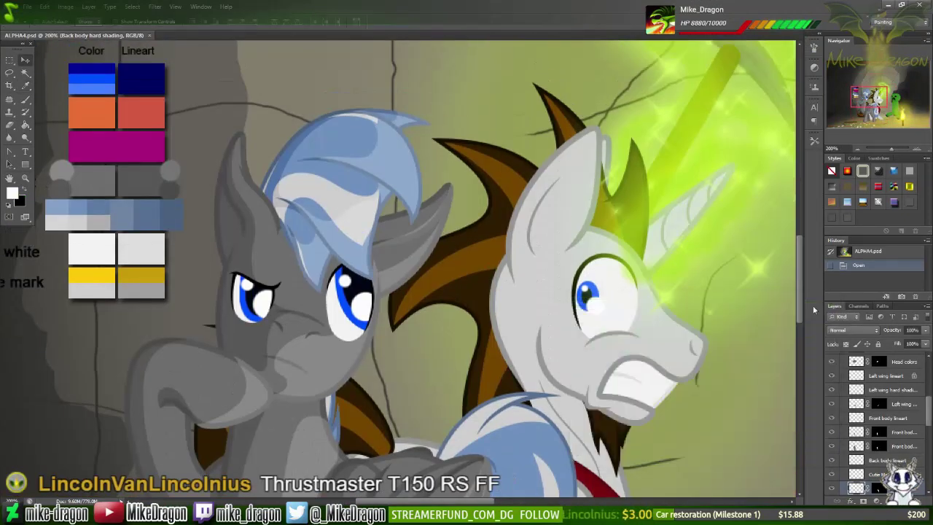
{"action": "scroll", "coordinate": [875, 423], "scroll_direction": "down", "scroll_amount": 2}
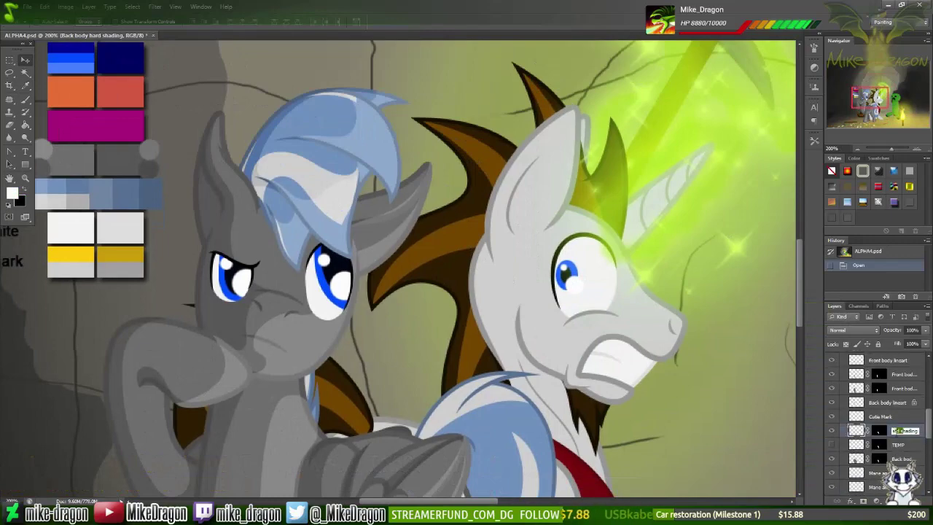
{"action": "left_click", "coordinate": [905, 126]}
{"action": "left_click", "coordinate": [869, 100]}
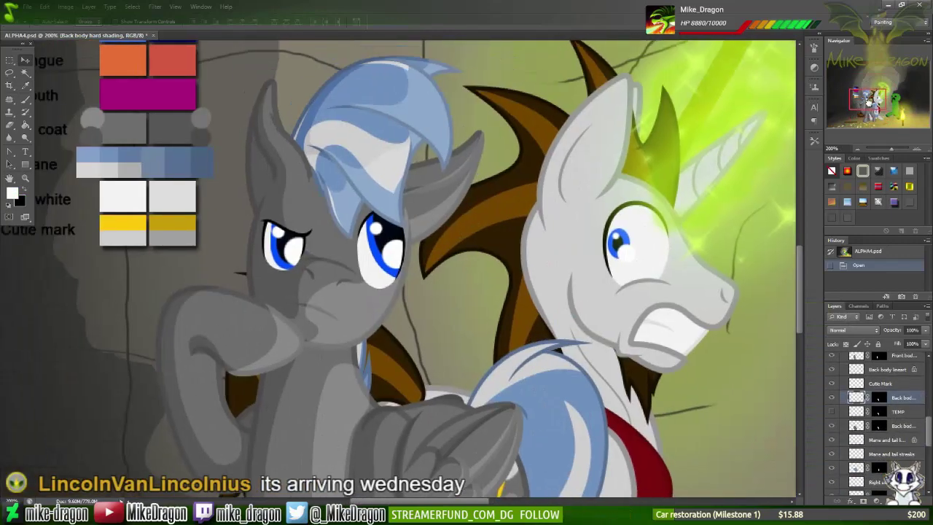
{"action": "left_click", "coordinate": [872, 105]}
{"action": "left_click", "coordinate": [832, 440]}
{"action": "left_click", "coordinate": [832, 453]}
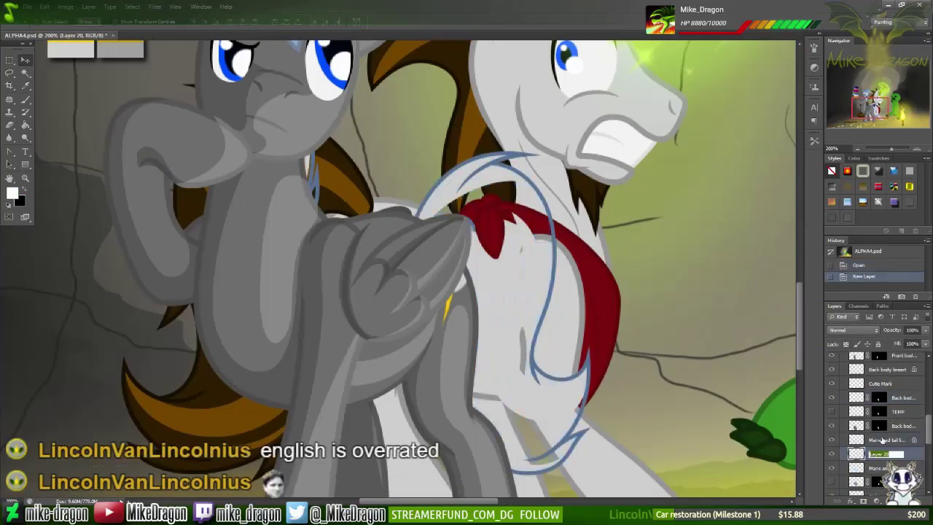
{"action": "scroll", "coordinate": [875, 422], "scroll_direction": "up", "scroll_amount": 3}
{"action": "scroll", "coordinate": [929, 403], "scroll_direction": "up", "scroll_amount": 3}
{"action": "scroll", "coordinate": [767, 410], "scroll_direction": "up", "scroll_amount": 5}
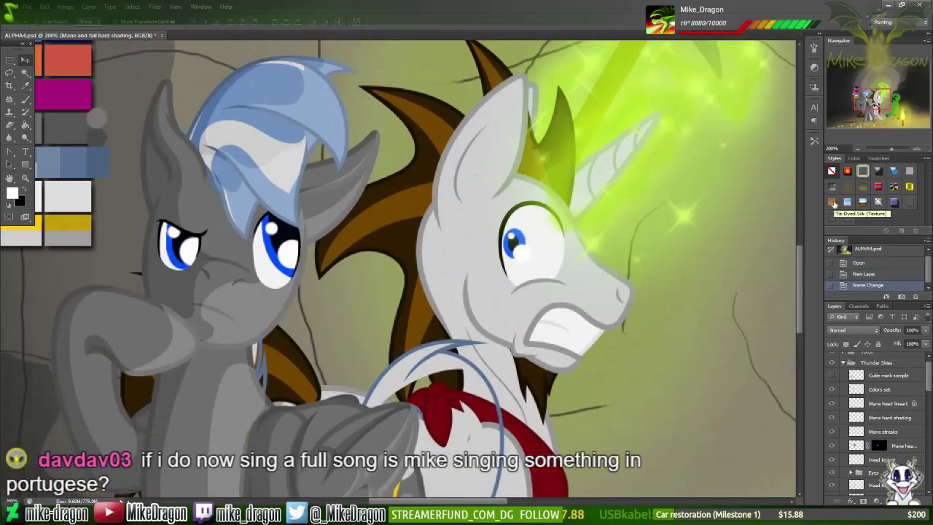
Step: Switch to Snaz and stop the Chrono Up timer, setting its hours, minutes and seconds to 00:00:00
{"action": "key", "text": "super"}
{"action": "left_click", "coordinate": [31, 255]}
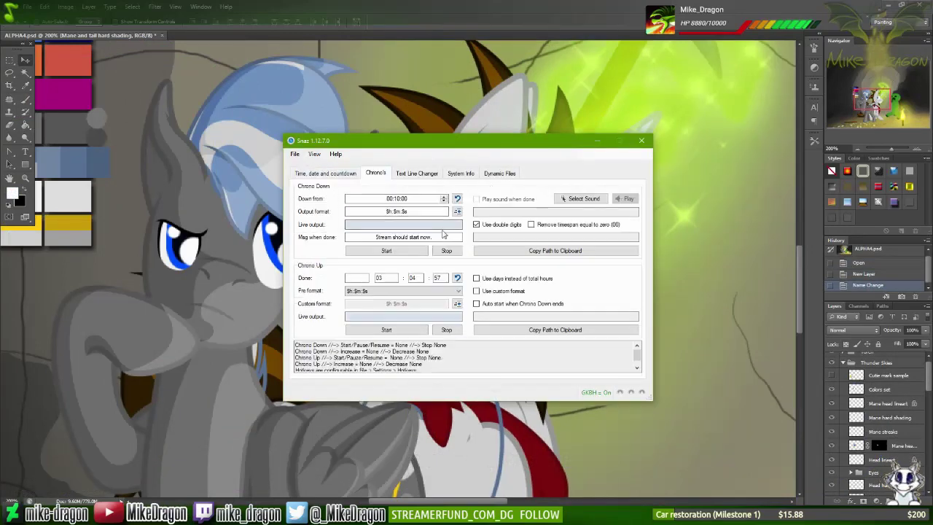
{"action": "key", "text": "alt+Tab"}
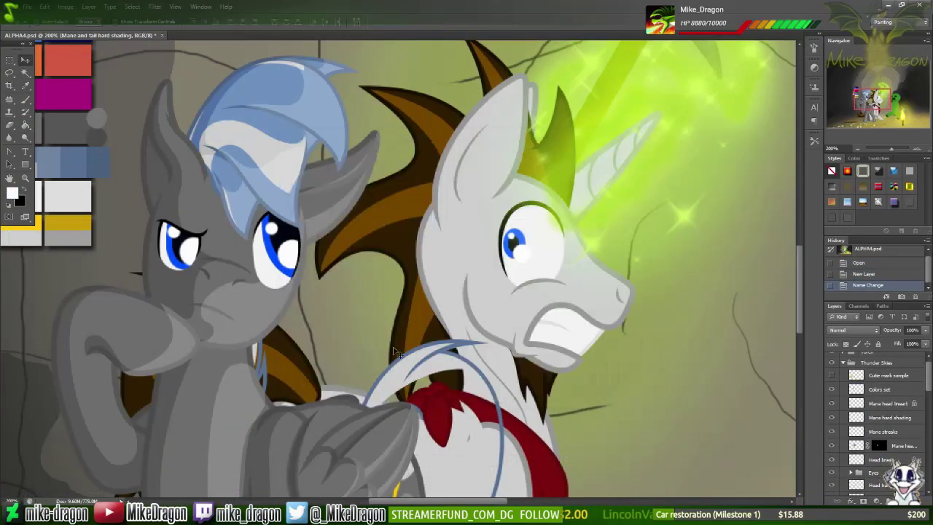
{"action": "left_click", "coordinate": [885, 5]}
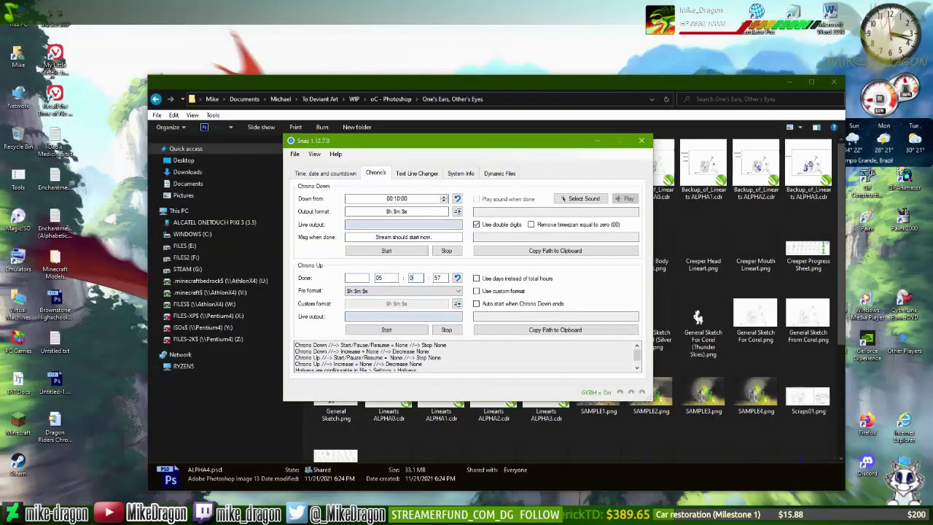
{"action": "left_click", "coordinate": [387, 330]}
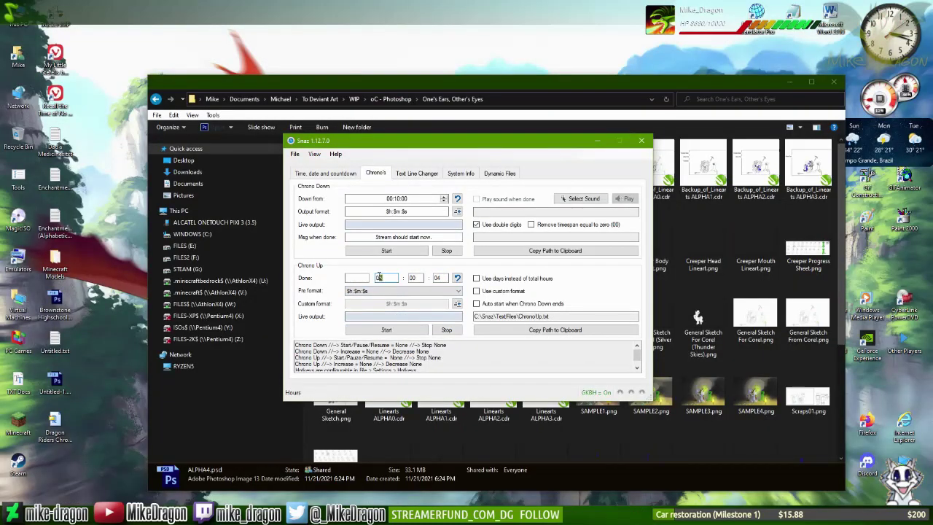
{"action": "left_click", "coordinate": [446, 329]}
{"action": "left_click", "coordinate": [510, 316]}
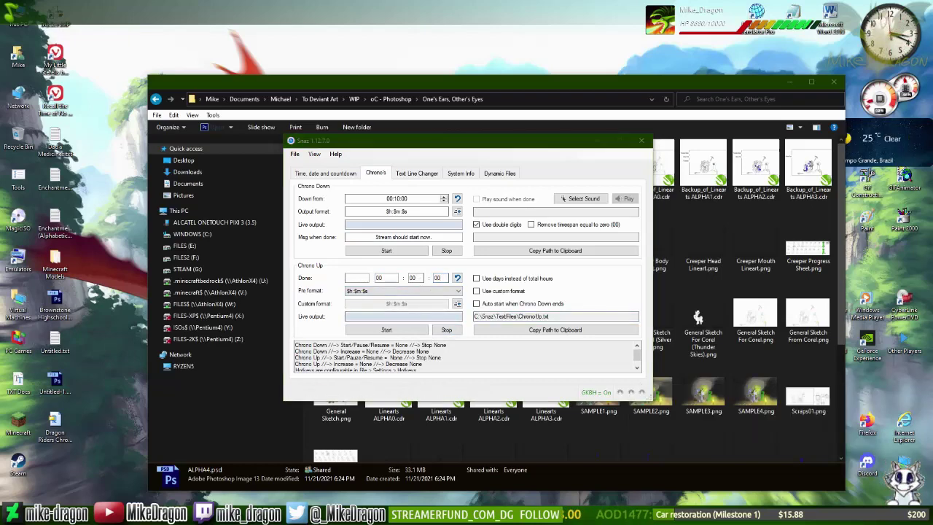
Step: Run the Chrono Up timer from zero, stop and reset it, and minimize Snaz
{"action": "left_click", "coordinate": [386, 329]}
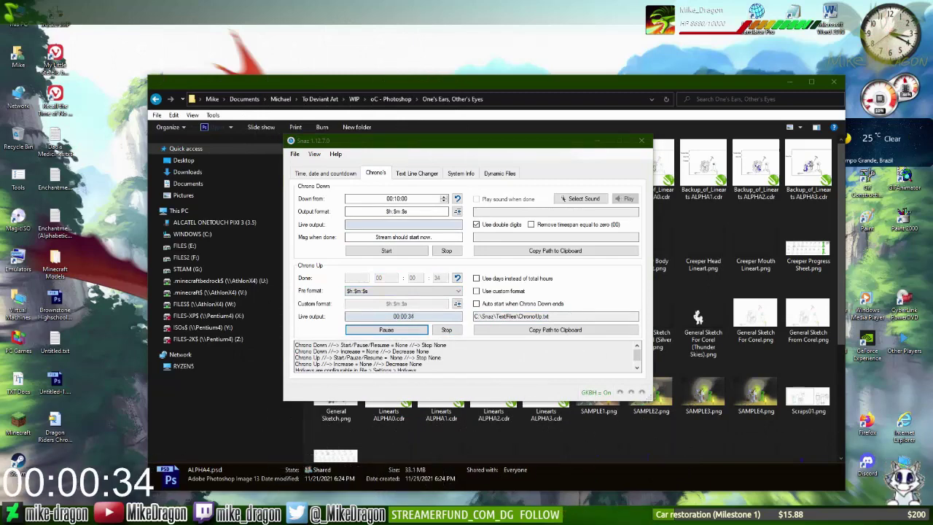
{"action": "left_click", "coordinate": [446, 330]}
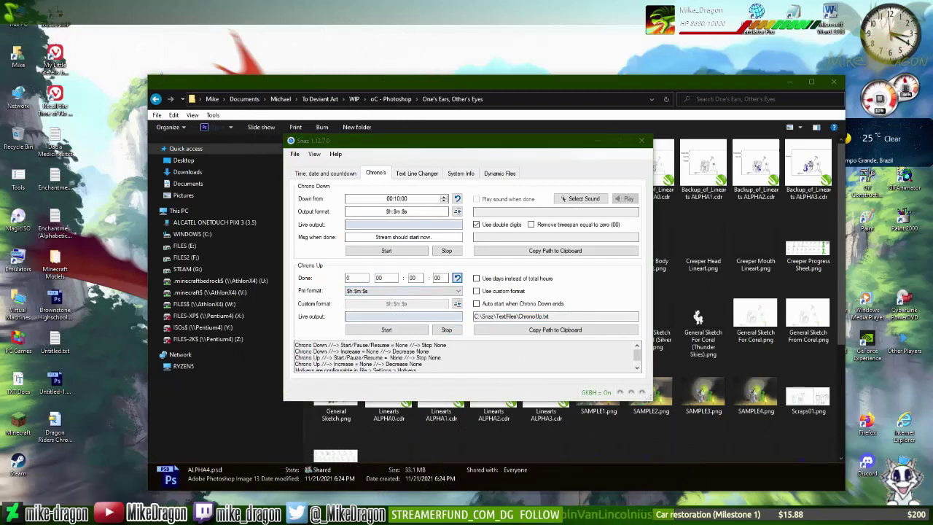
{"action": "left_click", "coordinate": [604, 141]}
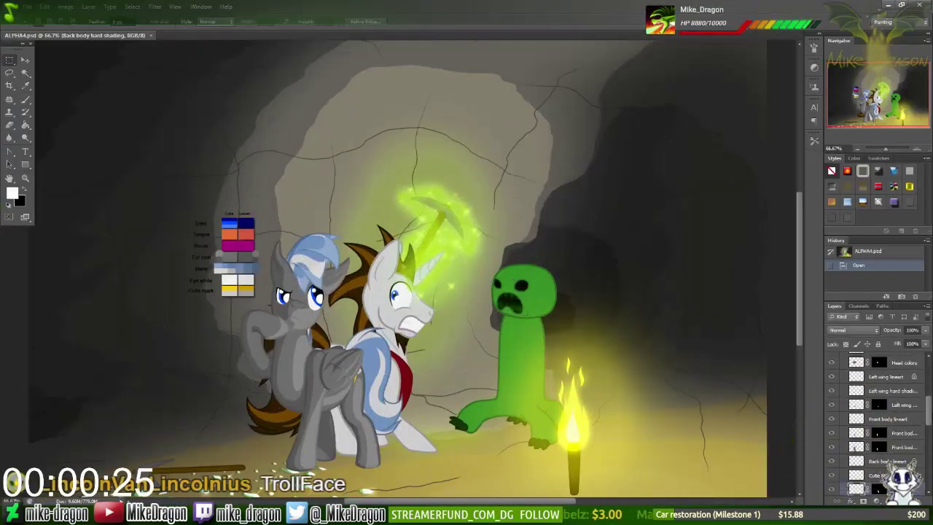
Step: Switch to ALPHA4.psd in Photoshop and copy the layer style of the Mane hard shading layer
{"action": "scroll", "coordinate": [223, 135], "scroll_direction": "up", "scroll_amount": 5}
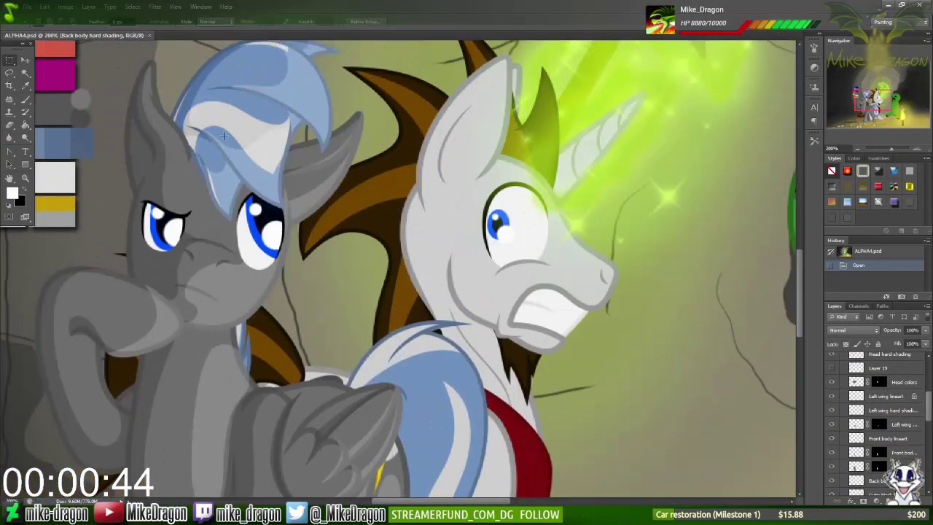
{"action": "scroll", "coordinate": [874, 408], "scroll_direction": "down", "scroll_amount": 3}
{"action": "left_click", "coordinate": [885, 452]}
{"action": "right_click", "coordinate": [885, 393]}
{"action": "left_click", "coordinate": [804, 315]}
Step: Add a layer named "Mane and tail hard shading" below the mane and tail lineart and paste the copied layer style onto it
{"action": "scroll", "coordinate": [805, 316], "scroll_direction": "down", "scroll_amount": 3}
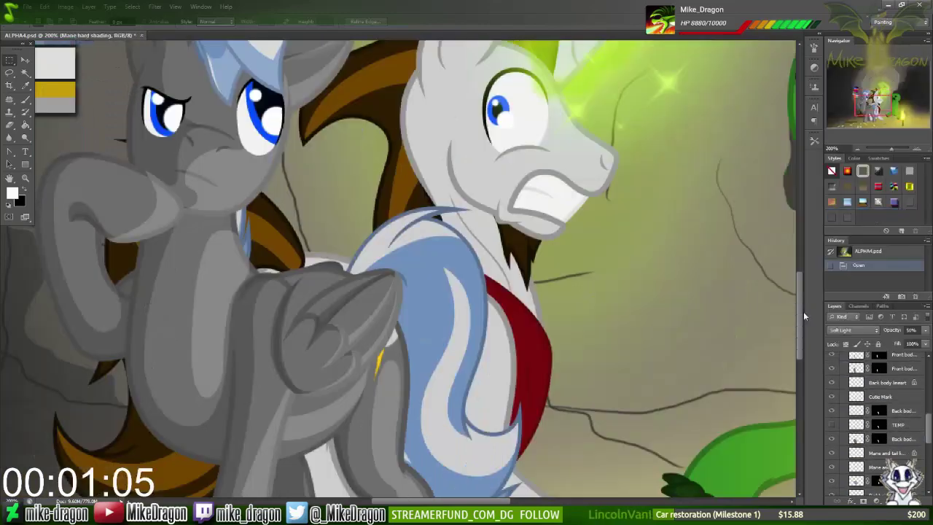
{"action": "scroll", "coordinate": [805, 316], "scroll_direction": "down", "scroll_amount": 2}
{"action": "key", "text": "ctrl+shift+alt+n"}
{"action": "double_click", "coordinate": [885, 466]}
{"action": "type", "text": "Mane and tail hard shading"}
{"action": "key", "text": "Return"}
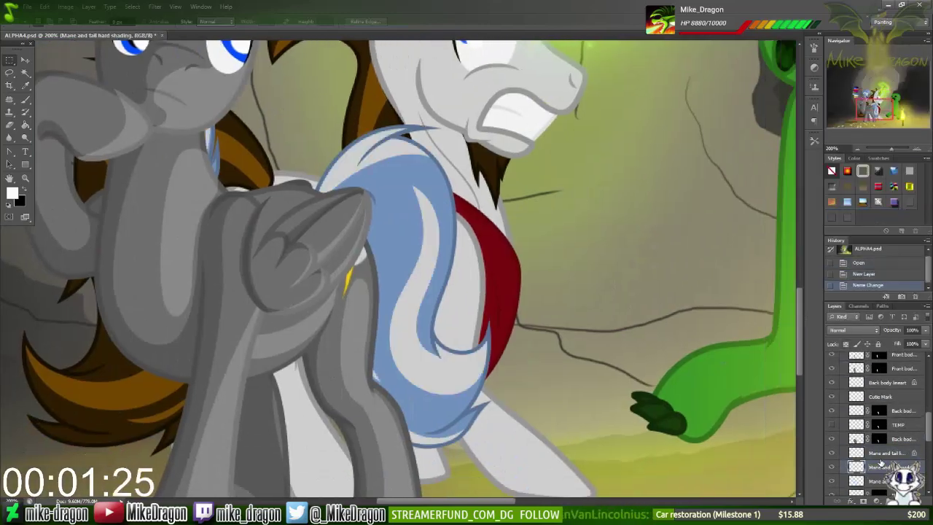
{"action": "right_click", "coordinate": [885, 466]}
{"action": "left_click", "coordinate": [878, 320]}
Step: Start a Pen tool path at the top of the grey pony's blue tail and place anchors down its inner side
{"action": "key", "text": "p"}
{"action": "scroll", "coordinate": [446, 231], "scroll_direction": "up", "scroll_amount": 2}
{"action": "scroll", "coordinate": [446, 231], "scroll_direction": "down", "scroll_amount": 3}
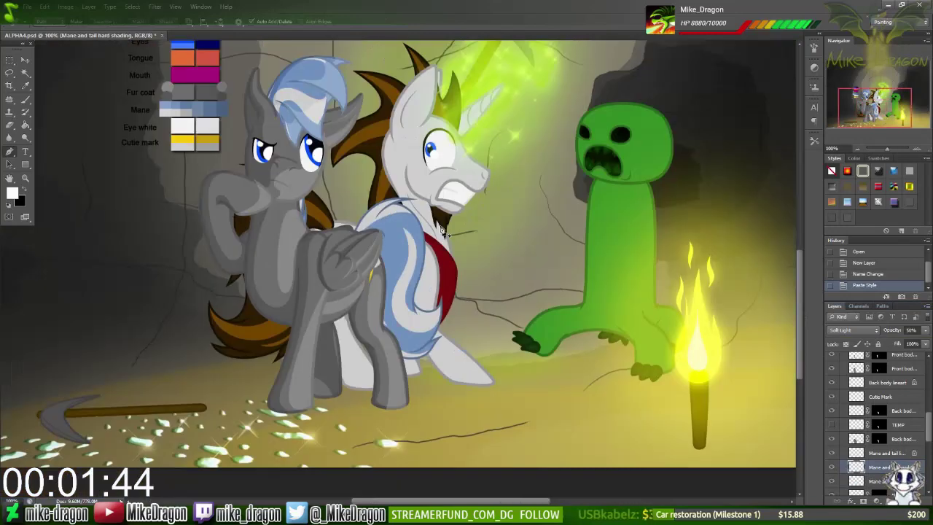
{"action": "scroll", "coordinate": [427, 229], "scroll_direction": "up", "scroll_amount": 3}
{"action": "scroll", "coordinate": [697, 389], "scroll_direction": "up", "scroll_amount": 1}
{"action": "scroll", "coordinate": [362, 75], "scroll_direction": "up", "scroll_amount": 1}
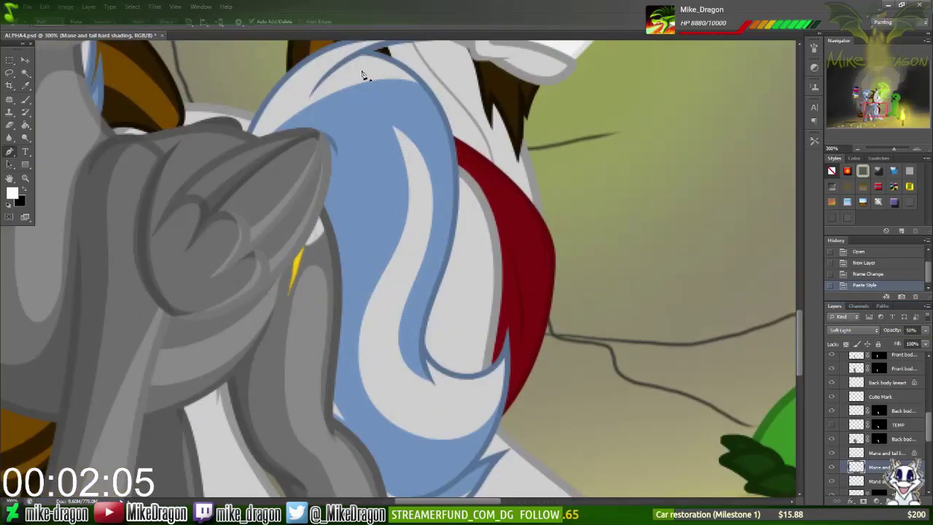
{"action": "left_click", "coordinate": [409, 75]}
{"action": "left_click", "coordinate": [331, 117]}
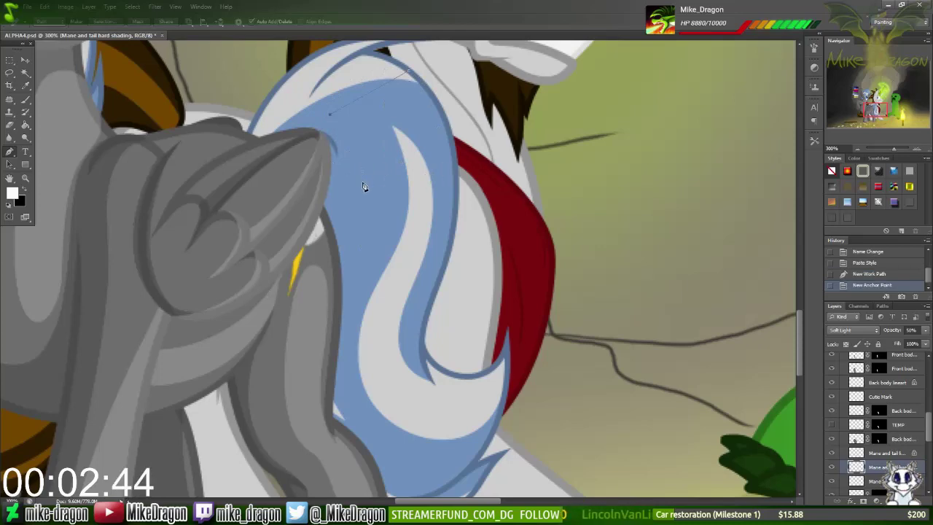
{"action": "left_click", "coordinate": [354, 249]}
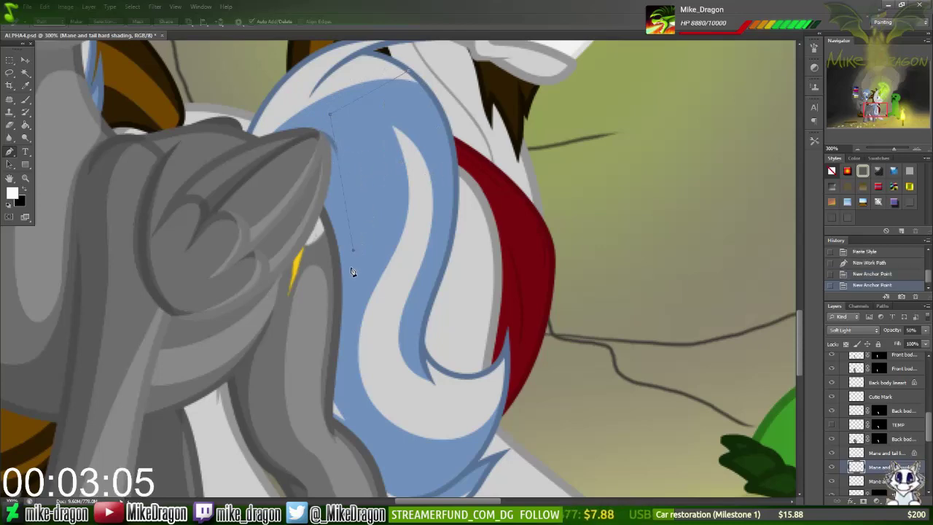
Step: Continue the pen path down over the hind leg, across the tail's lower edge and into the notch of its lower tuft
{"action": "scroll", "coordinate": [356, 314], "scroll_direction": "down", "scroll_amount": 3}
{"action": "scroll", "coordinate": [357, 405], "scroll_direction": "down", "scroll_amount": 3}
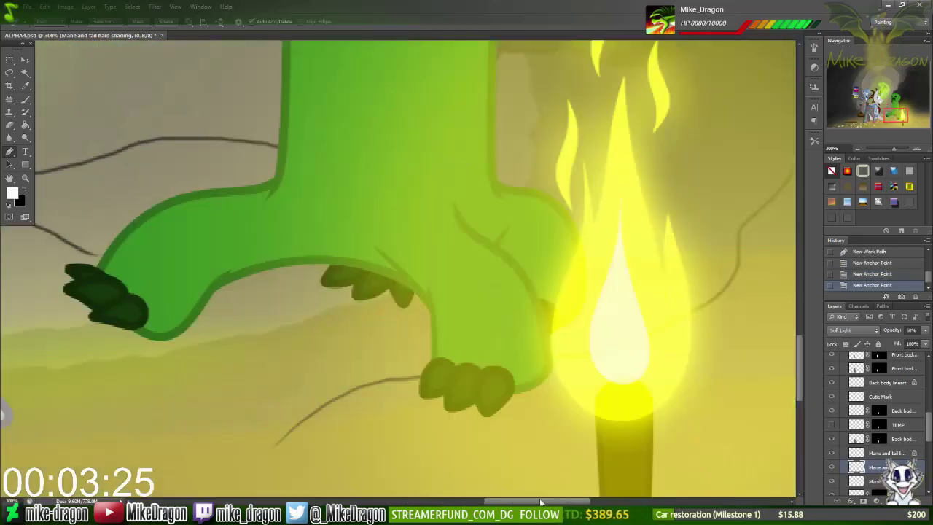
{"action": "left_click", "coordinate": [277, 298]}
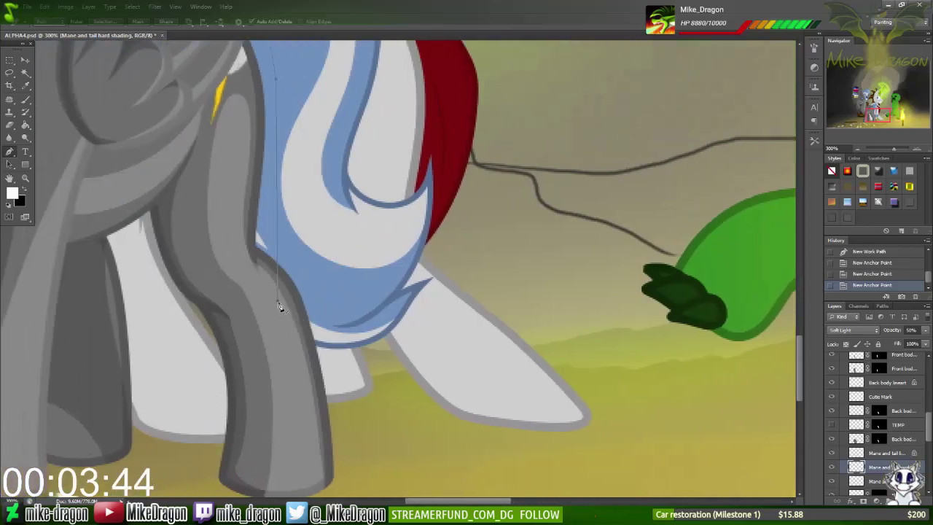
{"action": "left_click", "coordinate": [368, 341]}
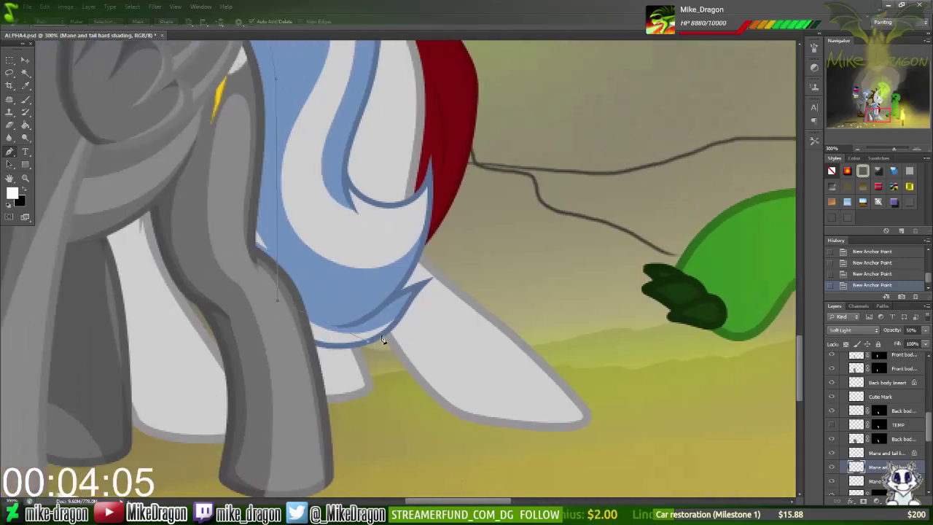
{"action": "key", "text": "ctrl+plus"}
{"action": "left_click", "coordinate": [412, 302]}
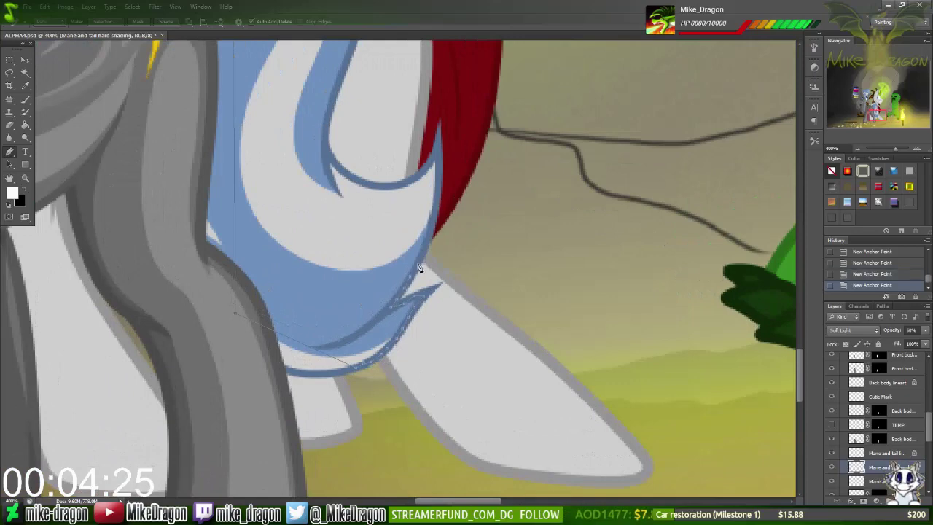
Step: Trace the pen path along the tail's outer lineart up to its pointed tip beside the red cloth
{"action": "key", "text": "ctrl+minus"}
{"action": "key", "text": "ctrl+minus"}
{"action": "key", "text": "ctrl+plus"}
{"action": "key", "text": "ctrl+plus"}
{"action": "key", "text": "ctrl+plus"}
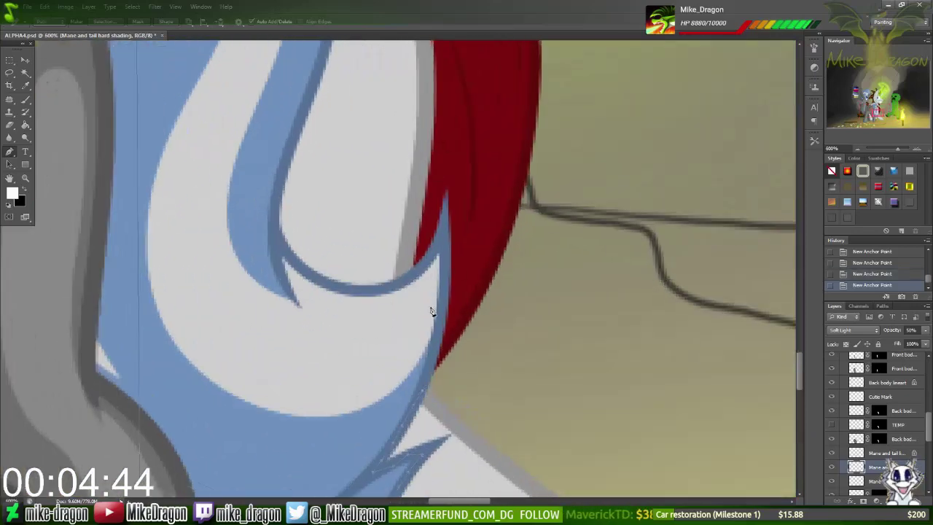
{"action": "left_click", "coordinate": [444, 243]}
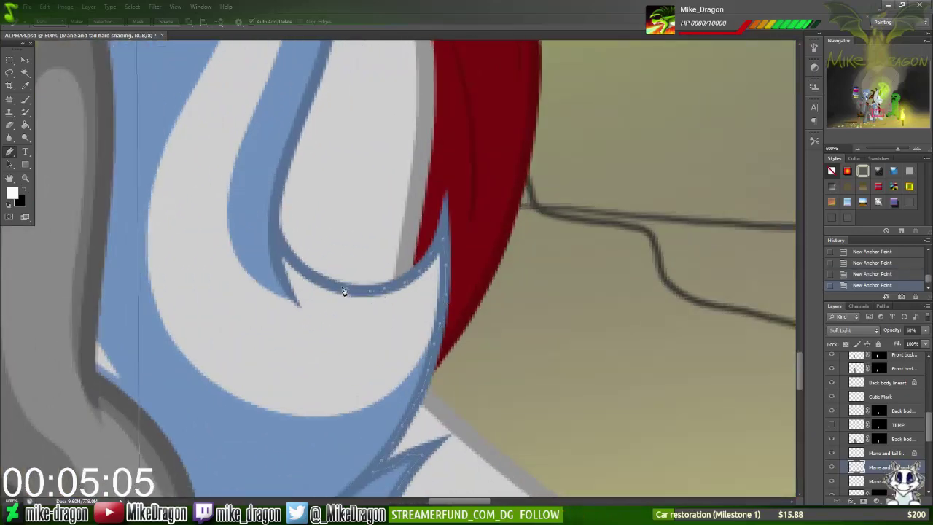
Step: Trace the pen path up the tail's outer edge from the inner curl and close it at its starting anchor
{"action": "left_click_drag", "start_coordinate": [276, 234], "coordinate": [291, 380]}
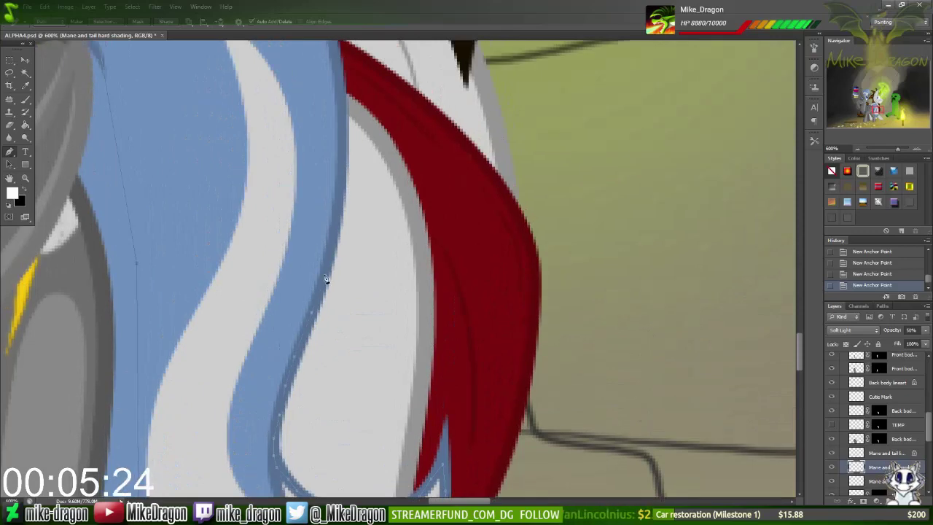
{"action": "scroll", "coordinate": [326, 278], "scroll_direction": "up", "scroll_amount": 3}
{"action": "key", "text": "alt+Tab"}
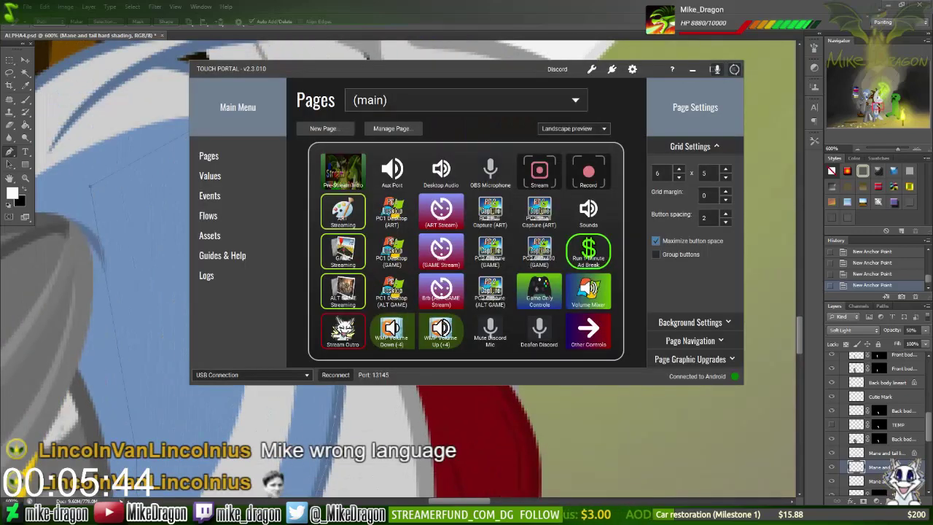
{"action": "left_click", "coordinate": [344, 327]}
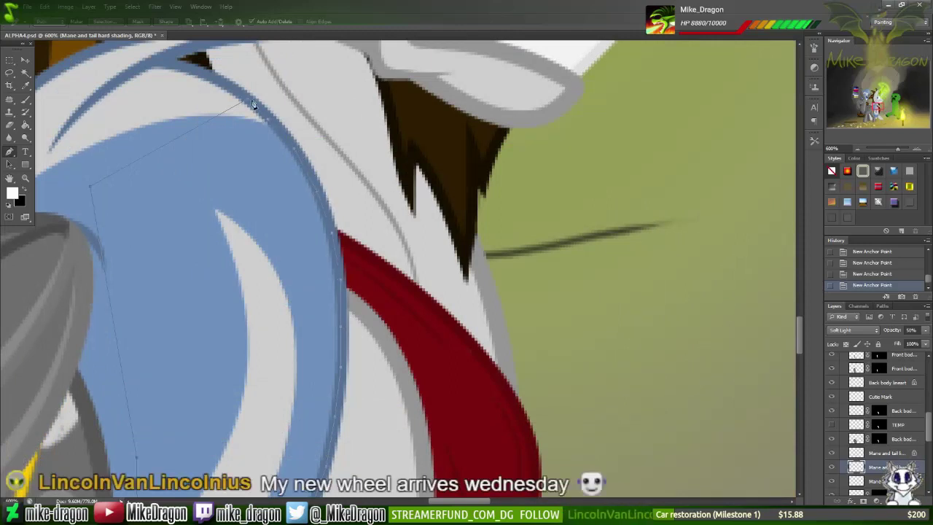
{"action": "scroll", "coordinate": [366, 116], "scroll_direction": "down", "scroll_amount": 3}
{"action": "scroll", "coordinate": [365, 113], "scroll_direction": "up", "scroll_amount": 3}
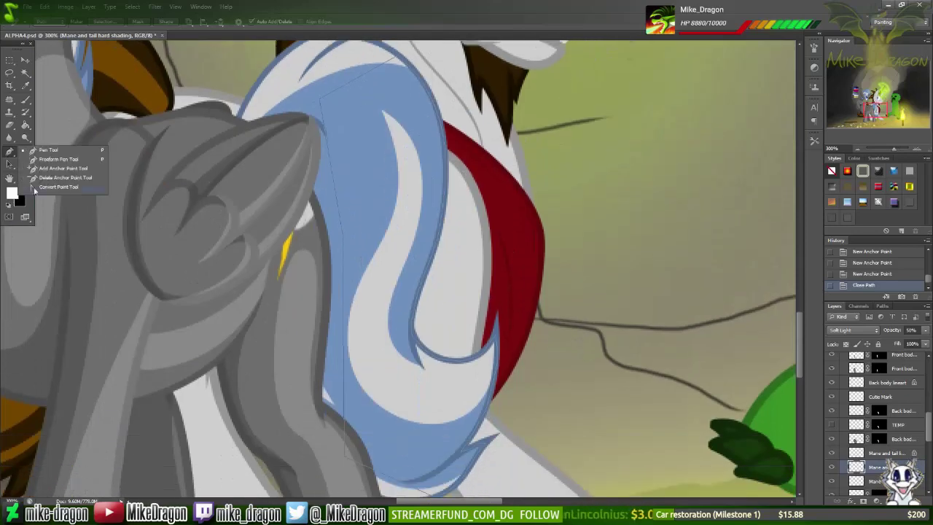
Step: Curve the tail path over the top of the tail and along its inner side beside the wing tip
{"action": "left_click_drag", "start_coordinate": [331, 120], "coordinate": [415, 135]}
{"action": "scroll", "coordinate": [415, 136], "scroll_direction": "up", "scroll_amount": 2}
{"action": "left_click_drag", "start_coordinate": [328, 102], "coordinate": [351, 126]}
{"action": "left_click_drag", "start_coordinate": [343, 288], "coordinate": [348, 324]}
{"action": "scroll", "coordinate": [314, 182], "scroll_direction": "down", "scroll_amount": 2}
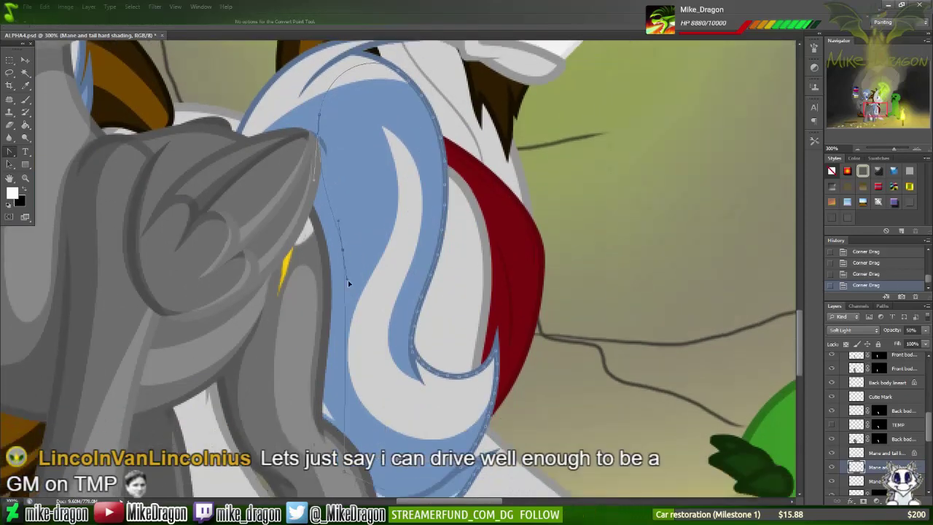
{"action": "left_click_drag", "start_coordinate": [314, 184], "coordinate": [363, 263]}
{"action": "scroll", "coordinate": [363, 263], "scroll_direction": "down", "scroll_amount": 3}
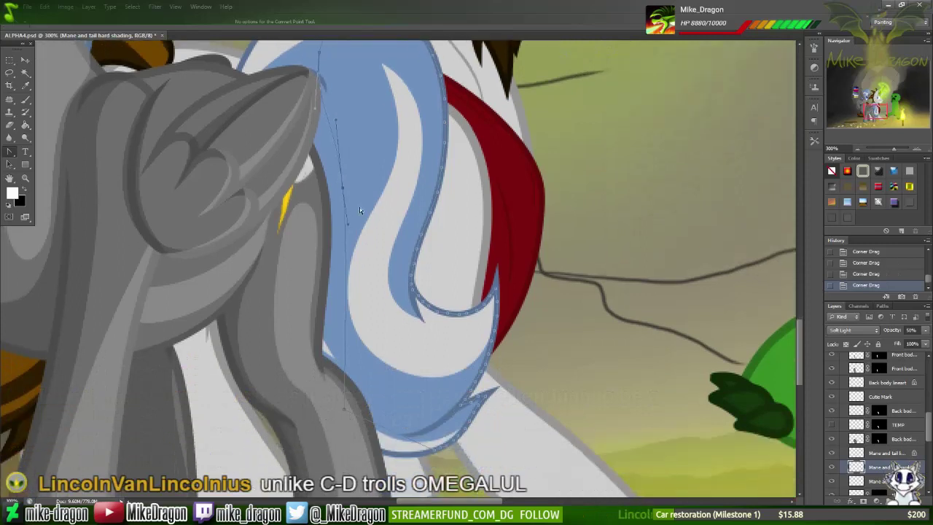
Step: Reshape the tail path's inner edge into a smooth curve between the wing tip and the hind leg
{"action": "left_click_drag", "start_coordinate": [360, 207], "coordinate": [346, 267]}
{"action": "scroll", "coordinate": [345, 267], "scroll_direction": "up", "scroll_amount": 1}
{"action": "left_click_drag", "start_coordinate": [384, 217], "coordinate": [303, 312]}
{"action": "scroll", "coordinate": [418, 323], "scroll_direction": "up", "scroll_amount": 2}
{"action": "scroll", "coordinate": [399, 326], "scroll_direction": "down", "scroll_amount": 2}
{"action": "scroll", "coordinate": [399, 327], "scroll_direction": "up", "scroll_amount": 1}
{"action": "left_click_drag", "start_coordinate": [352, 266], "coordinate": [349, 306]}
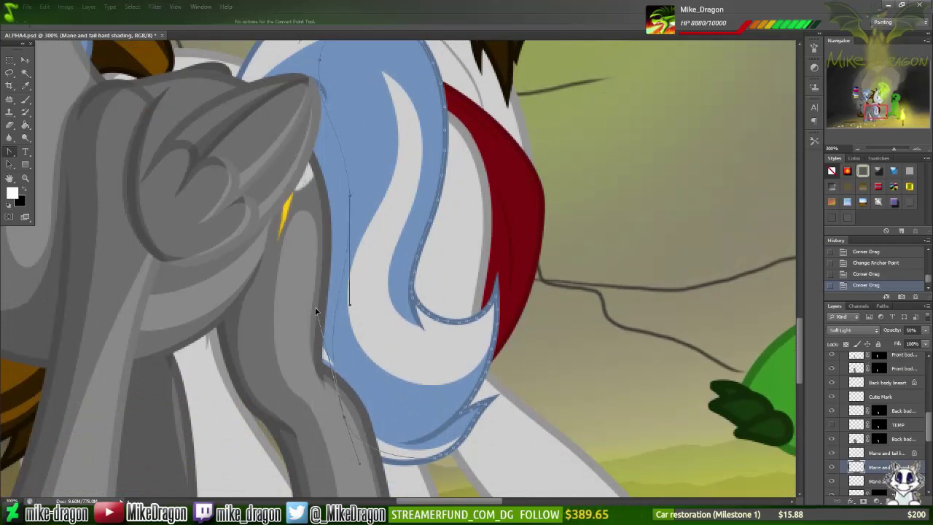
Step: Curve the tail path where it crosses the hind leg and delete the surplus anchor there
{"action": "left_click_drag", "start_coordinate": [295, 366], "coordinate": [296, 359]}
{"action": "left_click_drag", "start_coordinate": [390, 467], "coordinate": [347, 435]}
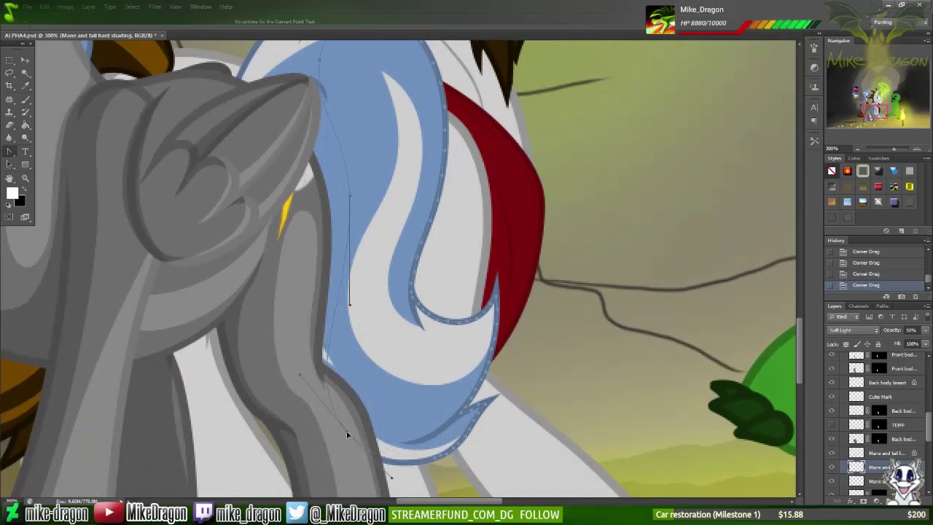
{"action": "left_click", "coordinate": [299, 358]}
{"action": "key", "text": "Delete"}
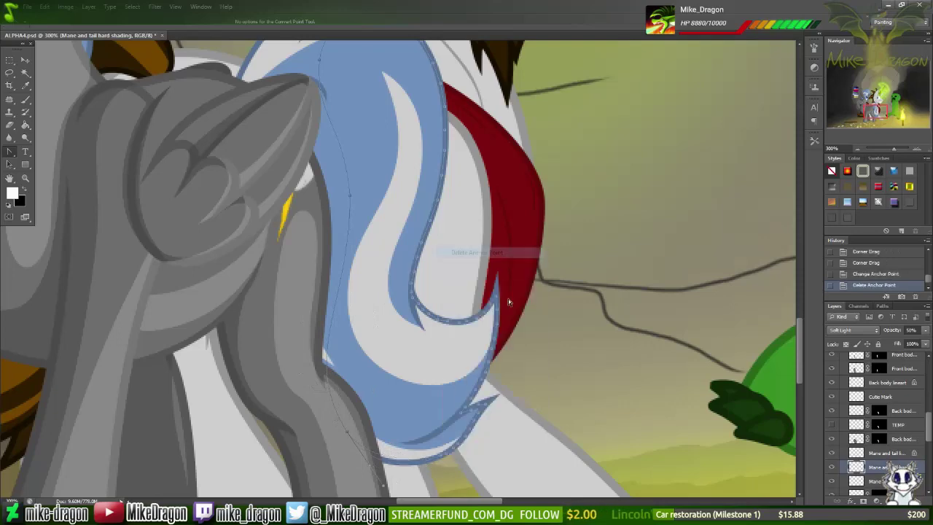
Step: Reposition the inner-edge anchors of the tail path and adjust their handles to smooth the curve beside the hind leg
{"action": "key", "text": "ctrl+plus"}
{"action": "left_click_drag", "start_coordinate": [453, 365], "coordinate": [419, 367]}
{"action": "key", "text": "ctrl+minus"}
{"action": "key", "text": "ctrl+minus"}
{"action": "scroll", "coordinate": [340, 385], "scroll_direction": "up", "scroll_amount": 3}
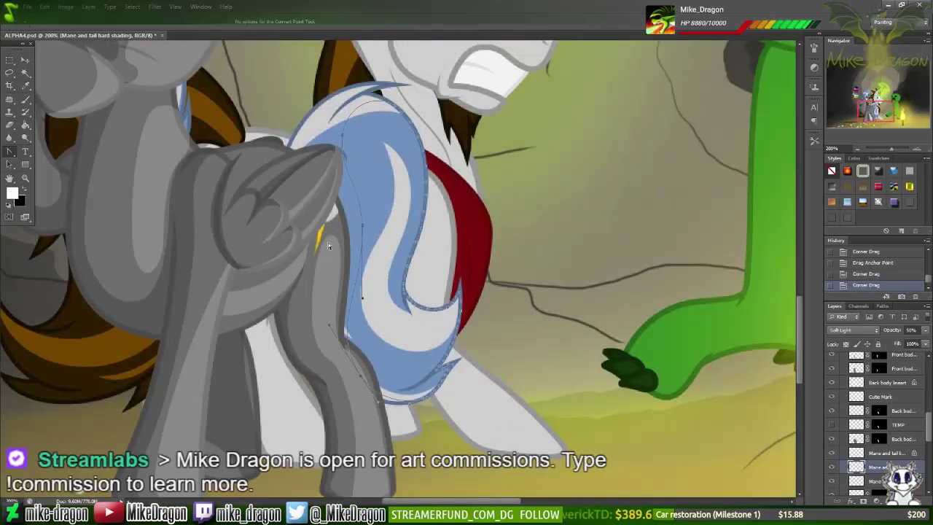
{"action": "left_click_drag", "start_coordinate": [362, 227], "coordinate": [361, 178]}
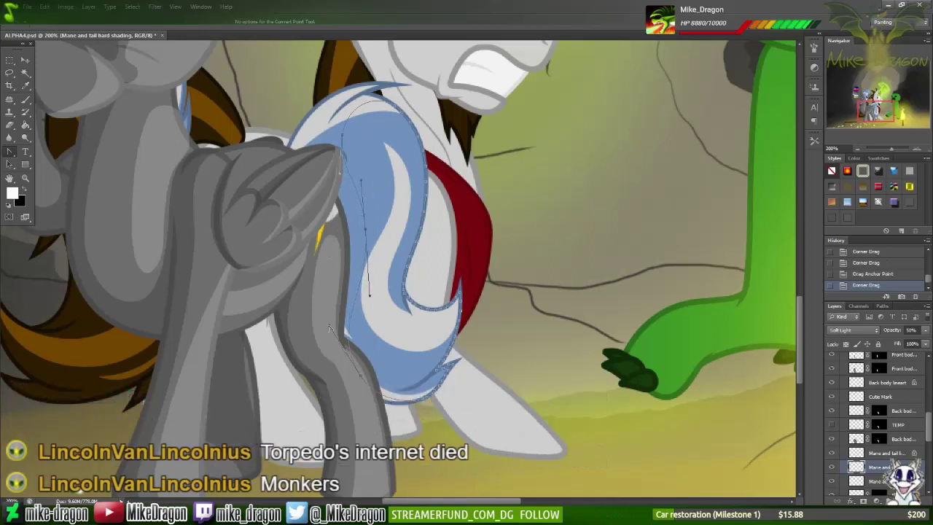
{"action": "left_click_drag", "start_coordinate": [389, 273], "coordinate": [386, 198]}
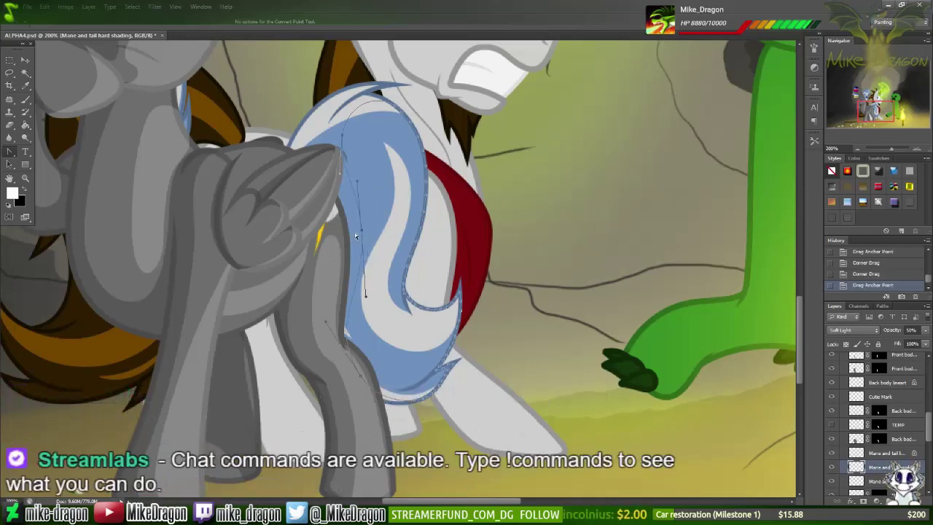
Step: Turn the tail path into a selection, brush the hard shading inside it and deselect
{"action": "key", "text": "ctrl+Return"}
{"action": "right_click", "coordinate": [391, 139]}
{"action": "key", "text": "Escape"}
{"action": "key", "text": "b"}
{"action": "right_click", "coordinate": [400, 182]}
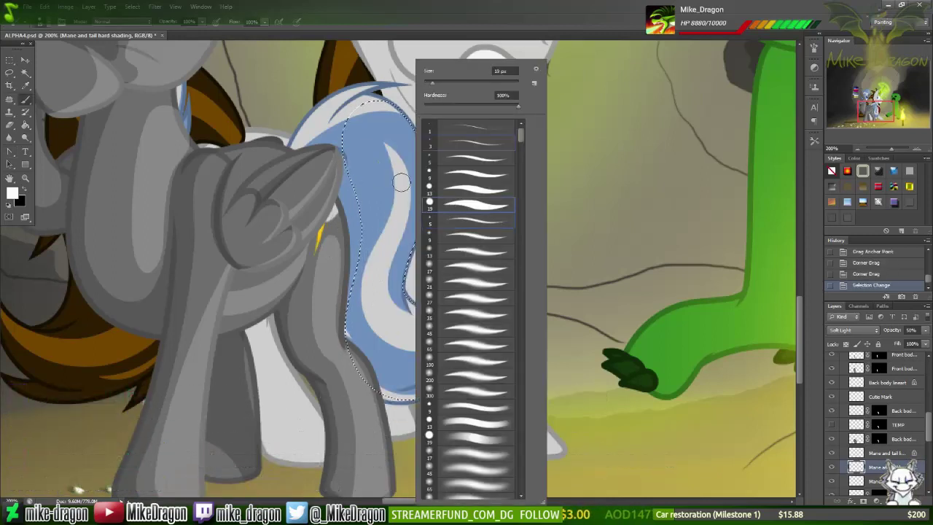
{"action": "key", "text": "Escape"}
{"action": "mouse_move", "coordinate": [393, 124]}
{"action": "left_mouse_down"}
{"action": "mouse_move", "coordinate": [351, 195]}
{"action": "mouse_move", "coordinate": [441, 376]}
{"action": "mouse_move", "coordinate": [408, 379]}
{"action": "left_mouse_up"}
{"action": "key", "text": "ctrl+d"}
{"action": "key", "text": "ctrl+minus"}
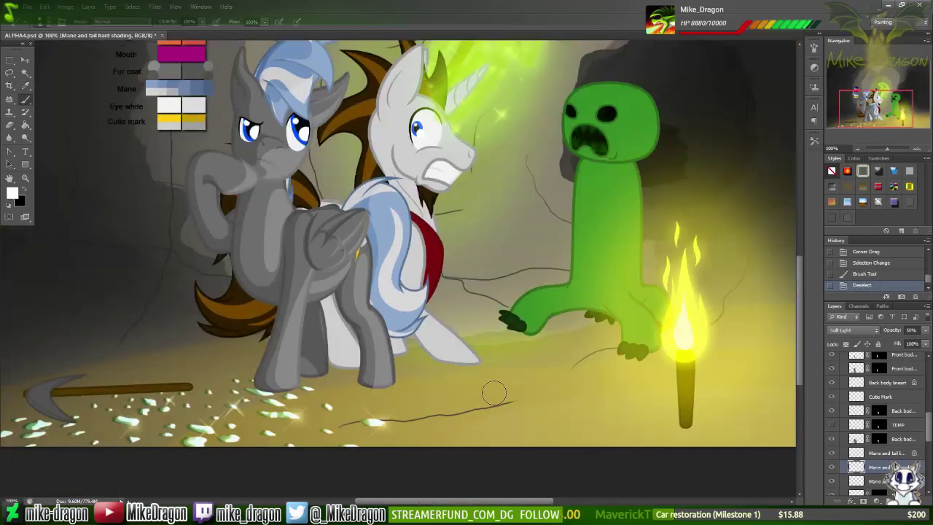
Step: Reselect the Mane and tail hard shading layer
{"action": "left_click_drag", "start_coordinate": [494, 394], "coordinate": [422, 423]}
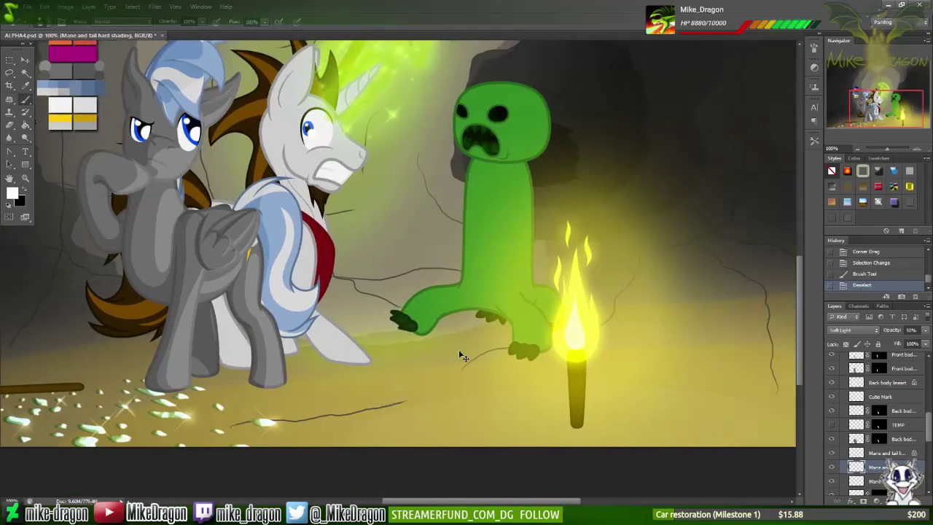
{"action": "left_click_drag", "start_coordinate": [611, 322], "coordinate": [672, 277]}
{"action": "key", "text": "ctrl+z"}
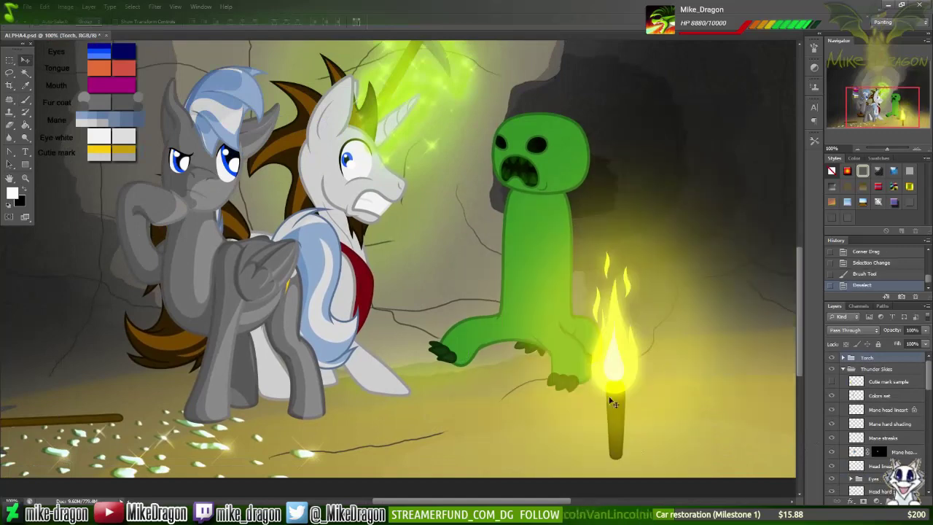
{"action": "left_click", "coordinate": [310, 312]}
{"action": "key", "text": "p"}
{"action": "scroll", "coordinate": [264, 271], "scroll_direction": "up", "scroll_amount": 2}
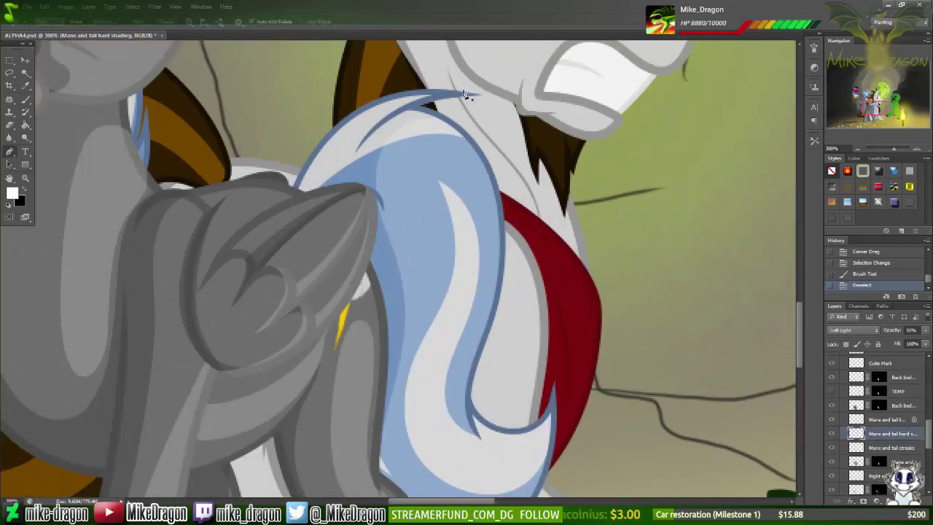
Step: Undo the tail shading back to its path and readjust the path's inner edge
{"action": "key", "text": "ctrl+alt+z"}
{"action": "key", "text": "ctrl+alt+z"}
{"action": "key", "text": "ctrl+alt+z"}
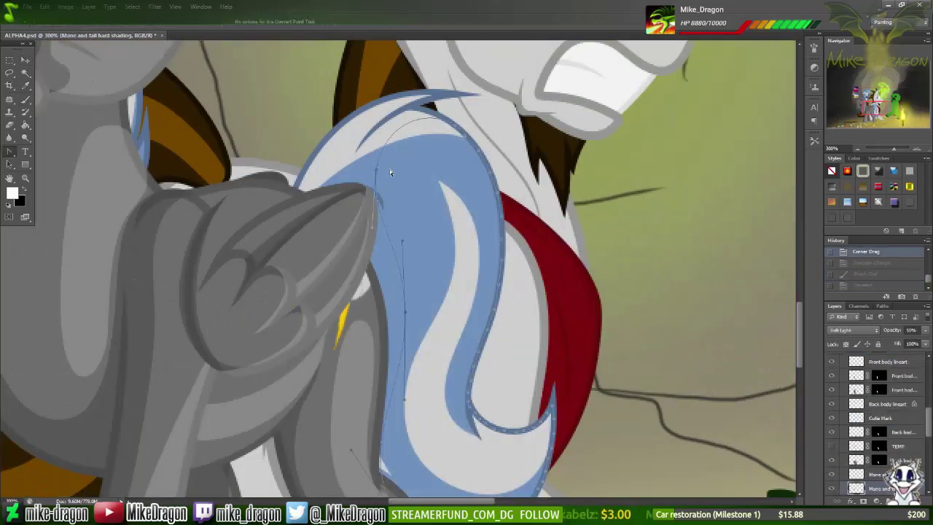
{"action": "scroll", "coordinate": [368, 220], "scroll_direction": "down", "scroll_amount": 1}
{"action": "left_click_drag", "start_coordinate": [390, 408], "coordinate": [419, 449]}
{"action": "left_click_drag", "start_coordinate": [388, 246], "coordinate": [387, 271]}
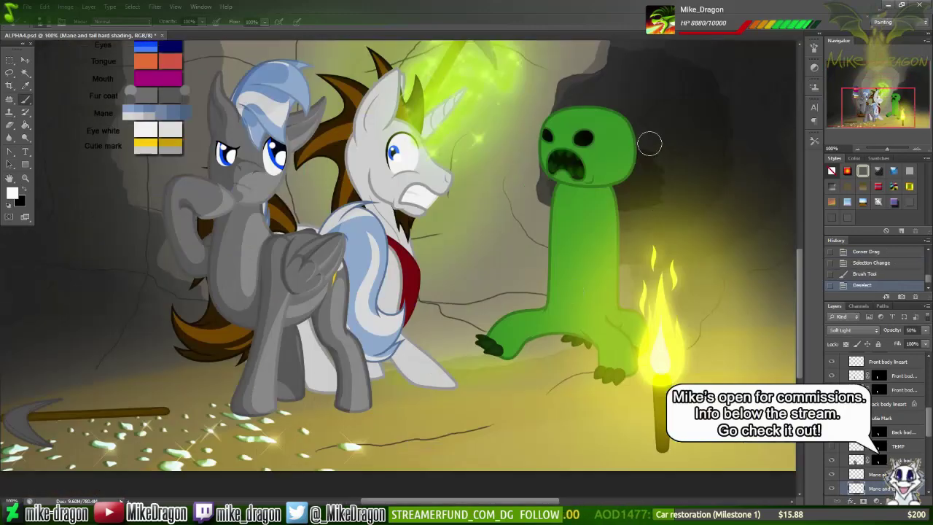
Step: Draw a closed Pen tool path around the crease line at the top of the tail
{"action": "key", "text": "p"}
{"action": "scroll", "coordinate": [361, 218], "scroll_direction": "up", "scroll_amount": 3}
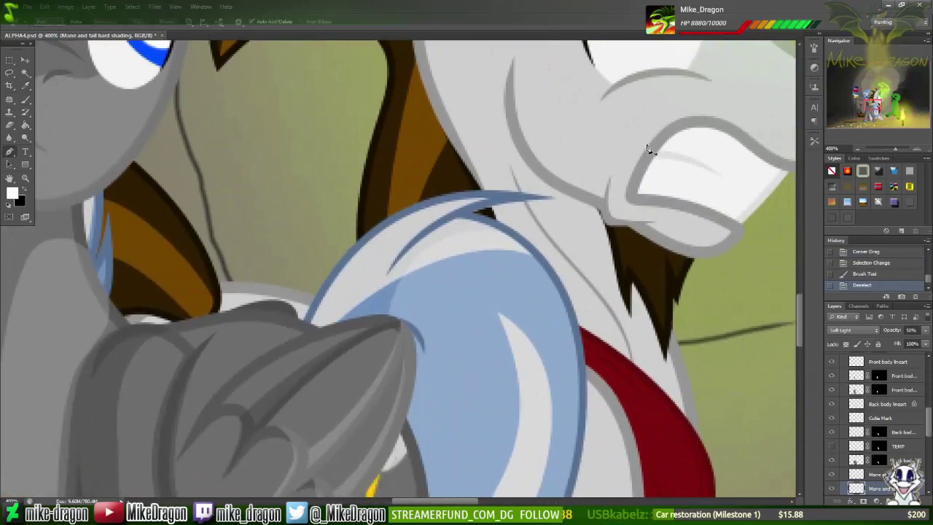
{"action": "left_click", "coordinate": [497, 197]}
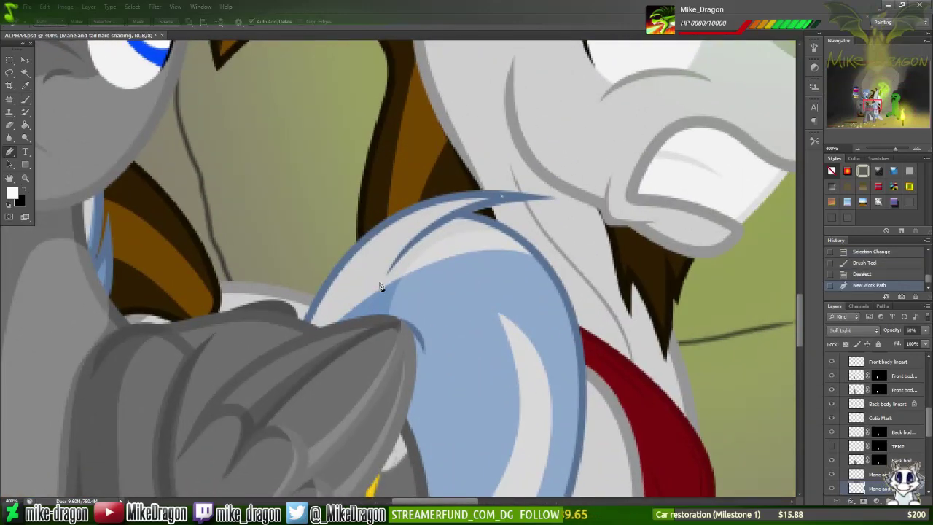
{"action": "left_click", "coordinate": [379, 286]}
{"action": "left_click", "coordinate": [433, 236]}
{"action": "left_click", "coordinate": [481, 211]}
{"action": "left_click", "coordinate": [498, 196]}
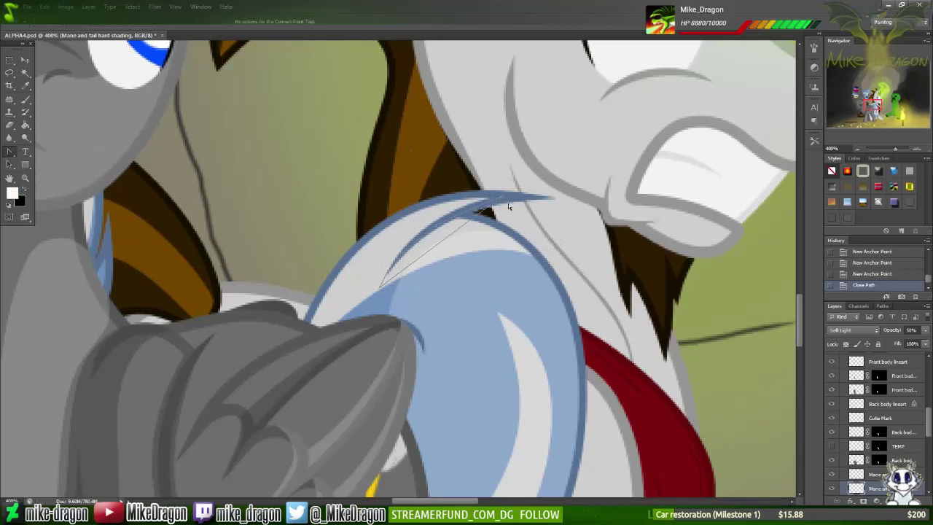
Step: Curve the crease path to form a narrow shading sliver and adjust its lower end anchor
{"action": "left_click_drag", "start_coordinate": [380, 286], "coordinate": [387, 209]}
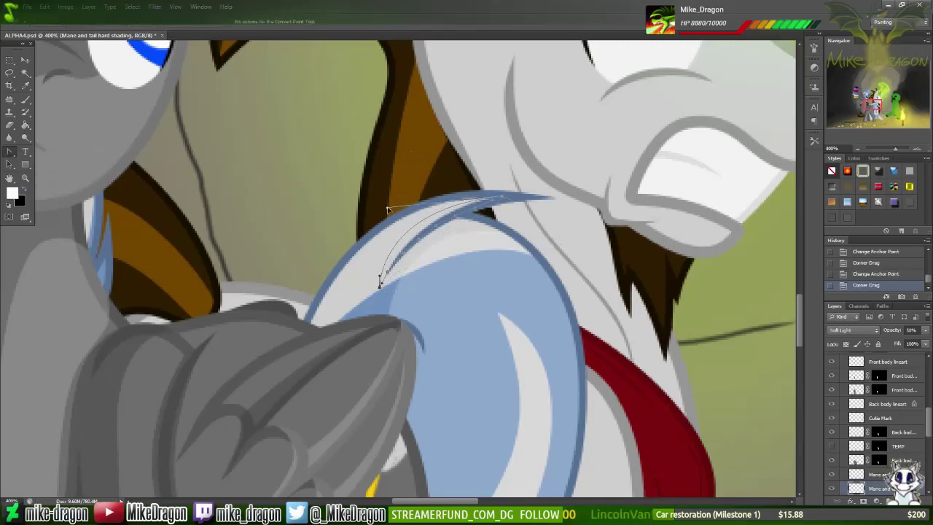
{"action": "scroll", "coordinate": [387, 209], "scroll_direction": "up", "scroll_amount": 3}
{"action": "left_click_drag", "start_coordinate": [313, 321], "coordinate": [309, 314]}
{"action": "scroll", "coordinate": [398, 233], "scroll_direction": "down", "scroll_amount": 2}
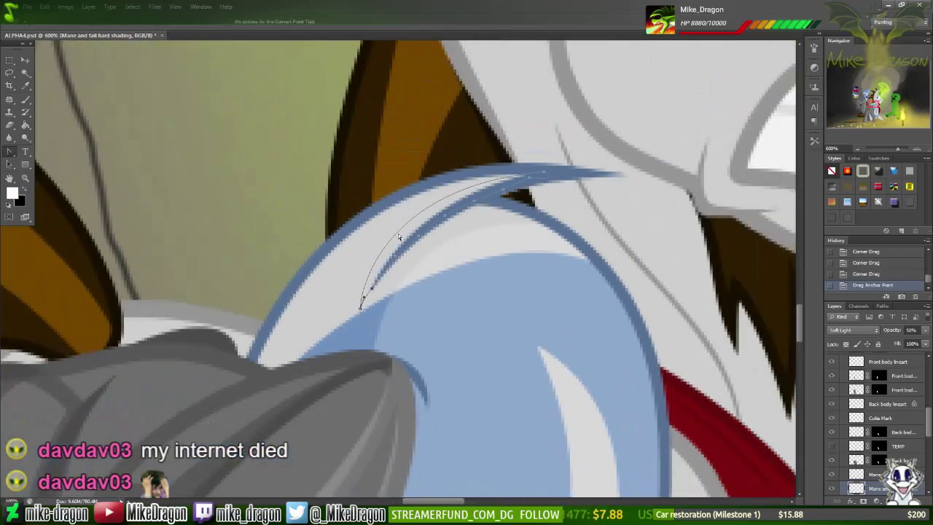
Step: Turn the crease path into a selection, brush in the shading and deselect
{"action": "right_click", "coordinate": [398, 234]}
{"action": "left_click", "coordinate": [437, 277]}
{"action": "key", "text": "b"}
{"action": "key", "text": "ctrl+d"}
{"action": "scroll", "coordinate": [597, 114], "scroll_direction": "down", "scroll_amount": 3}
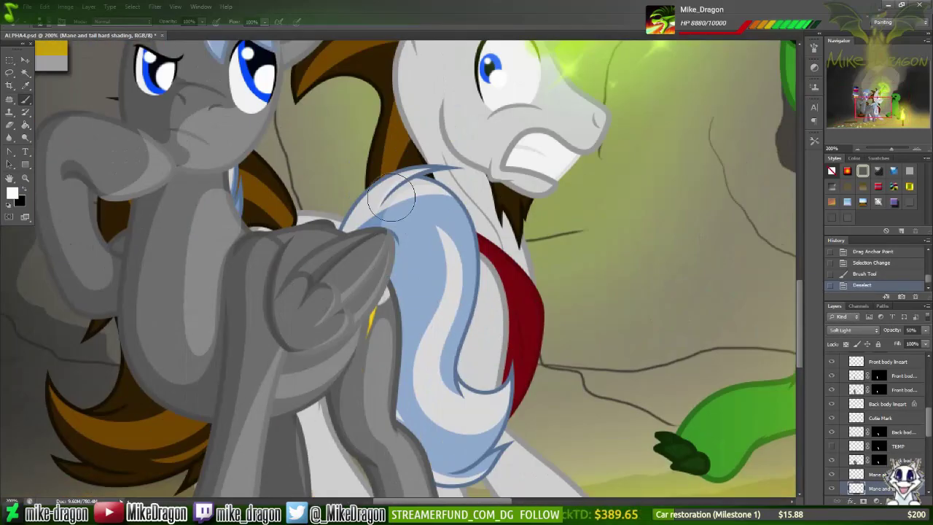
Step: Draw a closed Pen tool path along the tail's upper outer edge down to the wing and curve its inner side
{"action": "scroll", "coordinate": [392, 197], "scroll_direction": "up", "scroll_amount": 3}
{"action": "key", "text": "p"}
{"action": "left_click", "coordinate": [376, 267]}
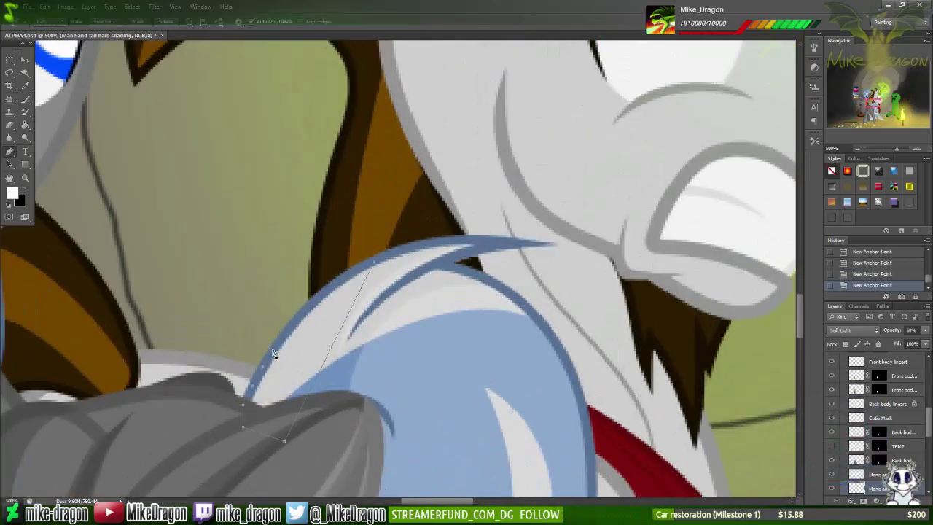
{"action": "left_click", "coordinate": [374, 267]}
{"action": "left_click_drag", "start_coordinate": [374, 265], "coordinate": [263, 449]}
Step: Turn the outer-edge path into a selection, brush the shading inside it and deselect
{"action": "key", "text": "ctrl+Return"}
{"action": "key", "text": "b"}
{"action": "left_click_drag", "start_coordinate": [437, 189], "coordinate": [354, 313]}
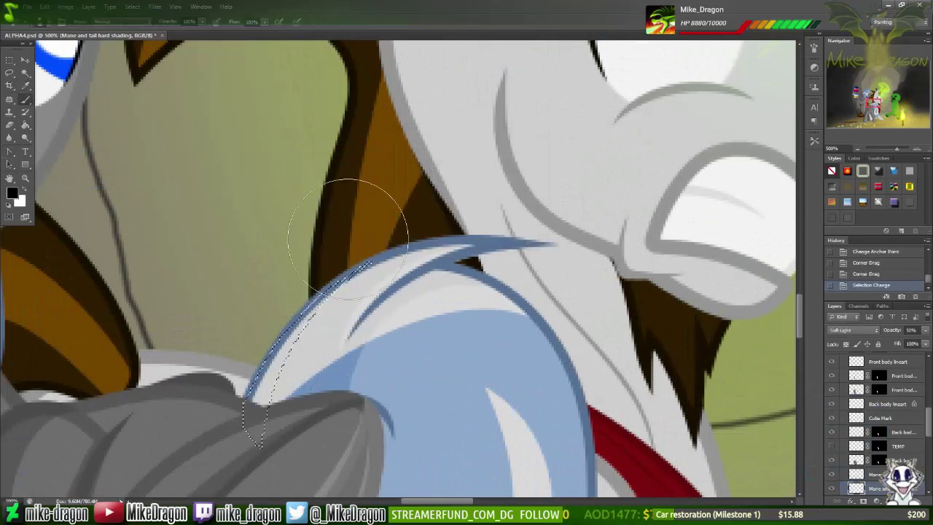
{"action": "key", "text": "ctrl+d"}
{"action": "key", "text": "ctrl+minus"}
{"action": "key", "text": "ctrl+minus"}
{"action": "key", "text": "ctrl+minus"}
{"action": "scroll", "coordinate": [475, 156], "scroll_direction": "down", "scroll_amount": 3}
{"action": "key", "text": "ctrl+plus"}
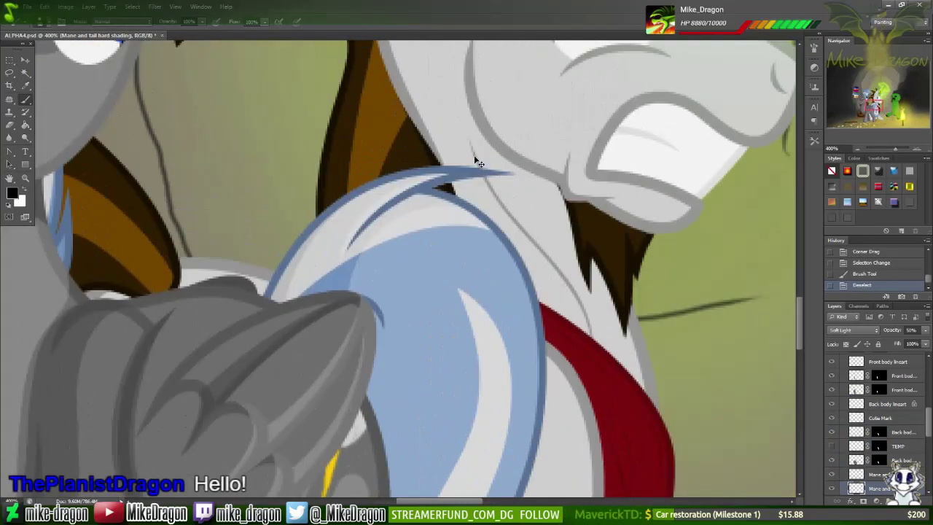
Step: Undo the outer-edge shading back to its path and widen the path at its lower end over the wing
{"action": "key", "text": "ctrl+alt+z"}
{"action": "key", "text": "ctrl+alt+z"}
{"action": "key", "text": "ctrl+alt+z"}
{"action": "key", "text": "p"}
{"action": "mouse_move", "coordinate": [285, 320]}
{"action": "left_mouse_down"}
{"action": "mouse_move", "coordinate": [287, 340]}
{"action": "mouse_move", "coordinate": [306, 316]}
{"action": "mouse_move", "coordinate": [295, 315]}
{"action": "left_mouse_up"}
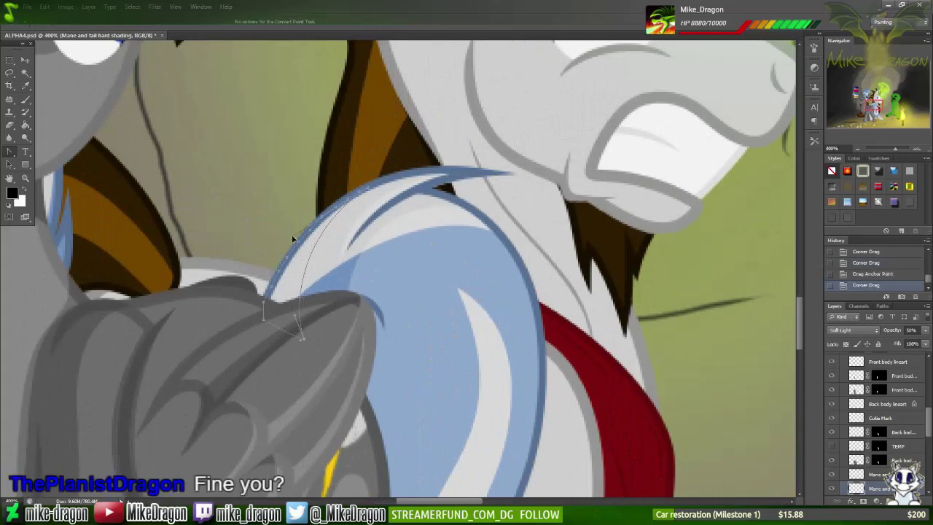
Step: Turn the widened outer-edge path into a selection, brush in the shading and deselect
{"action": "key", "text": "ctrl+Return"}
{"action": "key", "text": "b"}
{"action": "key", "text": "ctrl+d"}
{"action": "key", "text": "ctrl+0"}
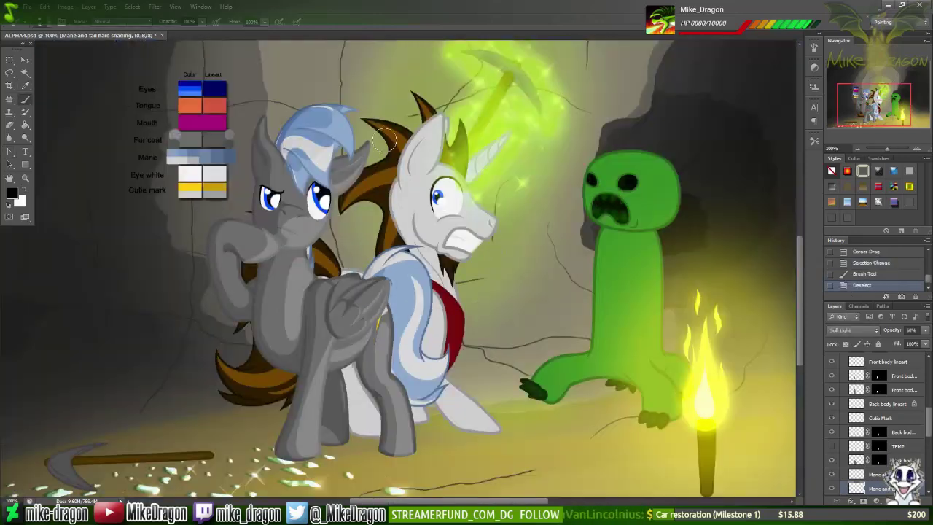
Step: Shade the sliver of blue mane behind the grey pony's neck with a small hard round brush at 100% hardness
{"action": "key", "text": "ctrl+plus"}
{"action": "key", "text": "ctrl+plus"}
{"action": "key", "text": "ctrl+plus"}
{"action": "key", "text": "ctrl+plus"}
{"action": "key", "text": "v"}
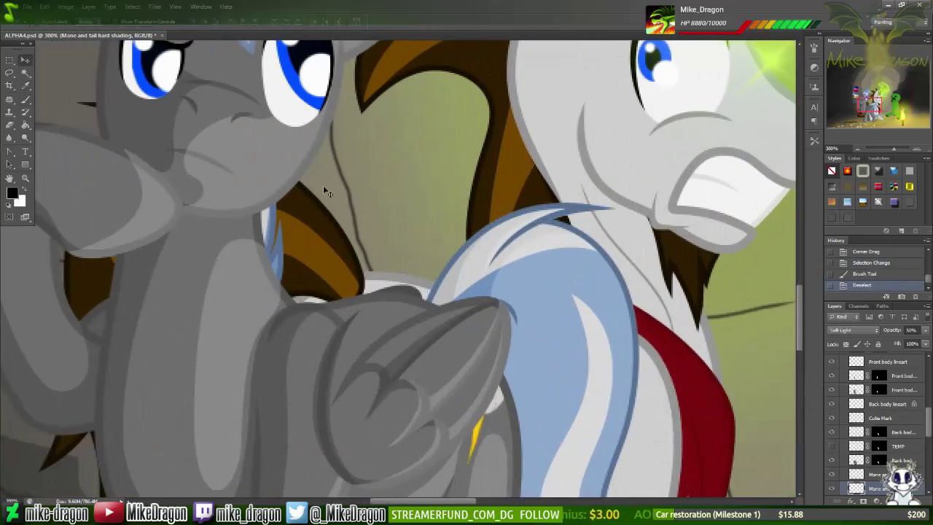
{"action": "key", "text": "ctrl+plus"}
{"action": "key", "text": "ctrl+plus"}
{"action": "key", "text": "b"}
{"action": "right_click", "coordinate": [381, 257]}
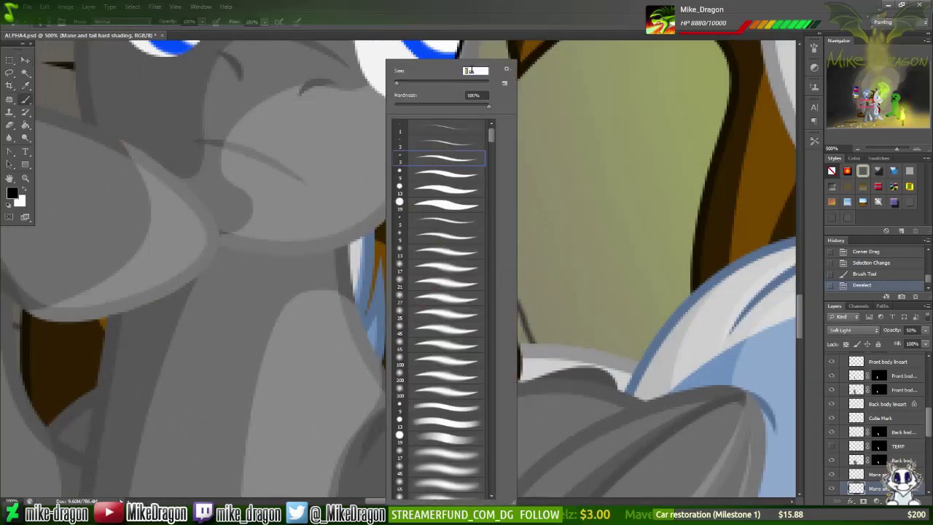
{"action": "key", "text": "Return"}
{"action": "left_click_drag", "start_coordinate": [358, 306], "coordinate": [360, 236]}
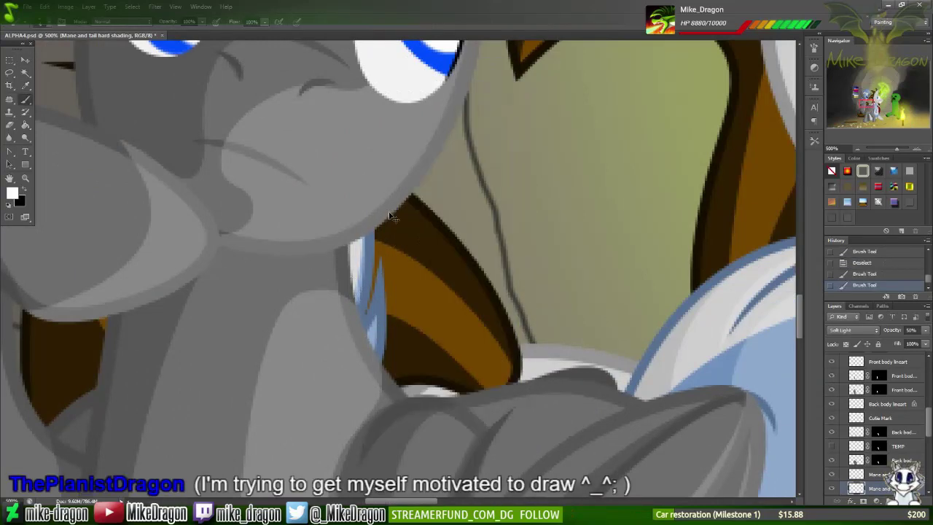
{"action": "key", "text": "ctrl+1"}
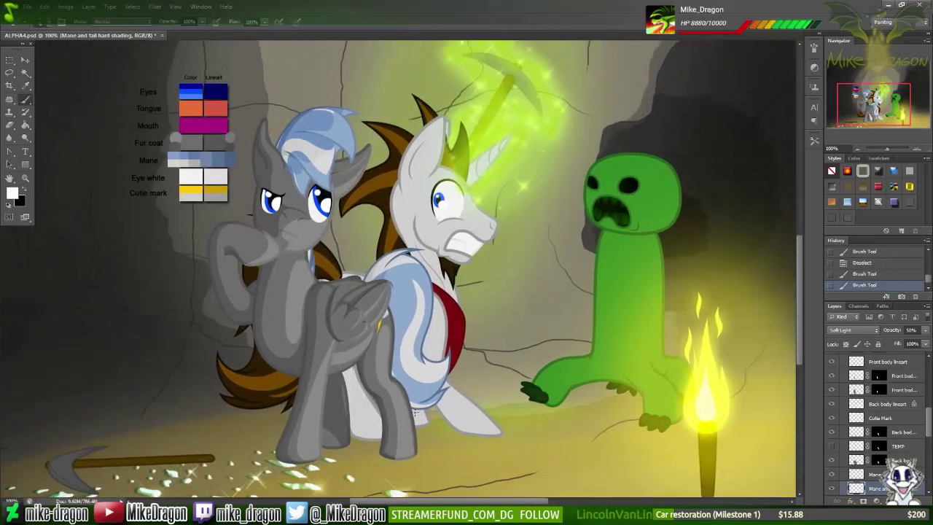
{"action": "scroll", "coordinate": [527, 299], "scroll_direction": "right", "scroll_amount": 2}
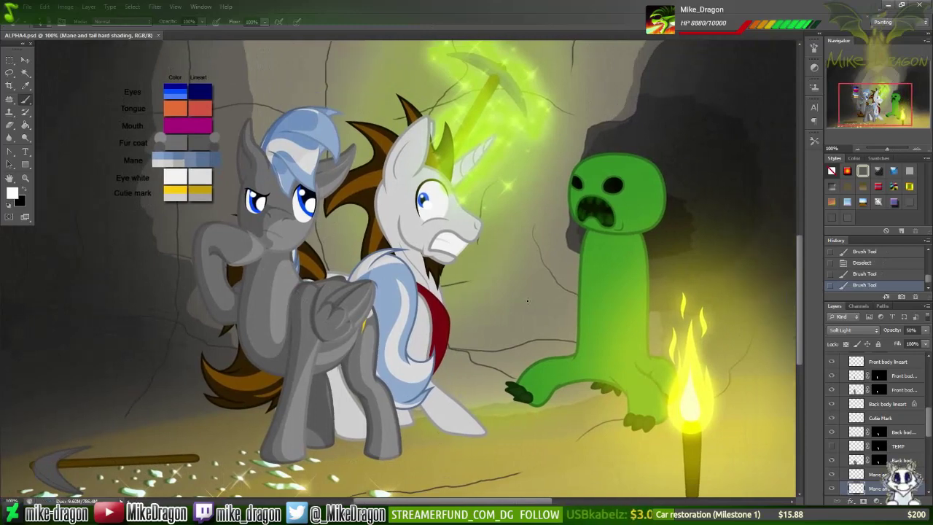
Step: On the Left wing hard shading layer, outline the wing's outermost long feather with a closed pen path and curve its edges with Convert Point
{"action": "scroll", "coordinate": [925, 421], "scroll_direction": "up", "scroll_amount": 3}
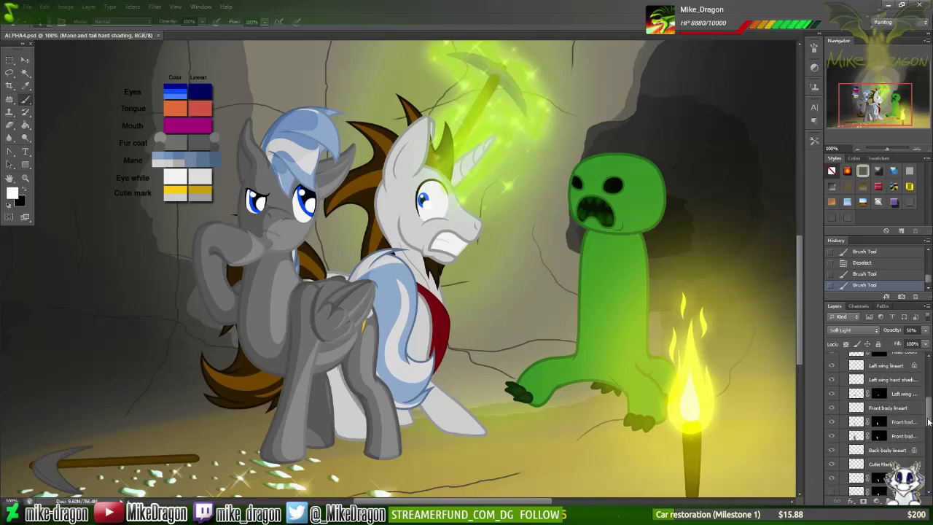
{"action": "left_click", "coordinate": [892, 378]}
{"action": "key", "text": "ctrl+plus"}
{"action": "key", "text": "ctrl+plus"}
{"action": "key", "text": "ctrl+plus"}
{"action": "scroll", "coordinate": [408, 270], "scroll_direction": "down", "scroll_amount": 3}
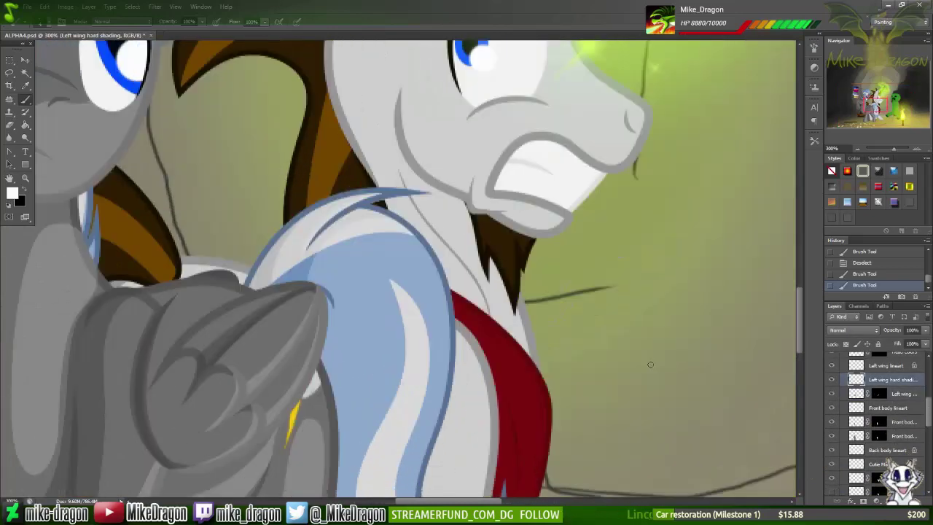
{"action": "scroll", "coordinate": [408, 270], "scroll_direction": "left", "scroll_amount": 5}
{"action": "key", "text": "p"}
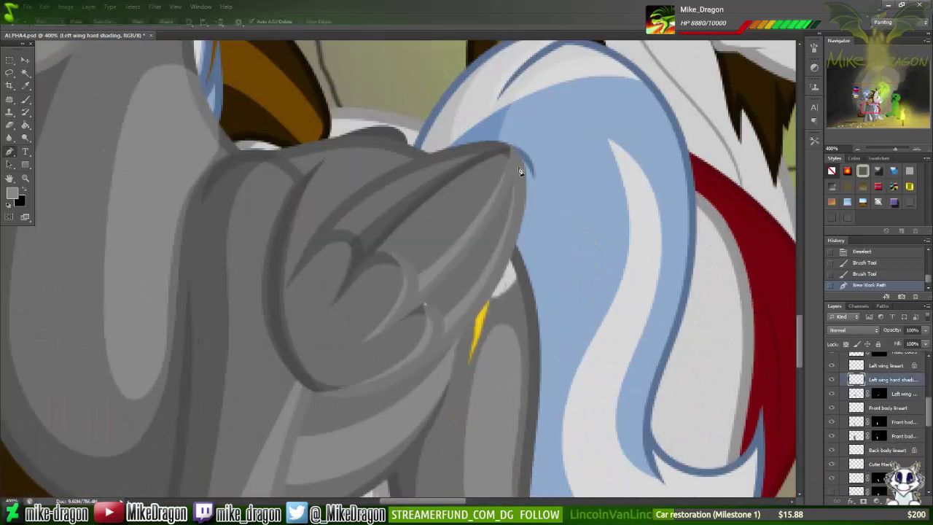
{"action": "right_click", "coordinate": [10, 151]}
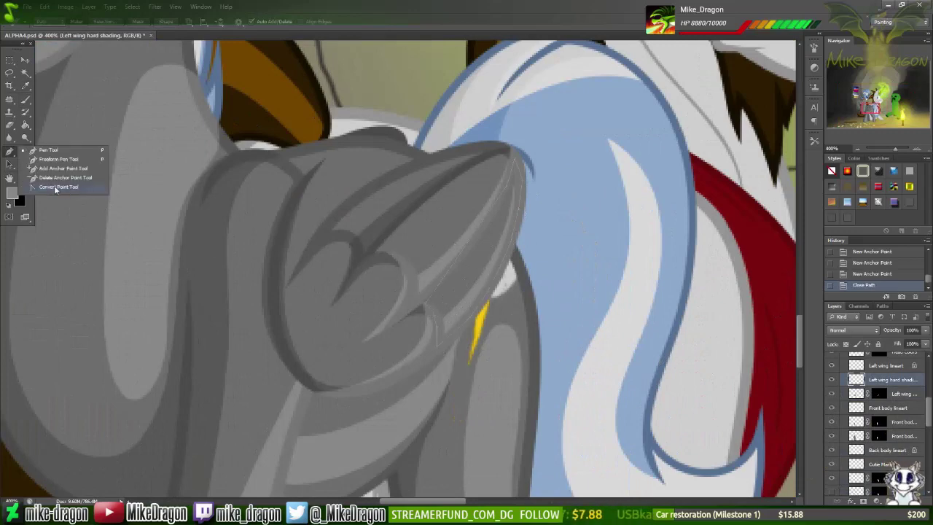
{"action": "left_click", "coordinate": [56, 190]}
{"action": "left_click", "coordinate": [504, 199]}
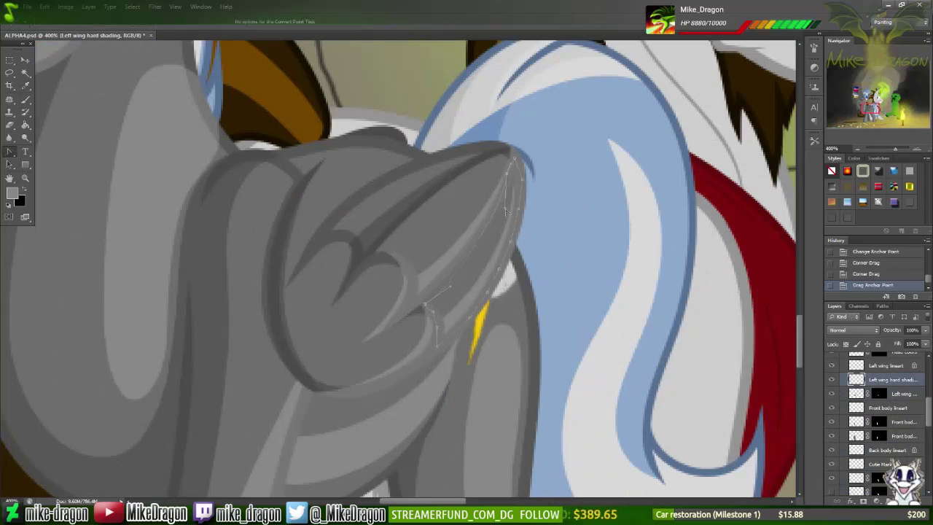
{"action": "left_click_drag", "start_coordinate": [425, 305], "coordinate": [426, 308]}
Step: Turn the outermost feather's path into a selection, brush the shading inside it and deselect
{"action": "key", "text": "ctrl+plus"}
{"action": "key", "text": "ctrl+plus"}
{"action": "right_click", "coordinate": [543, 248]}
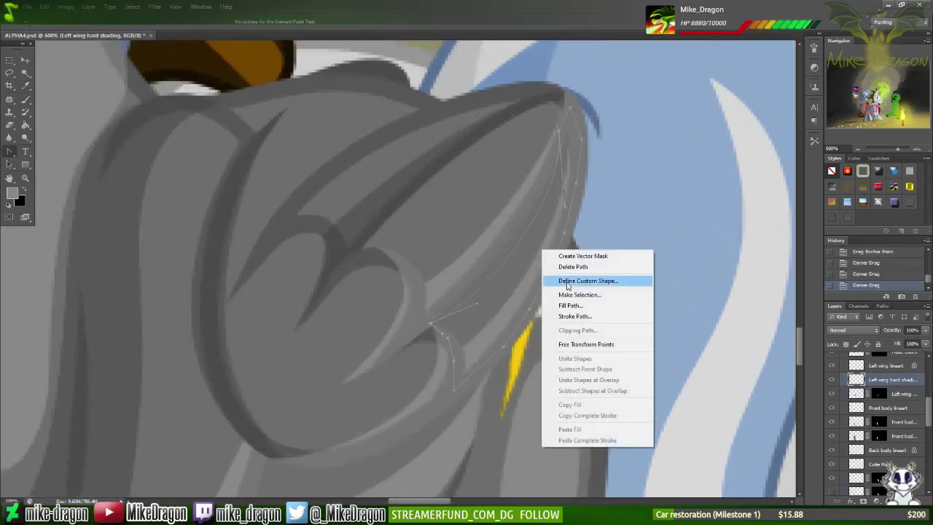
{"action": "left_click", "coordinate": [581, 277]}
{"action": "key", "text": "b"}
{"action": "left_click_drag", "start_coordinate": [506, 160], "coordinate": [483, 323]}
{"action": "key", "text": "ctrl+d"}
Step: Draw a closed pen path around the second long feather up to the wing tip and curve it along the lineart
{"action": "key", "text": "ctrl+1"}
{"action": "key", "text": "ctrl+plus"}
{"action": "key", "text": "ctrl+plus"}
{"action": "key", "text": "ctrl+plus"}
{"action": "key", "text": "ctrl+plus"}
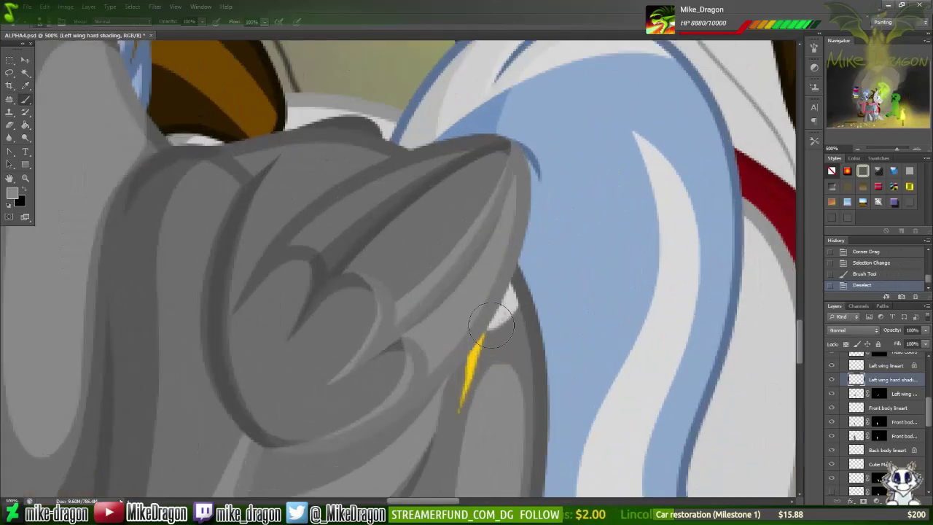
{"action": "key", "text": "p"}
{"action": "left_click", "coordinate": [357, 275]}
{"action": "left_click", "coordinate": [369, 280]}
{"action": "left_click", "coordinate": [379, 292]}
{"action": "left_click", "coordinate": [386, 310]}
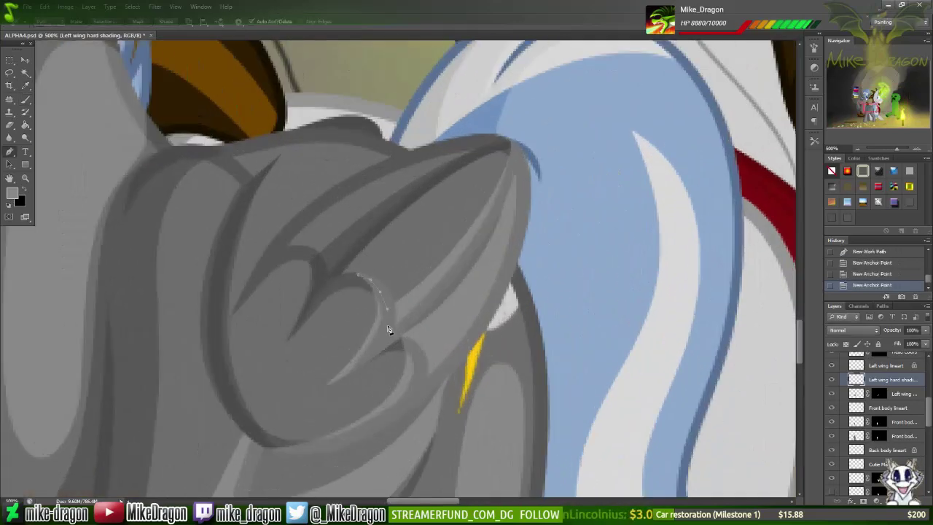
{"action": "left_click", "coordinate": [512, 159]}
{"action": "left_click_drag", "start_coordinate": [9, 151], "coordinate": [59, 184]}
{"action": "left_click", "coordinate": [508, 159]}
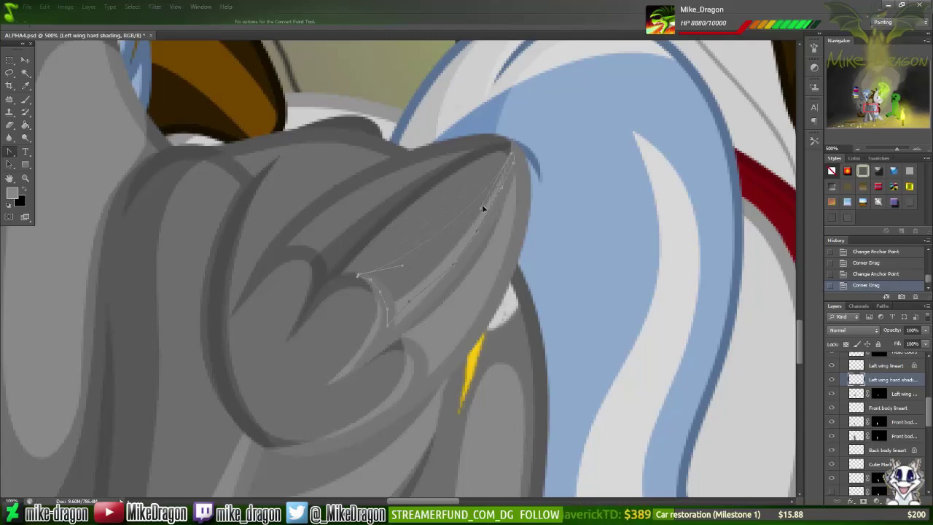
Step: Turn the second long feather's path into a selection, brush in its shading and deselect
{"action": "right_click", "coordinate": [437, 251]}
{"action": "left_click", "coordinate": [458, 308]}
{"action": "key", "text": "b"}
{"action": "left_click_drag", "start_coordinate": [510, 167], "coordinate": [635, 163]}
{"action": "key", "text": "ctrl+d"}
Step: Draw a closed pen path for a narrow shading strip along the outer edge of the middle short feather
{"action": "key", "text": "v"}
{"action": "key", "text": "ctrl+minus"}
{"action": "key", "text": "ctrl+minus"}
{"action": "key", "text": "ctrl+minus"}
{"action": "key", "text": "ctrl+minus"}
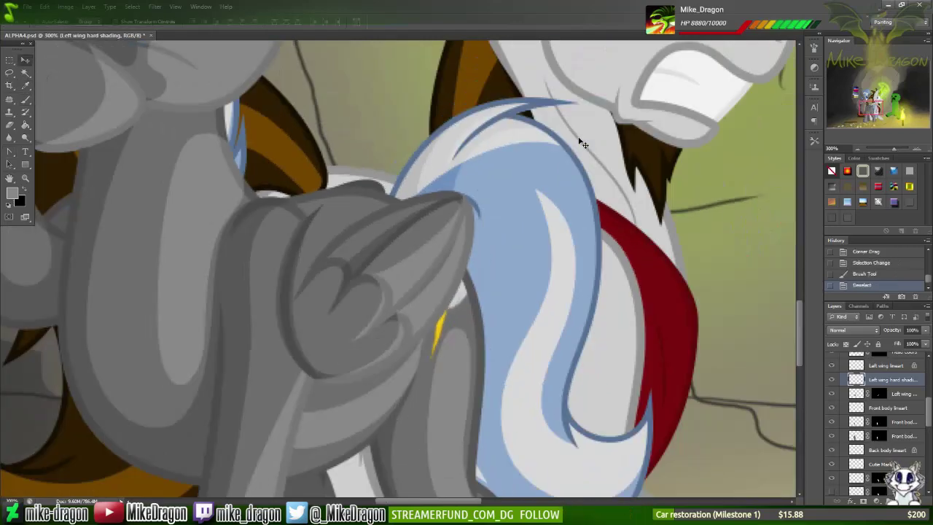
{"action": "key", "text": "ctrl+plus"}
{"action": "key", "text": "ctrl+plus"}
{"action": "key", "text": "ctrl+plus"}
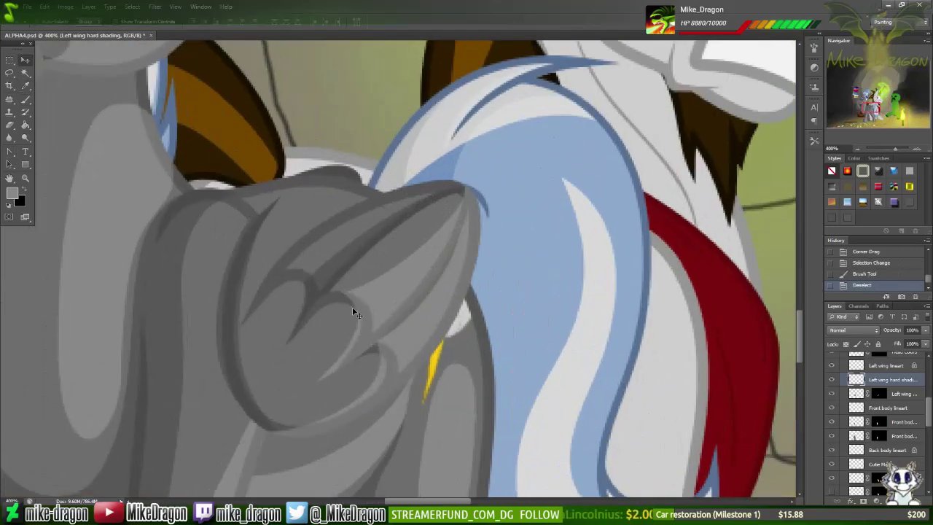
{"action": "key", "text": "p"}
{"action": "left_click", "coordinate": [343, 296]}
{"action": "left_click", "coordinate": [319, 380]}
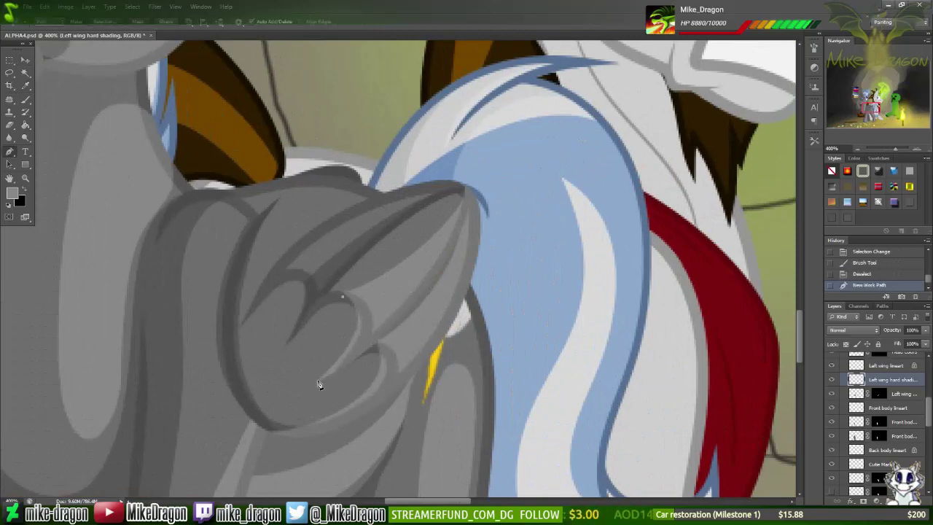
{"action": "left_click", "coordinate": [358, 306]}
{"action": "left_click", "coordinate": [344, 298]}
Step: Bend the middle short feather's path into a tapered crescent with the Convert Point tool
{"action": "left_click", "coordinate": [8, 153]}
{"action": "left_click", "coordinate": [58, 187]}
{"action": "left_click_drag", "start_coordinate": [342, 296], "coordinate": [355, 325]}
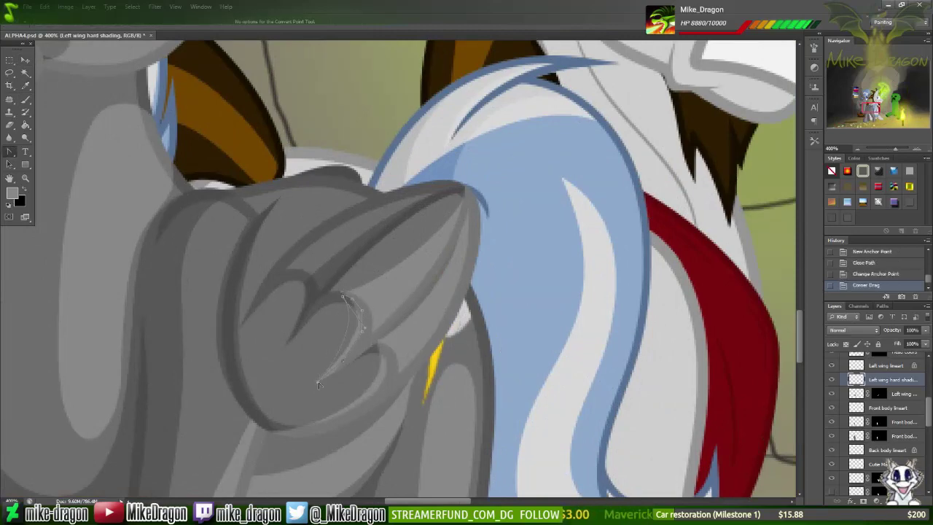
{"action": "scroll", "coordinate": [318, 384], "scroll_direction": "up", "scroll_amount": 4}
{"action": "left_click_drag", "start_coordinate": [404, 348], "coordinate": [386, 417]}
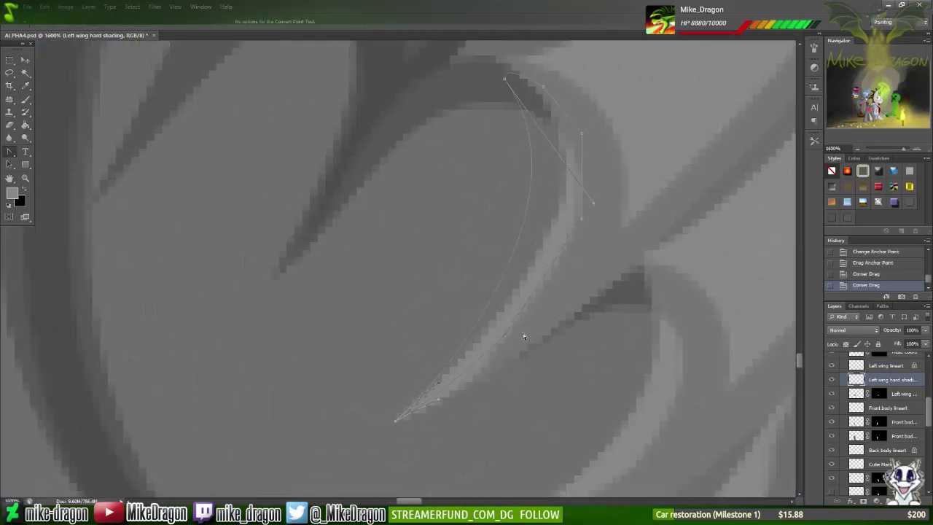
Step: Turn the crescent path into a selection, brush the shading inside it and deselect
{"action": "key", "text": "ctrl+Return"}
{"action": "key", "text": "b"}
{"action": "left_click_drag", "start_coordinate": [539, 240], "coordinate": [524, 115]}
{"action": "key", "text": "ctrl+d"}
Step: Sample the lighter lineart grey and touch up the middle short feather's upper line on the Left wing lineart layer
{"action": "scroll", "coordinate": [388, 420], "scroll_direction": "down", "scroll_amount": 5}
{"action": "left_click", "coordinate": [441, 283], "text": "alt"}
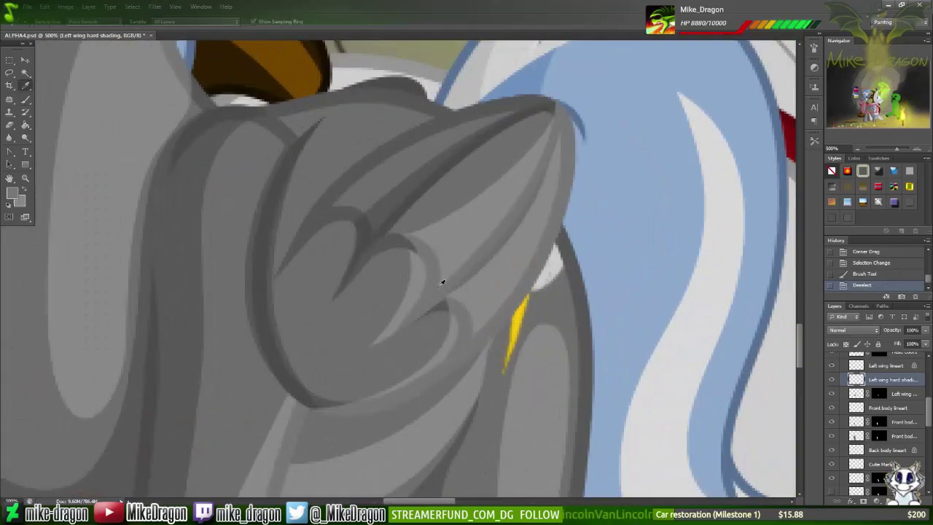
{"action": "key", "text": "b"}
{"action": "right_click", "coordinate": [441, 283]}
{"action": "key", "text": "Escape"}
{"action": "key", "text": "alt+]"}
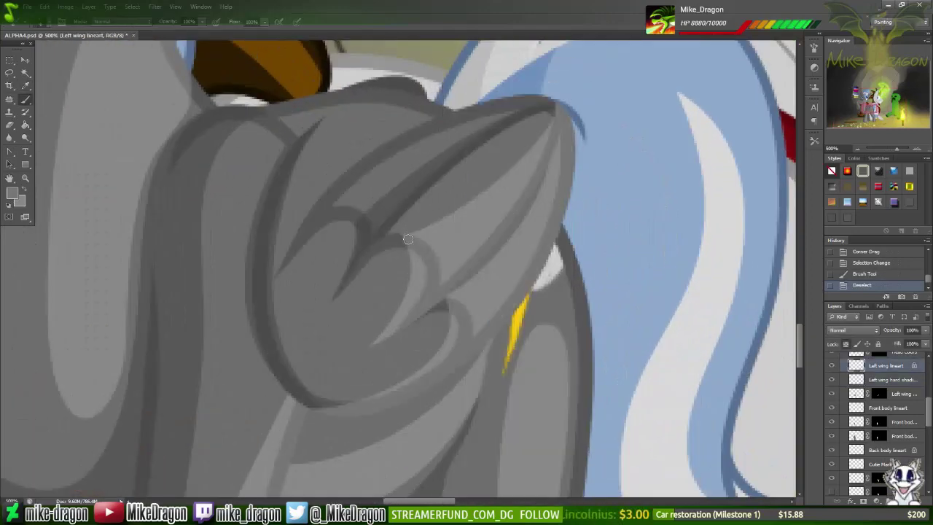
{"action": "left_click", "coordinate": [408, 239]}
Step: Return to the Left wing hard shading layer and erase a spot at the upper end of the crescent shading
{"action": "key", "text": "alt+["}
{"action": "right_click", "coordinate": [408, 239]}
{"action": "key", "text": "Escape"}
{"action": "key", "text": "e"}
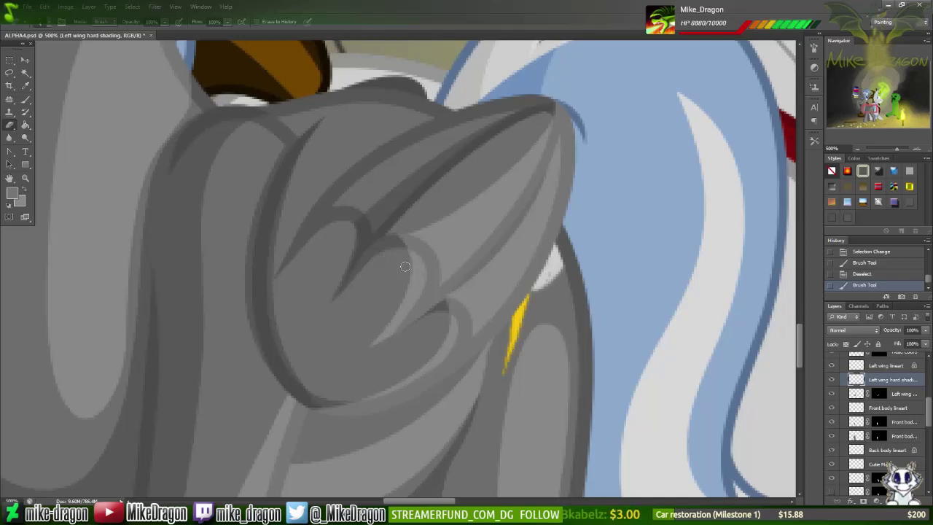
{"action": "left_click", "coordinate": [404, 266]}
Step: Draw a closed pen path along the outer edge of the lowest short feather and curve it to match the lineart
{"action": "key", "text": "p"}
{"action": "scroll", "coordinate": [384, 286], "scroll_direction": "down", "scroll_amount": 3}
{"action": "left_click", "coordinate": [440, 253]}
{"action": "left_click", "coordinate": [358, 348]}
{"action": "left_click", "coordinate": [430, 324]}
{"action": "left_click", "coordinate": [455, 296]}
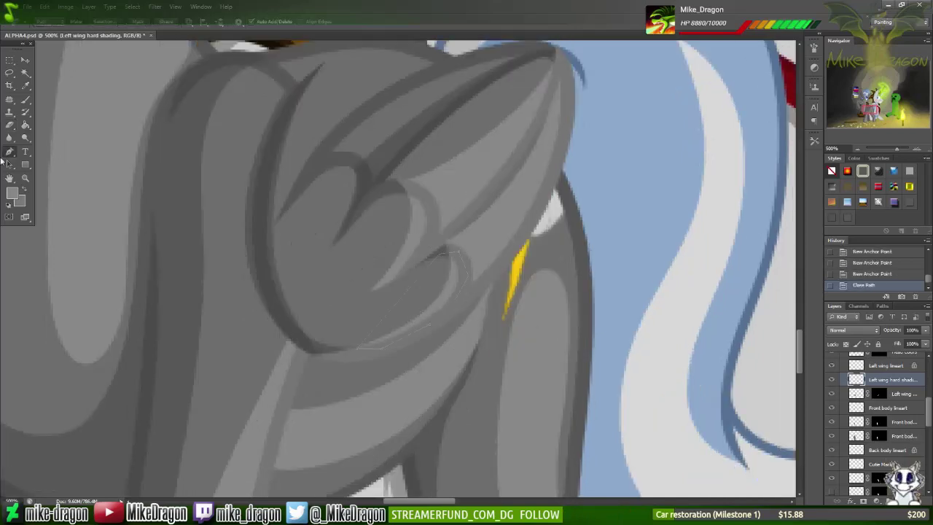
{"action": "left_click", "coordinate": [466, 277]}
{"action": "left_click", "coordinate": [440, 253]}
Step: Make a selection from the lowest short feather's path, brush in its shading and deselect
{"action": "right_click", "coordinate": [445, 299]}
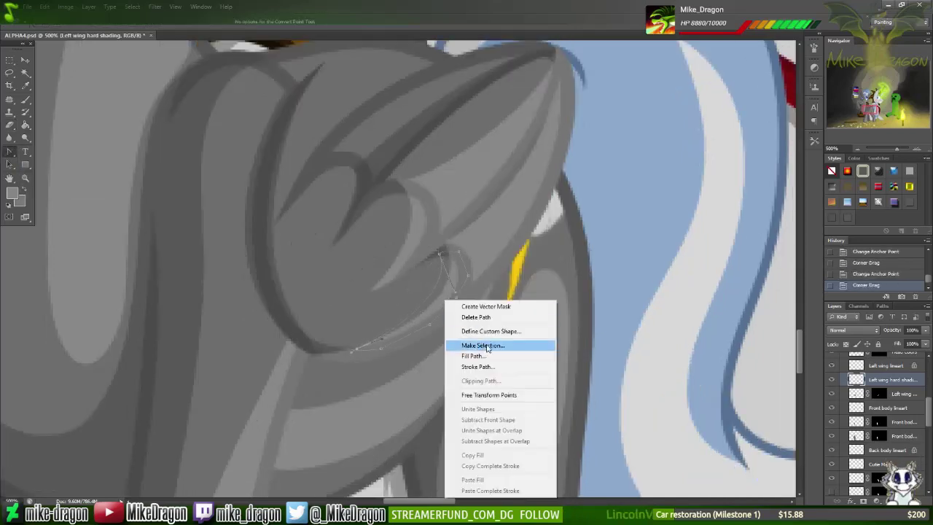
{"action": "left_click", "coordinate": [495, 344]}
{"action": "key", "text": "Return"}
{"action": "key", "text": "b"}
{"action": "left_click_drag", "start_coordinate": [437, 291], "coordinate": [394, 328]}
{"action": "key", "text": "ctrl+d"}
Step: On the Left wing lineart layer, recolour the dark bit of line at the top of the lowest short feather
{"action": "left_click", "coordinate": [885, 365]}
{"action": "key", "text": "ctrl+plus"}
{"action": "key", "text": "ctrl+plus"}
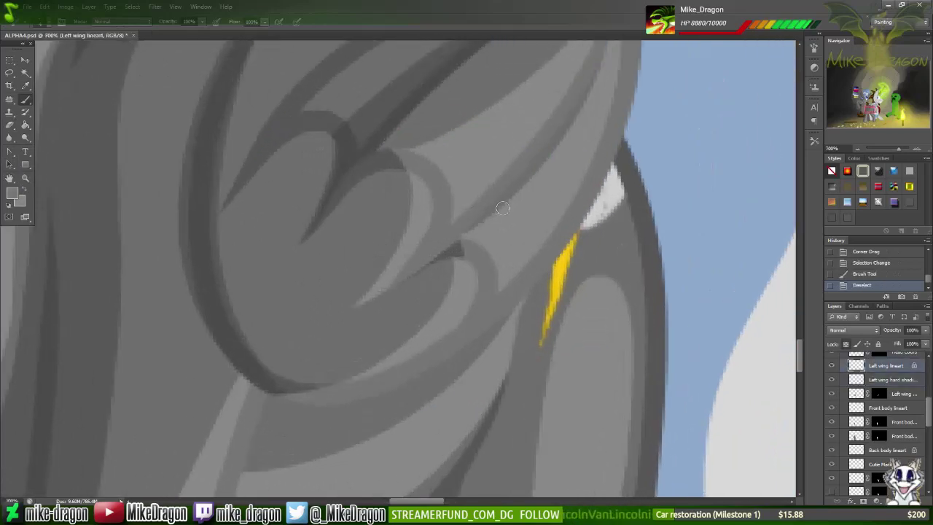
{"action": "left_click", "coordinate": [456, 248]}
Step: Draw a closed pen path along the wing's uppermost long feather line and bow its upper side outward
{"action": "key", "text": "ctrl+0"}
{"action": "key", "text": "ctrl+plus"}
{"action": "key", "text": "ctrl+plus"}
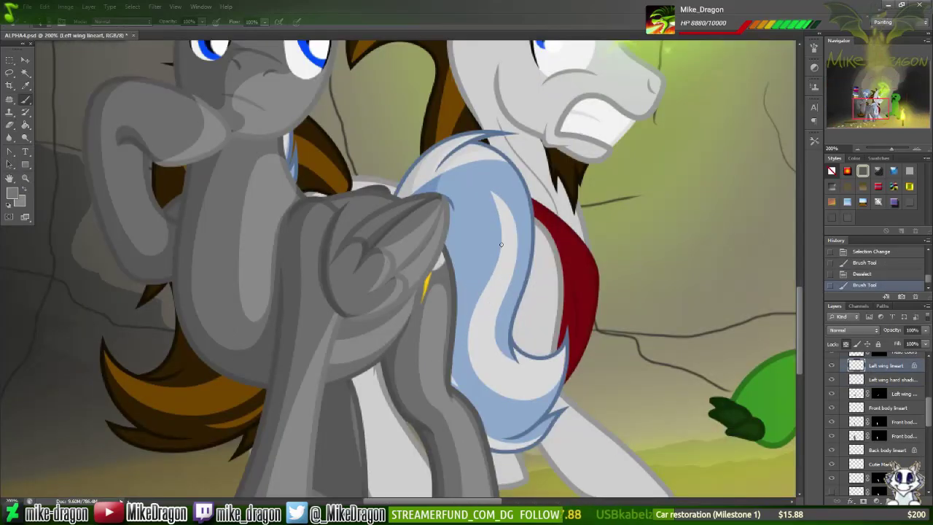
{"action": "key", "text": "ctrl+plus"}
{"action": "key", "text": "ctrl+plus"}
{"action": "key", "text": "p"}
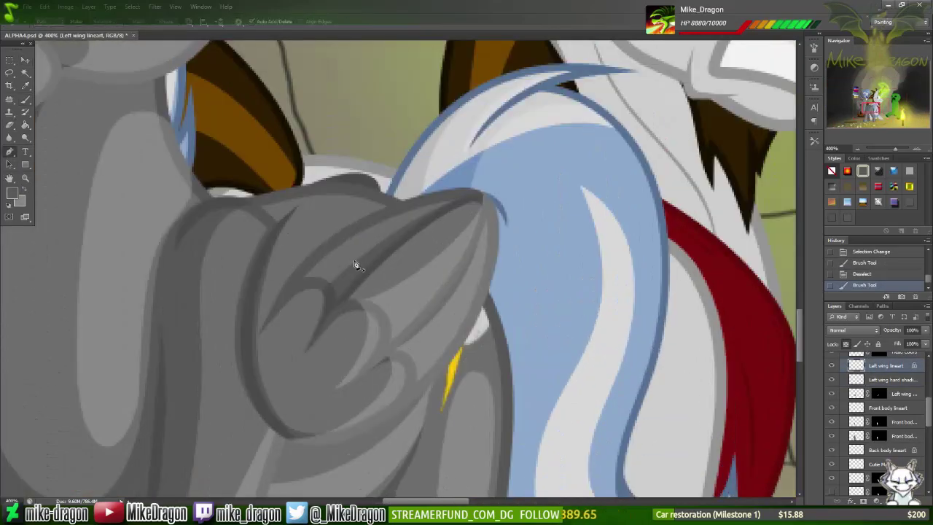
{"action": "left_click", "coordinate": [258, 337]}
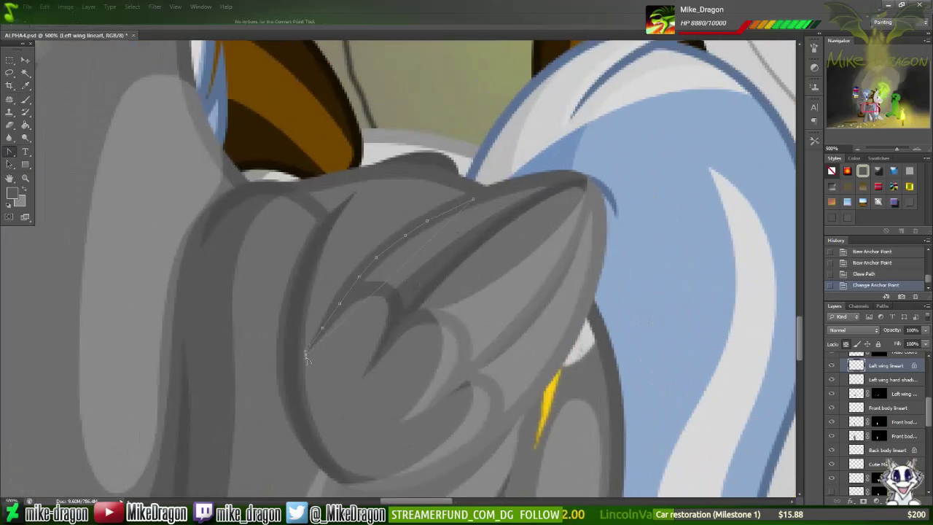
{"action": "left_click_drag", "start_coordinate": [313, 346], "coordinate": [326, 211]}
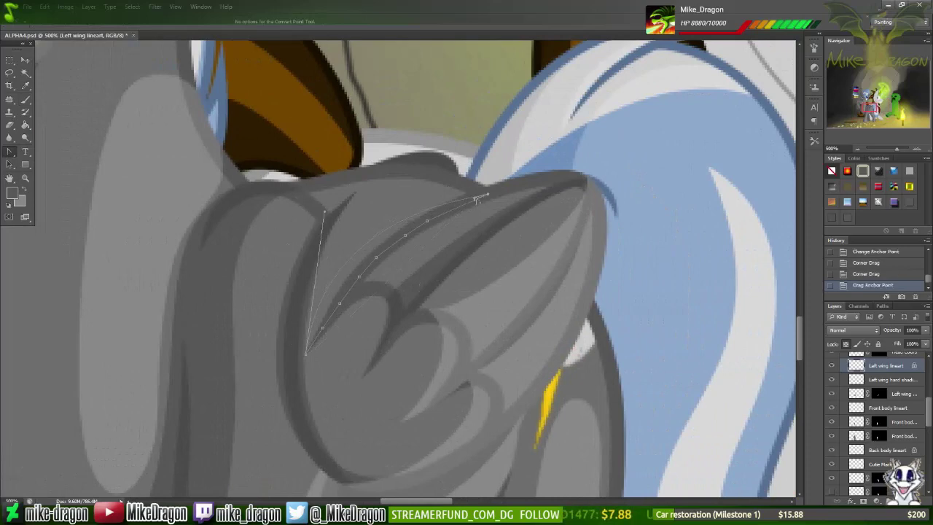
Step: Turn the uppermost feather line's path into a selection, brush it on the Left wing hard shading layer and deselect
{"action": "key", "text": "ctrl+minus"}
{"action": "key", "text": "ctrl+minus"}
{"action": "key", "text": "ctrl+Return"}
{"action": "key", "text": "b"}
{"action": "right_click", "coordinate": [430, 230]}
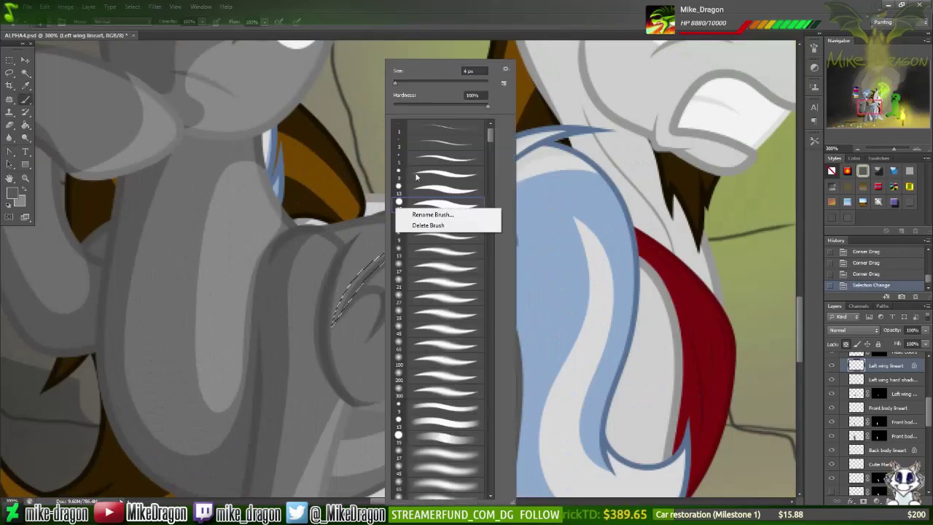
{"action": "key", "text": "Escape"}
{"action": "left_click", "coordinate": [888, 379]}
{"action": "key", "text": "ctrl+d"}
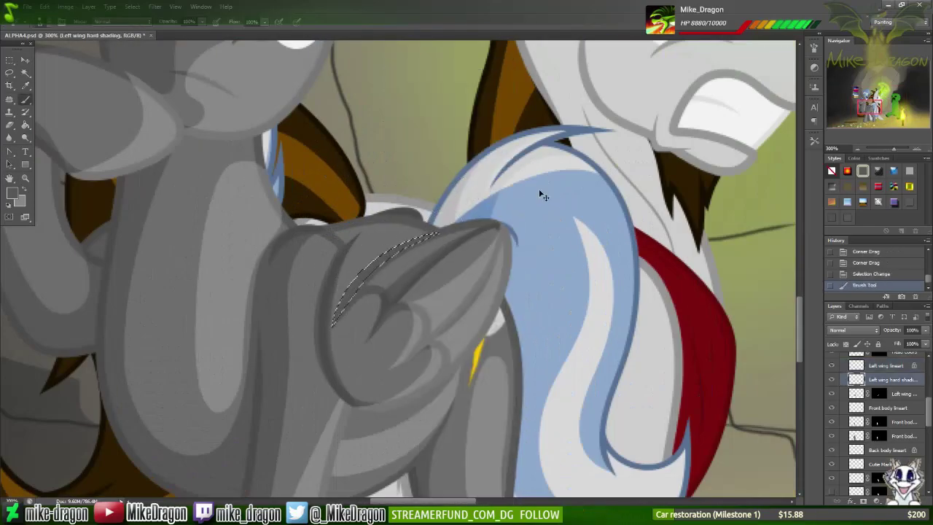
Step: Sample a lineart grey and, on the Left wing lineart layer, enclose the uppermost feather's line with a curved pen path
{"action": "key", "text": "ctrl+plus"}
{"action": "key", "text": "ctrl+plus"}
{"action": "key", "text": "i"}
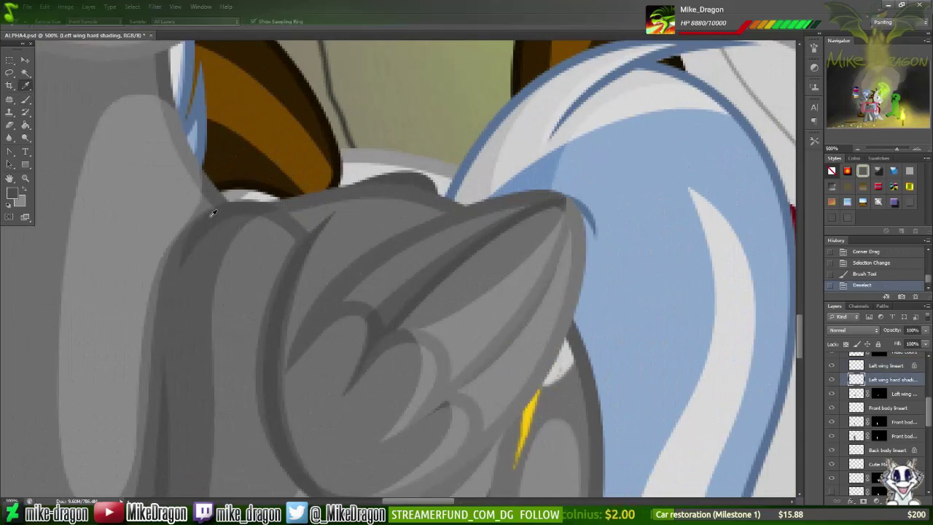
{"action": "key", "text": "b"}
{"action": "right_click", "coordinate": [290, 218]}
{"action": "key", "text": "Escape"}
{"action": "key", "text": "ctrl+plus"}
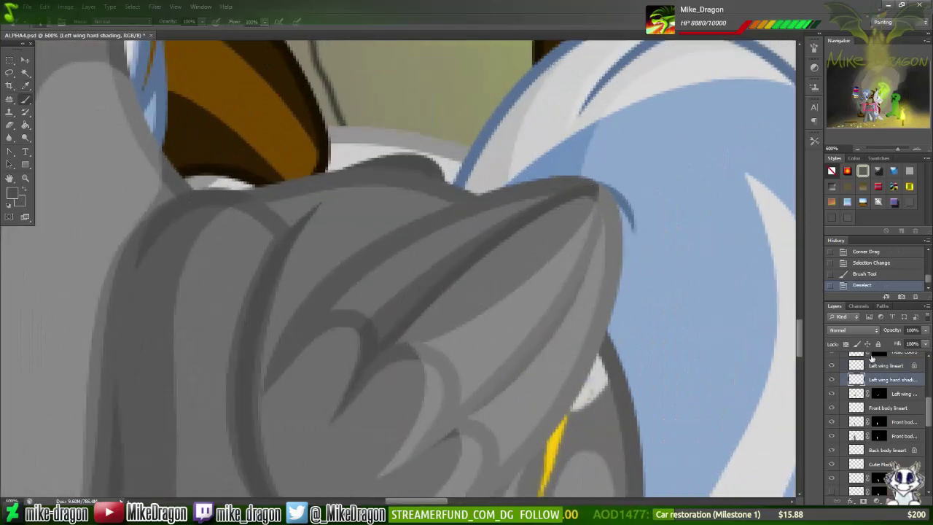
{"action": "key", "text": "alt+bracketright"}
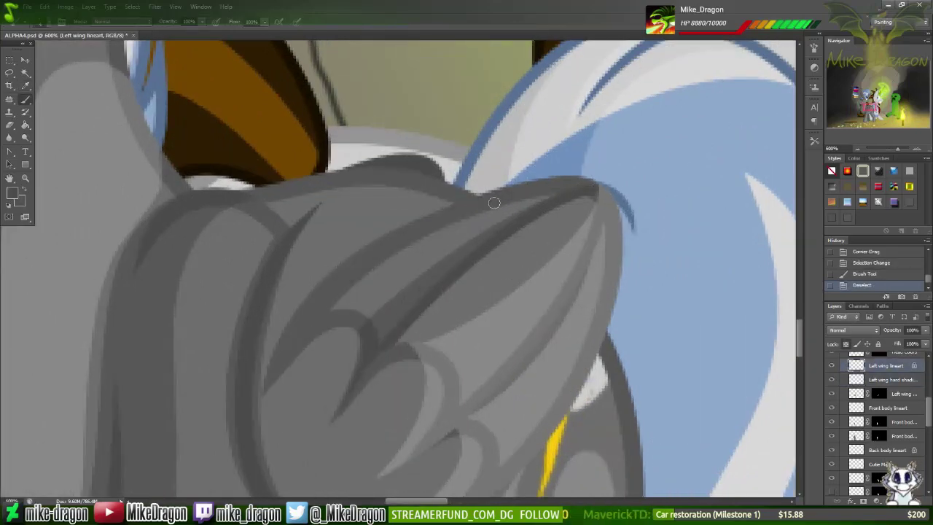
{"action": "key", "text": "p"}
{"action": "left_click", "coordinate": [532, 176]}
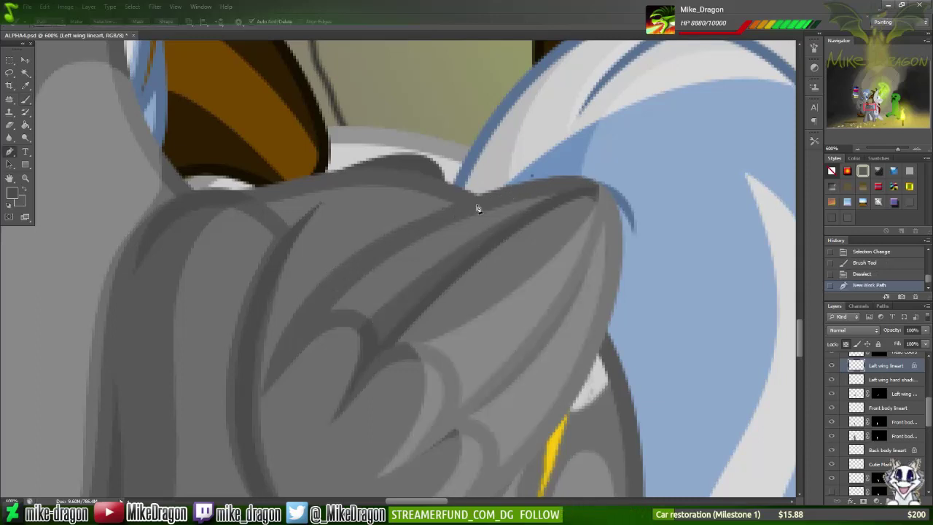
{"action": "left_click", "coordinate": [336, 308]}
{"action": "left_click", "coordinate": [532, 176]}
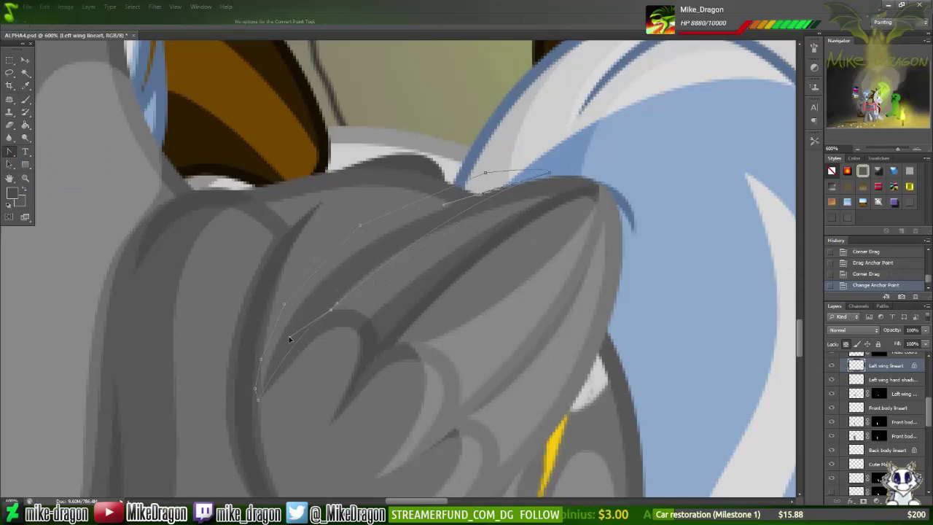
Step: Refine the curves of the path around the uppermost feather's line and delete an unneeded anchor point
{"action": "left_click_drag", "start_coordinate": [289, 335], "coordinate": [288, 336]}
{"action": "key", "text": "ctrl+plus"}
{"action": "scroll", "coordinate": [391, 179], "scroll_direction": "down", "scroll_amount": 2}
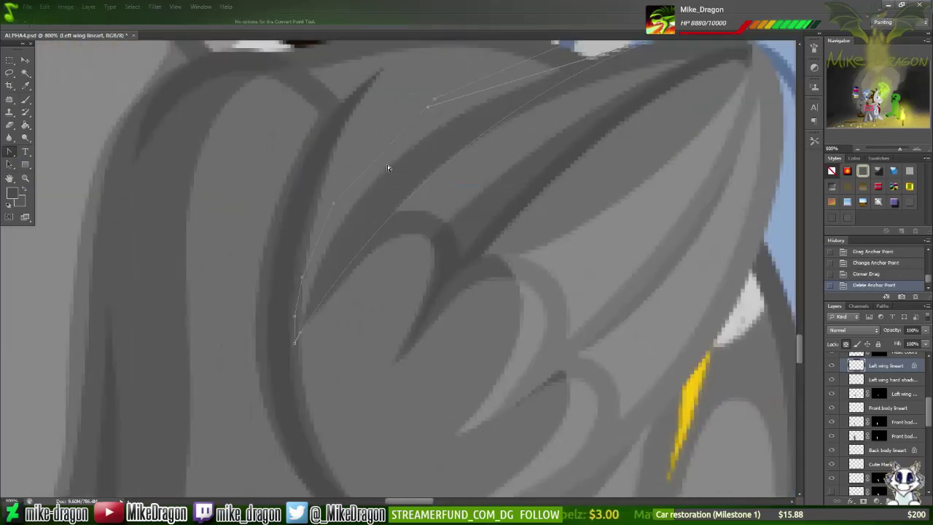
{"action": "left_click_drag", "start_coordinate": [401, 154], "coordinate": [393, 156]}
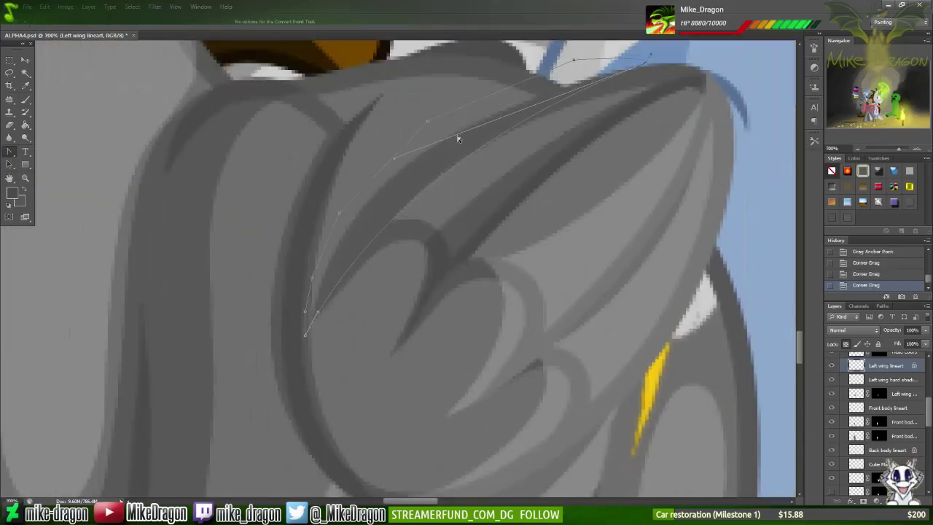
Step: Turn the refined path into a selection, brush over the lineart inside it, deselect and save the file
{"action": "key", "text": "ctrl+Return"}
{"action": "key", "text": "b"}
{"action": "left_click_drag", "start_coordinate": [492, 183], "coordinate": [552, 100]}
{"action": "key", "text": "ctrl+d"}
{"action": "scroll", "coordinate": [182, 375], "scroll_direction": "down", "scroll_amount": 5}
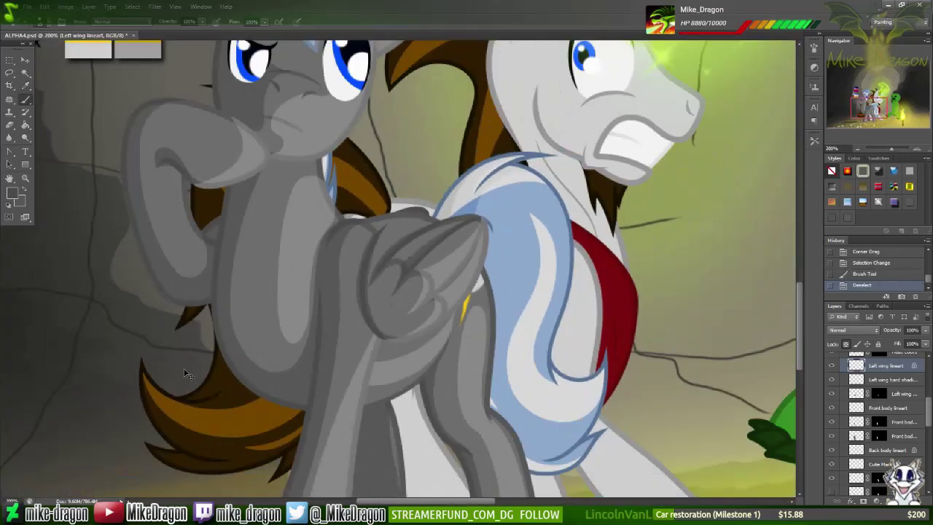
{"action": "key", "text": "ctrl+s"}
Step: Sample the mane lineart blues and brush over the outline of the mane strand beside the neck on the mane and tail lineart layer
{"action": "scroll", "coordinate": [295, 261], "scroll_direction": "up", "scroll_amount": 5}
{"action": "scroll", "coordinate": [295, 261], "scroll_direction": "up", "scroll_amount": 5}
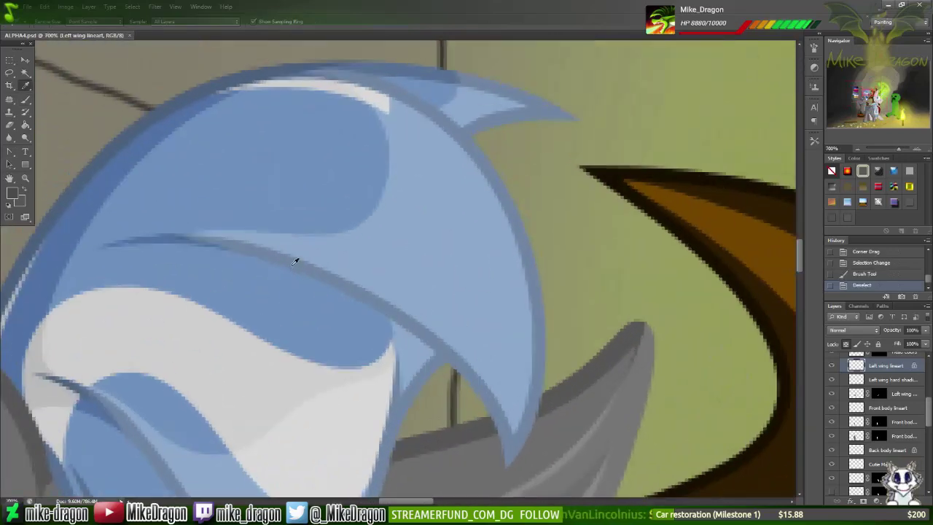
{"action": "key", "text": "b"}
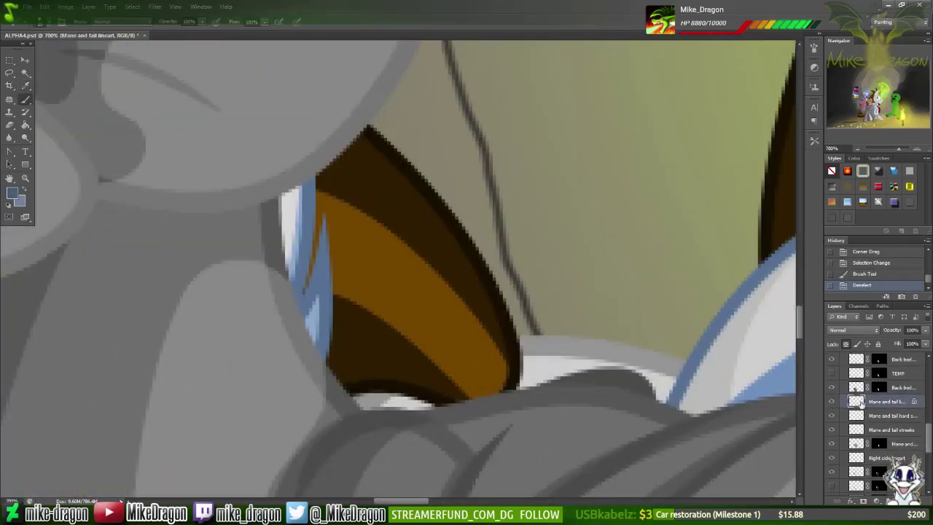
{"action": "left_click_drag", "start_coordinate": [320, 149], "coordinate": [315, 260]}
Step: Resize the brush and recolour the tail's outer lineart below its upper curl with the lighter mane lineart blue
{"action": "scroll", "coordinate": [315, 261], "scroll_direction": "down", "scroll_amount": 5}
{"action": "scroll", "coordinate": [315, 260], "scroll_direction": "up", "scroll_amount": 3}
{"action": "right_click", "coordinate": [271, 65]}
{"action": "key", "text": "Return"}
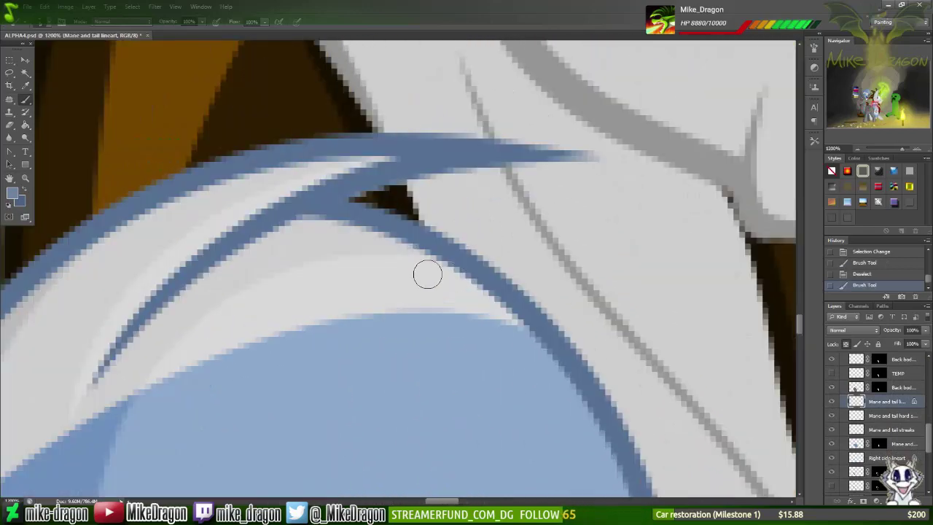
{"action": "mouse_move", "coordinate": [428, 273]}
{"action": "left_mouse_down"}
{"action": "mouse_move", "coordinate": [594, 387]}
{"action": "mouse_move", "coordinate": [539, 329]}
{"action": "left_mouse_up"}
{"action": "scroll", "coordinate": [606, 289], "scroll_direction": "down", "scroll_amount": 4}
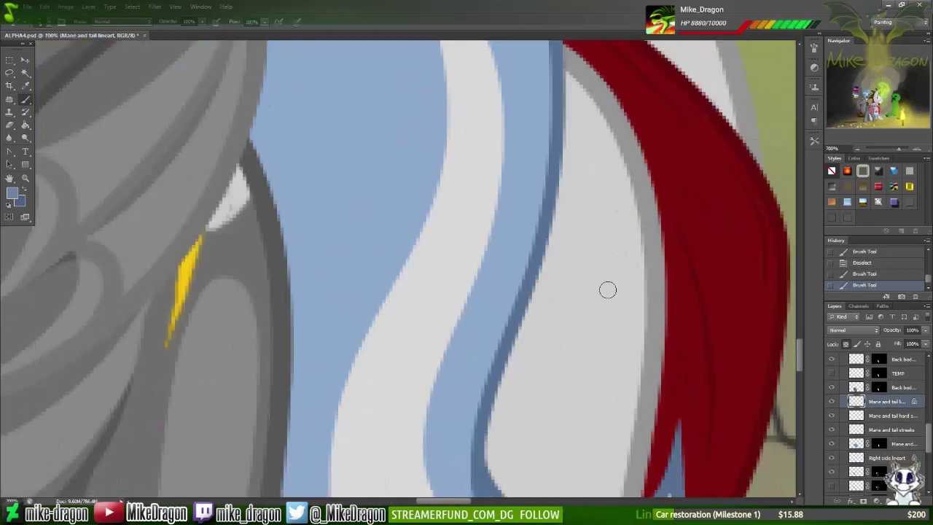
Step: Adjust the brush size and recolour the lineart around the tail's lower inner curve with the lighter blue
{"action": "scroll", "coordinate": [603, 263], "scroll_direction": "up", "scroll_amount": 2}
{"action": "right_click", "coordinate": [484, 64]}
{"action": "key", "text": "Return"}
{"action": "left_click_drag", "start_coordinate": [430, 333], "coordinate": [452, 379]}
{"action": "scroll", "coordinate": [589, 312], "scroll_direction": "up", "scroll_amount": 2}
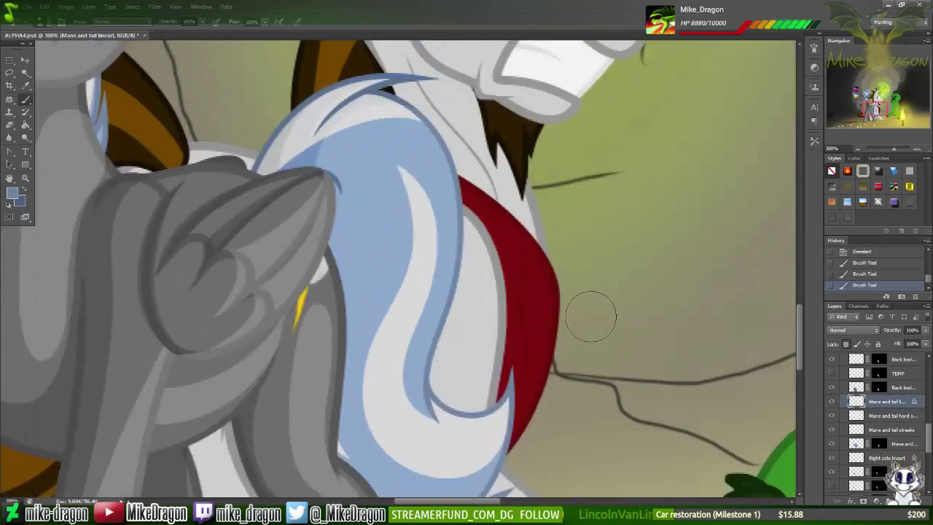
{"action": "scroll", "coordinate": [419, 250], "scroll_direction": "up", "scroll_amount": 2}
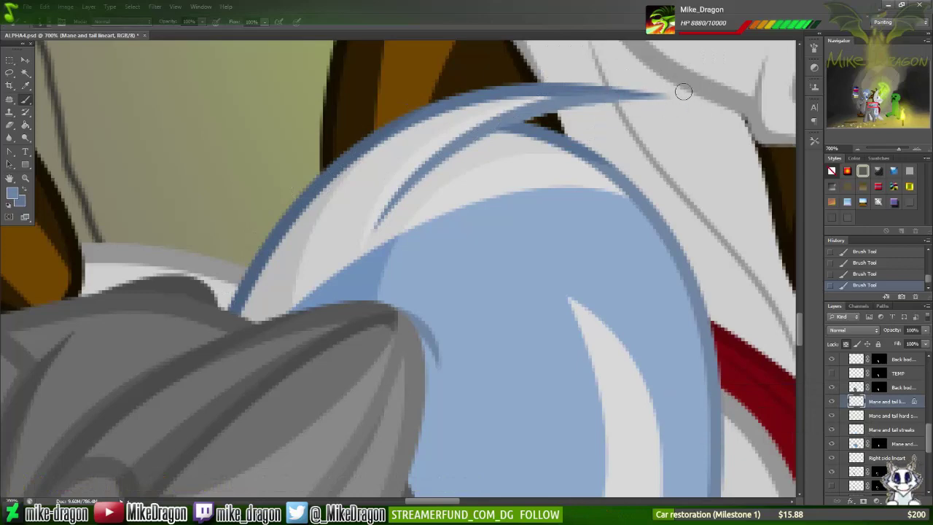
{"action": "key", "text": "ctrl+1"}
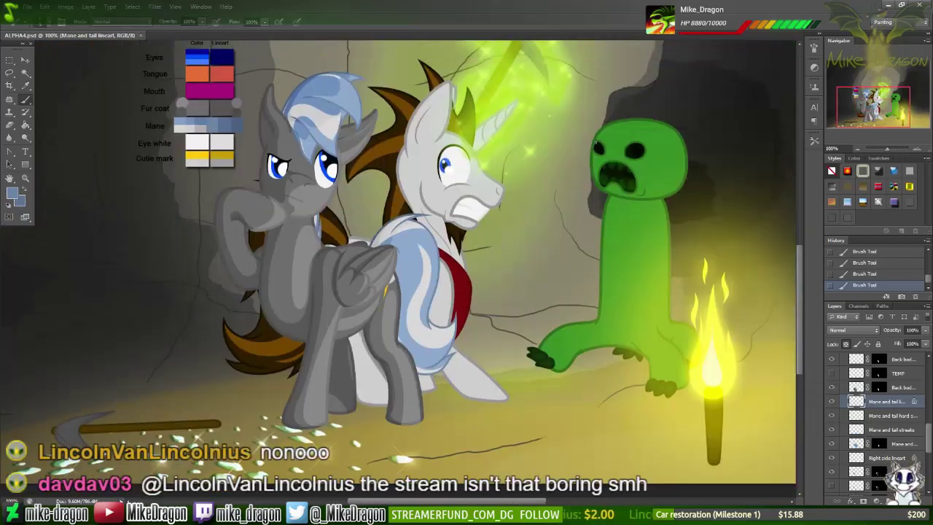
Step: Check the eye layers in the Eyes group and add a new layer between Light reflections and Left iris base
{"action": "scroll", "coordinate": [259, 125], "scroll_direction": "up", "scroll_amount": 2, "text": "alt"}
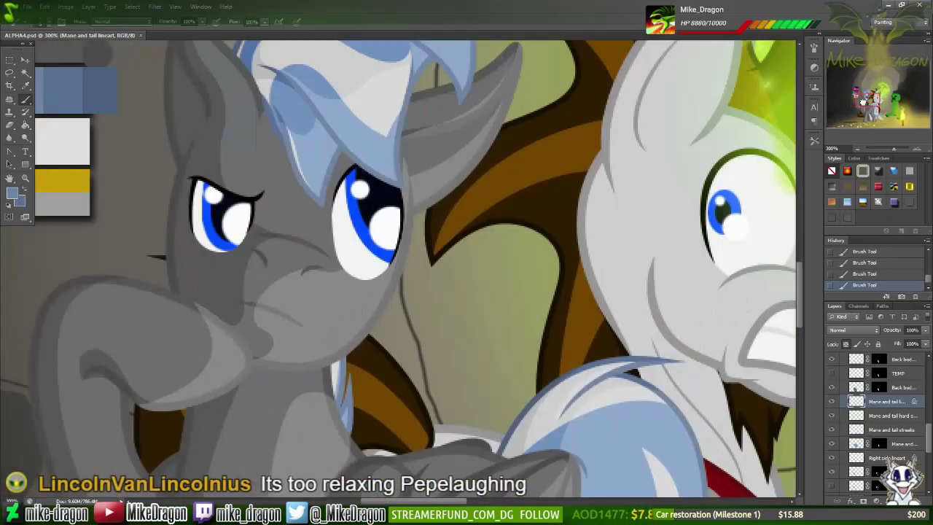
{"action": "scroll", "coordinate": [875, 408], "scroll_direction": "down", "scroll_amount": 3}
{"action": "scroll", "coordinate": [918, 393], "scroll_direction": "down", "scroll_amount": 2}
{"action": "left_click", "coordinate": [893, 386]}
{"action": "key", "text": "ctrl+1"}
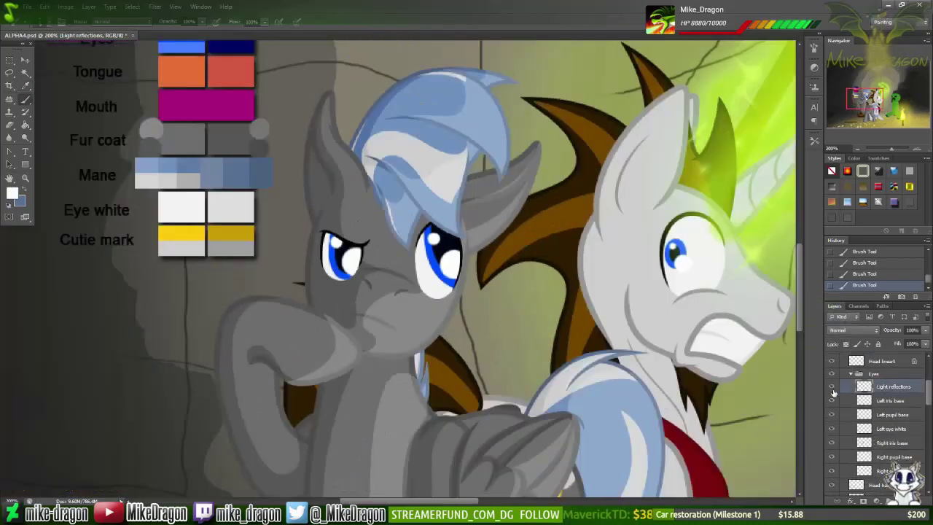
{"action": "scroll", "coordinate": [427, 209], "scroll_direction": "up", "scroll_amount": 3, "text": "alt"}
{"action": "scroll", "coordinate": [427, 209], "scroll_direction": "left", "scroll_amount": 2}
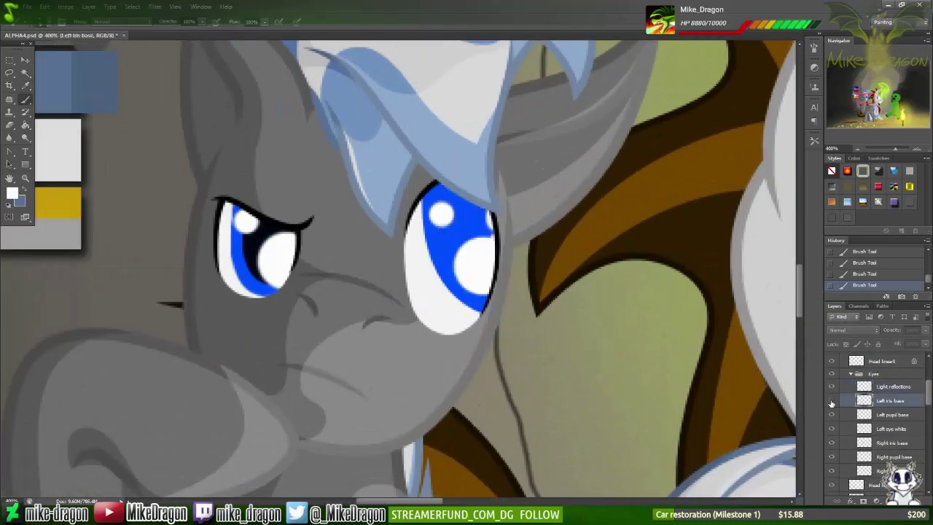
{"action": "key", "text": "ctrl+shift+alt+n"}
{"action": "key", "text": "m"}
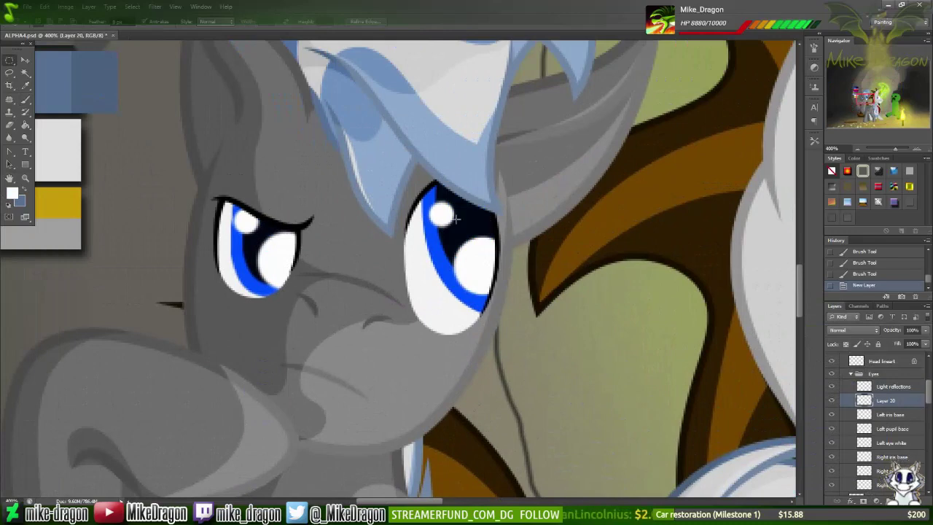
Step: Draw an elliptical selection over the lower part of the grey pony's larger eye, brush it white and deselect
{"action": "left_click_drag", "start_coordinate": [412, 245], "coordinate": [548, 357]}
{"action": "key", "text": "b"}
{"action": "right_click", "coordinate": [504, 292]}
{"action": "left_click_drag", "start_coordinate": [466, 299], "coordinate": [706, 237]}
{"action": "key", "text": "ctrl+d"}
Step: Rotate and reposition the white ellipse with Free Transform so it covers the eye diagonally
{"action": "key", "text": "ctrl+t"}
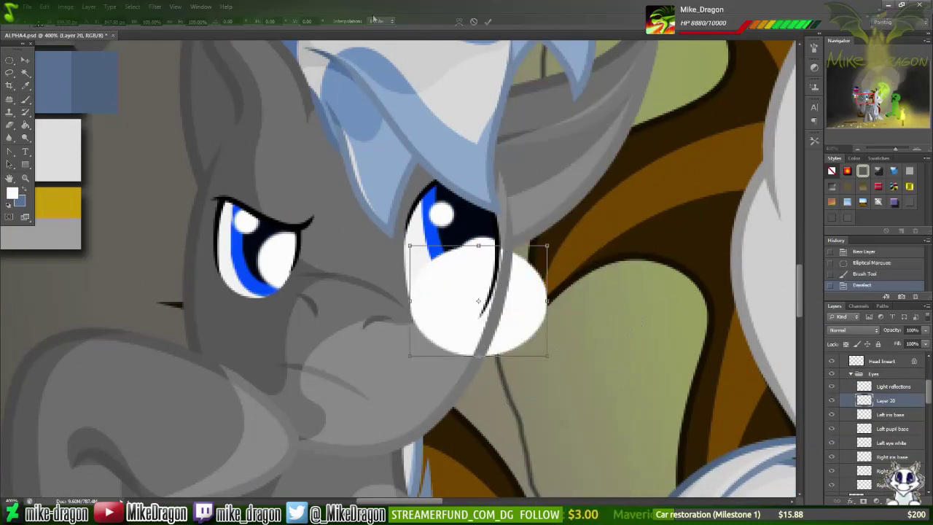
{"action": "left_click_drag", "start_coordinate": [591, 230], "coordinate": [591, 276]}
{"action": "left_click_drag", "start_coordinate": [530, 303], "coordinate": [526, 284]}
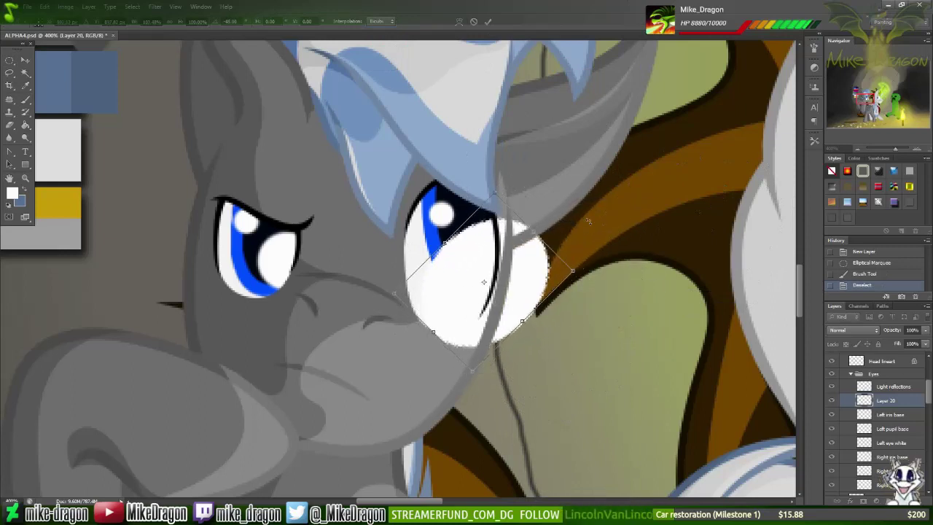
{"action": "key", "text": "Return"}
Step: Set the white ellipse's layer to 50% opacity and erase the parts that extend outside the eye
{"action": "scroll", "coordinate": [540, 263], "scroll_direction": "up", "scroll_amount": 3}
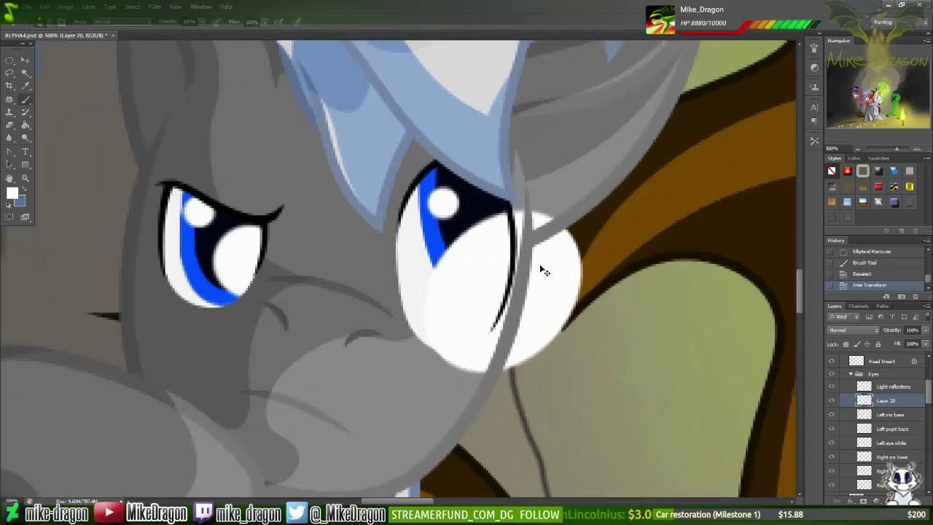
{"action": "key", "text": "5"}
{"action": "key", "text": "b"}
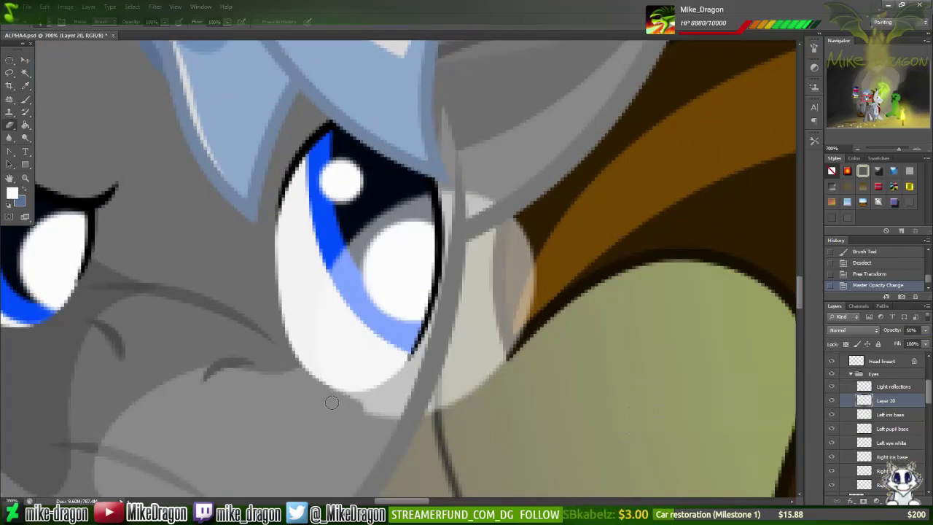
{"action": "mouse_move", "coordinate": [432, 329]}
{"action": "left_mouse_down"}
{"action": "mouse_move", "coordinate": [444, 308]}
{"action": "mouse_move", "coordinate": [432, 326]}
{"action": "left_mouse_up"}
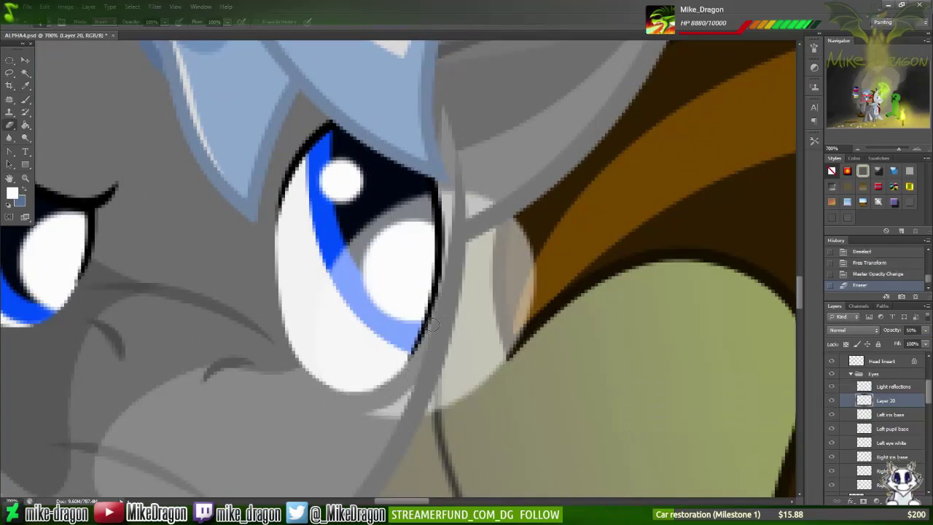
{"action": "left_click_drag", "start_coordinate": [400, 393], "coordinate": [398, 408]}
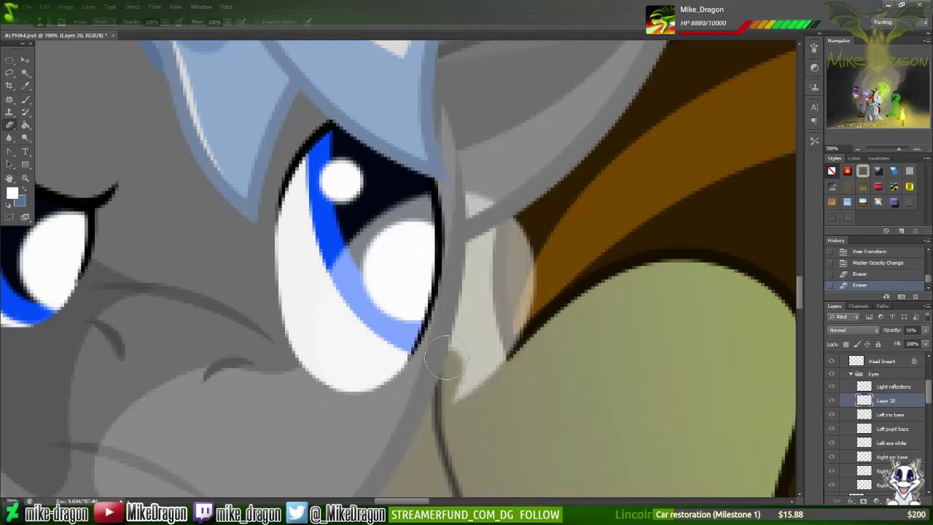
{"action": "mouse_move", "coordinate": [437, 364]}
{"action": "left_mouse_down"}
{"action": "mouse_move", "coordinate": [475, 229]}
{"action": "mouse_move", "coordinate": [530, 301]}
{"action": "mouse_move", "coordinate": [540, 204]}
{"action": "left_mouse_up"}
{"action": "scroll", "coordinate": [547, 212], "scroll_direction": "down", "scroll_amount": 5}
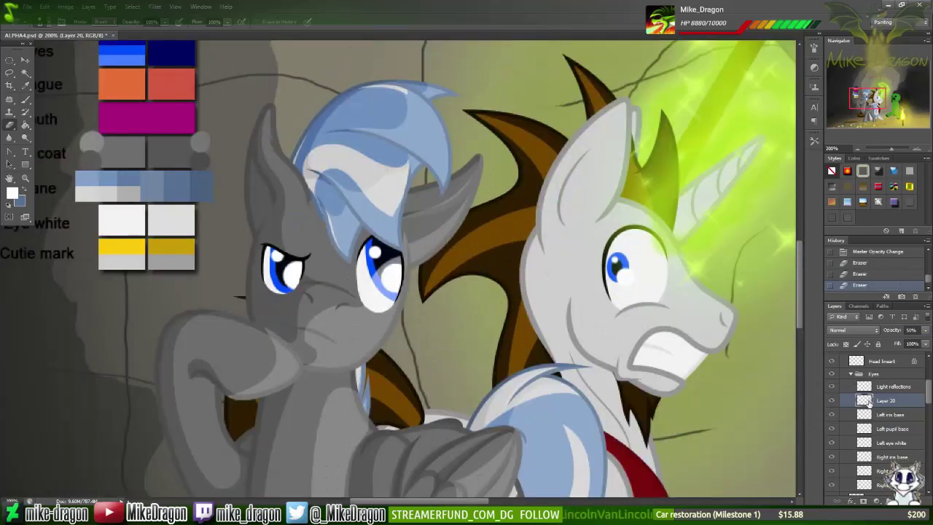
Step: Try an Outer Glow layer style on the eye's white ellipse layer
{"action": "double_click", "coordinate": [863, 401]}
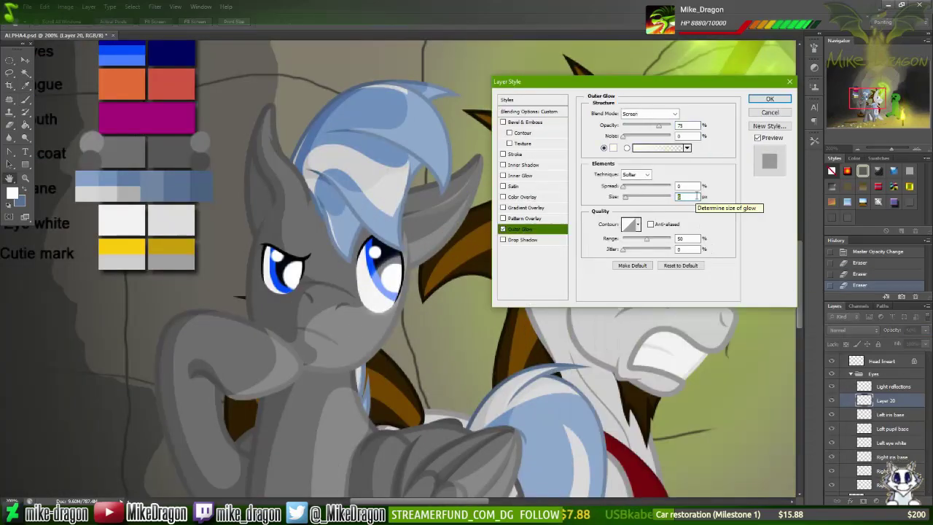
{"action": "key", "text": "Return"}
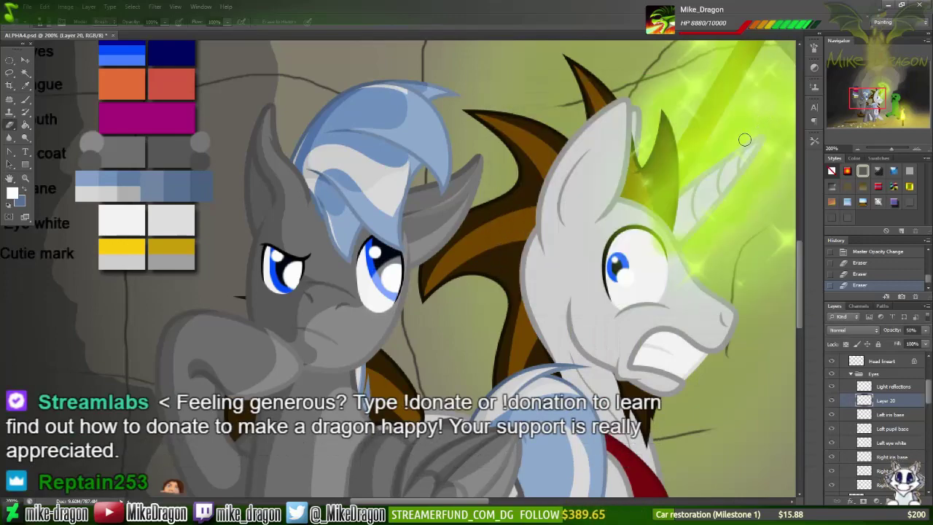
{"action": "key", "text": "ctrl+0"}
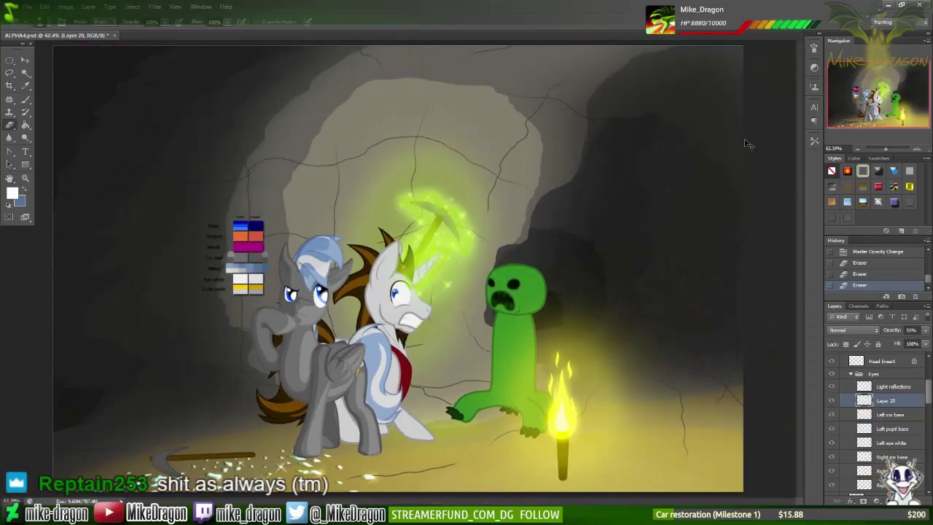
{"action": "scroll", "coordinate": [309, 293], "scroll_direction": "up", "scroll_amount": 7}
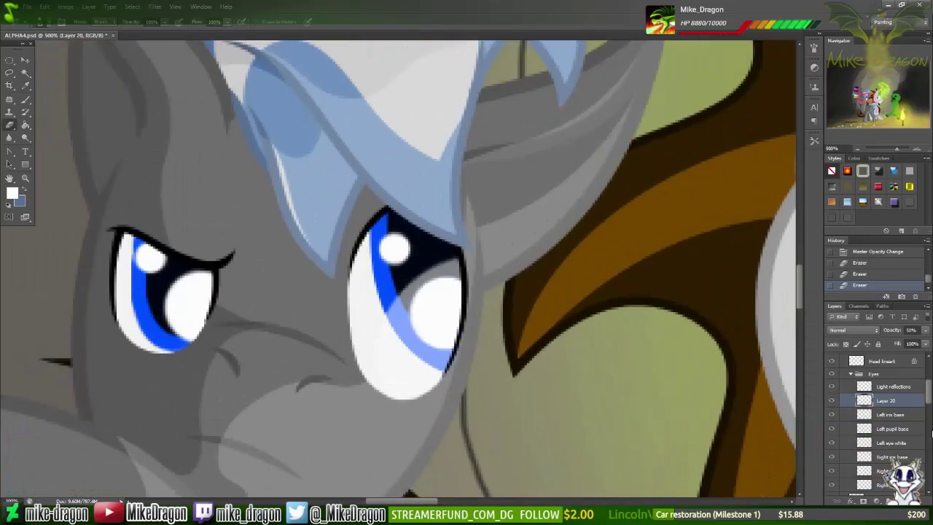
{"action": "key", "text": "ctrl+shift+alt+n"}
{"action": "key", "text": "m"}
{"action": "left_click_drag", "start_coordinate": [255, 255], "coordinate": [313, 308]}
{"action": "key", "text": "b"}
{"action": "left_click", "coordinate": [283, 281]}
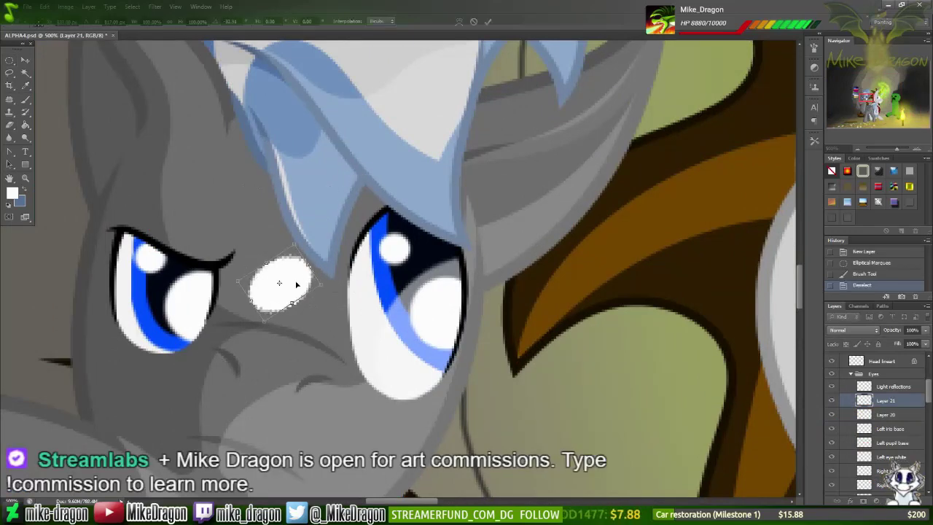
{"action": "key", "text": "ctrl+d"}
{"action": "key", "text": "Delete"}
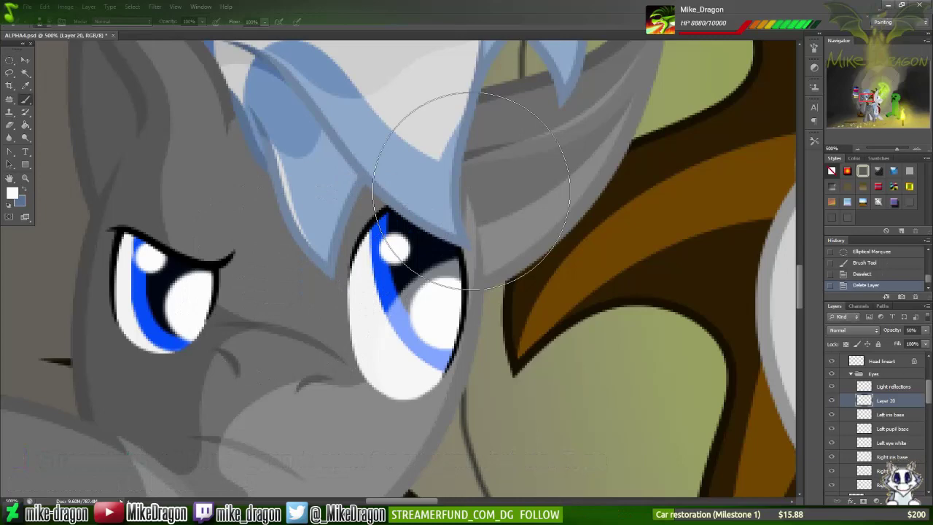
Step: Switch to the browser, open the artist's DeviantArt gallery and examine the eye highlights in earlier artworks such as Birthday Wishes
{"action": "key", "text": "v"}
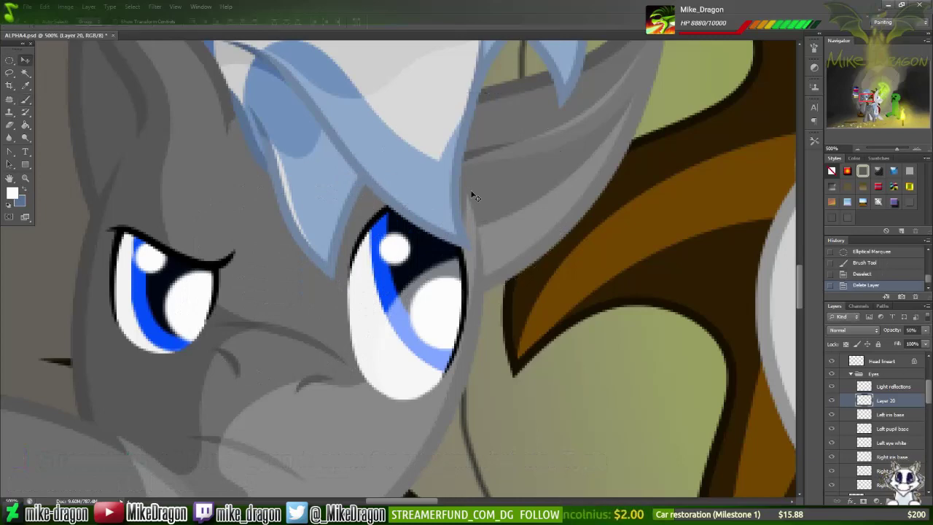
{"action": "key", "text": "ctrl+1"}
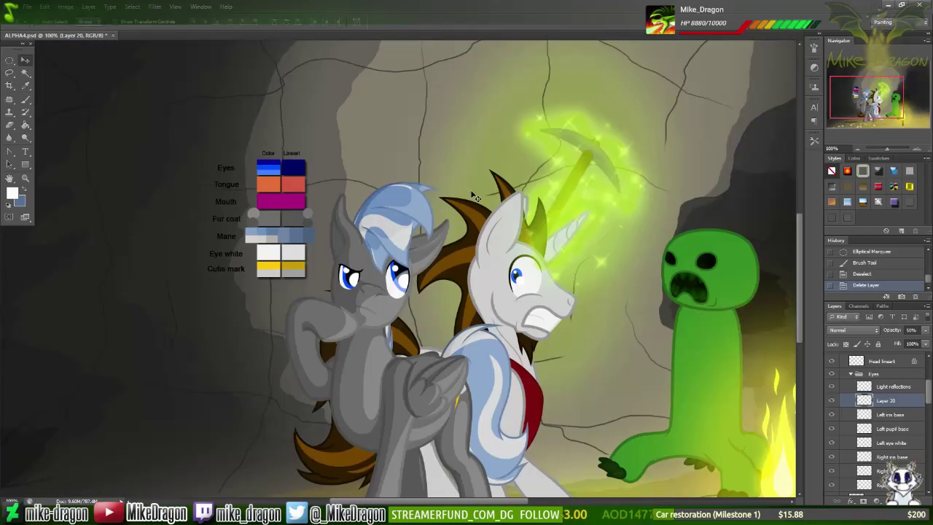
{"action": "key", "text": "ctrl+shift+s"}
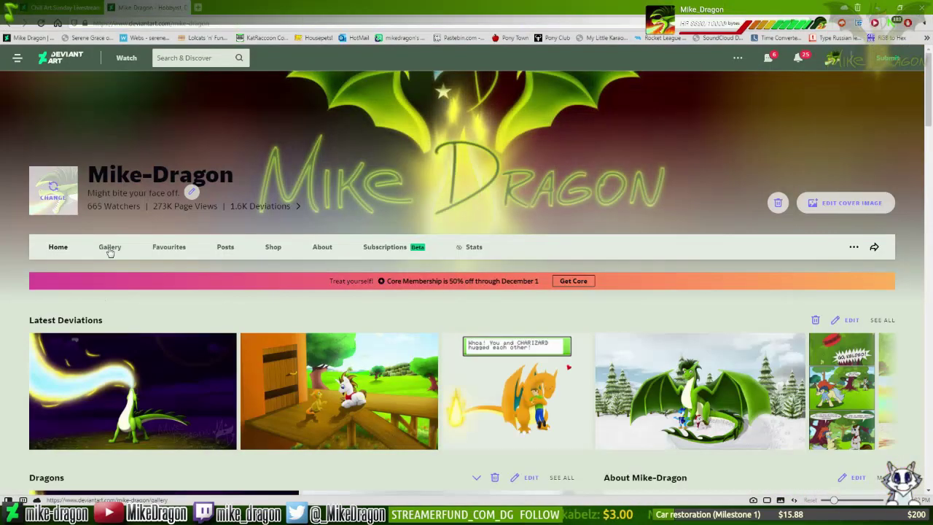
{"action": "left_click", "coordinate": [109, 246]}
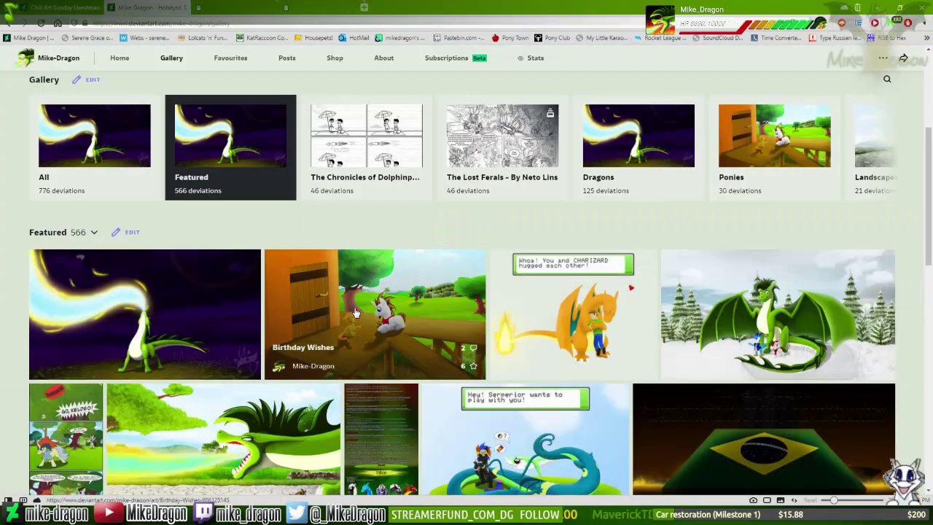
{"action": "left_click", "coordinate": [355, 312]}
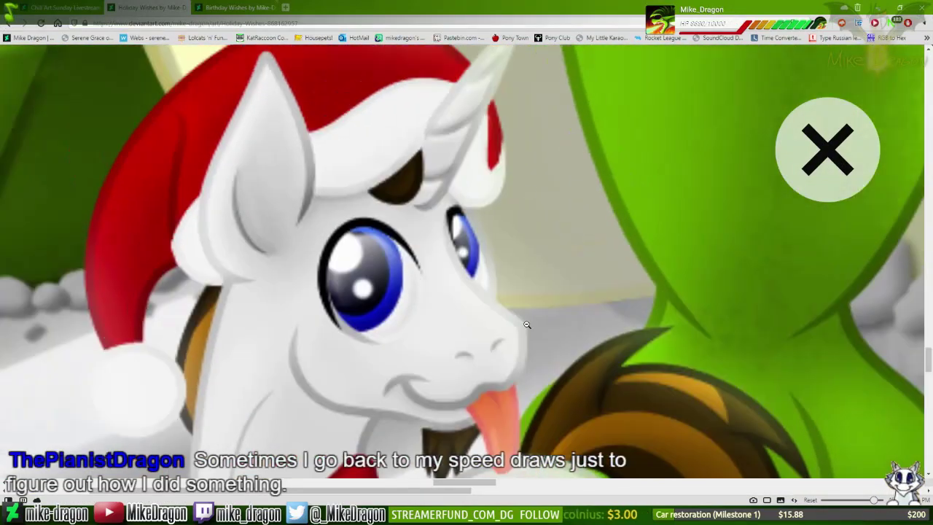
Step: Open FINAL.psd in Photoshop, examine its Light effect eye layer and undo the layer's move
{"action": "key", "text": "alt+Tab"}
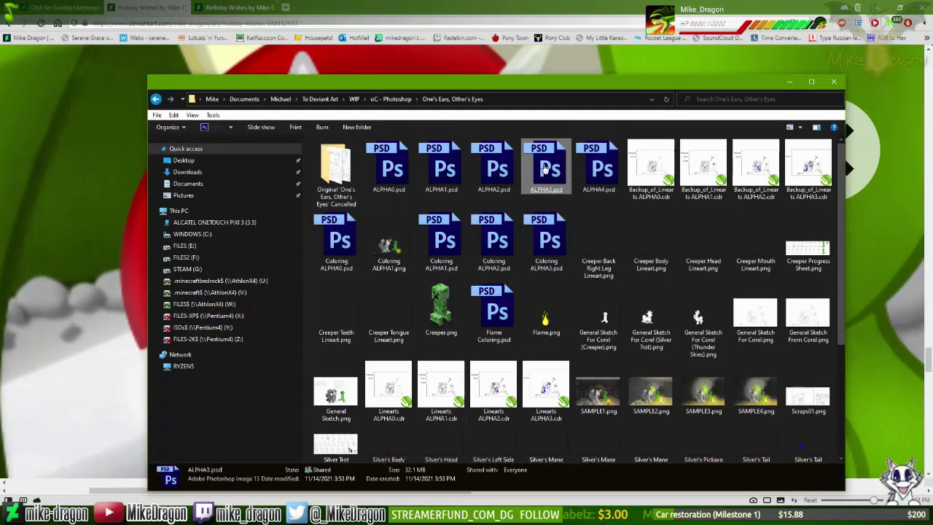
{"action": "key", "text": "alt+Tab"}
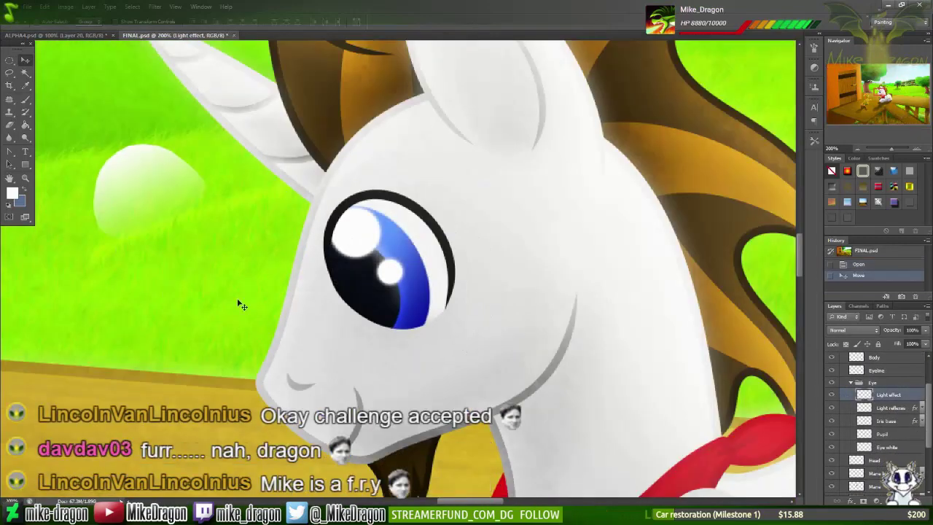
{"action": "key", "text": "ctrl+z"}
Step: Return to ALPHA4.psd and replace the eye's flat white highlight with a white-to-transparent gradient of the same shape on a new layer
{"action": "left_click", "coordinate": [64, 35]}
{"action": "scroll", "coordinate": [441, 257], "scroll_direction": "up", "scroll_amount": 3}
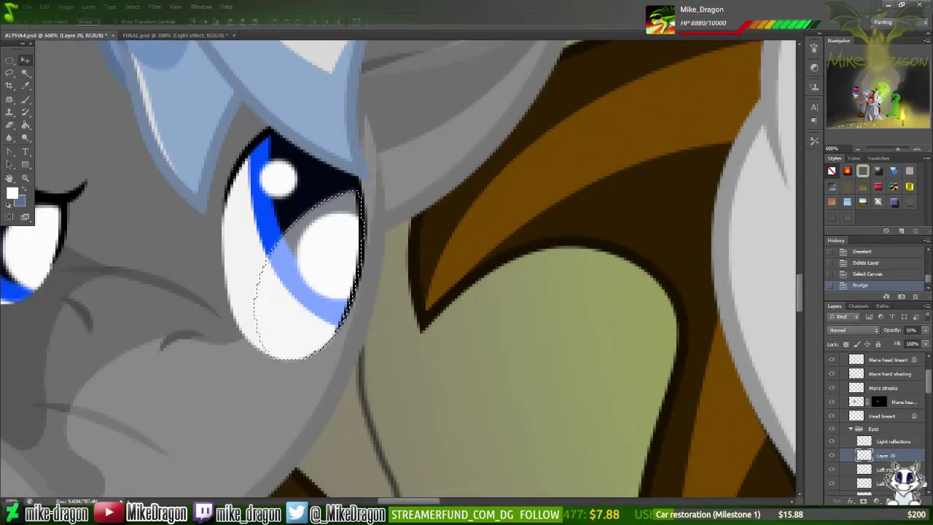
{"action": "key", "text": "g"}
{"action": "left_click", "coordinate": [68, 26]}
{"action": "left_click", "coordinate": [297, 223]}
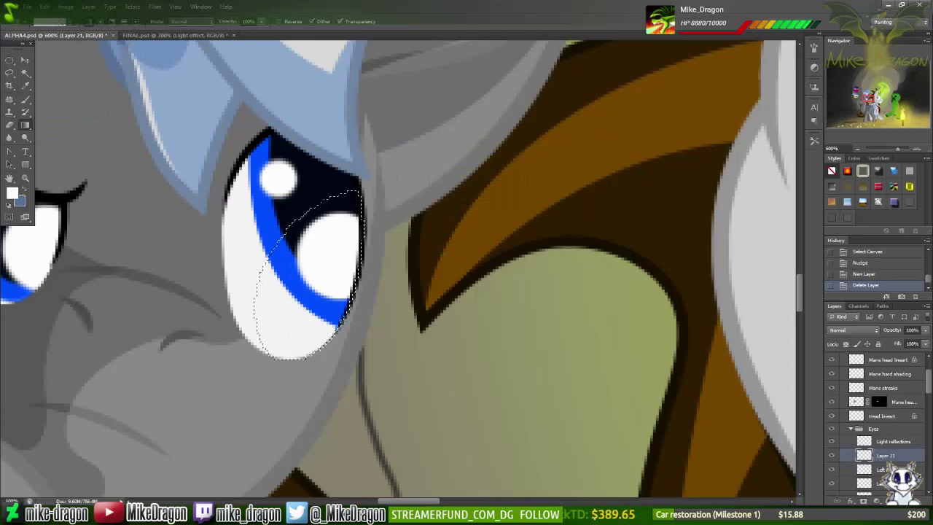
{"action": "left_click_drag", "start_coordinate": [281, 252], "coordinate": [343, 318]}
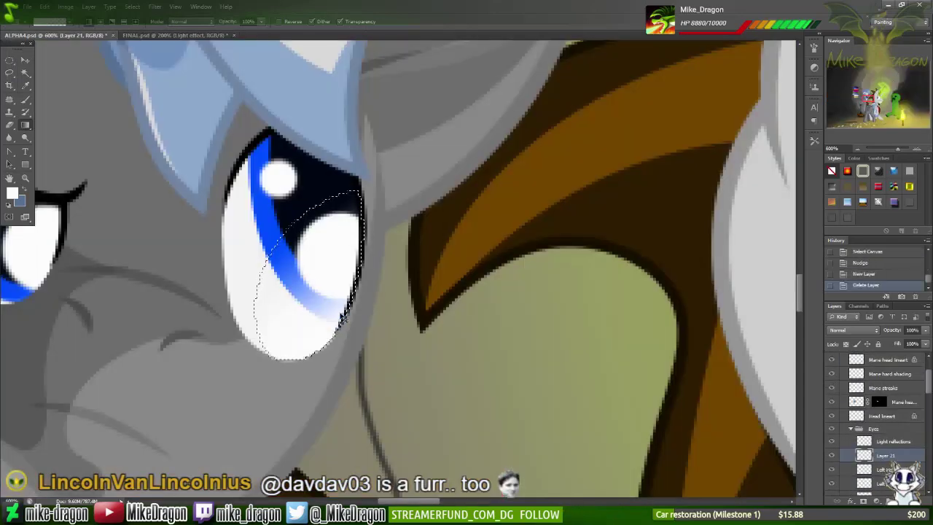
{"action": "scroll", "coordinate": [268, 197], "scroll_direction": "down", "scroll_amount": 5}
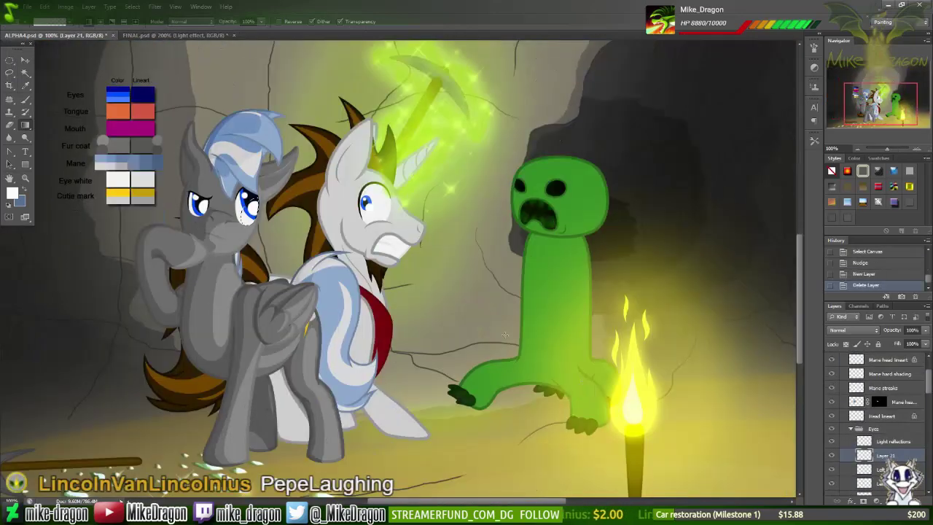
Step: Erase the parts of the gradient light outside the grey pony's larger eye and rename its layer Light effects
{"action": "scroll", "coordinate": [248, 208], "scroll_direction": "up", "scroll_amount": 6}
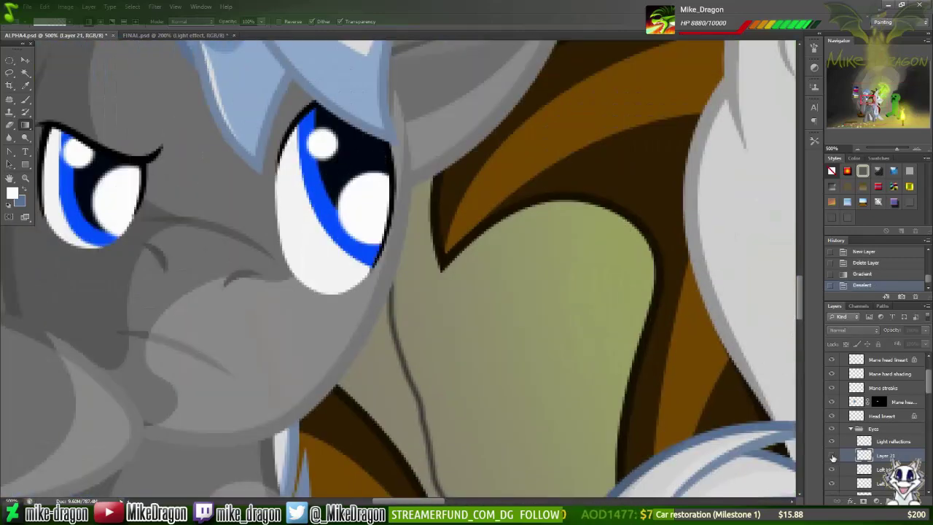
{"action": "key", "text": "ctrl+d"}
{"action": "scroll", "coordinate": [874, 416], "scroll_direction": "down", "scroll_amount": 2}
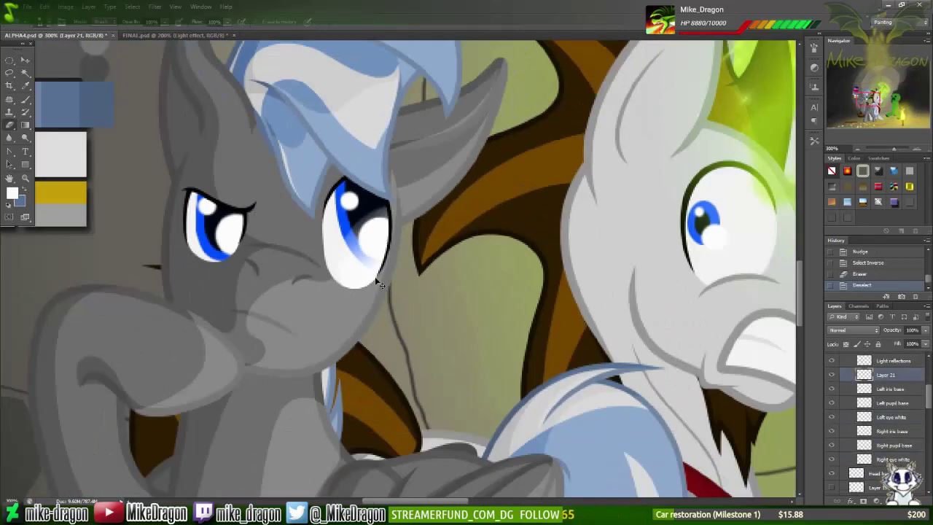
{"action": "scroll", "coordinate": [379, 284], "scroll_direction": "down", "scroll_amount": 5}
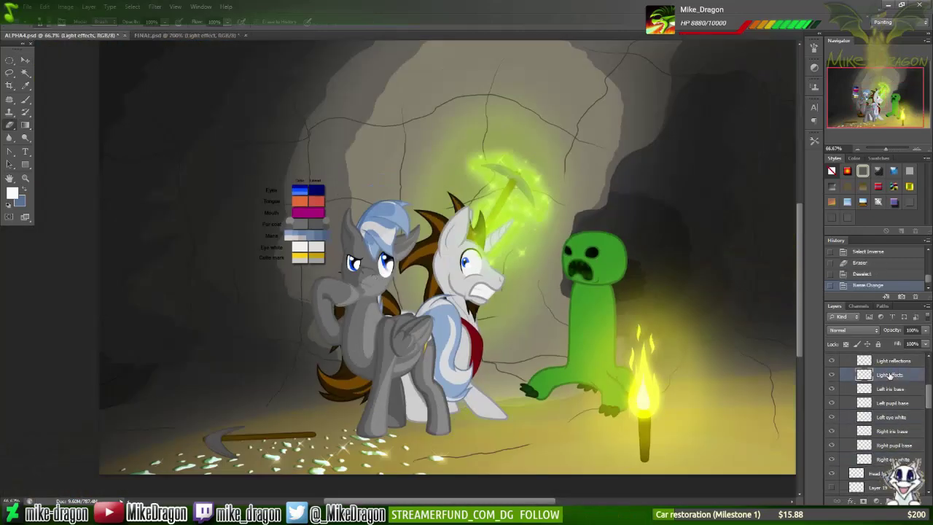
Step: Using FINAL.psd as reference, set the Light effects layer to 70% opacity and rename it Light effects 70%
{"action": "left_click", "coordinate": [198, 35]}
{"action": "left_click", "coordinate": [80, 34]}
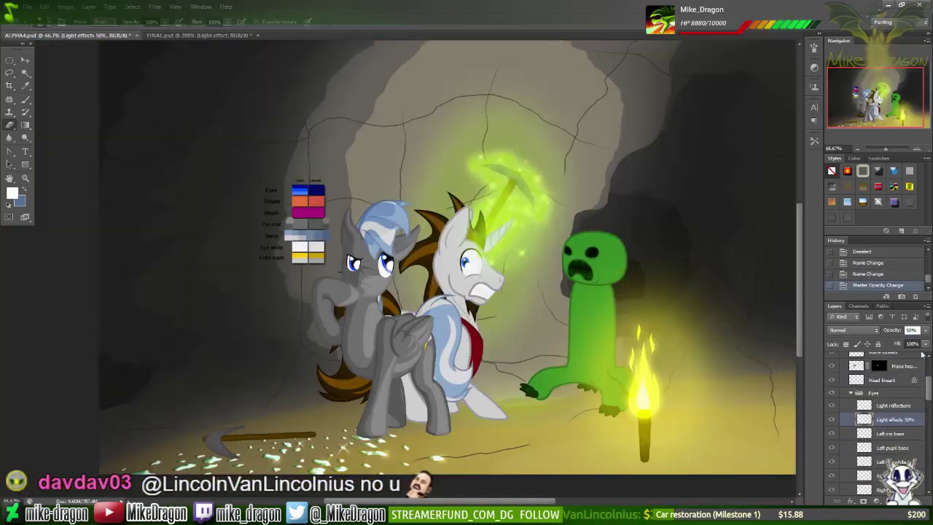
{"action": "scroll", "coordinate": [596, 321], "scroll_direction": "up", "scroll_amount": 3}
{"action": "scroll", "coordinate": [596, 321], "scroll_direction": "down", "scroll_amount": 1}
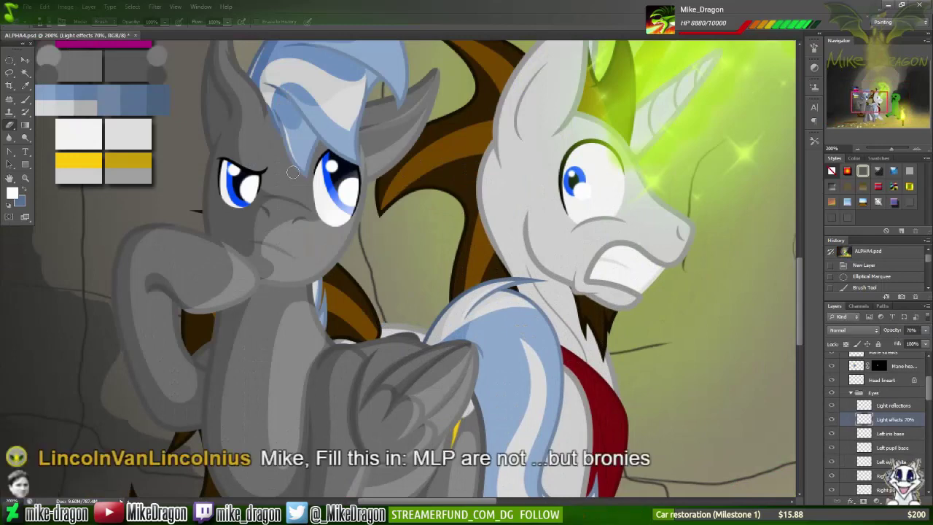
Step: Create a new layer above Light effects 70% and set the foreground colour to black (000000)
{"action": "key", "text": "ctrl+plus"}
{"action": "key", "text": "ctrl+plus"}
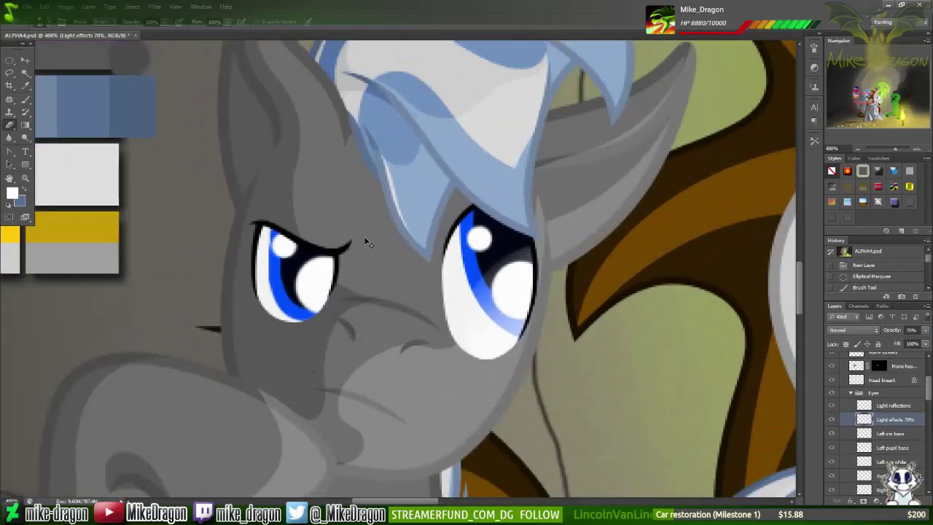
{"action": "key", "text": "ctrl+alt+shift+n"}
{"action": "key", "text": "m"}
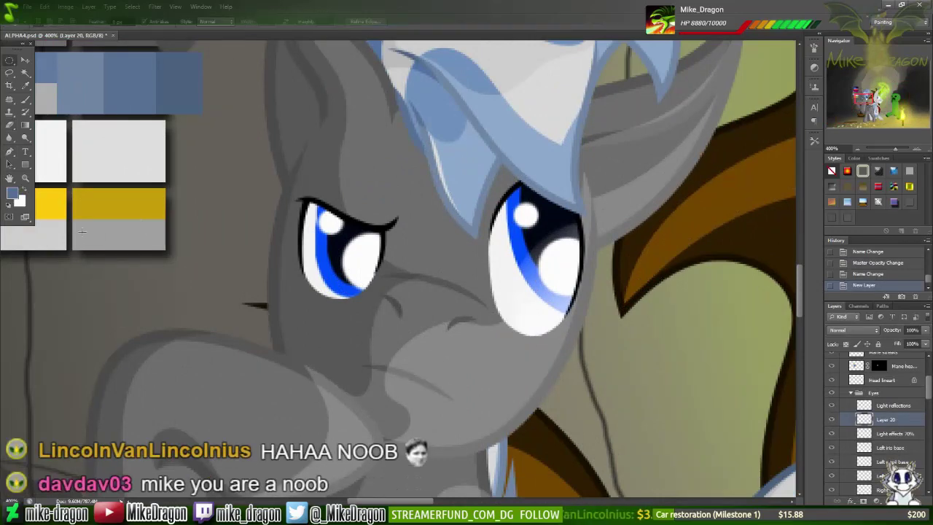
{"action": "left_click", "coordinate": [12, 192]}
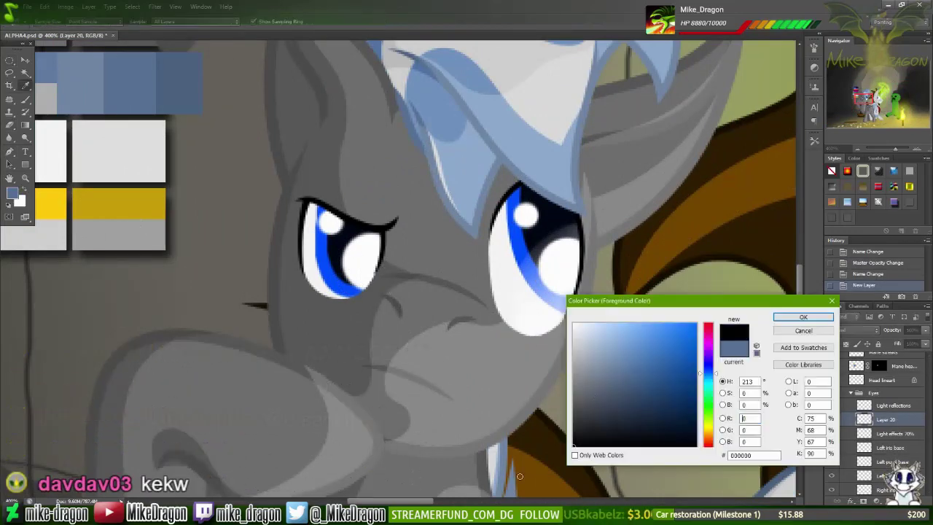
{"action": "left_click", "coordinate": [579, 444]}
{"action": "left_click", "coordinate": [801, 316]}
Step: Draw an elliptical selection over the lower part of the grey pony's smaller eye
{"action": "key", "text": "ctrl+plus"}
{"action": "key", "text": "ctrl+plus"}
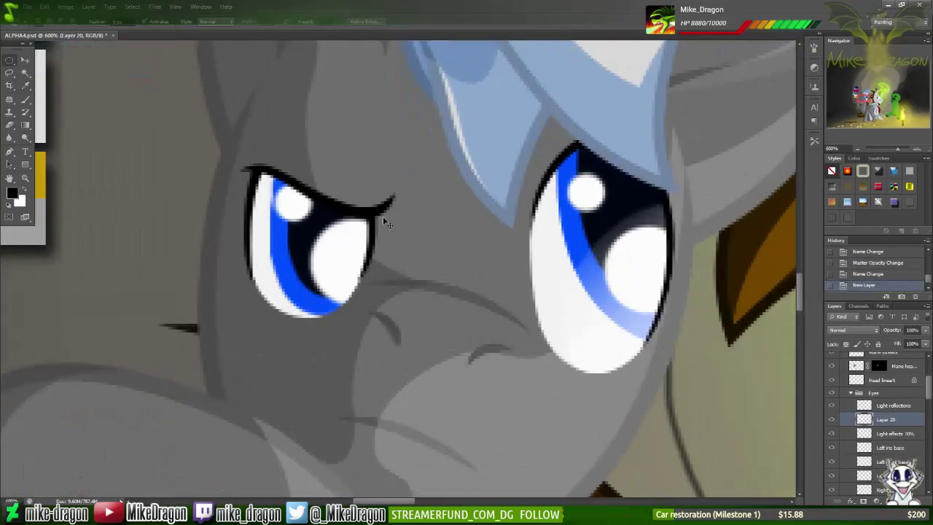
{"action": "left_click_drag", "start_coordinate": [321, 243], "coordinate": [439, 393]}
Step: Try painting the elliptical selection solid black with the Brush tool
{"action": "key", "text": "b"}
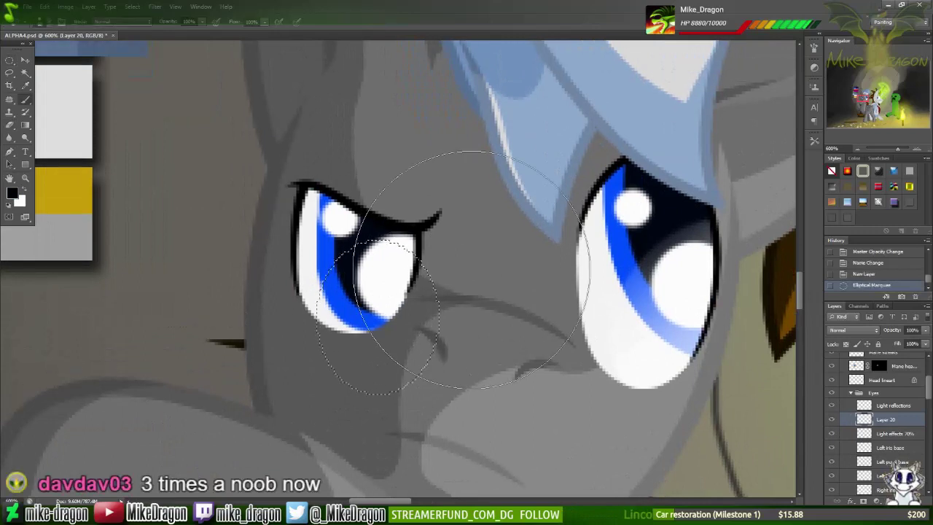
{"action": "right_click", "coordinate": [371, 277]}
{"action": "left_click_drag", "start_coordinate": [430, 100], "coordinate": [437, 100]}
{"action": "key", "text": "Return"}
{"action": "mouse_move", "coordinate": [427, 302]}
{"action": "left_mouse_down"}
{"action": "mouse_move", "coordinate": [323, 314]}
{"action": "mouse_move", "coordinate": [358, 444]}
{"action": "left_mouse_up"}
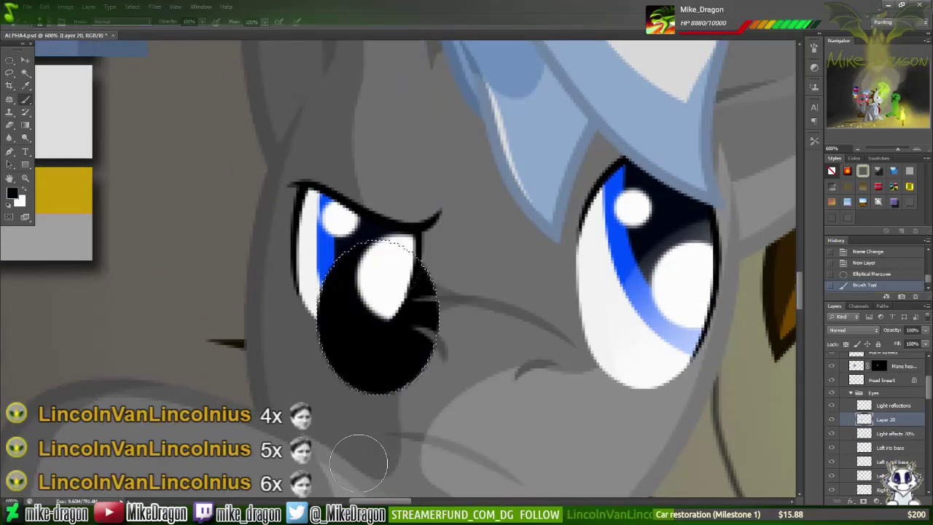
{"action": "key", "text": "ctrl+z"}
Step: Fill the ellipse with a black-to-transparent gradient, then rotate and move it over the smaller eye with Free Transform
{"action": "key", "text": "g"}
{"action": "mouse_move", "coordinate": [357, 386]}
{"action": "left_mouse_down"}
{"action": "mouse_move", "coordinate": [438, 306]}
{"action": "mouse_move", "coordinate": [437, 240]}
{"action": "left_mouse_up"}
{"action": "key", "text": "ctrl+d"}
{"action": "key", "text": "ctrl+t"}
{"action": "left_click_drag", "start_coordinate": [379, 343], "coordinate": [333, 329]}
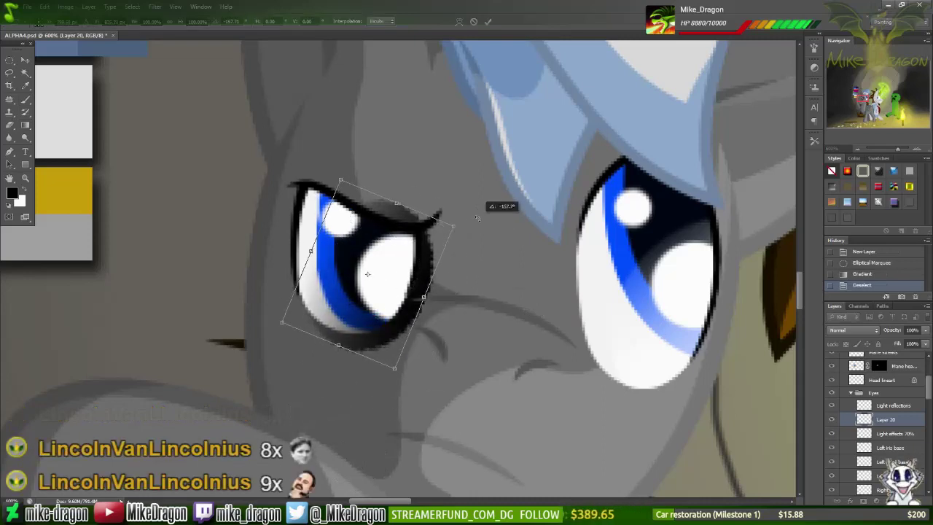
{"action": "key", "text": "Return"}
Step: Try erasing the dark gradient outside the smaller eye using an inverted selection of the eye shape
{"action": "left_click_drag", "start_coordinate": [419, 247], "coordinate": [292, 285]}
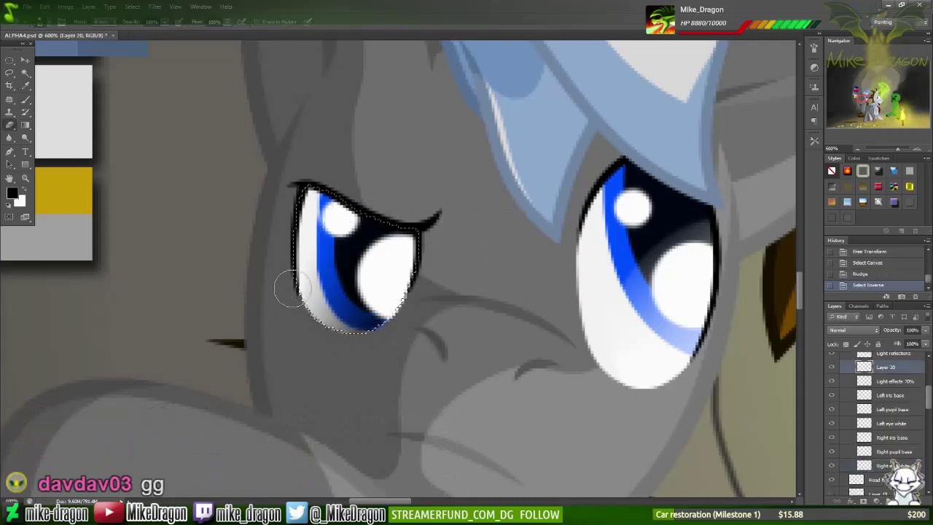
{"action": "key", "text": "ctrl+d"}
{"action": "key", "text": "ctrl+plus"}
{"action": "right_click", "coordinate": [558, 214]}
{"action": "left_click", "coordinate": [418, 226]}
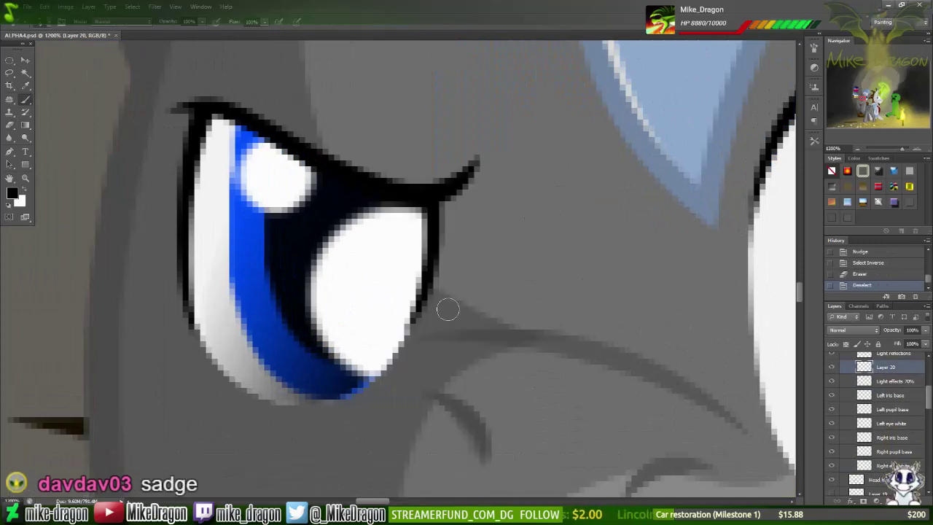
Step: Erase the dark gradient's overflow around the smaller eye freehand with a small Eraser on the gradient's layer
{"action": "key", "text": "e"}
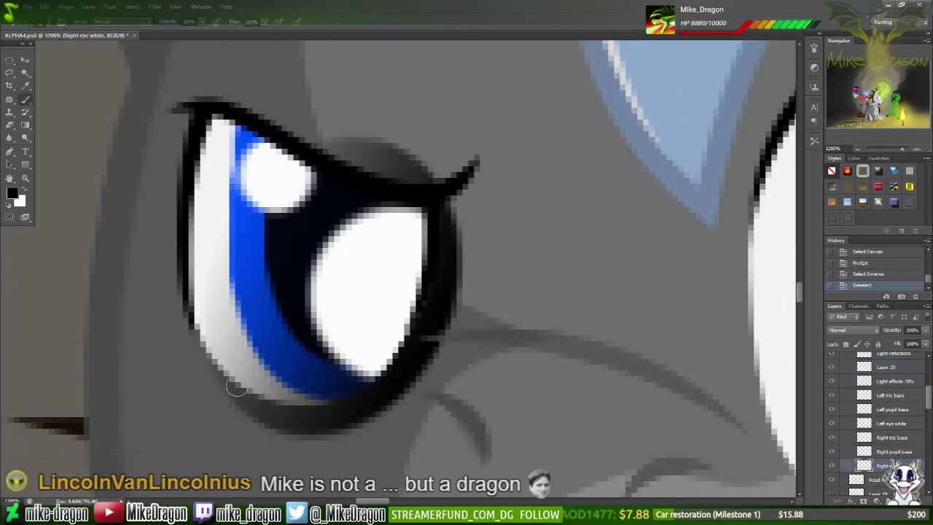
{"action": "right_click", "coordinate": [344, 342]}
{"action": "left_click", "coordinate": [291, 365]}
{"action": "left_click", "coordinate": [223, 403], "text": "ctrl"}
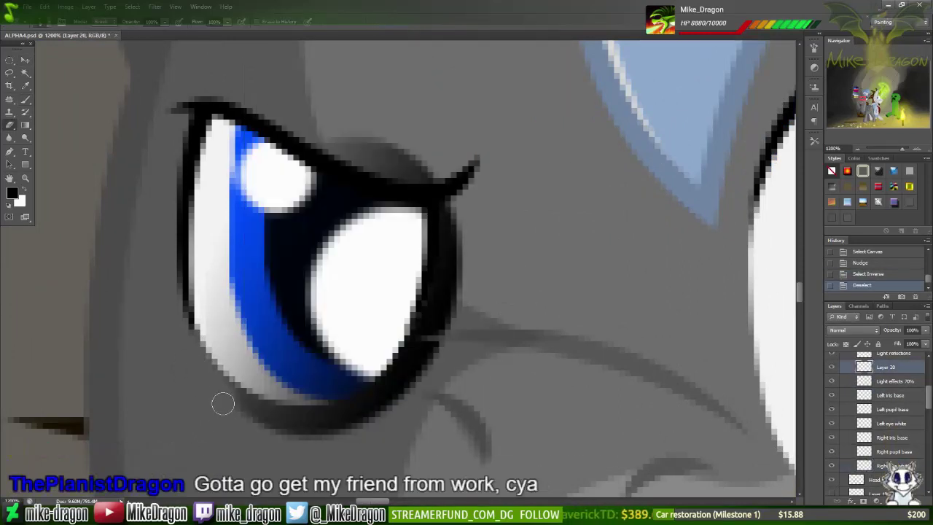
{"action": "mouse_move", "coordinate": [226, 435]}
{"action": "left_mouse_down"}
{"action": "mouse_move", "coordinate": [240, 413]}
{"action": "mouse_move", "coordinate": [250, 419]}
{"action": "mouse_move", "coordinate": [239, 410]}
{"action": "mouse_move", "coordinate": [268, 435]}
{"action": "mouse_move", "coordinate": [268, 425]}
{"action": "mouse_move", "coordinate": [240, 413]}
{"action": "mouse_move", "coordinate": [277, 435]}
{"action": "mouse_move", "coordinate": [281, 426]}
{"action": "mouse_move", "coordinate": [271, 458]}
{"action": "mouse_move", "coordinate": [309, 429]}
{"action": "mouse_move", "coordinate": [433, 416]}
{"action": "mouse_move", "coordinate": [348, 423]}
{"action": "mouse_move", "coordinate": [392, 407]}
{"action": "mouse_move", "coordinate": [418, 388]}
{"action": "mouse_move", "coordinate": [398, 384]}
{"action": "mouse_move", "coordinate": [454, 349]}
{"action": "mouse_move", "coordinate": [378, 397]}
{"action": "left_mouse_up"}
{"action": "right_click", "coordinate": [386, 397]}
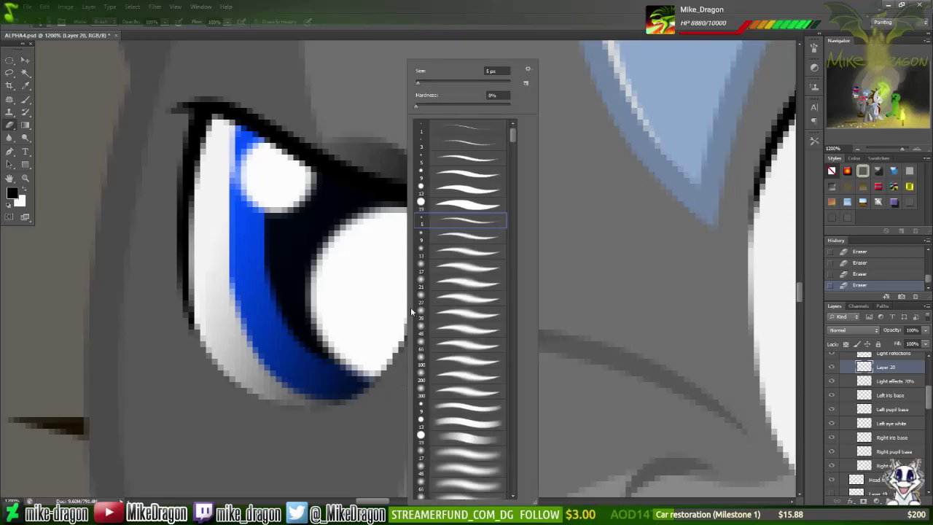
{"action": "key", "text": "Escape"}
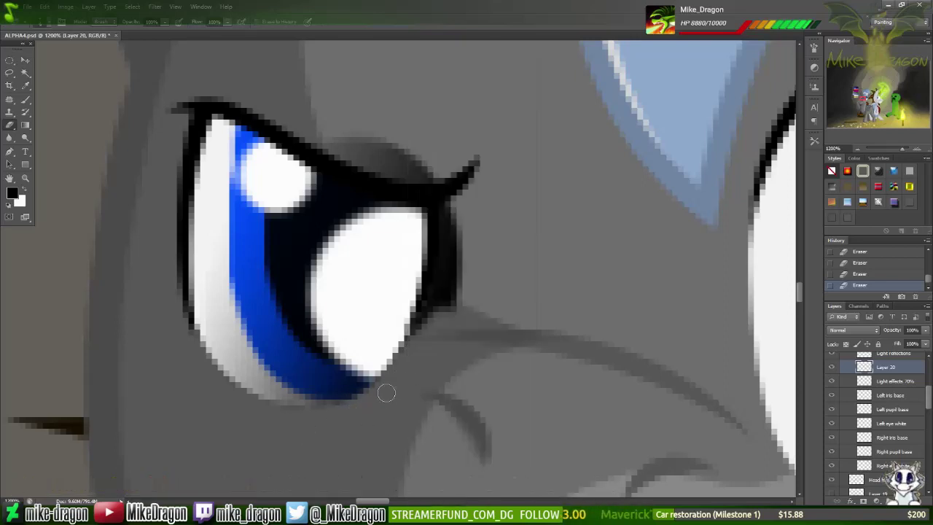
{"action": "mouse_move", "coordinate": [420, 337]}
{"action": "left_mouse_down"}
{"action": "mouse_move", "coordinate": [457, 296]}
{"action": "mouse_move", "coordinate": [429, 320]}
{"action": "left_mouse_up"}
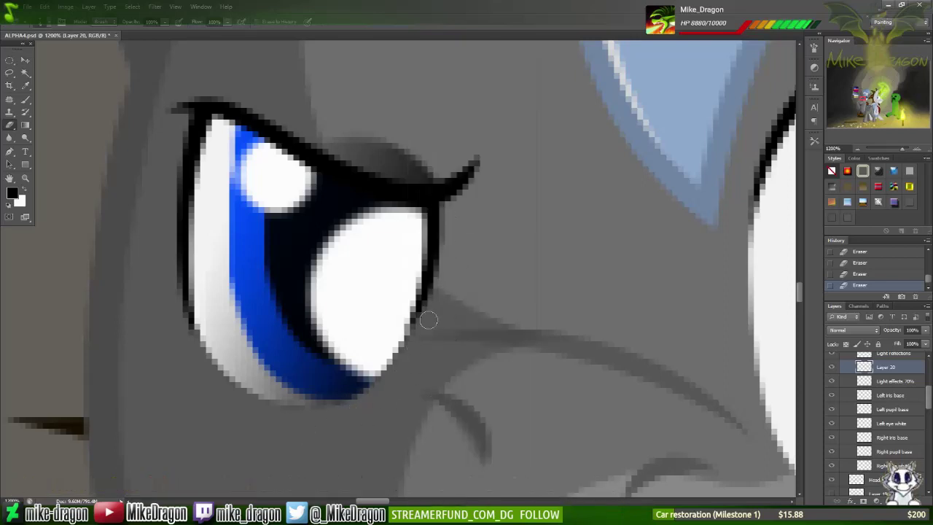
{"action": "mouse_move", "coordinate": [399, 174]}
{"action": "left_mouse_down"}
{"action": "mouse_move", "coordinate": [355, 138]}
{"action": "mouse_move", "coordinate": [451, 176]}
{"action": "mouse_move", "coordinate": [395, 177]}
{"action": "left_mouse_up"}
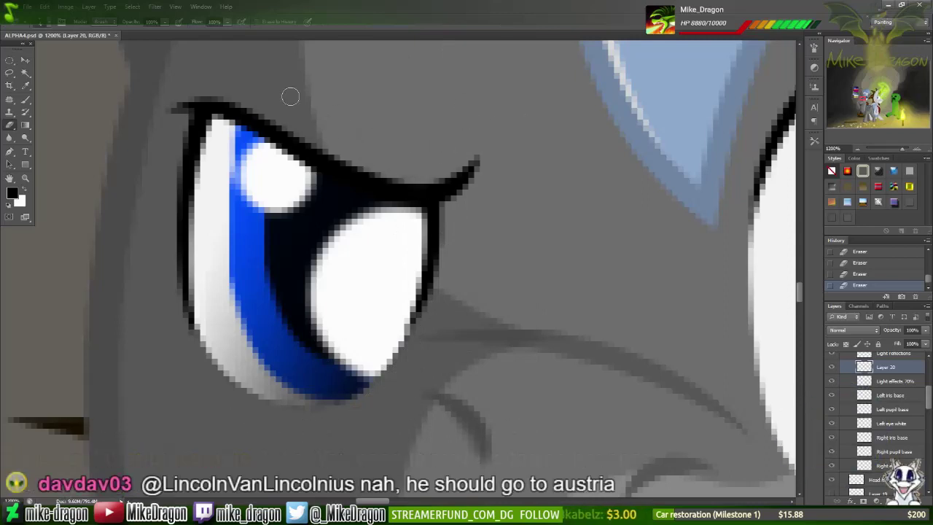
Step: Merge the dark gradient layer down into Light effects 70% and collapse the Eyes group
{"action": "scroll", "coordinate": [302, 423], "scroll_direction": "down", "scroll_amount": 7}
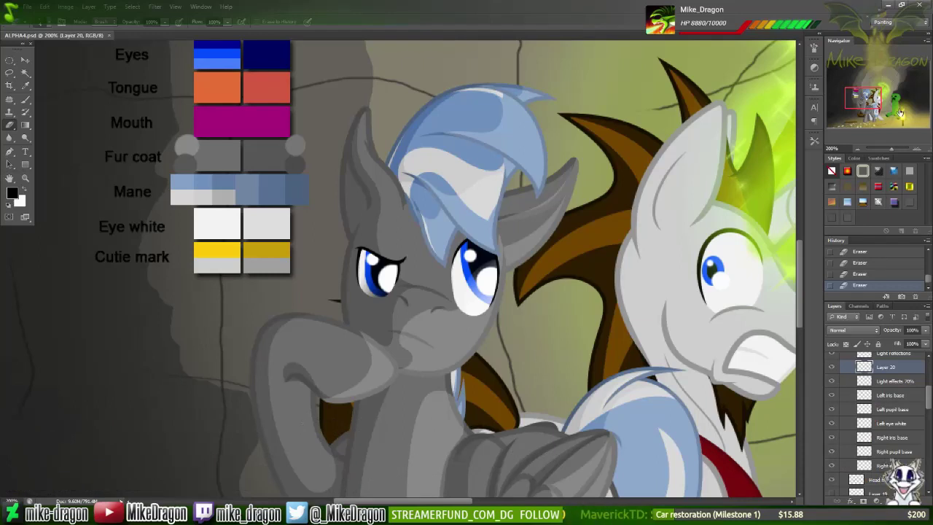
{"action": "left_click_drag", "start_coordinate": [873, 95], "coordinate": [868, 99]}
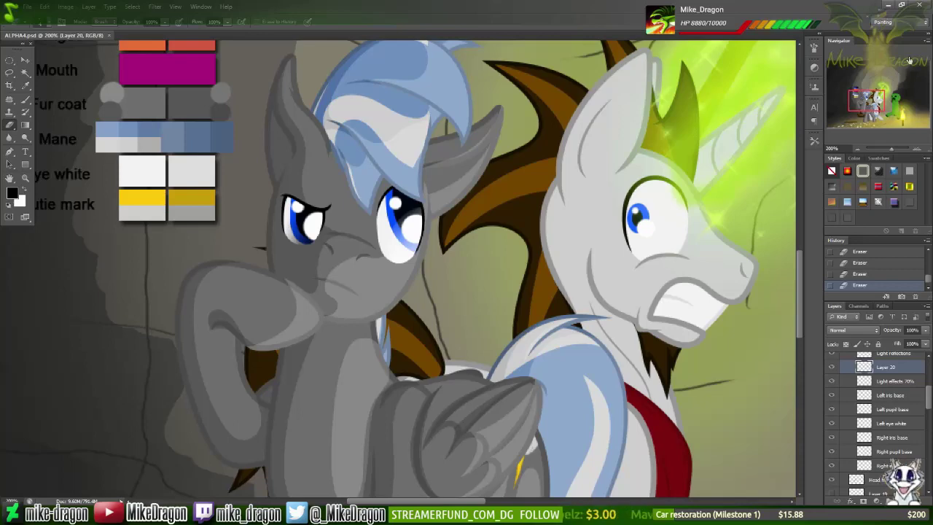
{"action": "left_click_drag", "start_coordinate": [867, 101], "coordinate": [866, 107]}
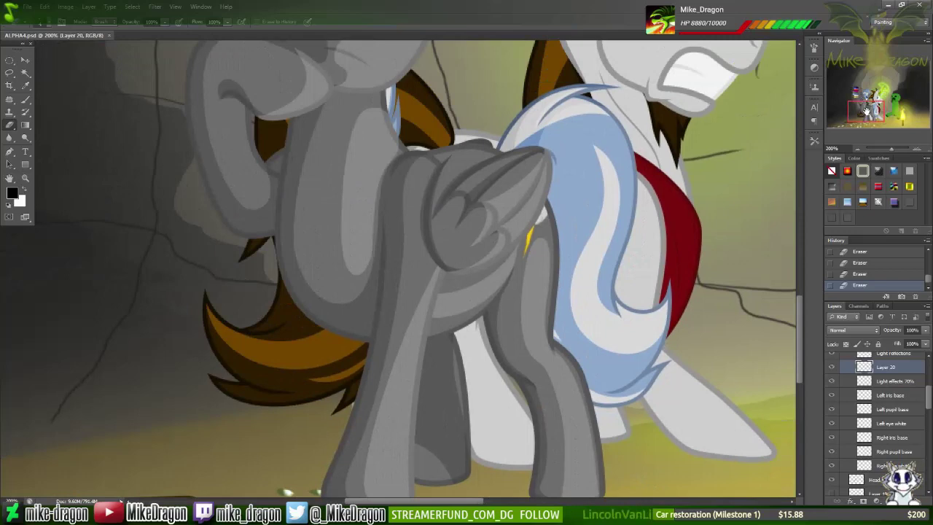
{"action": "mouse_move", "coordinate": [891, 148]}
{"action": "left_mouse_down"}
{"action": "mouse_move", "coordinate": [878, 150]}
{"action": "mouse_move", "coordinate": [887, 150]}
{"action": "left_mouse_up"}
{"action": "key", "text": "ctrl+plus"}
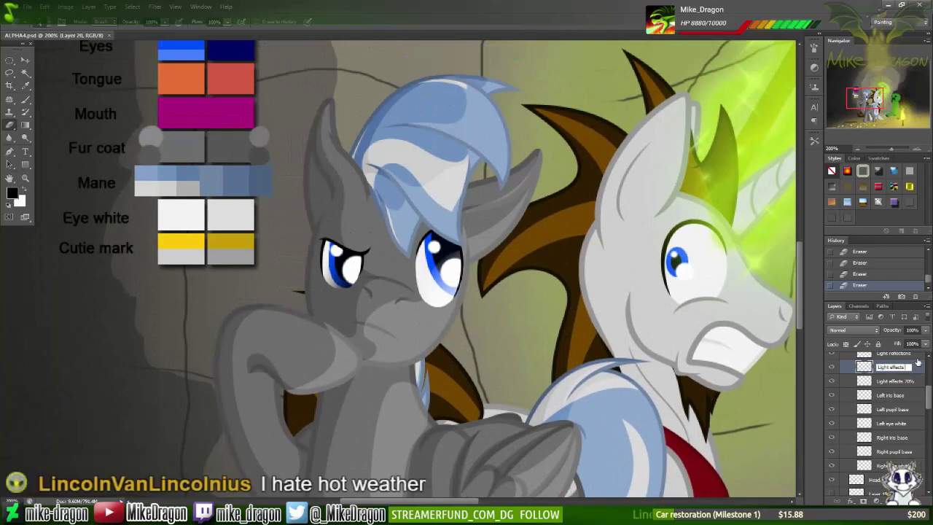
{"action": "key", "text": "ctrl+e"}
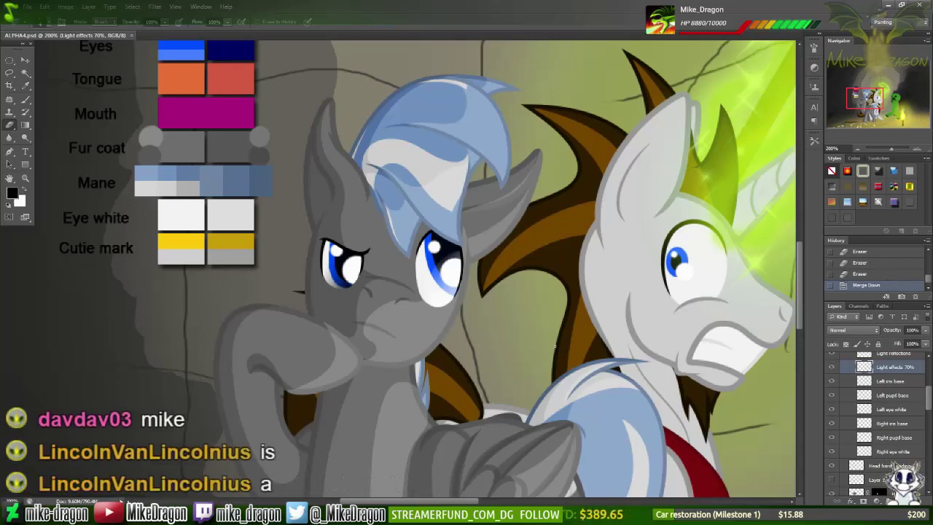
{"action": "key", "text": "ctrl+minus"}
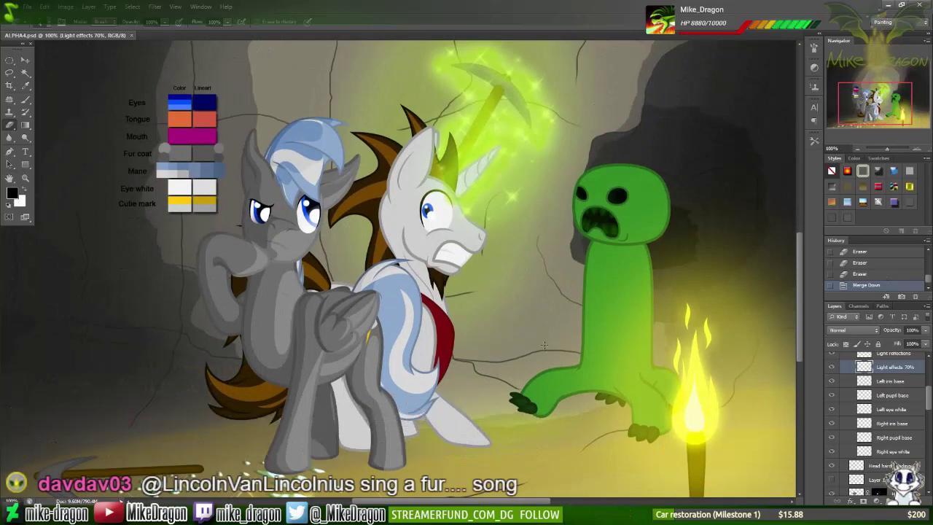
{"action": "key", "text": "alt+]"}
{"action": "key", "text": "ctrl+comma"}
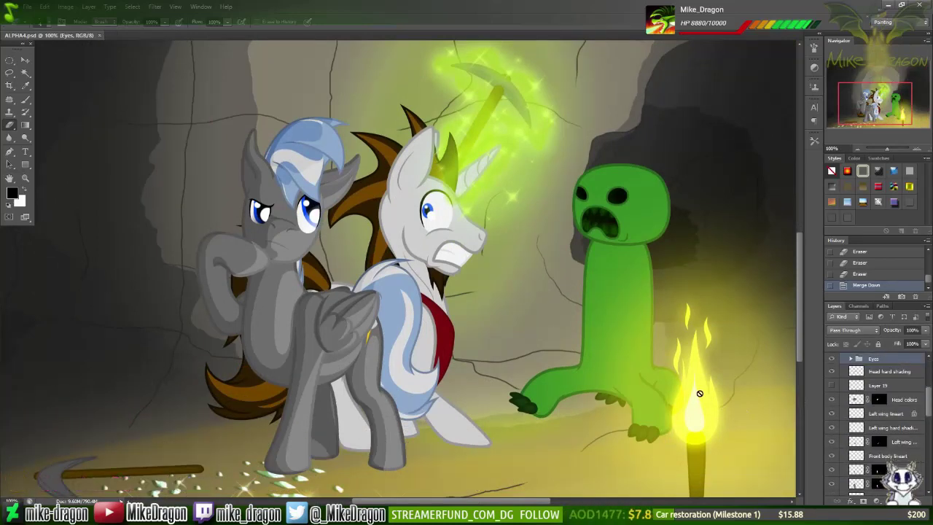
Step: Switch to Windows Media Player and look through the songs in its current playback list
{"action": "key", "text": "alt+Tab"}
{"action": "scroll", "coordinate": [754, 391], "scroll_direction": "down", "scroll_amount": 3}
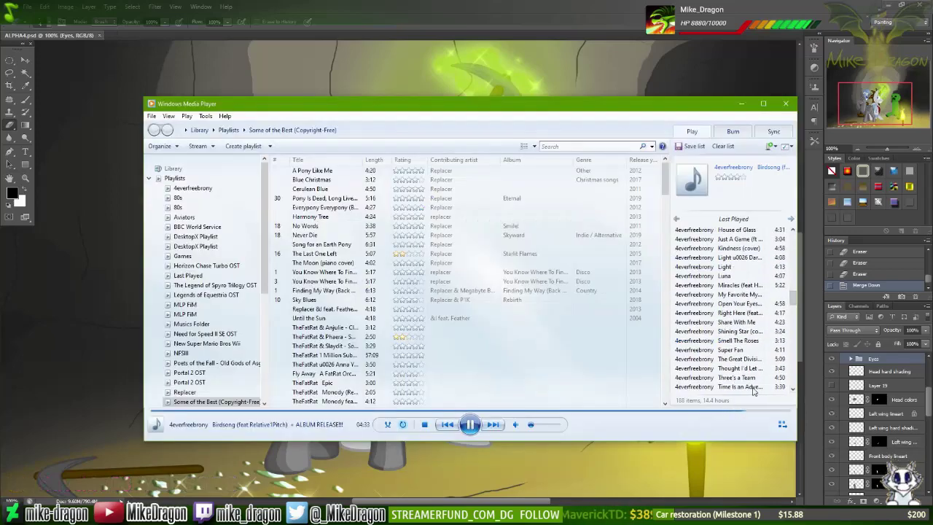
{"action": "key", "text": "alt+Tab"}
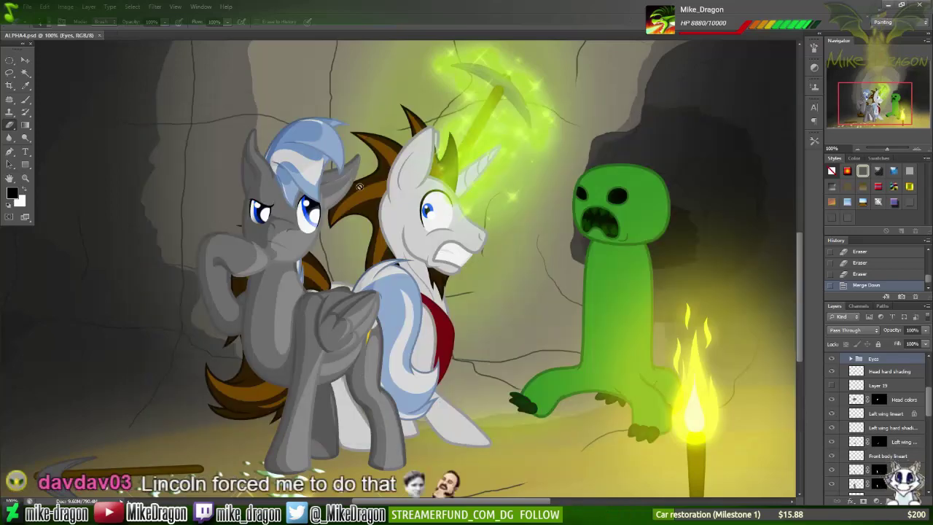
{"action": "key", "text": "alt+Tab"}
{"action": "key", "text": "super+d"}
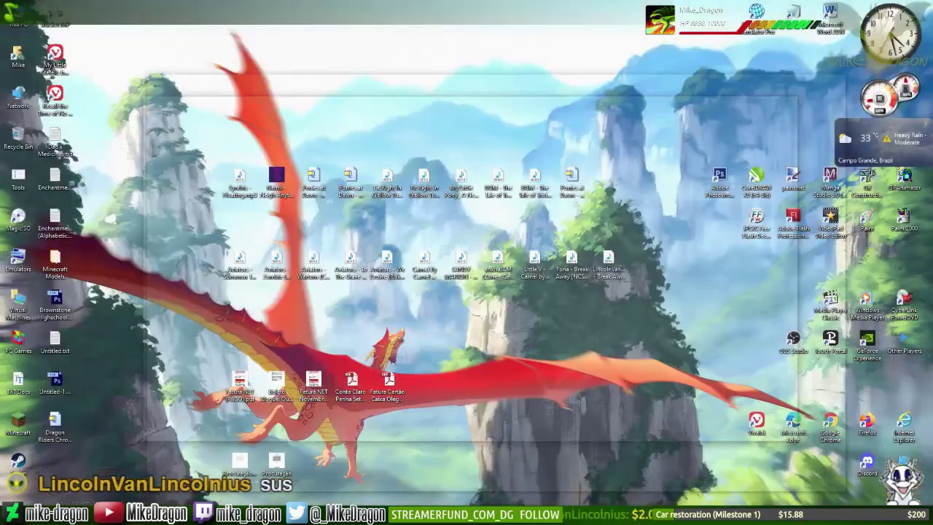
{"action": "key", "text": "super+d"}
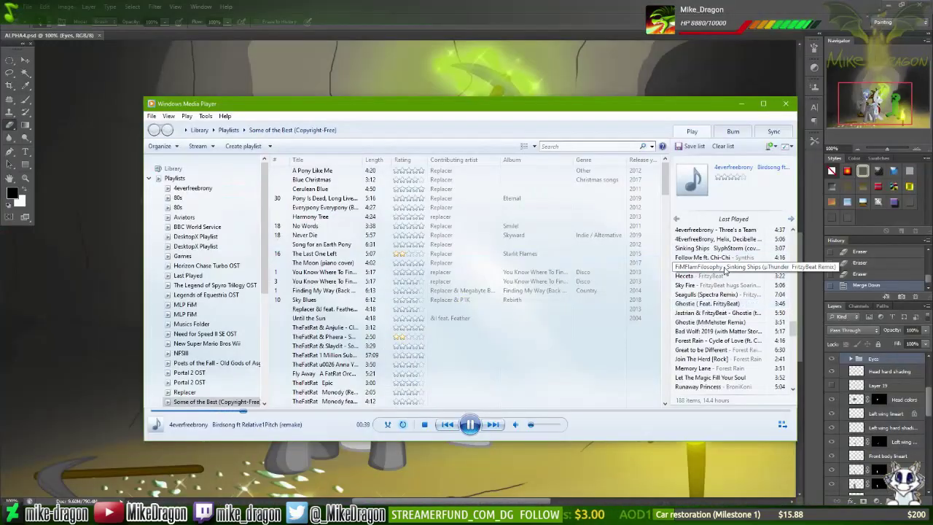
Step: Switch to the YouTube home page in the browser, open its search suggestions and return to Windows Media Player
{"action": "key", "text": "alt+Tab"}
{"action": "left_click", "coordinate": [342, 57]}
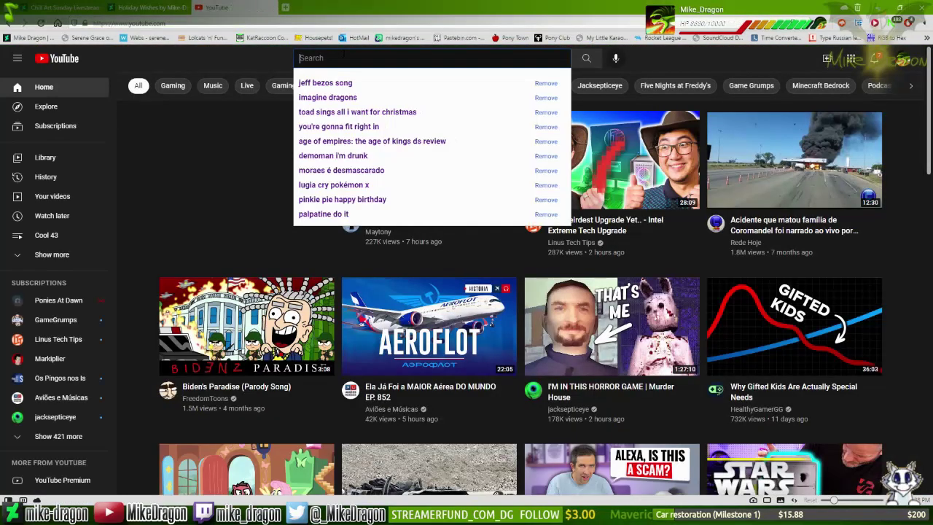
{"action": "key", "text": "alt+Tab"}
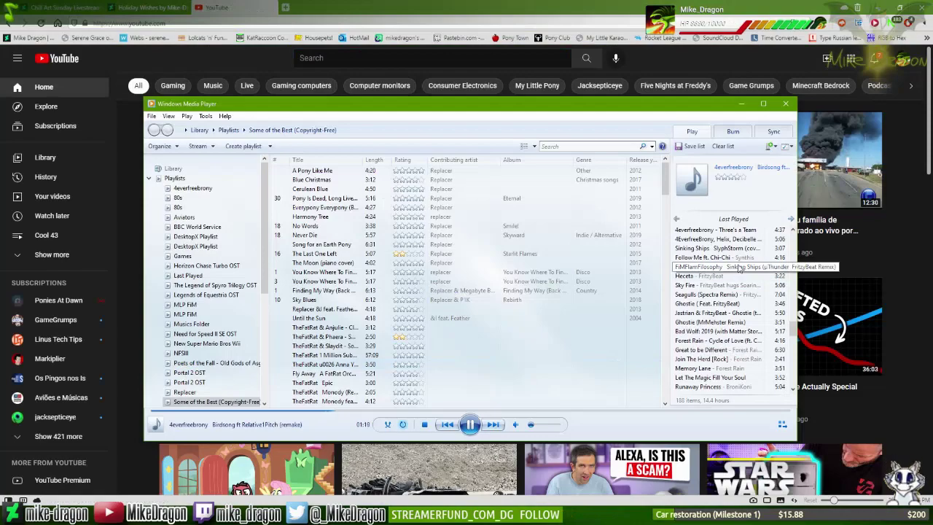
Step: Minimise the One's Ears, Other's Eyes folder window and look at the Art Stream Thumbnail folder
{"action": "key", "text": "alt+Tab"}
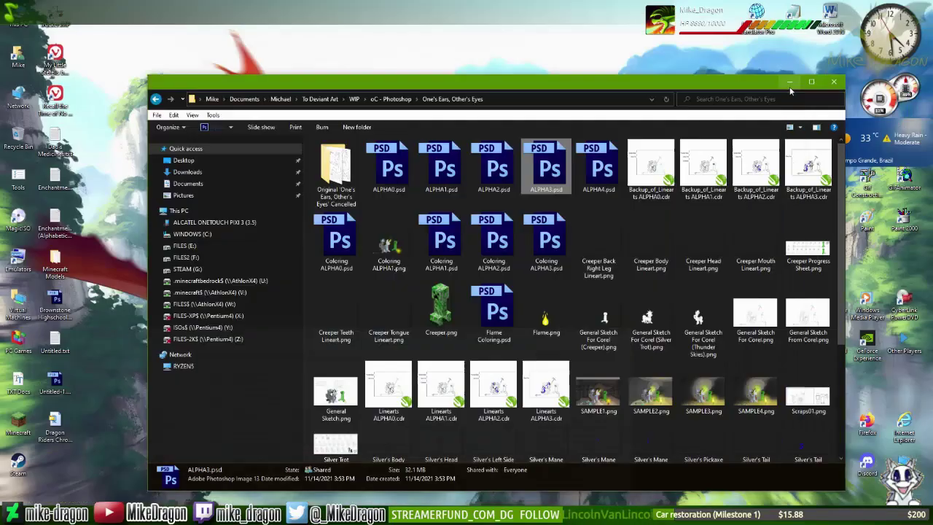
{"action": "left_click", "coordinate": [789, 81]}
{"action": "key", "text": "Return"}
{"action": "key", "text": "Return"}
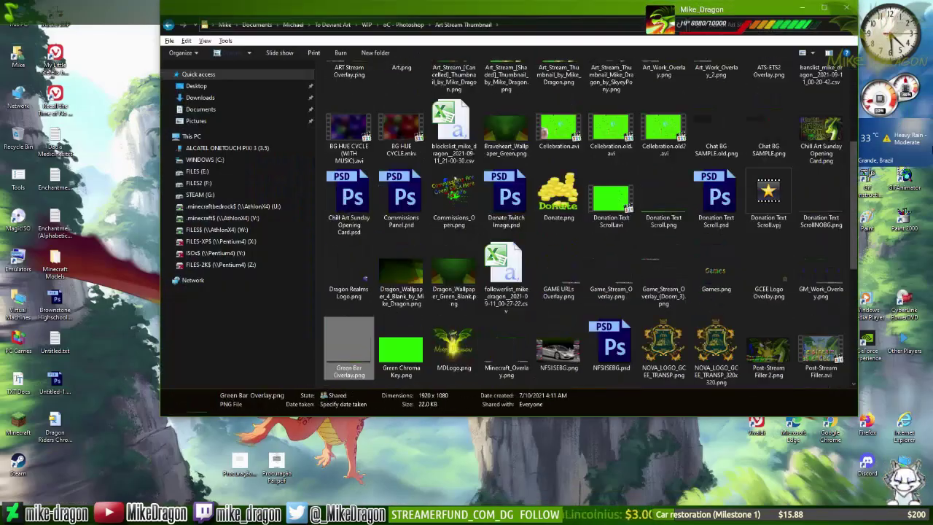
Step: Look through the Art Stream Thumbnail folder and open the video Stream Outro.avi
{"action": "left_click", "coordinate": [821, 350]}
{"action": "scroll", "coordinate": [838, 241], "scroll_direction": "down", "scroll_amount": 2}
{"action": "scroll", "coordinate": [862, 242], "scroll_direction": "down", "scroll_amount": 1}
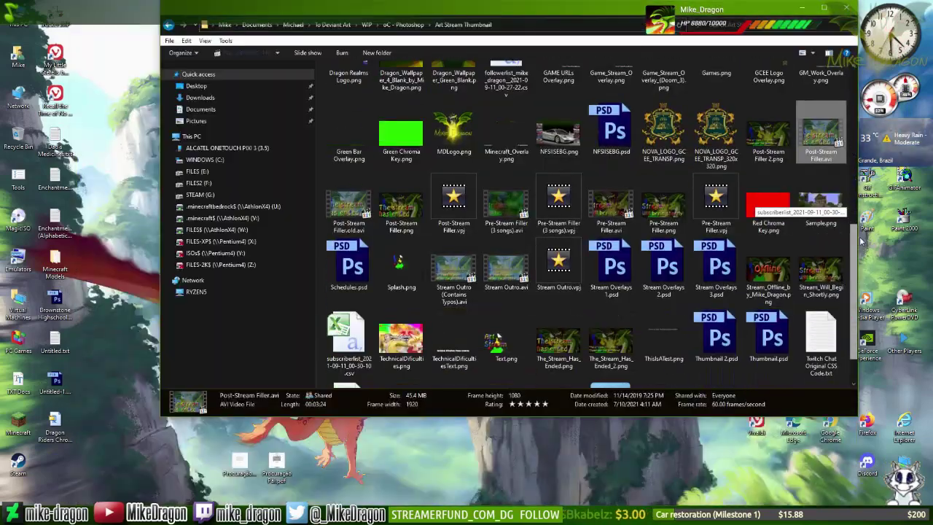
{"action": "scroll", "coordinate": [861, 240], "scroll_direction": "up", "scroll_amount": 4}
{"action": "scroll", "coordinate": [871, 218], "scroll_direction": "down", "scroll_amount": 2}
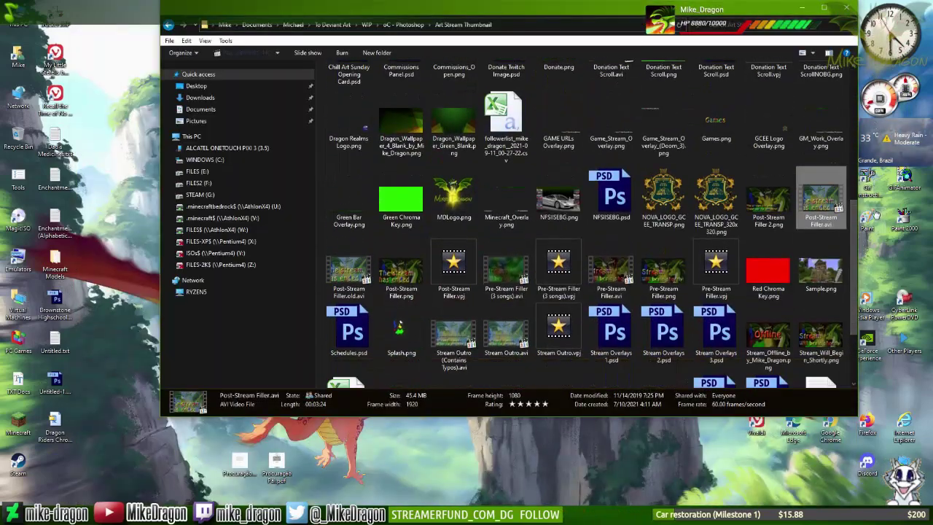
{"action": "key", "text": "Return"}
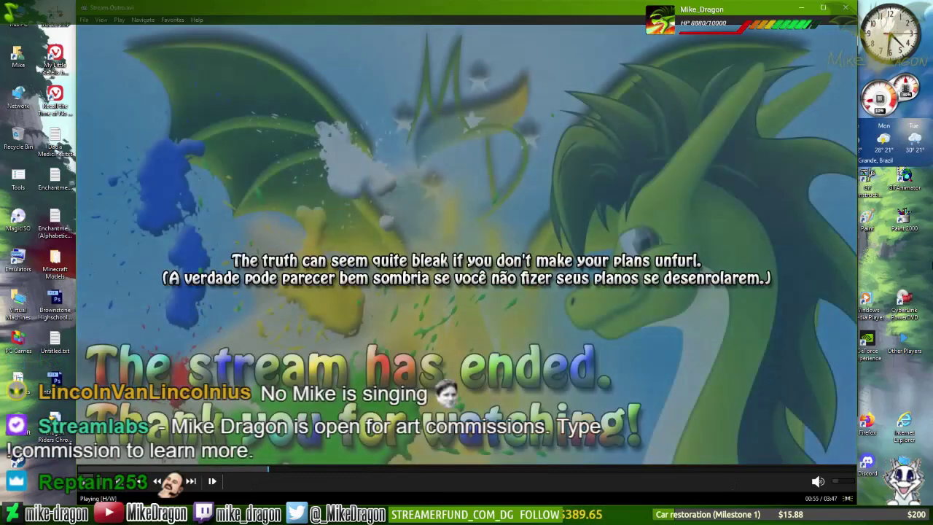
Step: Skim forward through the Stream Outro video to about 2:15 and pause it there
{"action": "key", "text": "space"}
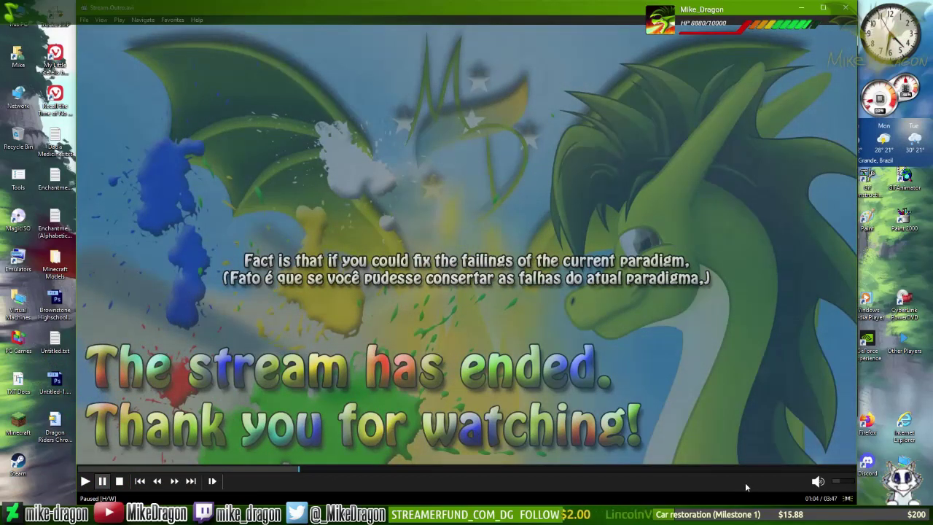
{"action": "key", "text": "space"}
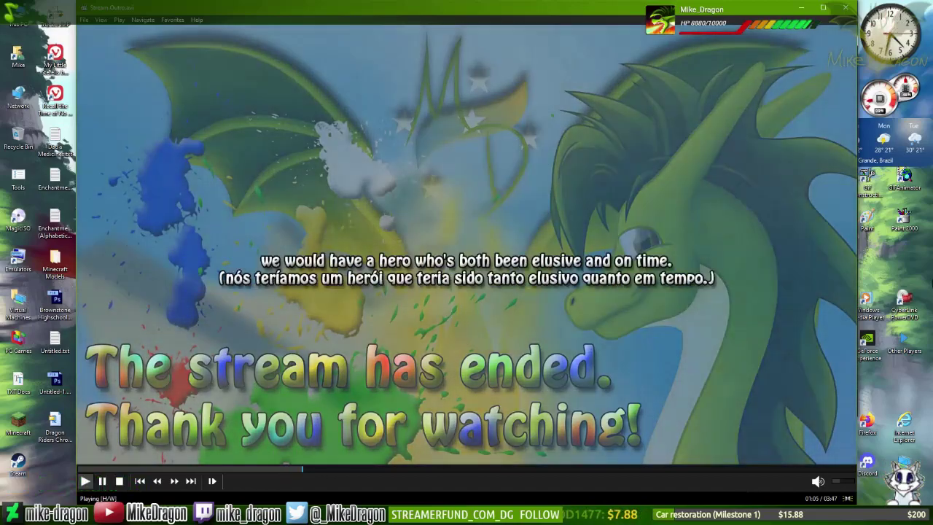
{"action": "key", "text": "Right"}
{"action": "key", "text": "Right"}
{"action": "key", "text": "Right"}
{"action": "key", "text": "Right"}
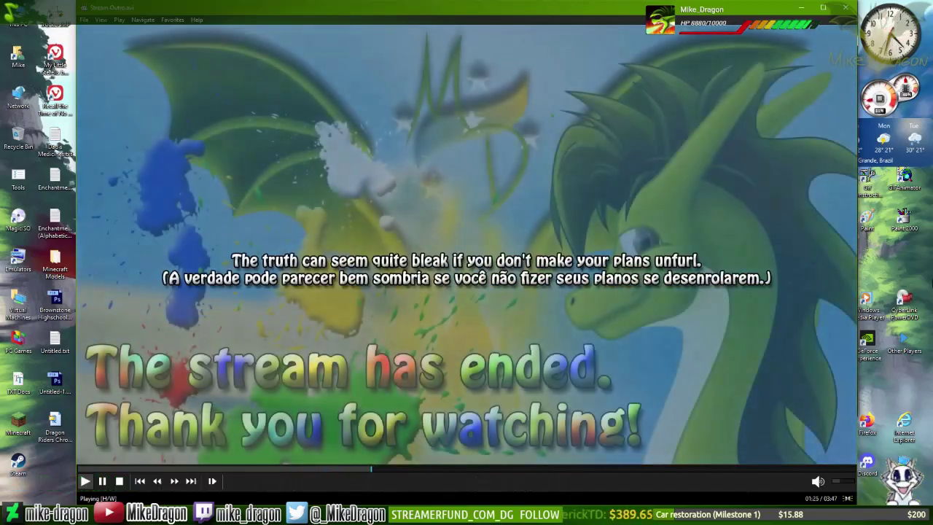
{"action": "key", "text": "Right"}
{"action": "key", "text": "Right"}
{"action": "key", "text": "Right"}
{"action": "key", "text": "Right"}
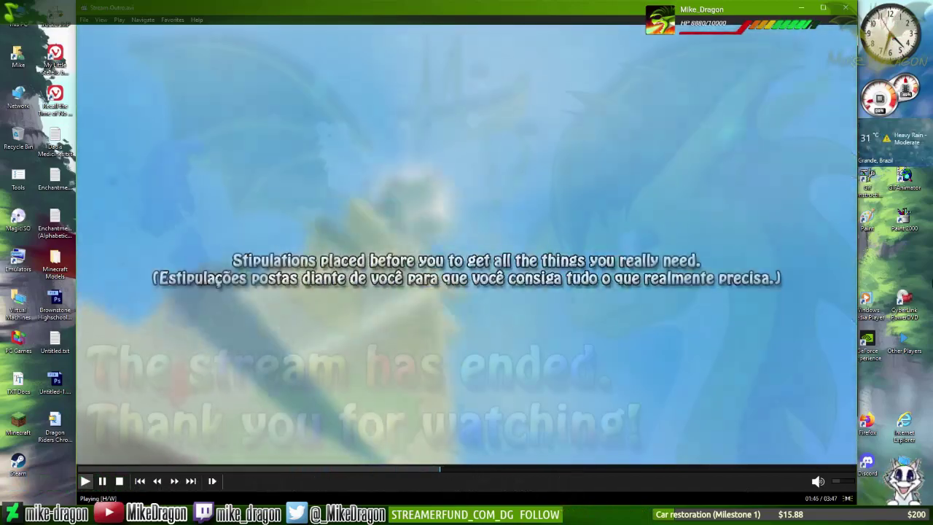
{"action": "key", "text": "Right"}
{"action": "key", "text": "Right"}
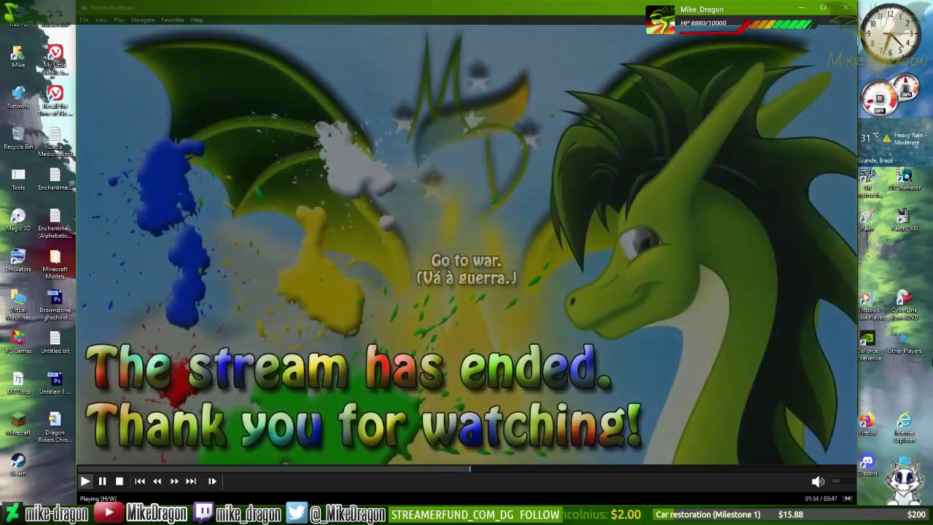
{"action": "key", "text": "Right"}
{"action": "key", "text": "Right"}
{"action": "key", "text": "Right"}
{"action": "key", "text": "Right"}
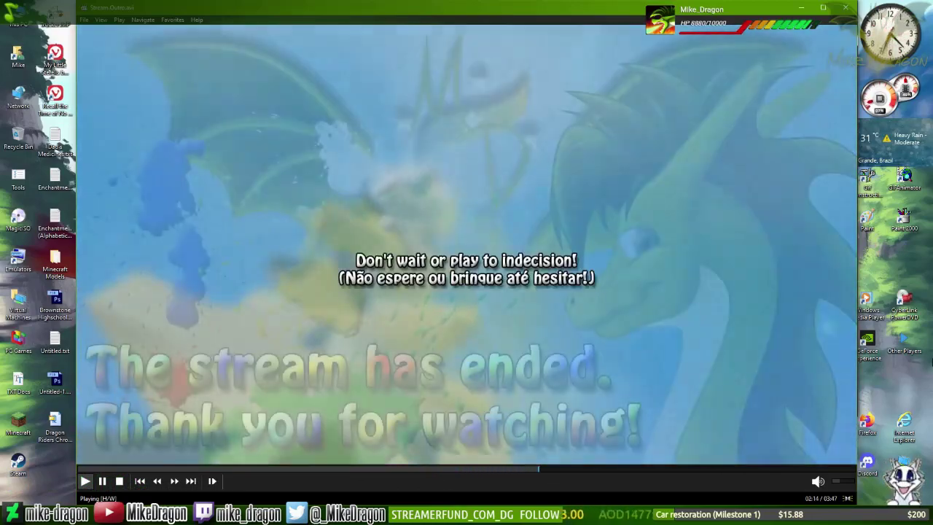
{"action": "key", "text": "space"}
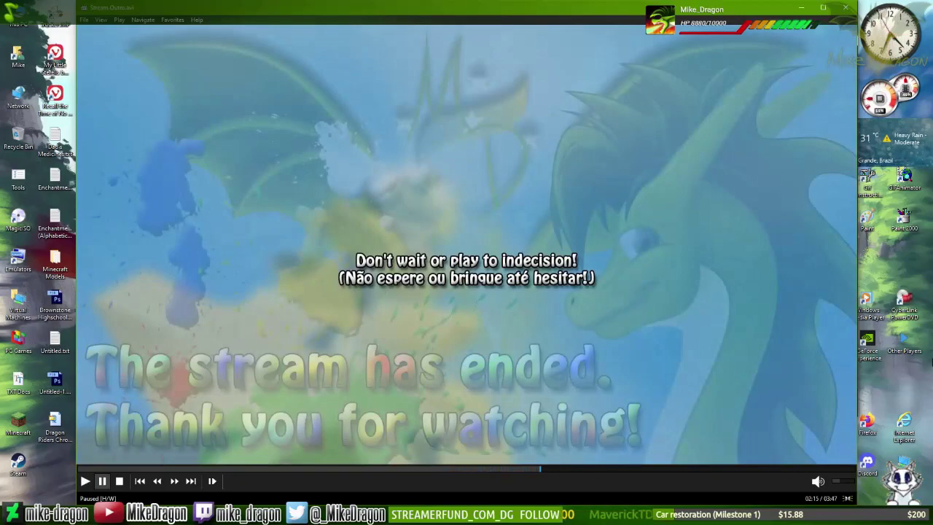
Step: Switch to the browser, search YouTube for "uThunder Sinking Ships" and open the FiMFlamFilosophy - Sinking Ships (µThunder & FritzyBeat Remix) video
{"action": "key", "text": "alt+Tab"}
{"action": "key", "text": "ctrl+Tab"}
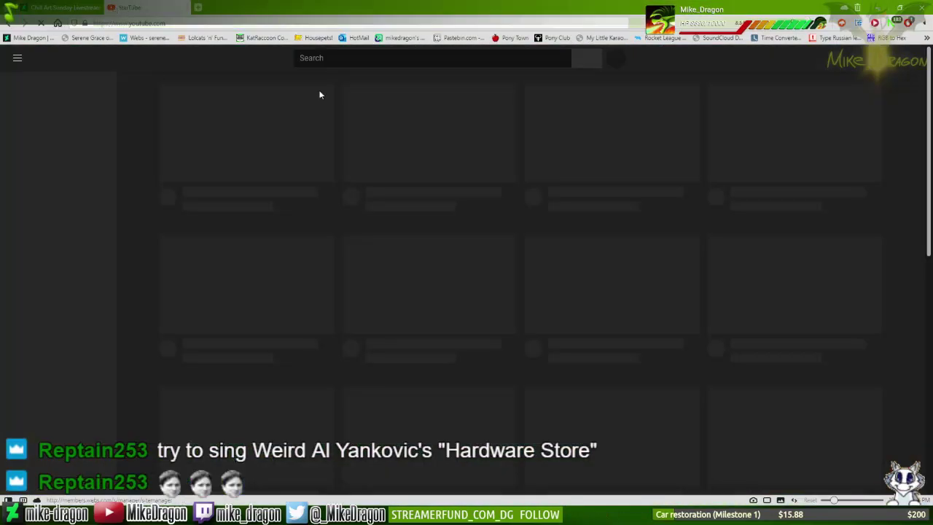
{"action": "left_click", "coordinate": [319, 57]}
{"action": "type", "text": "uThunder Sinking Ships"}
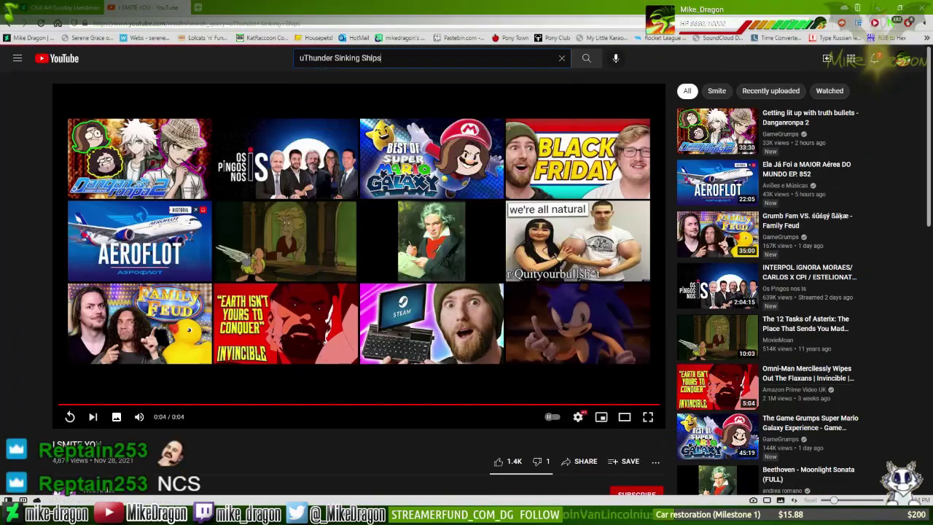
{"action": "key", "text": "Return"}
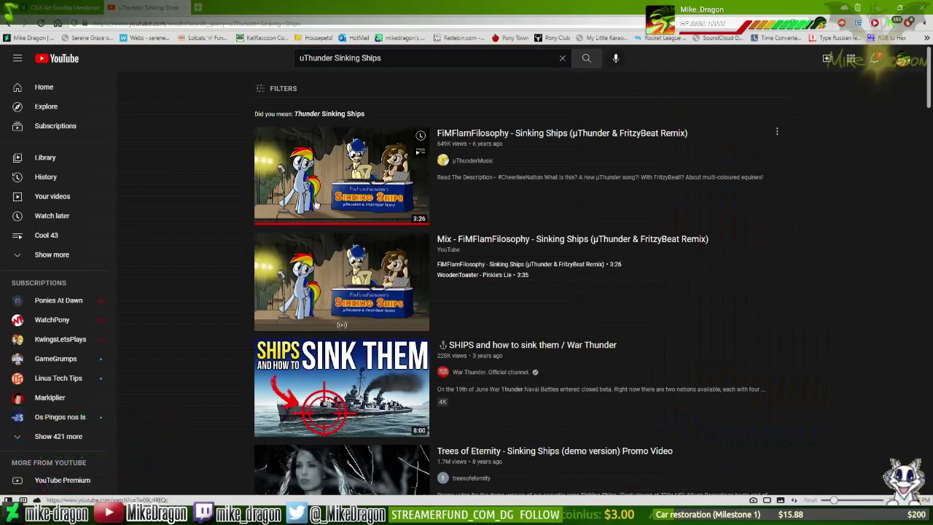
{"action": "left_click", "coordinate": [288, 218]}
Step: Read through the complete song lyrics in the Sinking Ships video's description
{"action": "scroll", "coordinate": [288, 227], "scroll_direction": "down", "scroll_amount": 10}
{"action": "scroll", "coordinate": [260, 326], "scroll_direction": "down", "scroll_amount": 5}
{"action": "scroll", "coordinate": [237, 375], "scroll_direction": "up", "scroll_amount": 10}
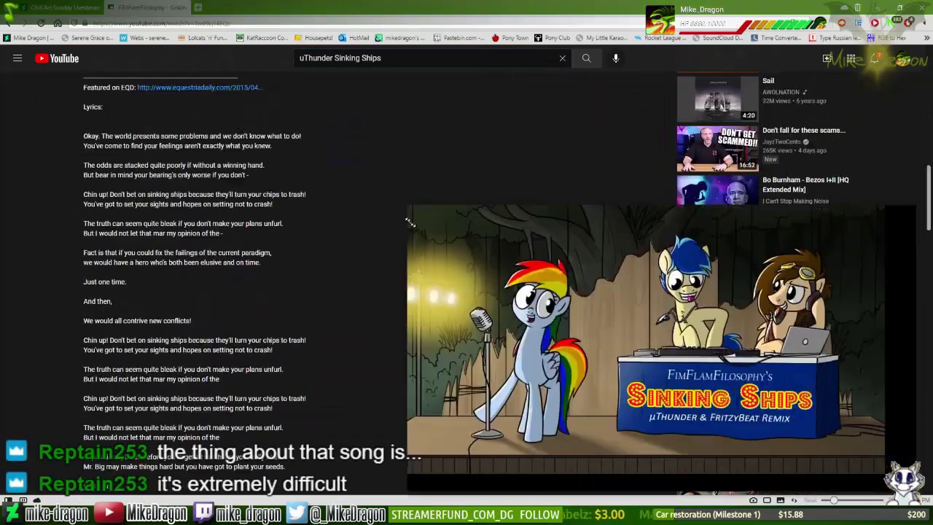
{"action": "scroll", "coordinate": [237, 375], "scroll_direction": "down", "scroll_amount": 10}
{"action": "scroll", "coordinate": [276, 309], "scroll_direction": "up", "scroll_amount": 1}
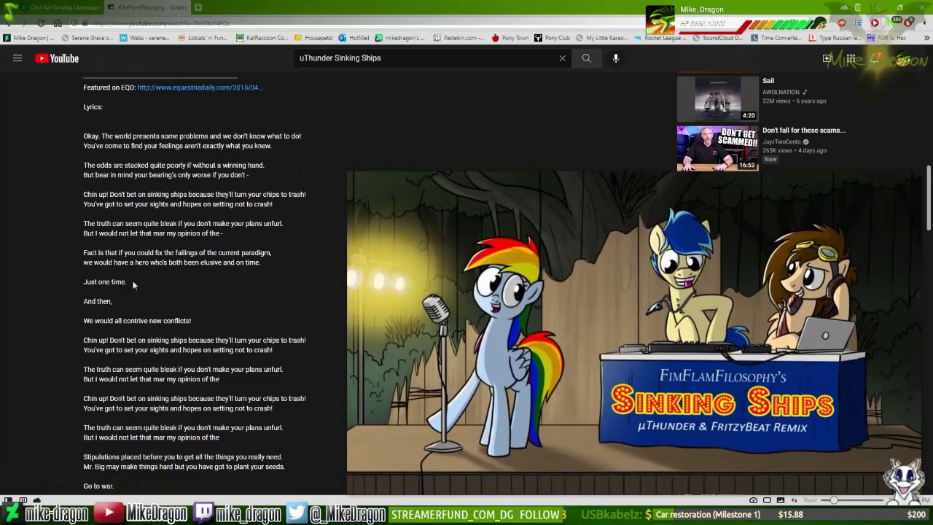
{"action": "scroll", "coordinate": [129, 274], "scroll_direction": "down", "scroll_amount": 1}
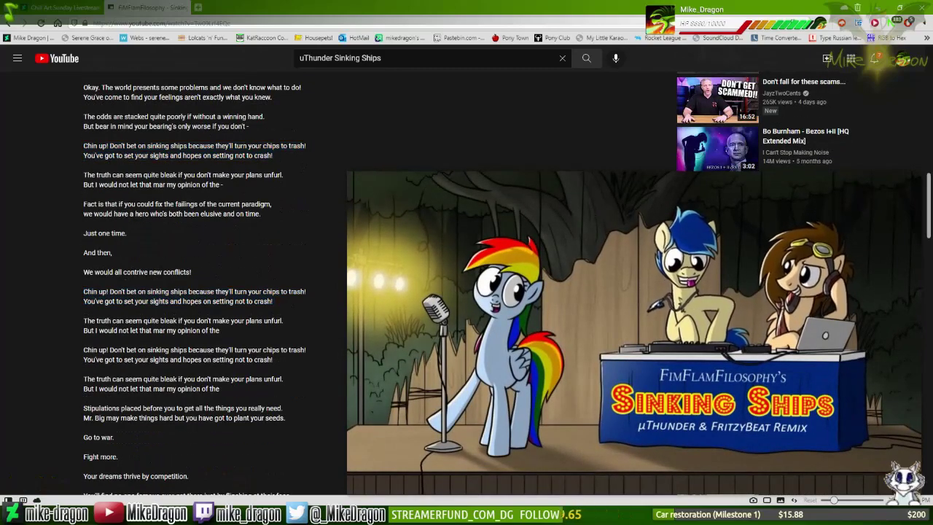
{"action": "scroll", "coordinate": [149, 282], "scroll_direction": "down", "scroll_amount": 3}
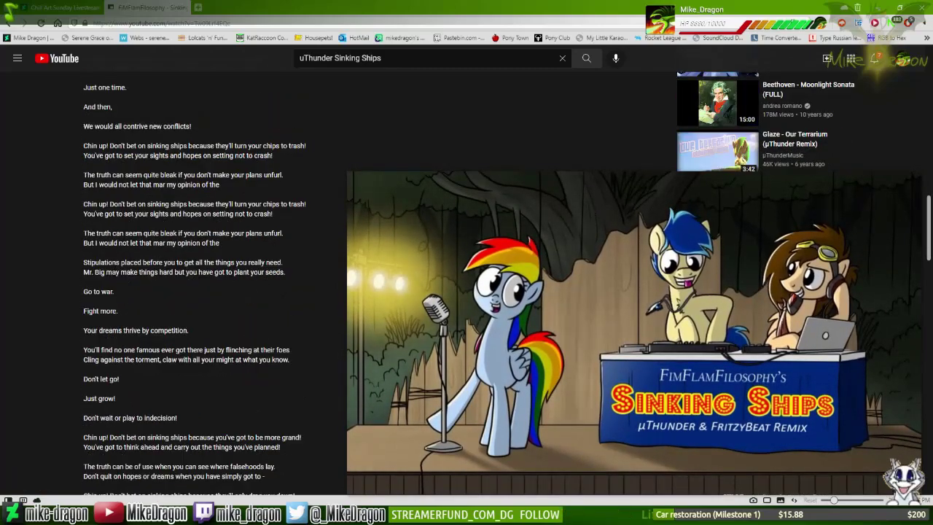
{"action": "scroll", "coordinate": [122, 337], "scroll_direction": "down", "scroll_amount": 1}
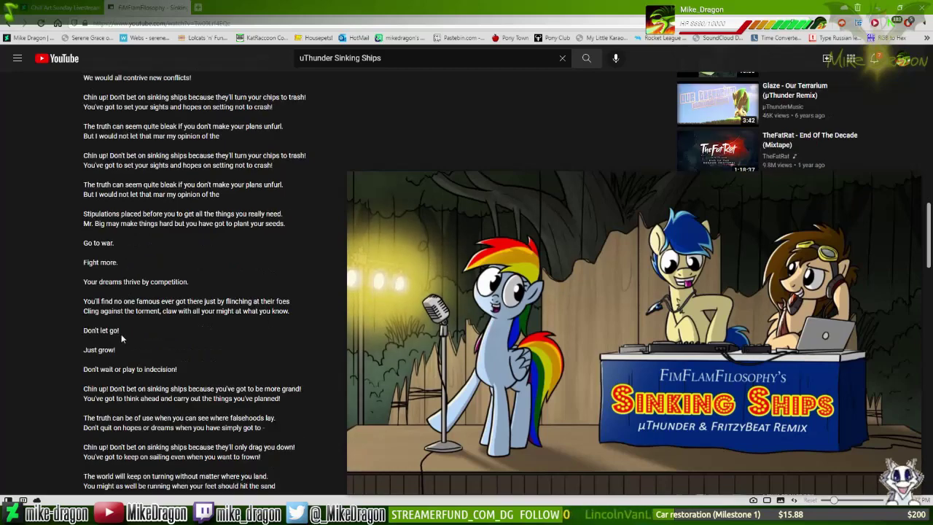
{"action": "scroll", "coordinate": [121, 338], "scroll_direction": "down", "scroll_amount": 2}
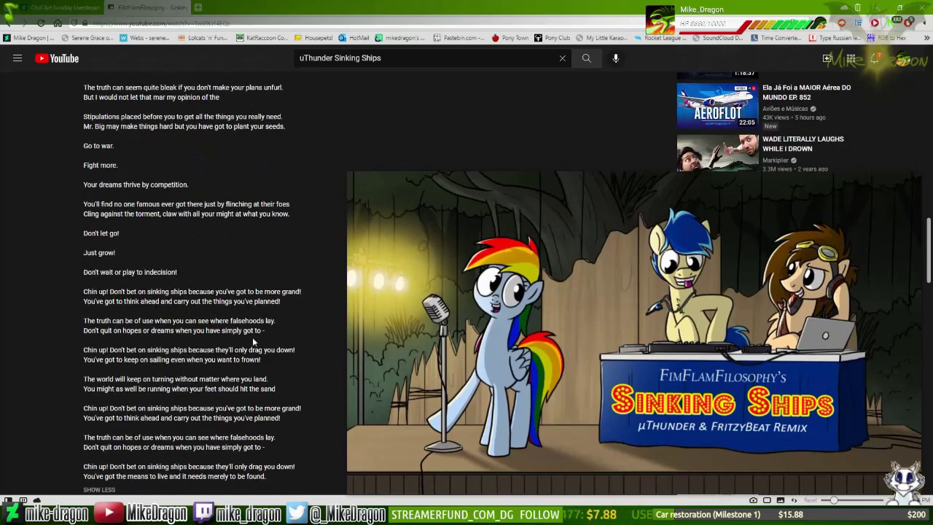
{"action": "scroll", "coordinate": [253, 342], "scroll_direction": "down", "scroll_amount": 1}
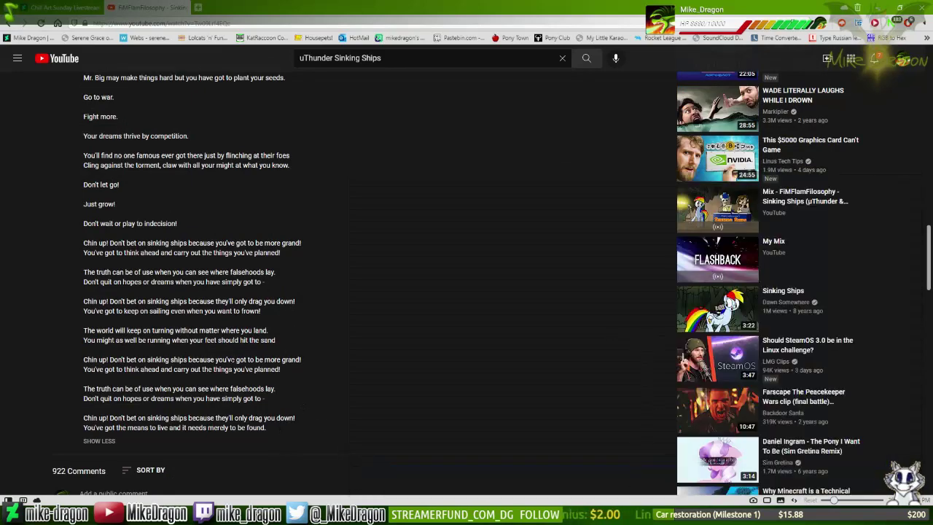
{"action": "left_click_drag", "start_coordinate": [83, 271], "coordinate": [266, 428]}
{"action": "left_click", "coordinate": [251, 389]}
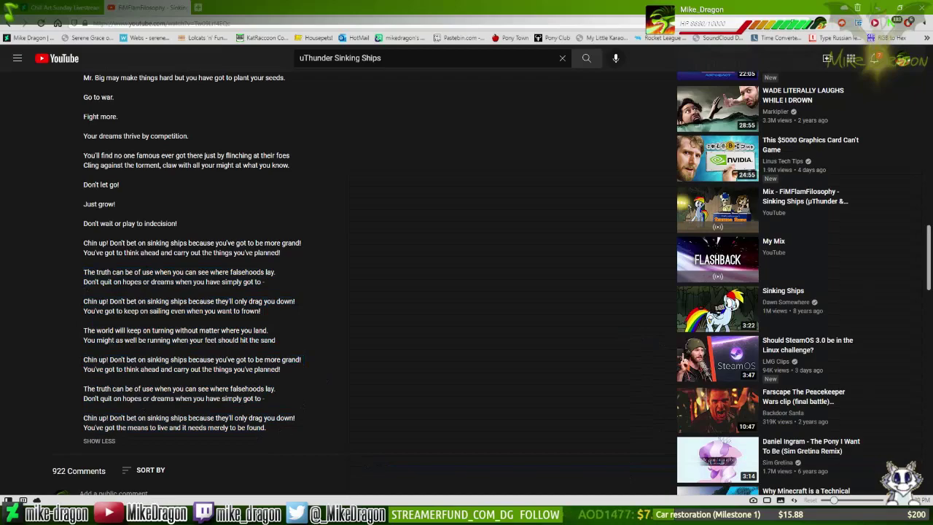
{"action": "scroll", "coordinate": [328, 292], "scroll_direction": "down", "scroll_amount": 3}
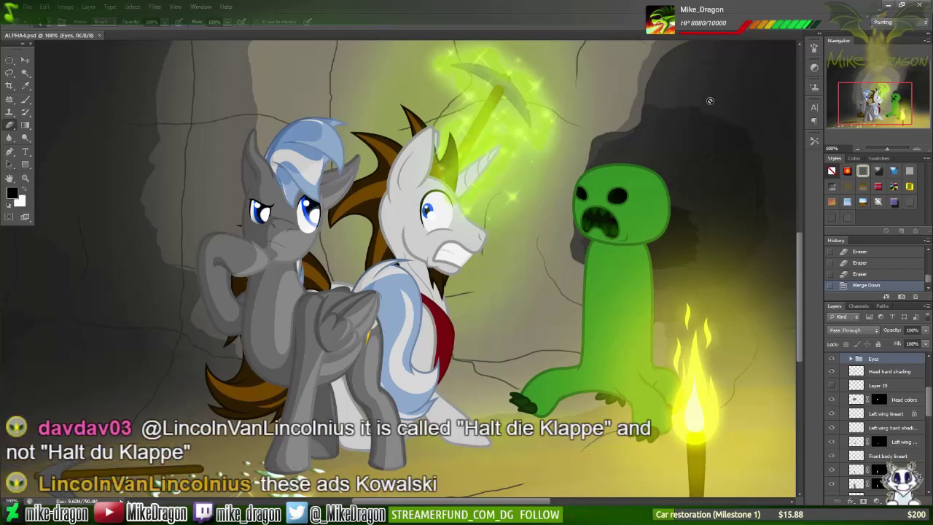
Step: Return to Photoshop, hide the Thunder Skies group, expand Silver Trot and show its Colors set palette beside the white unicorn
{"action": "key", "text": "p"}
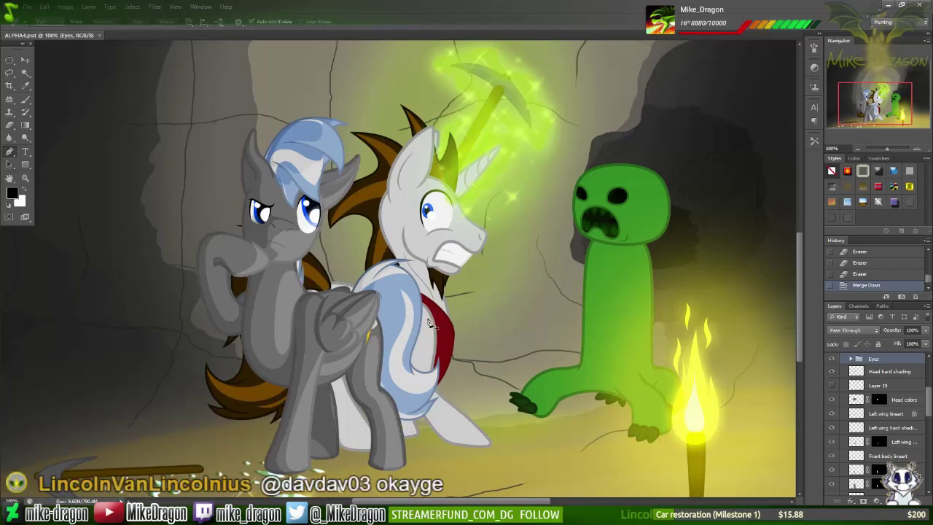
{"action": "left_click_drag", "start_coordinate": [452, 303], "coordinate": [479, 322]}
{"action": "left_click", "coordinate": [831, 369]}
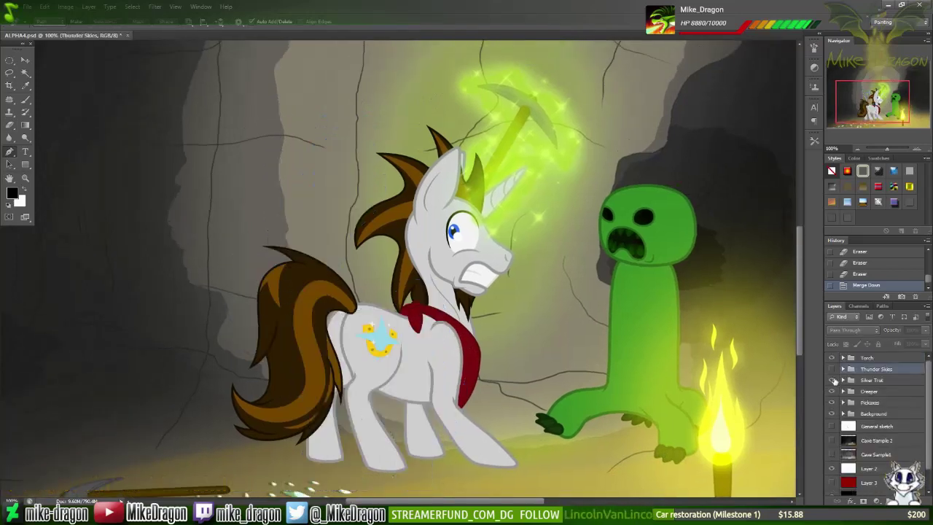
{"action": "left_click", "coordinate": [843, 379]}
{"action": "left_click", "coordinate": [832, 383]}
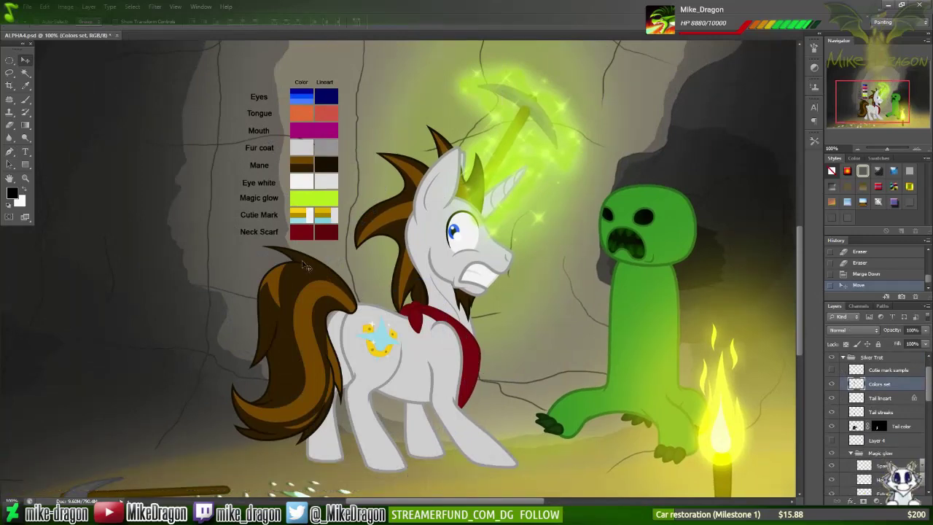
Step: Add a new layer directly above Body colors in the Silver Trot group and choose a hard round brush
{"action": "scroll", "coordinate": [488, 281], "scroll_direction": "up", "scroll_amount": 2}
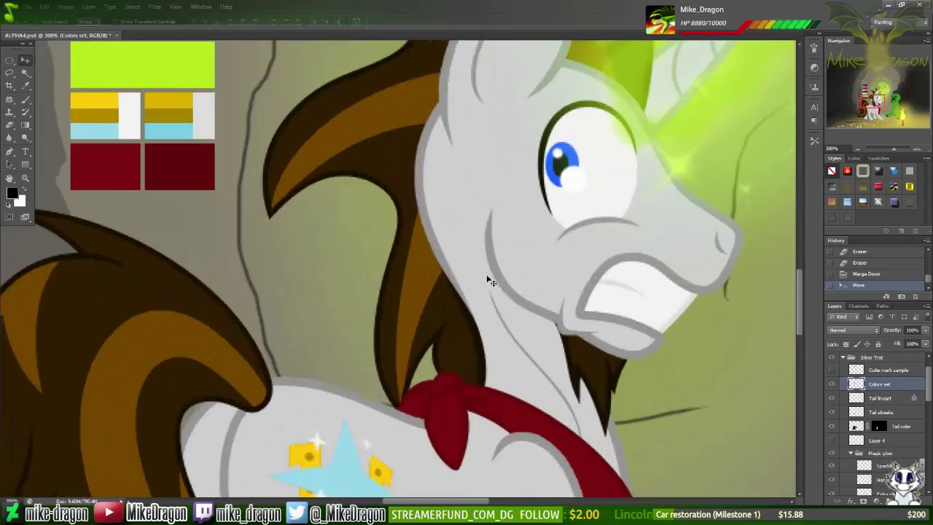
{"action": "scroll", "coordinate": [474, 277], "scroll_direction": "down", "scroll_amount": 3}
{"action": "left_click", "coordinate": [464, 357], "text": "ctrl"}
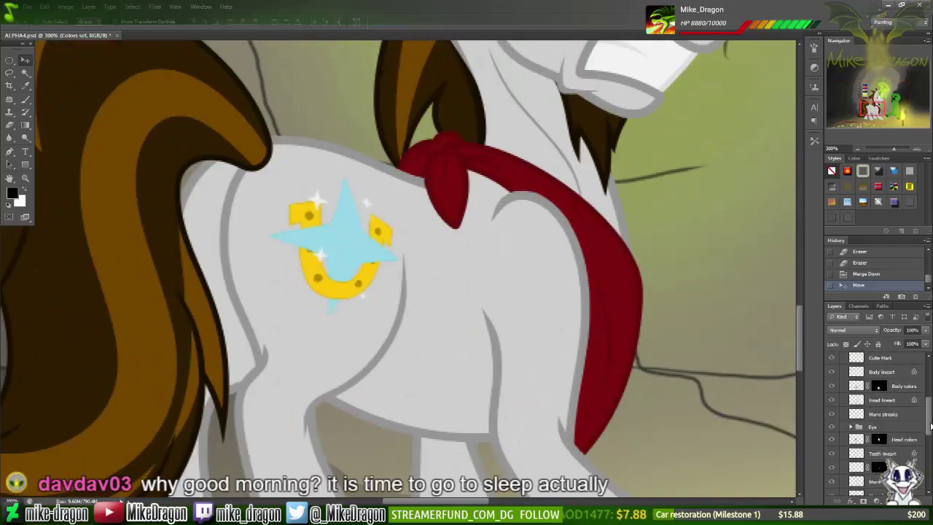
{"action": "key", "text": "ctrl+shift+alt+n"}
{"action": "key", "text": "b"}
{"action": "right_click", "coordinate": [500, 79]}
{"action": "left_click", "coordinate": [499, 81]}
{"action": "key", "text": "Return"}
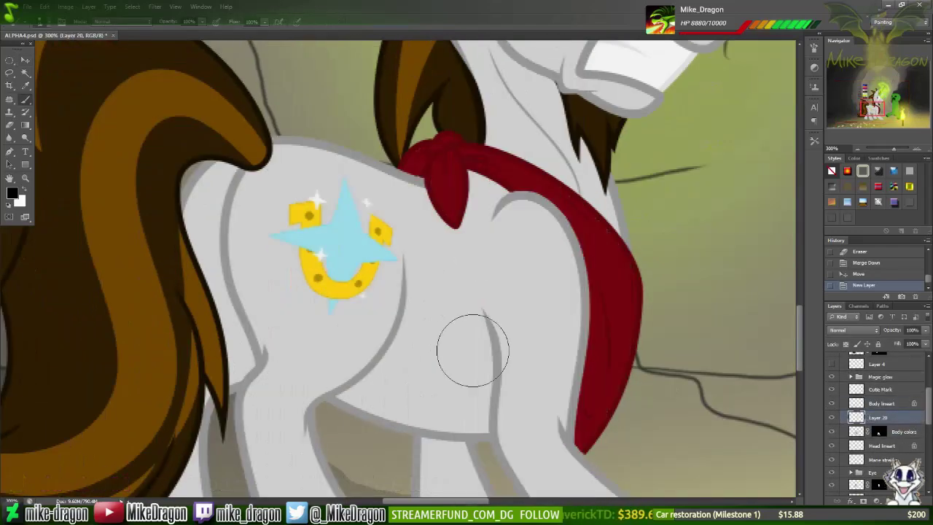
Step: Paint black shadow areas on the unicorn's rump and back and white light areas on its chest, foreleg and belly
{"action": "mouse_move", "coordinate": [511, 379]}
{"action": "left_mouse_down"}
{"action": "mouse_move", "coordinate": [386, 396]}
{"action": "mouse_move", "coordinate": [539, 386]}
{"action": "left_mouse_up"}
{"action": "mouse_move", "coordinate": [379, 168]}
{"action": "left_mouse_down"}
{"action": "mouse_move", "coordinate": [262, 306]}
{"action": "mouse_move", "coordinate": [218, 466]}
{"action": "left_mouse_up"}
{"action": "key", "text": "x"}
{"action": "left_click_drag", "start_coordinate": [582, 197], "coordinate": [554, 423]}
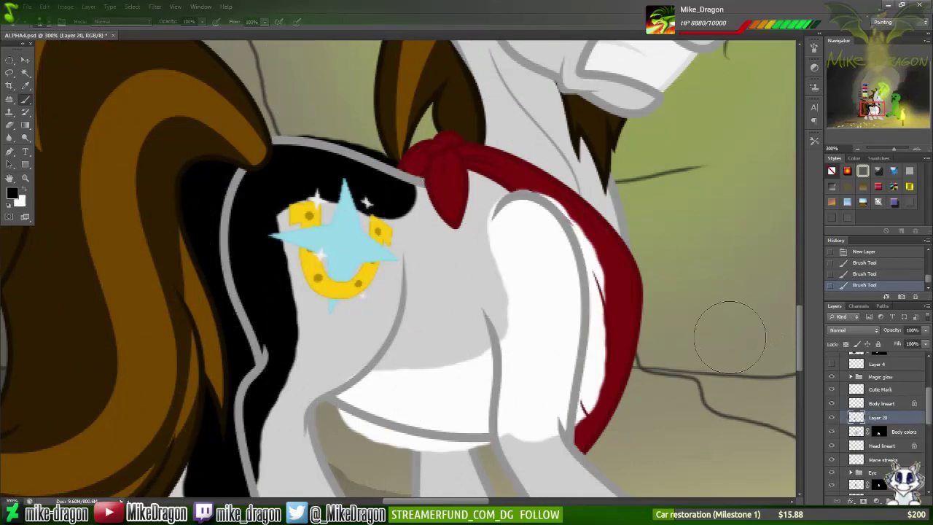
{"action": "mouse_move", "coordinate": [619, 160]}
{"action": "left_mouse_down"}
{"action": "mouse_move", "coordinate": [437, 156]}
{"action": "mouse_move", "coordinate": [408, 204]}
{"action": "left_mouse_up"}
{"action": "key", "text": "x"}
Step: Paste the copied layer style with Soft Light blending at 50% opacity onto the new body shading layer
{"action": "scroll", "coordinate": [328, 273], "scroll_direction": "down", "scroll_amount": 2}
{"action": "key", "text": "ctrl+alt+v"}
{"action": "key", "text": "ctrl+plus"}
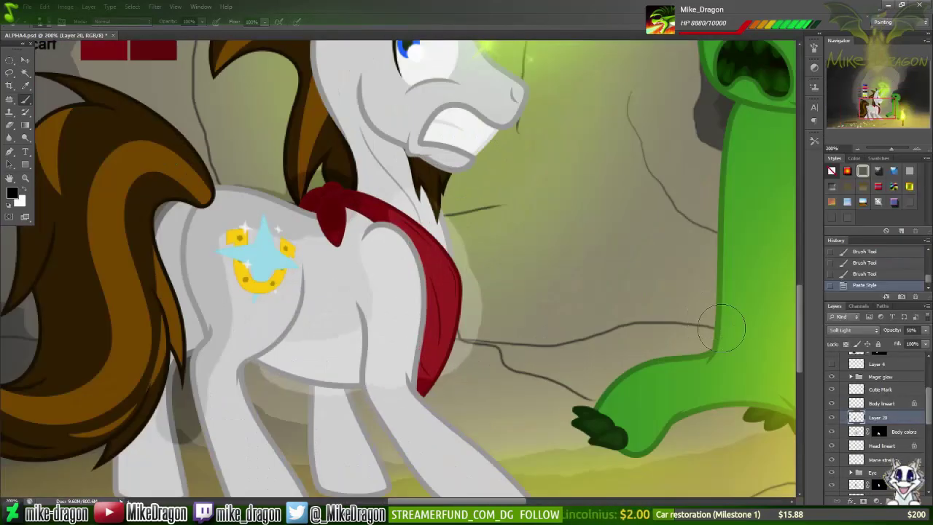
{"action": "key", "text": "ctrl+minus"}
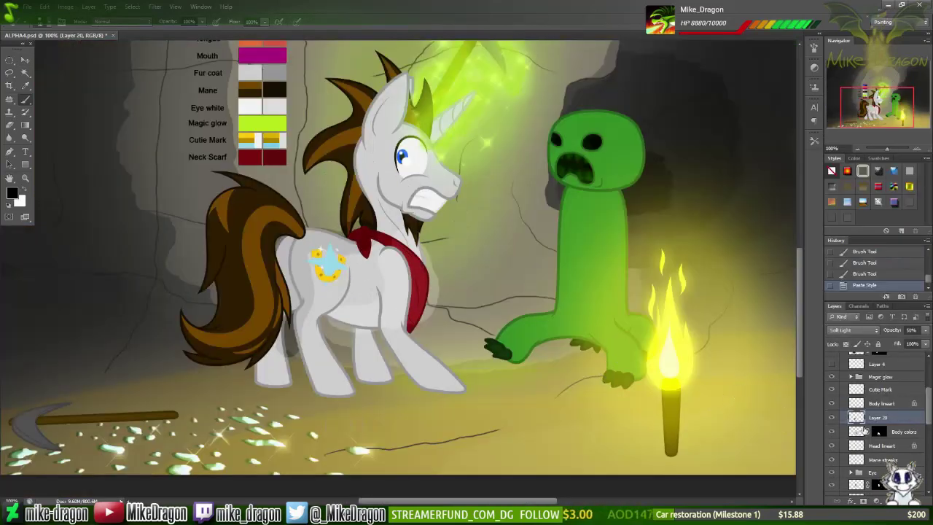
Step: Set the new body shading layer's opacity to 70%
{"action": "key", "text": "3"}
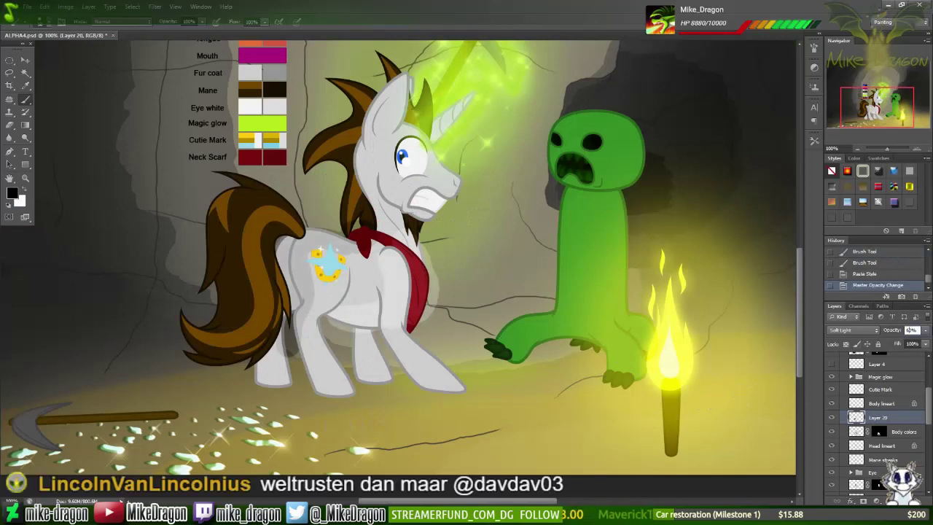
{"action": "key", "text": "0"}
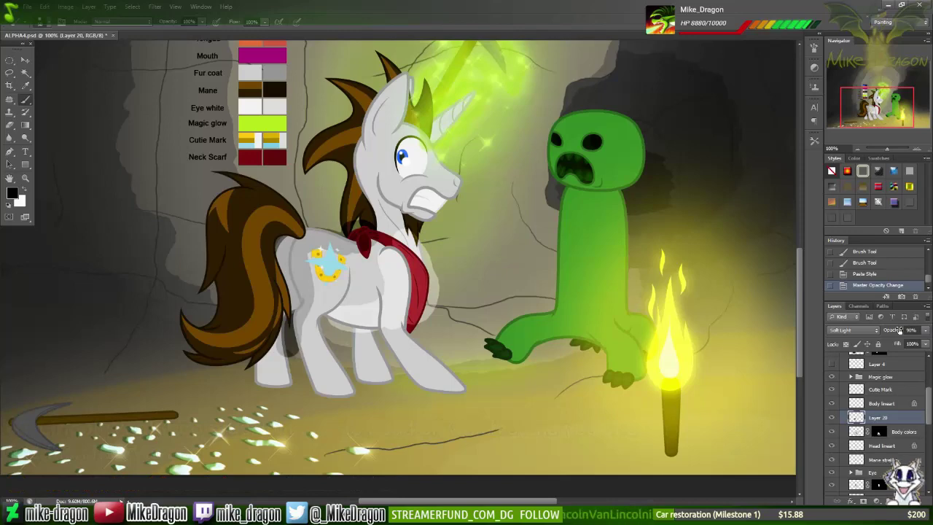
{"action": "key", "text": "ctrl+plus"}
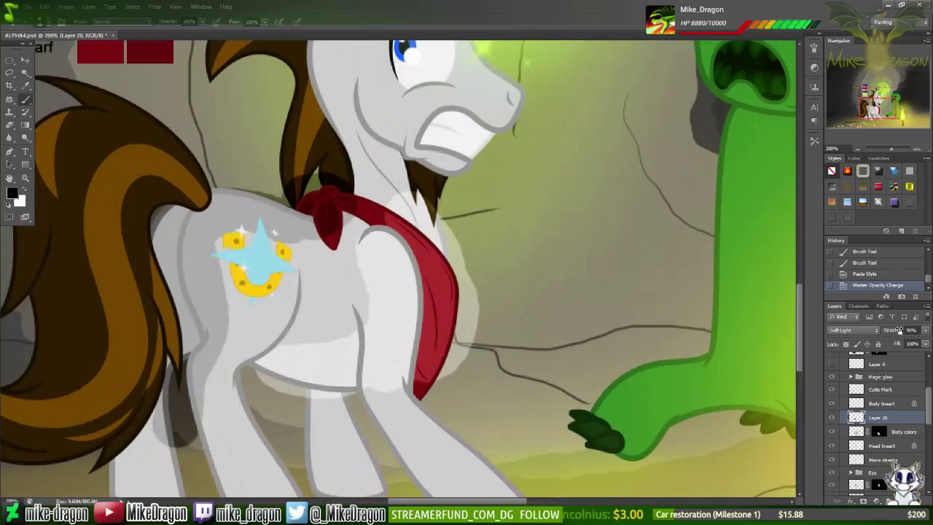
{"action": "key", "text": "ctrl+minus"}
{"action": "left_click_drag", "start_coordinate": [900, 329], "coordinate": [930, 342]}
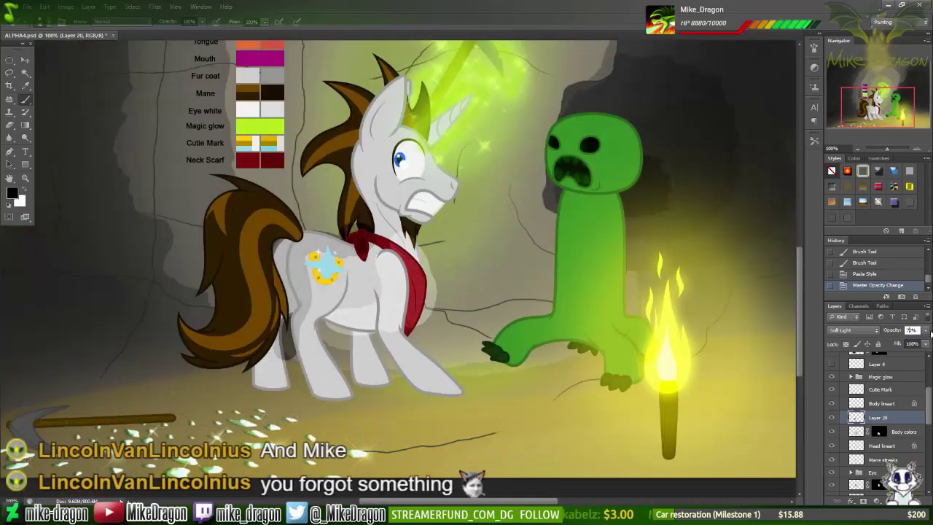
{"action": "type", "text": "70"}
{"action": "key", "text": "ctrl+plus"}
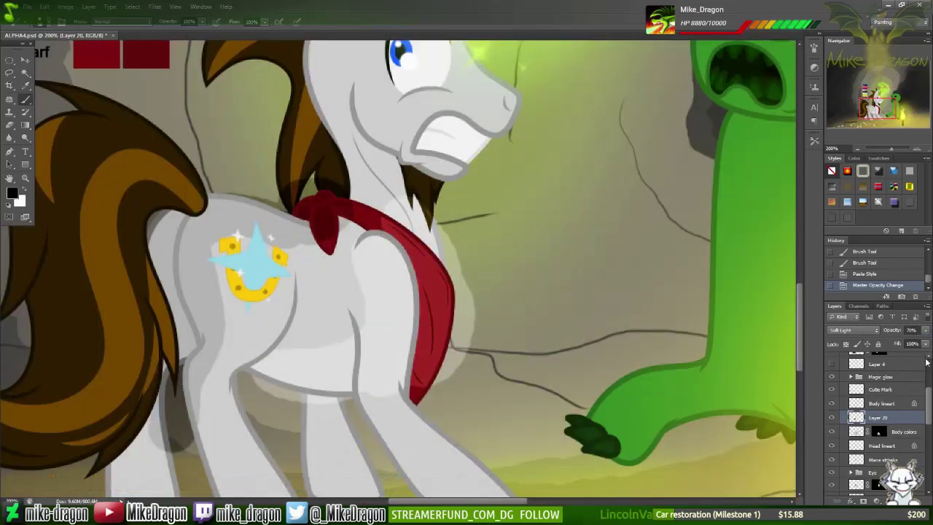
Step: Clear everything painted on the body shading layer and rename it "Body hard shading 70%"
{"action": "key", "text": "ctrl+a"}
{"action": "key", "text": "Delete"}
{"action": "key", "text": "ctrl+d"}
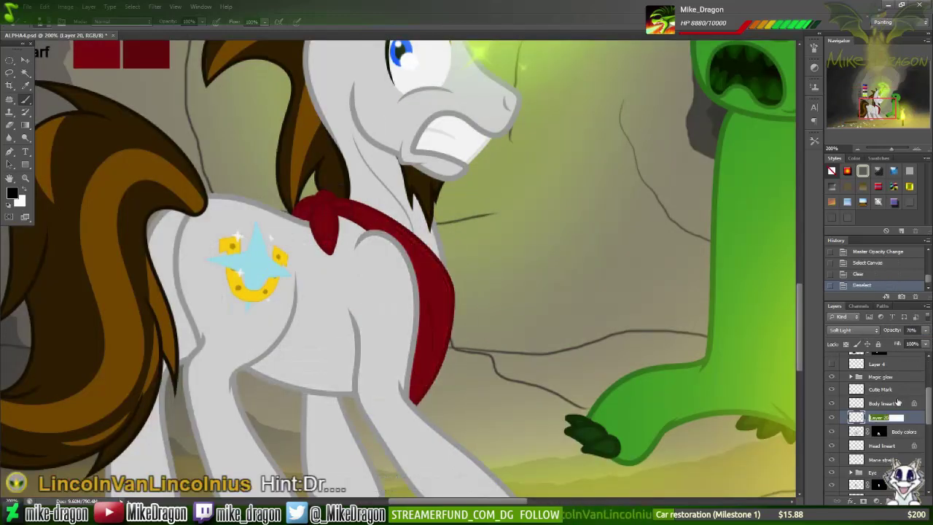
{"action": "type", "text": "Body hard shading 70%"}
{"action": "key", "text": "Return"}
Step: Start a Pen tool path down the inside of the unicorn's front foreleg and around its hoof
{"action": "scroll", "coordinate": [365, 313], "scroll_direction": "down", "scroll_amount": 3}
{"action": "scroll", "coordinate": [377, 299], "scroll_direction": "right", "scroll_amount": 5}
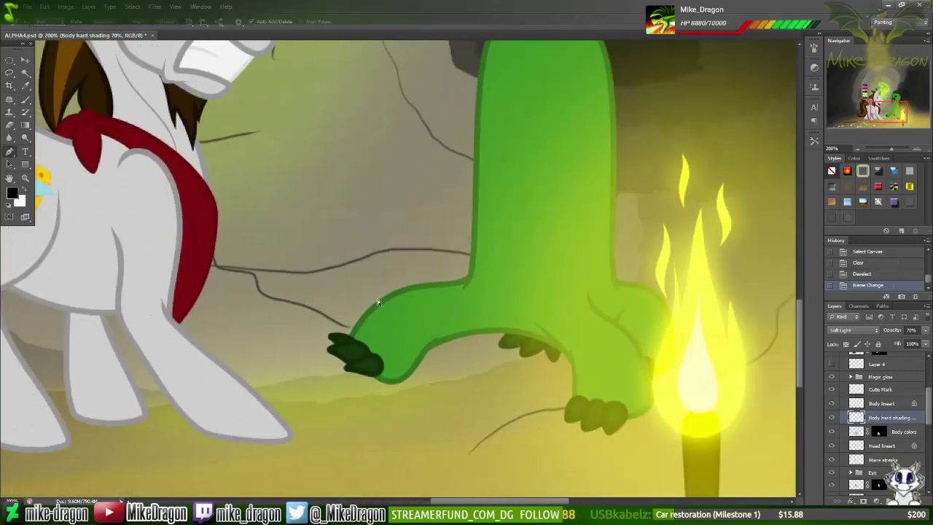
{"action": "left_click", "coordinate": [125, 230]}
{"action": "left_click", "coordinate": [216, 439]}
{"action": "left_click", "coordinate": [270, 443]}
{"action": "scroll", "coordinate": [288, 423], "scroll_direction": "up", "scroll_amount": 3}
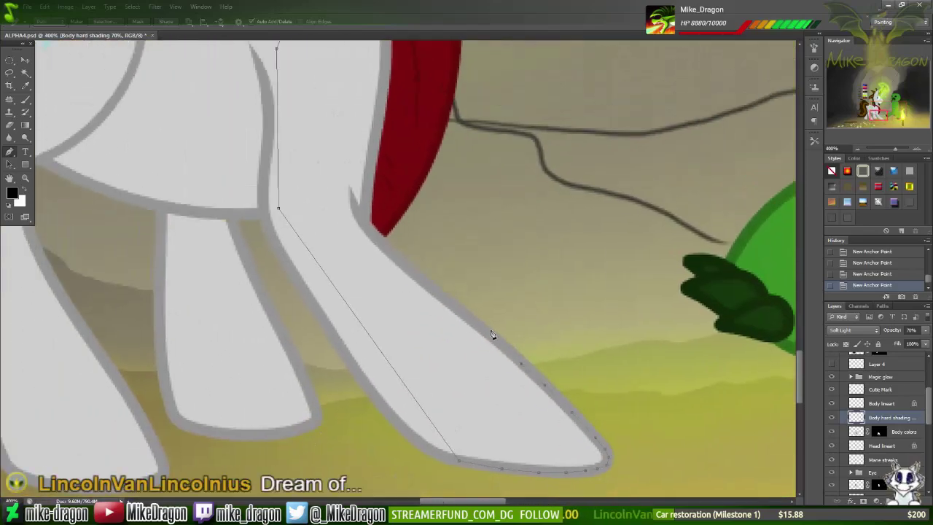
{"action": "key", "text": "alt+Tab"}
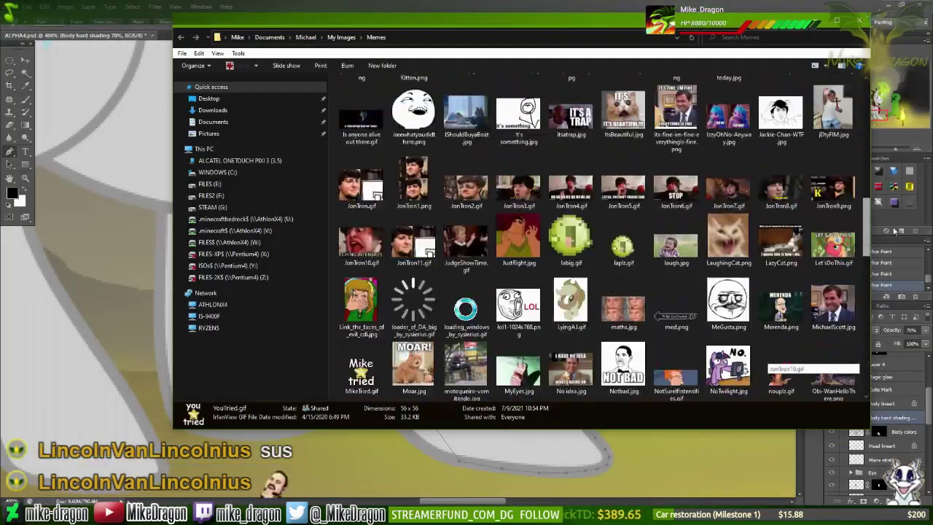
{"action": "scroll", "coordinate": [598, 292], "scroll_direction": "up", "scroll_amount": 10}
{"action": "scroll", "coordinate": [598, 255], "scroll_direction": "up", "scroll_amount": 2}
{"action": "key", "text": "alt+Tab"}
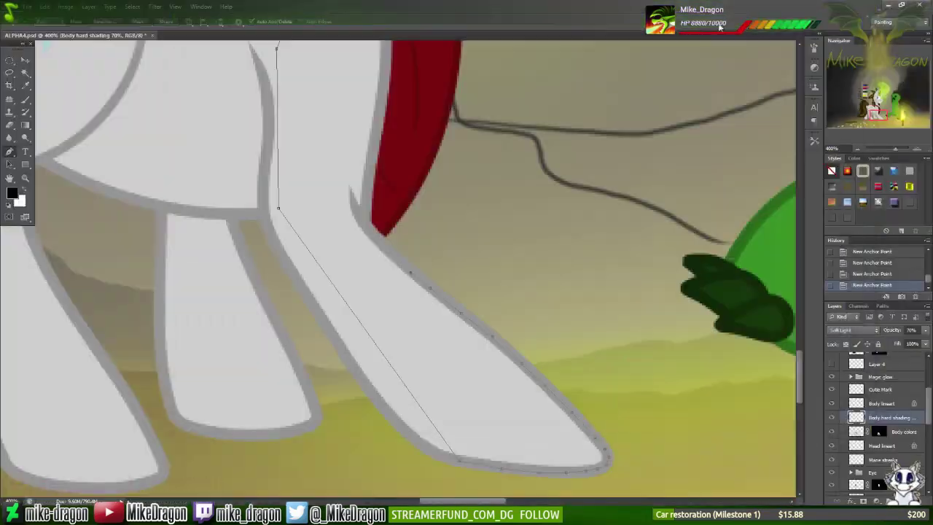
Step: Close the foreleg path up the front edge to the shoulder and curve its inner side down to the knee
{"action": "scroll", "coordinate": [408, 288], "scroll_direction": "down", "scroll_amount": 2}
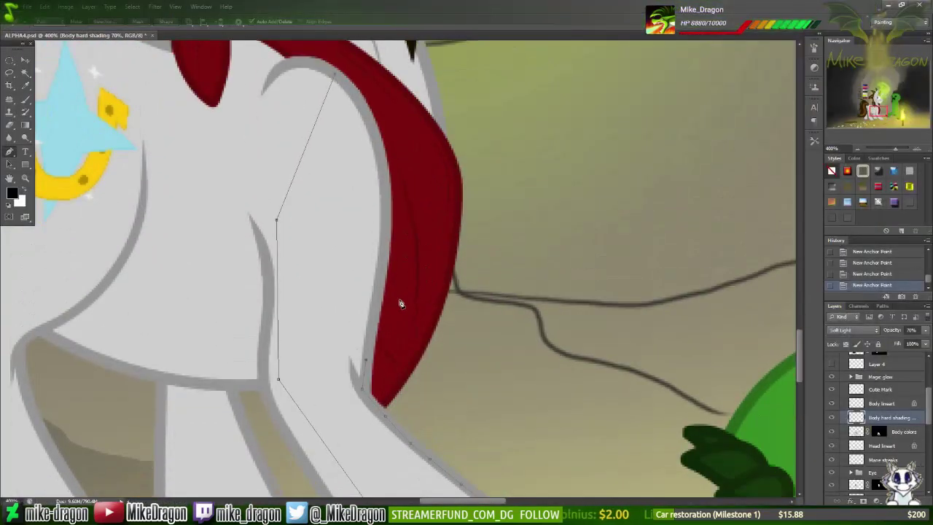
{"action": "scroll", "coordinate": [393, 263], "scroll_direction": "up", "scroll_amount": 2}
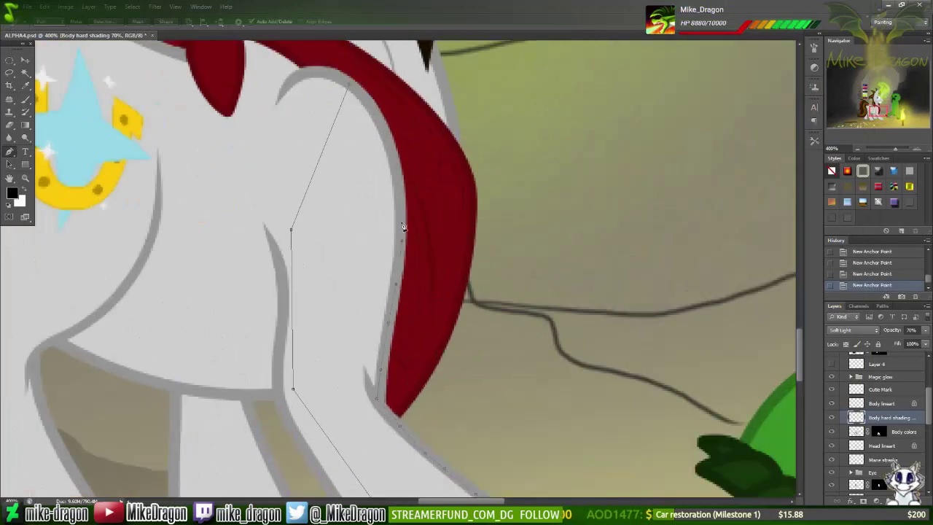
{"action": "left_click_drag", "start_coordinate": [10, 150], "coordinate": [58, 185]}
{"action": "left_click_drag", "start_coordinate": [346, 86], "coordinate": [279, 64]}
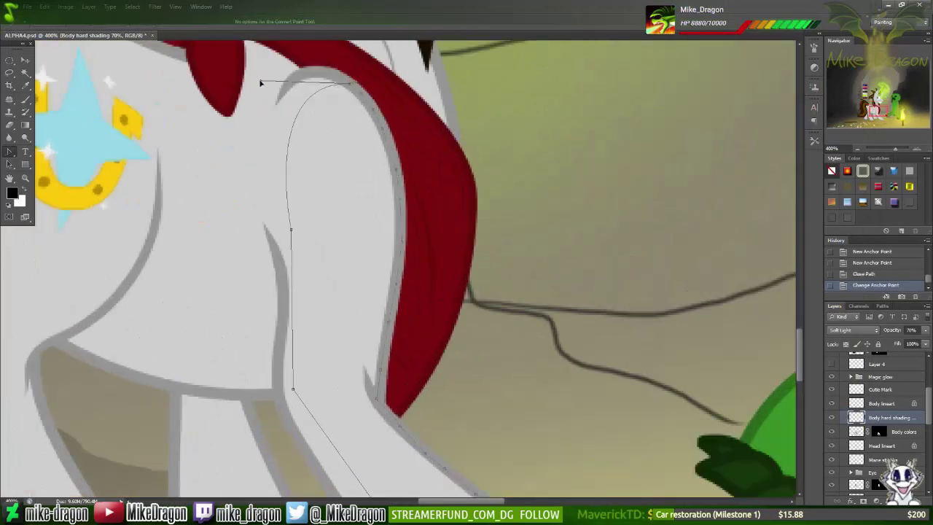
{"action": "left_click_drag", "start_coordinate": [292, 229], "coordinate": [322, 320]}
{"action": "scroll", "coordinate": [327, 213], "scroll_direction": "down", "scroll_amount": 3}
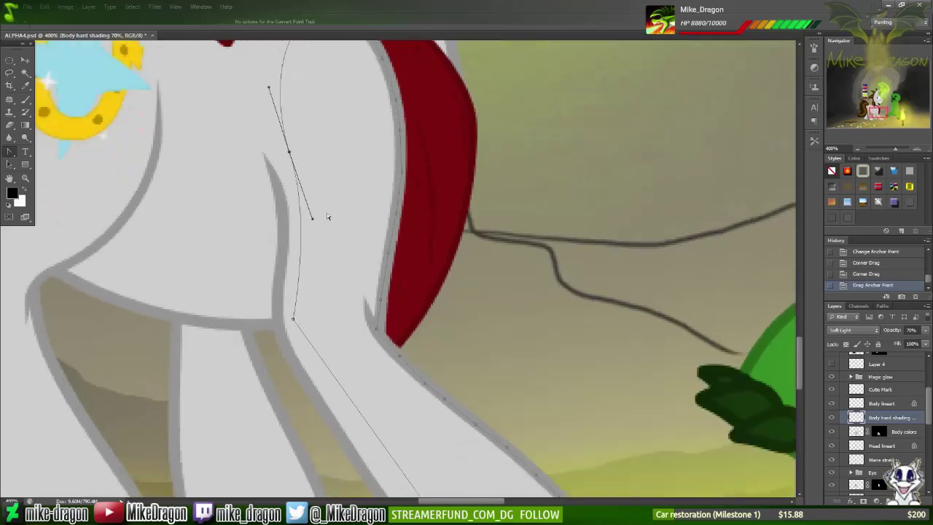
{"action": "left_click_drag", "start_coordinate": [326, 213], "coordinate": [325, 197]}
{"action": "left_click_drag", "start_coordinate": [294, 289], "coordinate": [418, 312]}
Step: Bend the foreleg path's inner edge into a smooth curve from the knee down to the hoof
{"action": "scroll", "coordinate": [303, 335], "scroll_direction": "down", "scroll_amount": 2}
{"action": "left_click_drag", "start_coordinate": [267, 270], "coordinate": [284, 264]}
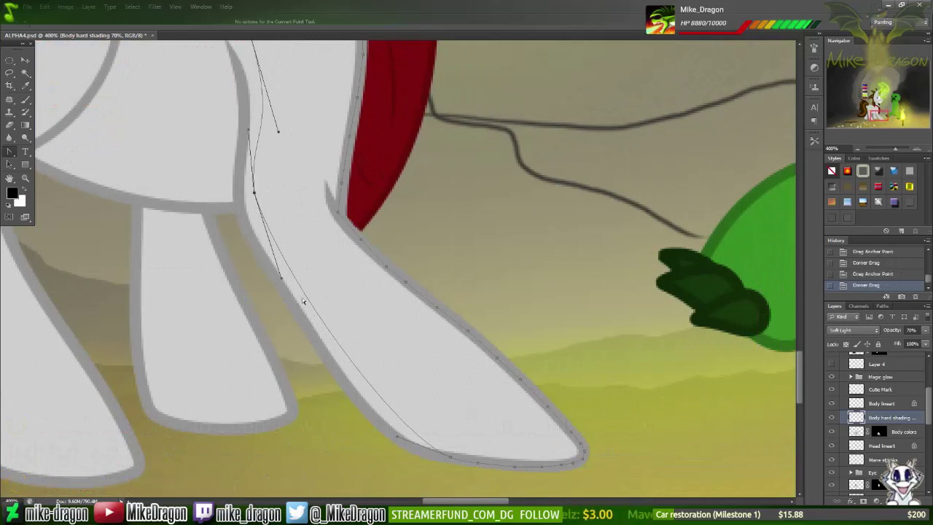
{"action": "right_click", "coordinate": [284, 263]}
{"action": "left_click", "coordinate": [313, 281]}
{"action": "left_click_drag", "start_coordinate": [257, 209], "coordinate": [279, 245]}
{"action": "left_click_drag", "start_coordinate": [362, 391], "coordinate": [410, 409]}
{"action": "scroll", "coordinate": [437, 379], "scroll_direction": "down", "scroll_amount": 2}
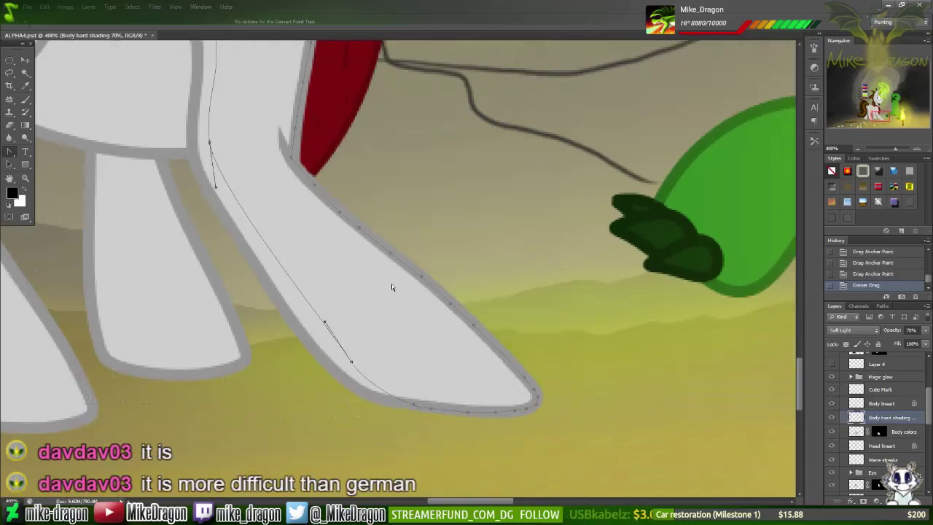
Step: Refine the lower foreleg curve by adjusting its handles, adding a midway anchor point and removing the one near the hoof
{"action": "left_click_drag", "start_coordinate": [392, 284], "coordinate": [316, 327]}
{"action": "left_click_drag", "start_coordinate": [349, 363], "coordinate": [279, 255]}
{"action": "left_click_drag", "start_coordinate": [210, 145], "coordinate": [203, 77]}
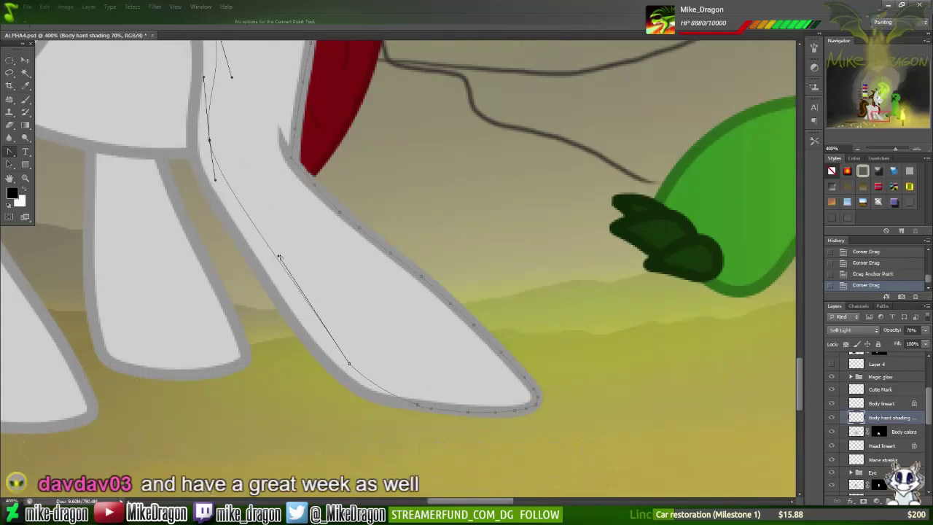
{"action": "left_click", "coordinate": [264, 240]}
{"action": "left_click_drag", "start_coordinate": [264, 239], "coordinate": [245, 205]}
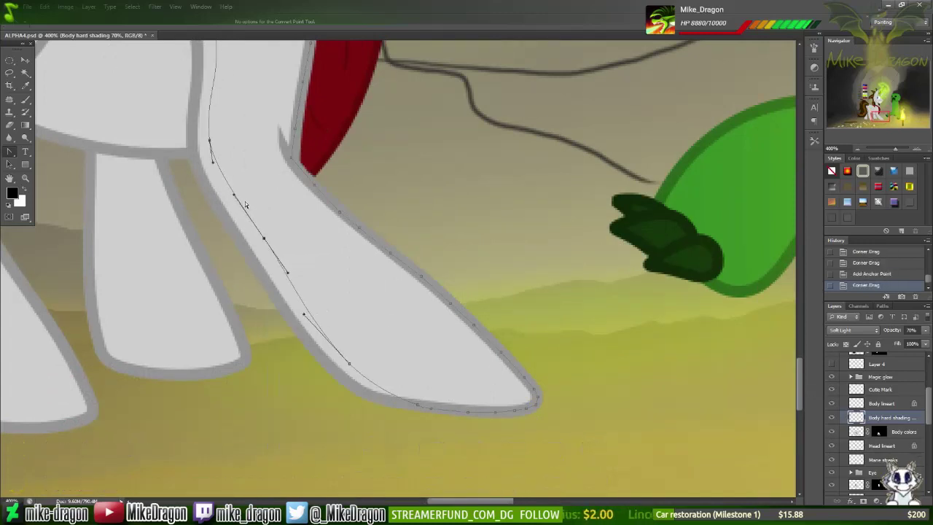
{"action": "left_click", "coordinate": [349, 362]}
{"action": "left_click_drag", "start_coordinate": [349, 362], "coordinate": [274, 212]}
Step: Fine-tune the foreleg path and convert it into a selection
{"action": "key", "text": "ctrl+plus"}
{"action": "key", "text": "ctrl+plus"}
{"action": "key", "text": "ctrl+plus"}
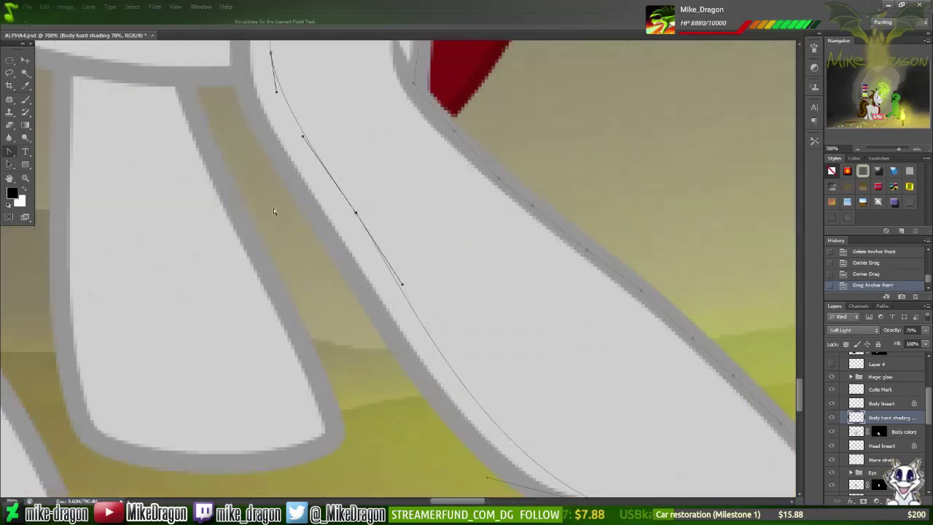
{"action": "key", "text": "ctrl+minus"}
{"action": "key", "text": "ctrl+minus"}
{"action": "key", "text": "ctrl+minus"}
{"action": "key", "text": "ctrl+minus"}
{"action": "right_click", "coordinate": [387, 186]}
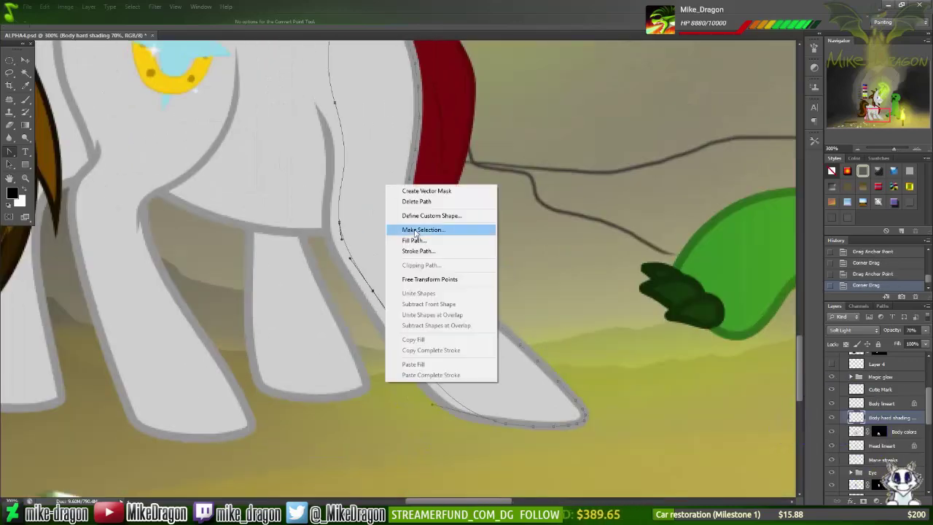
{"action": "left_click", "coordinate": [422, 229]}
Step: Try painting the selected foreleg white and deselecting it, and undo back to the active selection
{"action": "key", "text": "b"}
{"action": "key", "text": "ctrl+d"}
{"action": "key", "text": "ctrl+minus"}
{"action": "key", "text": "ctrl+minus"}
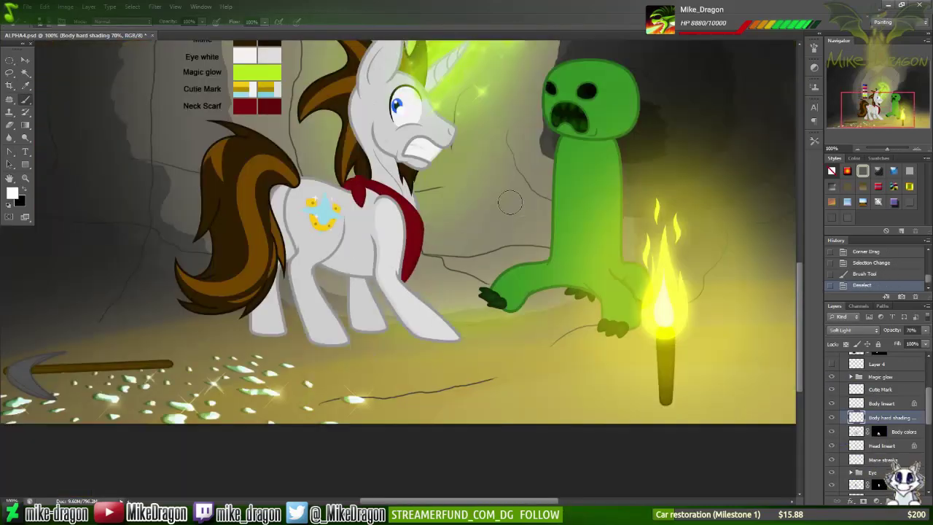
{"action": "key", "text": "ctrl+alt+z"}
{"action": "key", "text": "ctrl+alt+z"}
Step: Add a new layer and test-paint light grey e7e7e7 inside the foreleg selection
{"action": "key", "text": "ctrl+shift+alt+n"}
{"action": "key", "text": "ctrl+plus"}
{"action": "key", "text": "i"}
{"action": "left_click", "coordinate": [12, 193]}
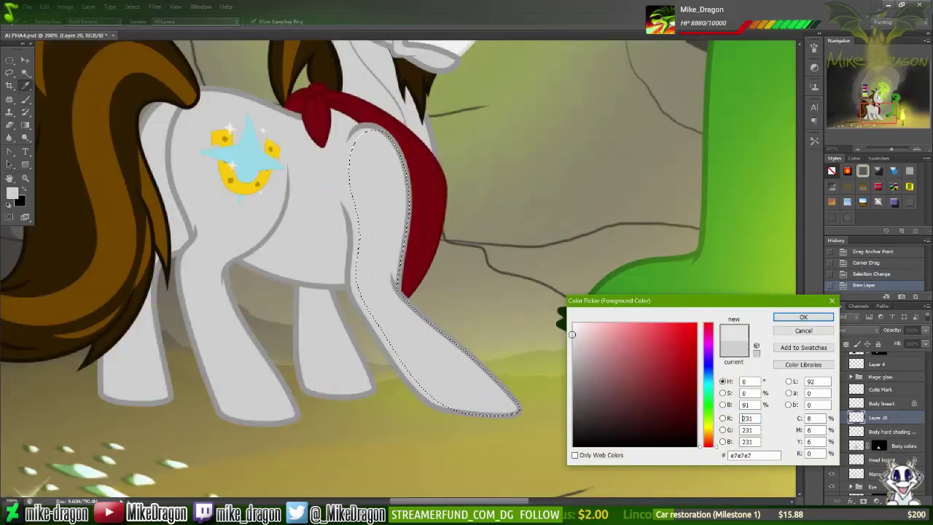
{"action": "key", "text": "Return"}
{"action": "key", "text": "b"}
{"action": "left_click_drag", "start_coordinate": [376, 138], "coordinate": [365, 229]}
{"action": "left_click_drag", "start_coordinate": [354, 167], "coordinate": [430, 394]}
{"action": "left_click", "coordinate": [12, 192]}
{"action": "key", "text": "Return"}
{"action": "left_click", "coordinate": [12, 193]}
{"action": "key", "text": "Return"}
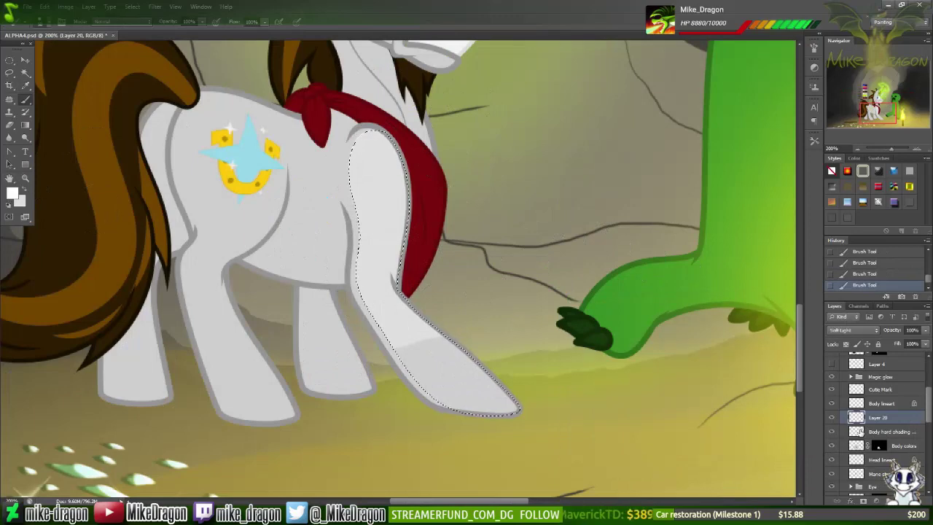
Step: Deselect the foreleg to compare its test shading from further out, and undo back to the active selection
{"action": "key", "text": "ctrl+d"}
{"action": "key", "text": "alt+bracketleft"}
{"action": "key", "text": "ctrl+minus"}
{"action": "key", "text": "v"}
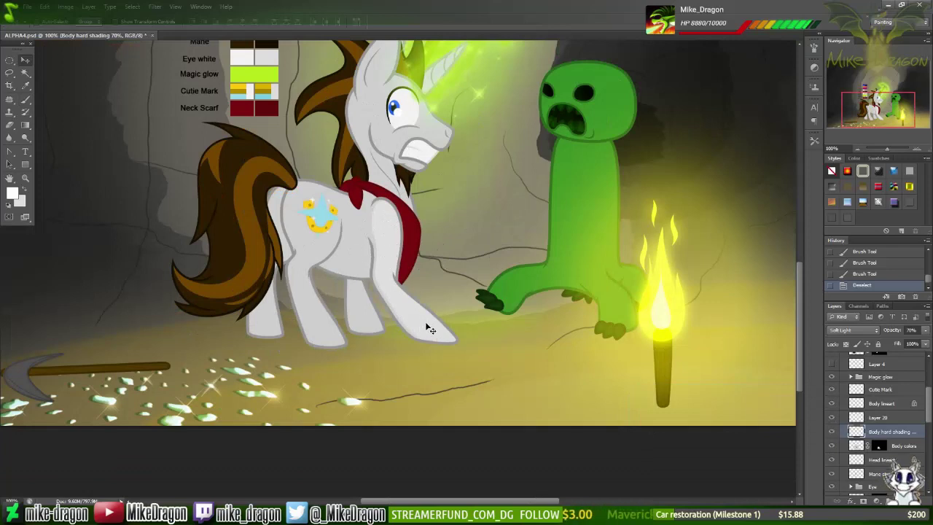
{"action": "key", "text": "ctrl+z"}
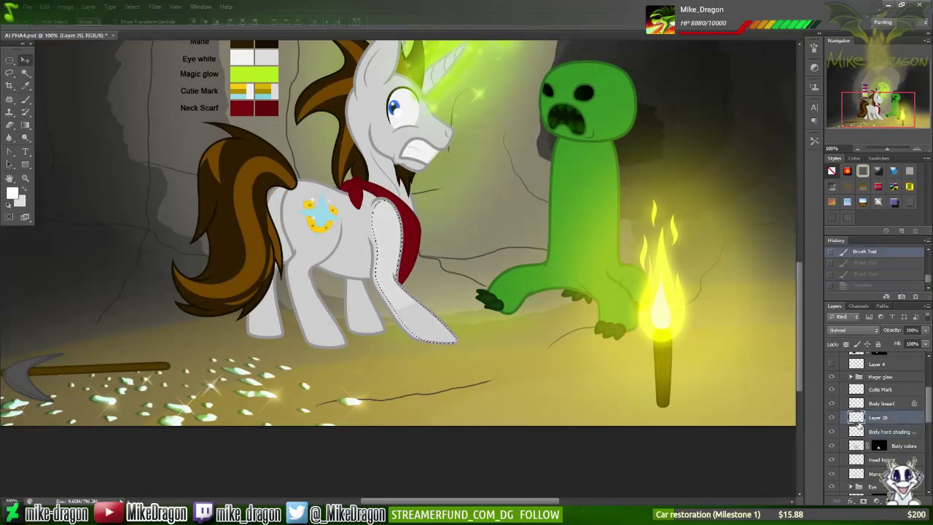
Step: Delete the test layer, paint the foreleg selection white on the body hard shading layer, and deselect it
{"action": "left_click", "coordinate": [11, 192]}
{"action": "left_click", "coordinate": [801, 317]}
{"action": "key", "text": "b"}
{"action": "left_click_drag", "start_coordinate": [429, 339], "coordinate": [386, 211]}
{"action": "key", "text": "ctrl+d"}
{"action": "key", "text": "d"}
{"action": "scroll", "coordinate": [433, 194], "scroll_direction": "up", "scroll_amount": 5}
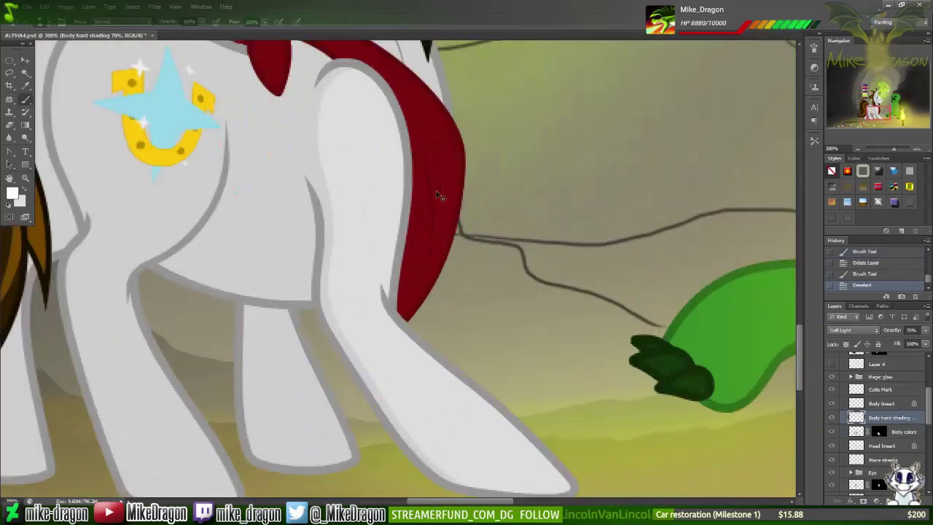
Step: Trace a closed Pen tool path around the unicorn's lower belly between the hind leg and foreleg
{"action": "key", "text": "p"}
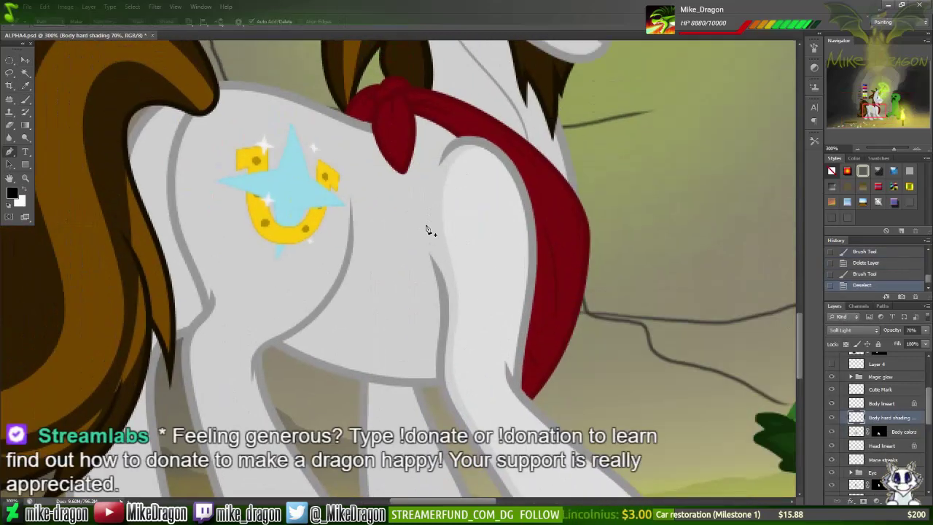
{"action": "scroll", "coordinate": [414, 306], "scroll_direction": "down", "scroll_amount": 2}
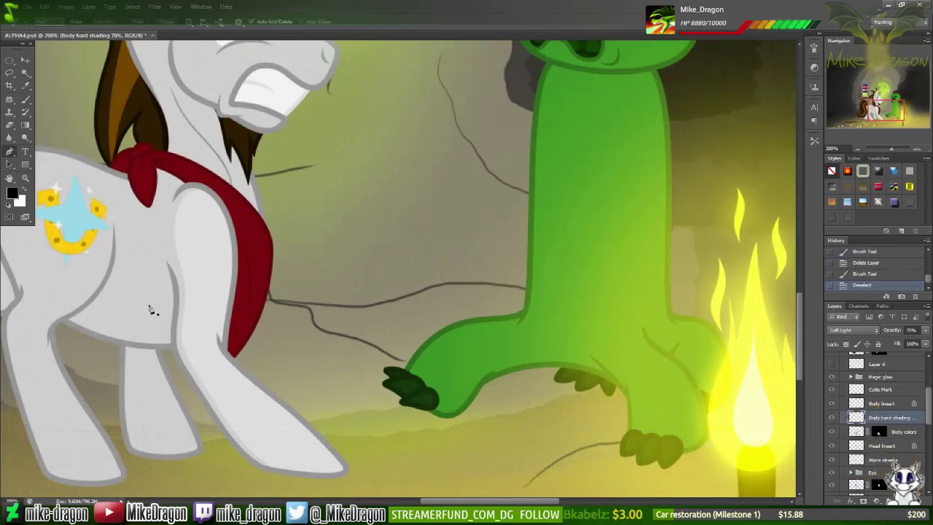
{"action": "left_click", "coordinate": [166, 260]}
{"action": "left_click", "coordinate": [102, 284]}
{"action": "left_click", "coordinate": [90, 300]}
{"action": "left_click", "coordinate": [65, 319]}
{"action": "left_click", "coordinate": [82, 329]}
{"action": "left_click", "coordinate": [109, 339]}
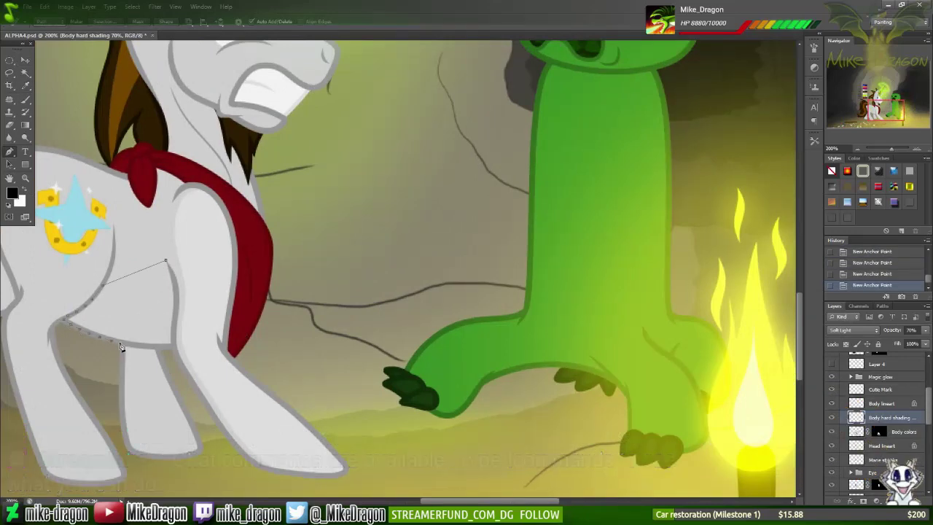
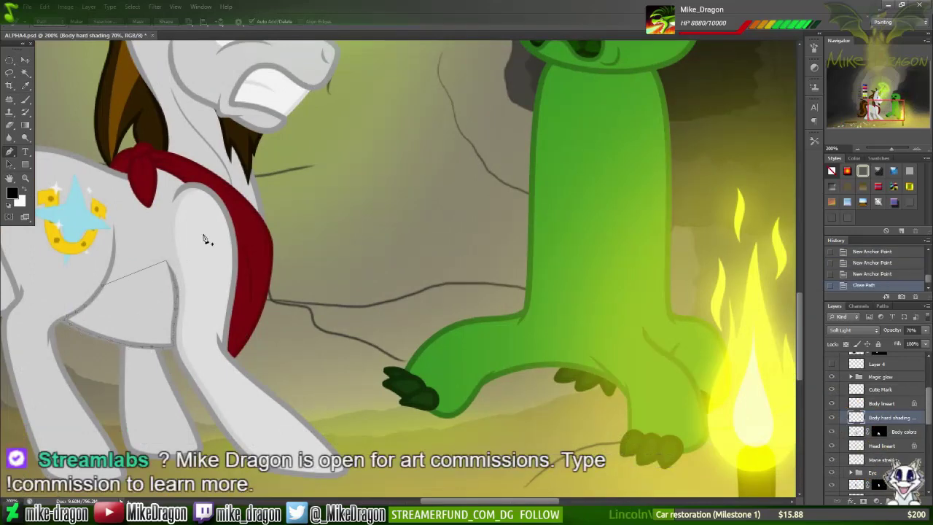
Step: Curve the belly path's upper edge downward between the hind leg and foreleg and remove the extra anchor point
{"action": "left_click_drag", "start_coordinate": [166, 260], "coordinate": [158, 297]}
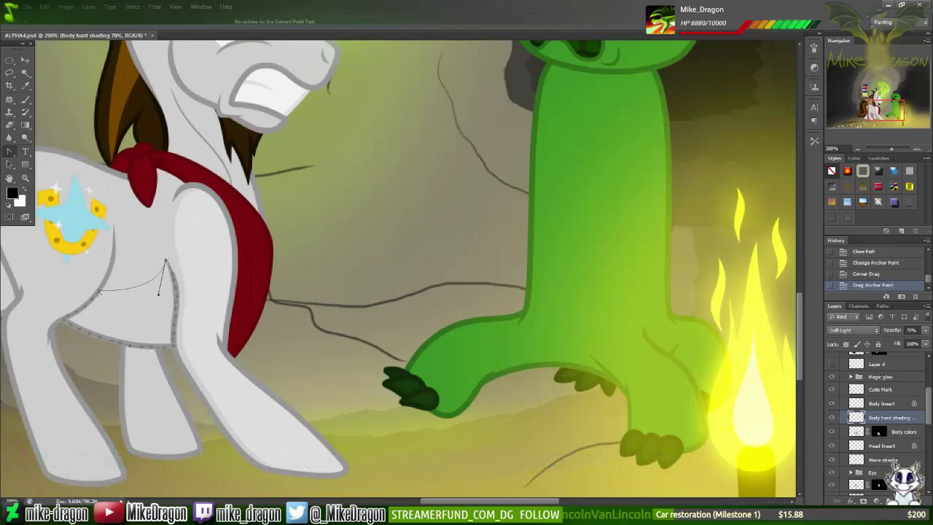
{"action": "key", "text": "ctrl+plus"}
{"action": "key", "text": "ctrl+plus"}
{"action": "key", "text": "ctrl+plus"}
{"action": "left_click", "coordinate": [93, 300]}
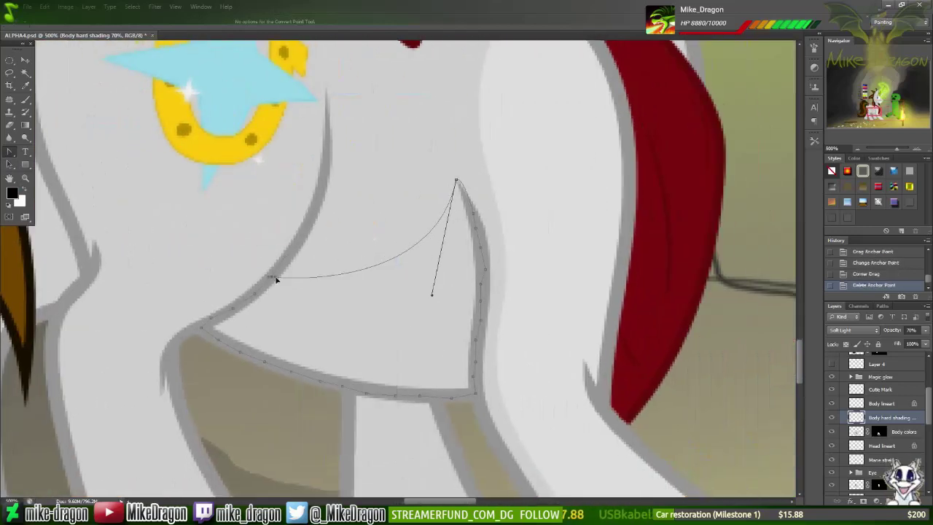
{"action": "left_click_drag", "start_coordinate": [276, 279], "coordinate": [304, 281]}
{"action": "left_click_drag", "start_coordinate": [431, 294], "coordinate": [444, 302]}
{"action": "scroll", "coordinate": [475, 163], "scroll_direction": "up", "scroll_amount": 3}
{"action": "scroll", "coordinate": [487, 117], "scroll_direction": "down", "scroll_amount": 4}
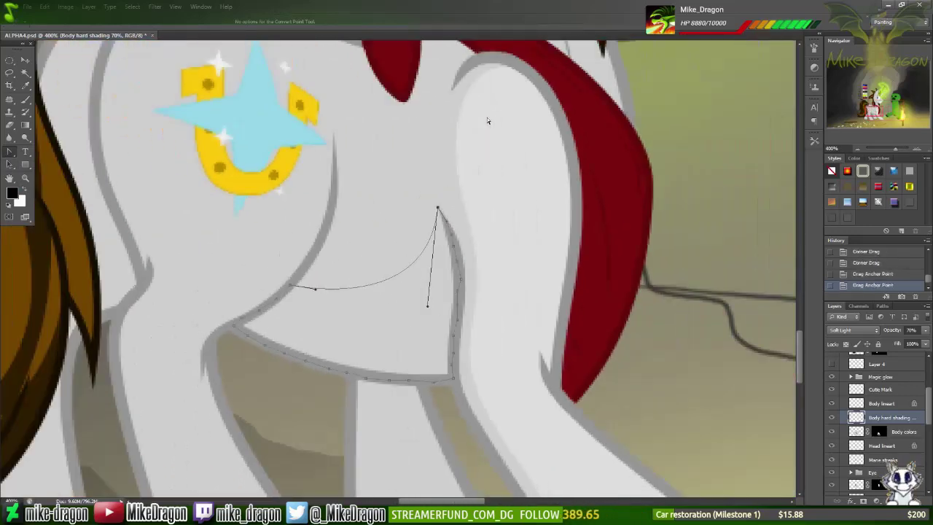
Step: Turn the belly path into a selection, brush white inside it on the body hard shading layer, and deselect it
{"action": "key", "text": "ctrl+Return"}
{"action": "scroll", "coordinate": [487, 121], "scroll_direction": "down", "scroll_amount": 4}
{"action": "key", "text": "ctrl+d"}
{"action": "key", "text": "v"}
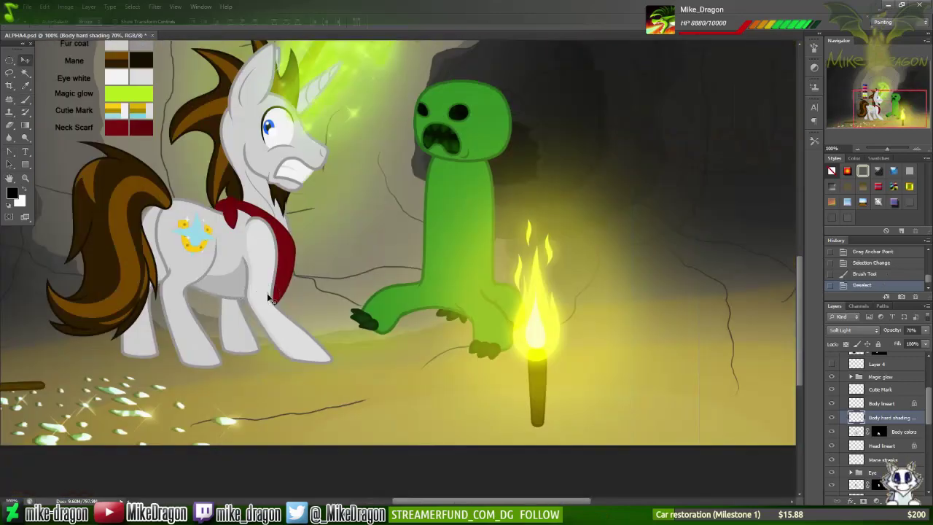
{"action": "key", "text": "b"}
{"action": "key", "text": "x"}
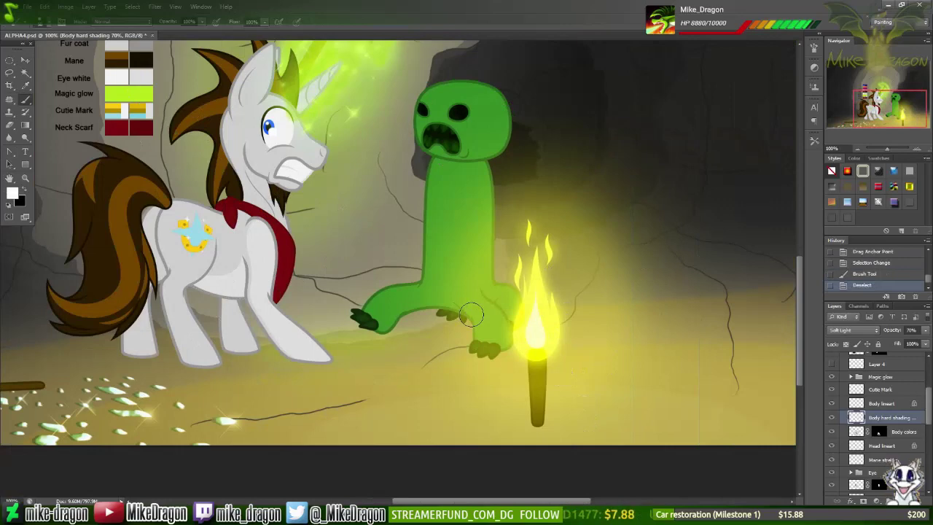
Step: Undo the last belly paint and reshape the path's upper edge into a rounded arch between the hind leg and foreleg
{"action": "scroll", "coordinate": [470, 312], "scroll_direction": "up", "scroll_amount": 3}
{"action": "key", "text": "ctrl+alt+z"}
{"action": "key", "text": "ctrl+alt+z"}
{"action": "key", "text": "ctrl+alt+z"}
{"action": "key", "text": "p"}
{"action": "left_click_drag", "start_coordinate": [285, 217], "coordinate": [306, 158]}
{"action": "left_click_drag", "start_coordinate": [271, 293], "coordinate": [273, 287]}
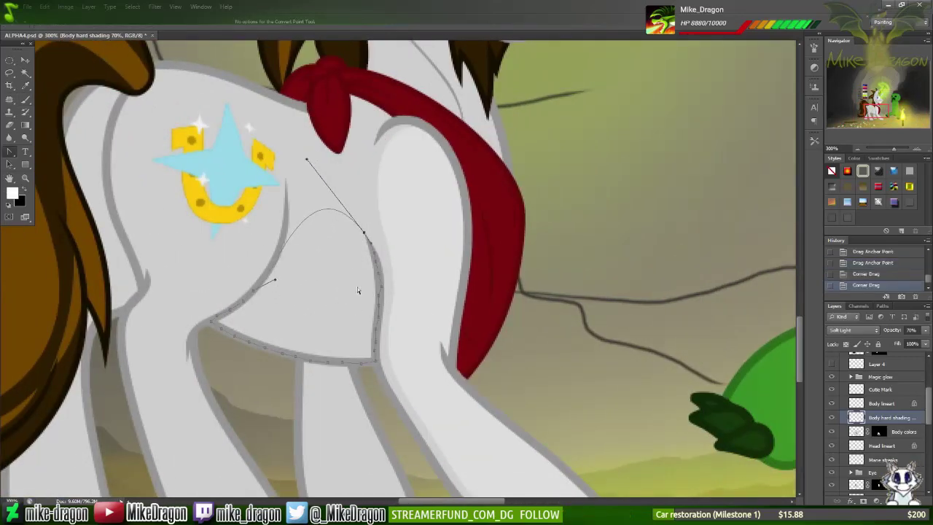
Step: Remove the extra anchor points at the belly path's lower rear edge
{"action": "right_click", "coordinate": [219, 315]}
{"action": "left_click", "coordinate": [271, 129]}
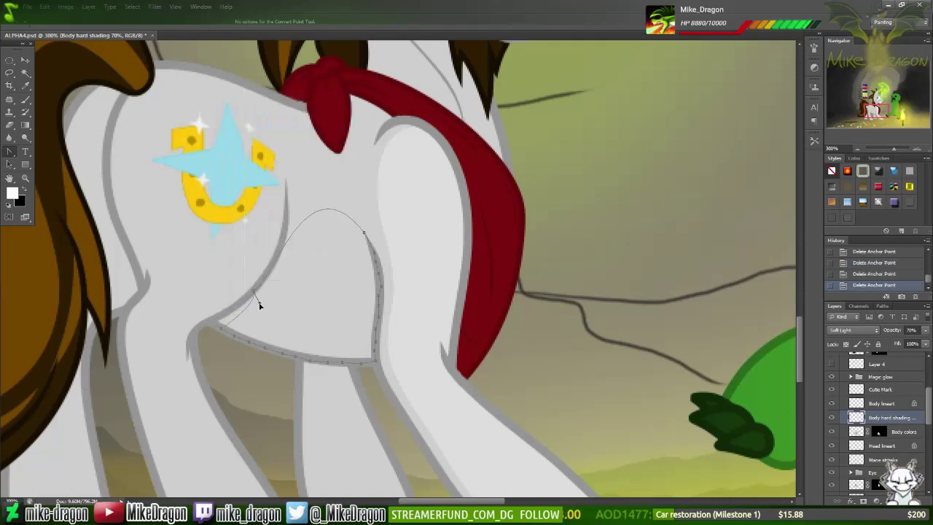
{"action": "right_click", "coordinate": [226, 322]}
{"action": "left_click", "coordinate": [276, 142]}
{"action": "right_click", "coordinate": [267, 344]}
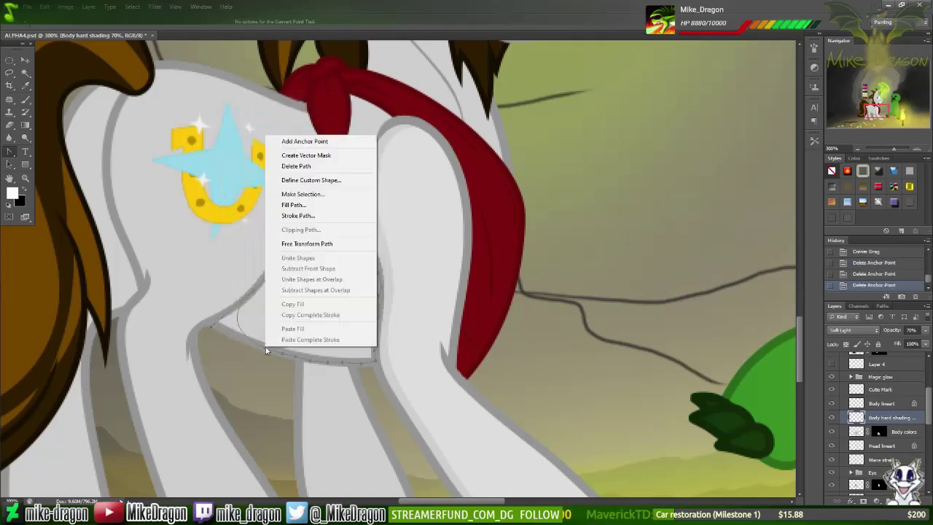
{"action": "key", "text": "Escape"}
{"action": "right_click", "coordinate": [268, 347]}
{"action": "left_click", "coordinate": [292, 146]}
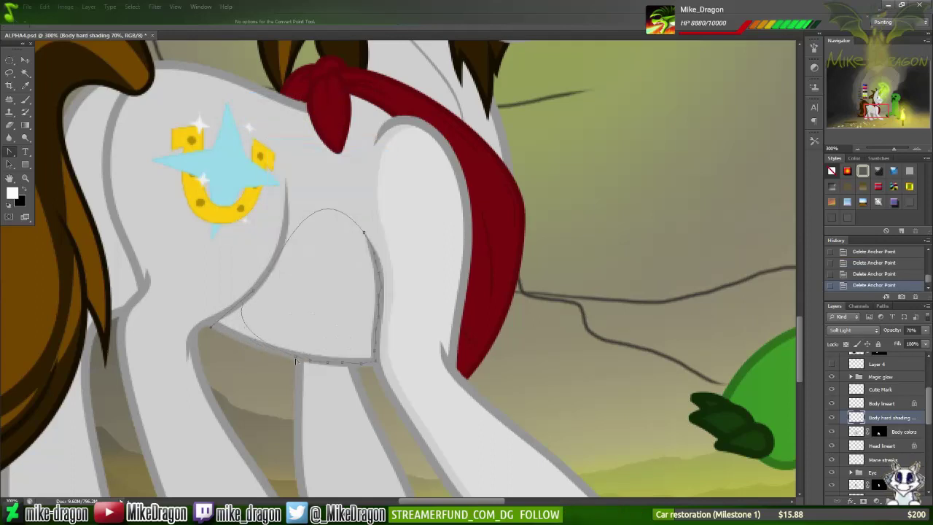
{"action": "left_click_drag", "start_coordinate": [276, 342], "coordinate": [323, 349]}
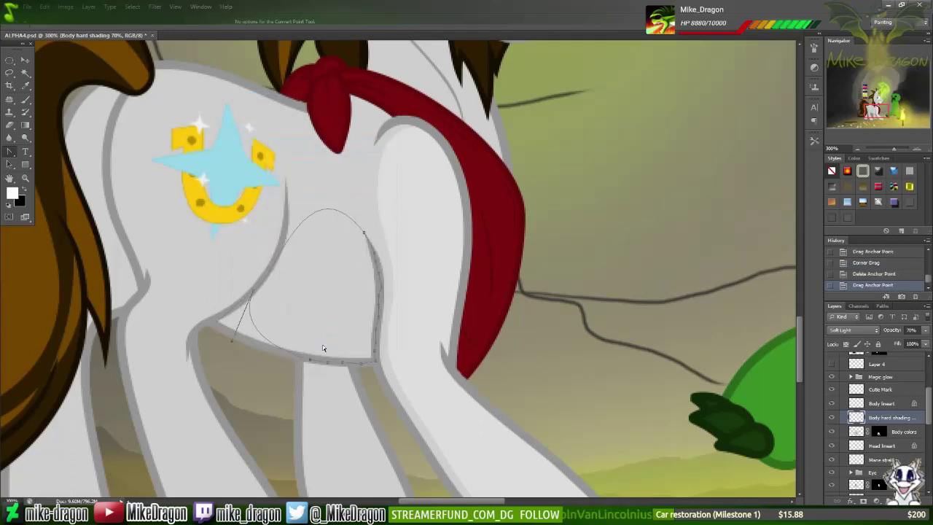
{"action": "key", "text": "ctrl+alt+z"}
{"action": "key", "text": "ctrl+alt+z"}
Step: Remove the remaining extra points under the belly and curve the path's lower rear edge into a smooth round
{"action": "right_click", "coordinate": [330, 365]}
{"action": "left_click", "coordinate": [385, 157]}
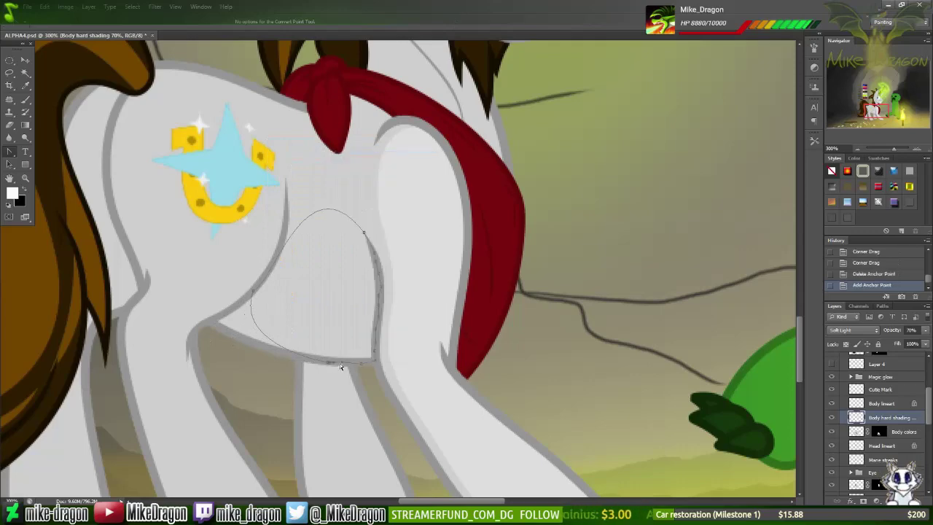
{"action": "right_click", "coordinate": [344, 363]}
{"action": "left_click", "coordinate": [426, 158]}
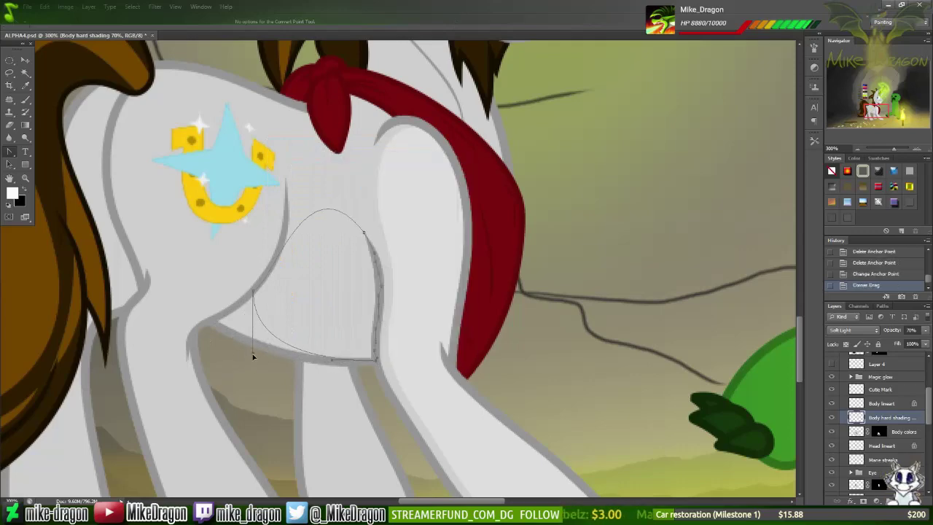
Step: Turn the rounded belly path into a selection, brush white inside it on the body hard shading layer, and deselect it
{"action": "key", "text": "ctrl+Return"}
{"action": "key", "text": "ctrl+minus"}
{"action": "key", "text": "b"}
{"action": "left_click_drag", "start_coordinate": [335, 279], "coordinate": [354, 202]}
{"action": "key", "text": "ctrl+d"}
{"action": "key", "text": "ctrl+minus"}
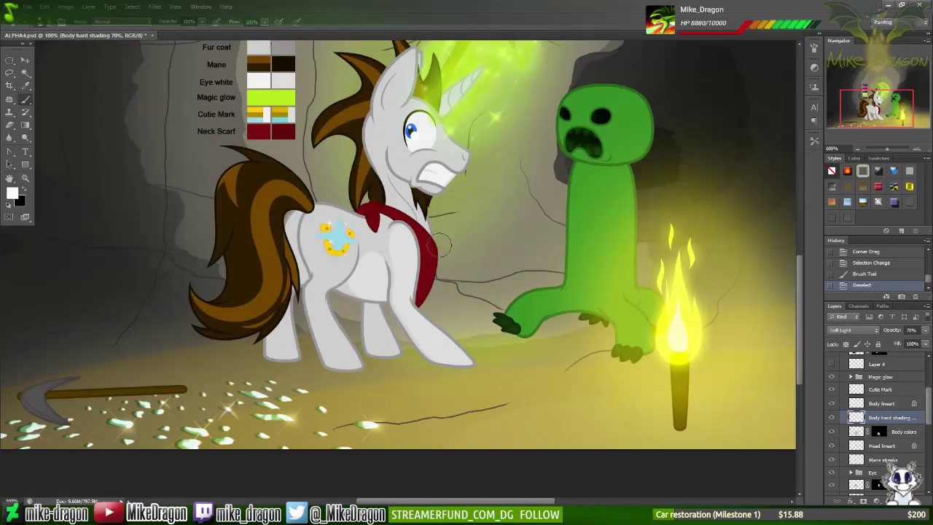
Step: Undo the belly paint and reshape the path's upper curve with an added anchor point beside the hind leg line
{"action": "key", "text": "ctrl+plus"}
{"action": "key", "text": "ctrl+plus"}
{"action": "key", "text": "ctrl+plus"}
{"action": "key", "text": "ctrl+alt+z"}
{"action": "key", "text": "ctrl+alt+z"}
{"action": "key", "text": "ctrl+alt+z"}
{"action": "key", "text": "p"}
{"action": "left_click_drag", "start_coordinate": [360, 274], "coordinate": [306, 195]}
{"action": "left_click", "coordinate": [256, 232]}
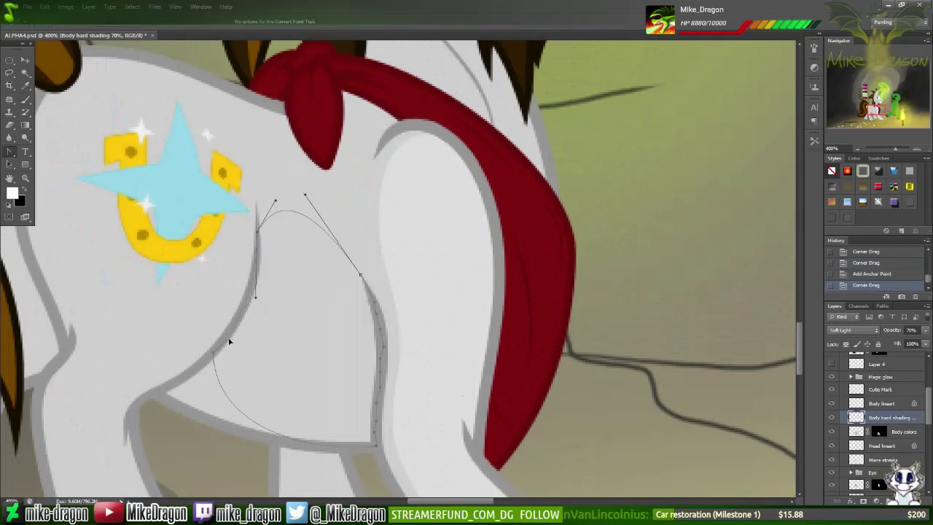
Step: Fine-tune the added anchor point so the belly path follows the hind leg line
{"action": "key", "text": "ctrl+plus"}
{"action": "key", "text": "ctrl+plus"}
{"action": "left_click_drag", "start_coordinate": [211, 170], "coordinate": [212, 173]}
{"action": "key", "text": "ctrl+minus"}
{"action": "key", "text": "ctrl+minus"}
{"action": "key", "text": "ctrl+minus"}
Step: Make a selection from the adjusted belly path, brush it white, and deselect it
{"action": "right_click", "coordinate": [362, 350]}
{"action": "left_click", "coordinate": [393, 430]}
{"action": "key", "text": "Return"}
{"action": "key", "text": "b"}
{"action": "key", "text": "ctrl+d"}
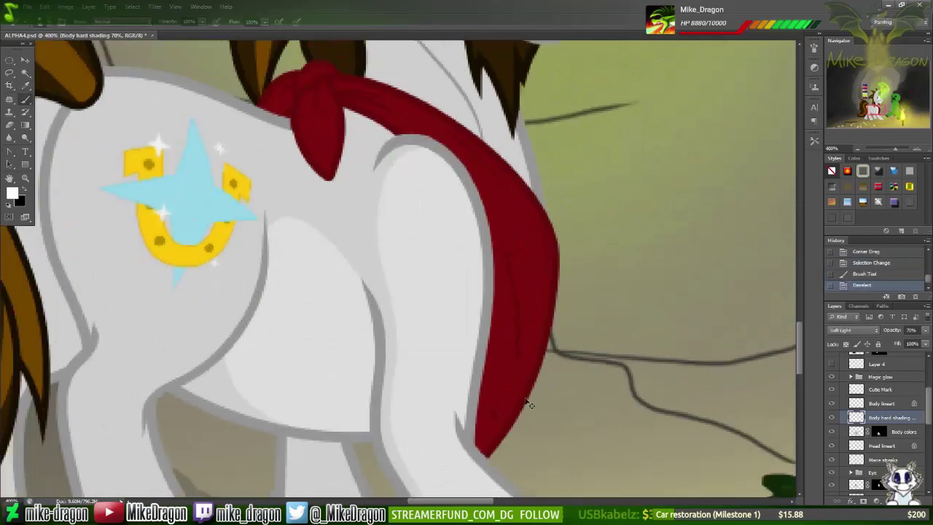
Step: Undo the belly paint and pull the path's lower rear edge inward to flatten its curve
{"action": "key", "text": "h"}
{"action": "left_click", "coordinate": [529, 403]}
{"action": "key", "text": "ctrl+alt+z"}
{"action": "key", "text": "ctrl+alt+z"}
{"action": "key", "text": "ctrl+alt+z"}
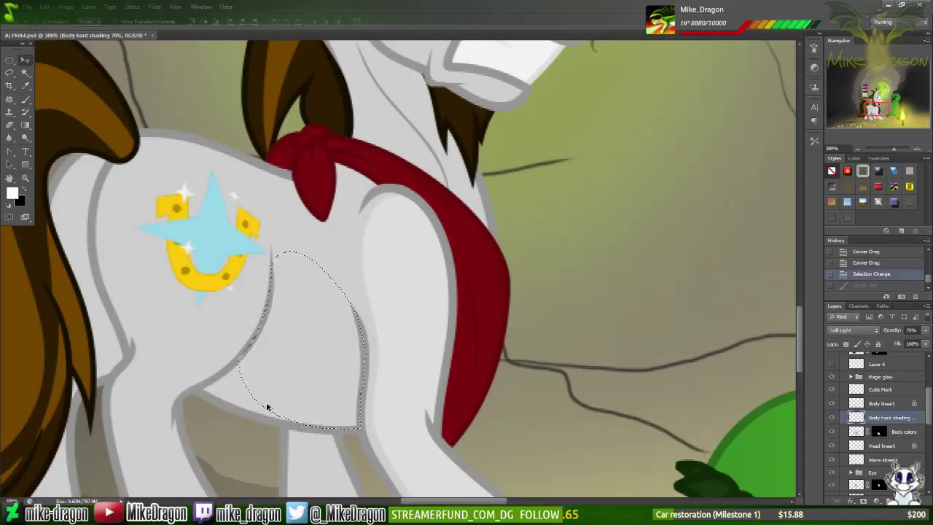
{"action": "key", "text": "p"}
{"action": "left_click_drag", "start_coordinate": [242, 360], "coordinate": [301, 376]}
{"action": "left_click_drag", "start_coordinate": [318, 433], "coordinate": [333, 398]}
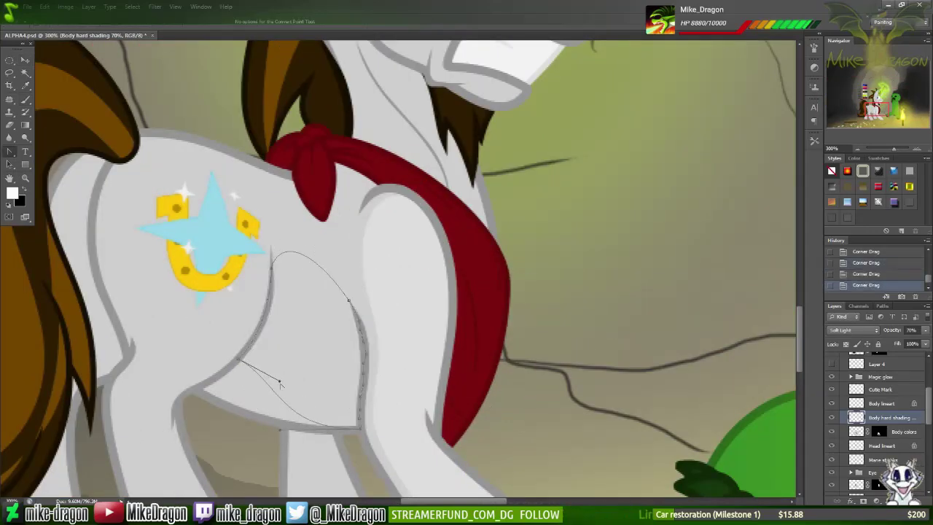
Step: Make a selection from the flattened belly path, brush it white, and deselect it
{"action": "right_click", "coordinate": [321, 356]}
{"action": "left_click", "coordinate": [349, 199]}
{"action": "key", "text": "Return"}
{"action": "key", "text": "b"}
{"action": "key", "text": "h"}
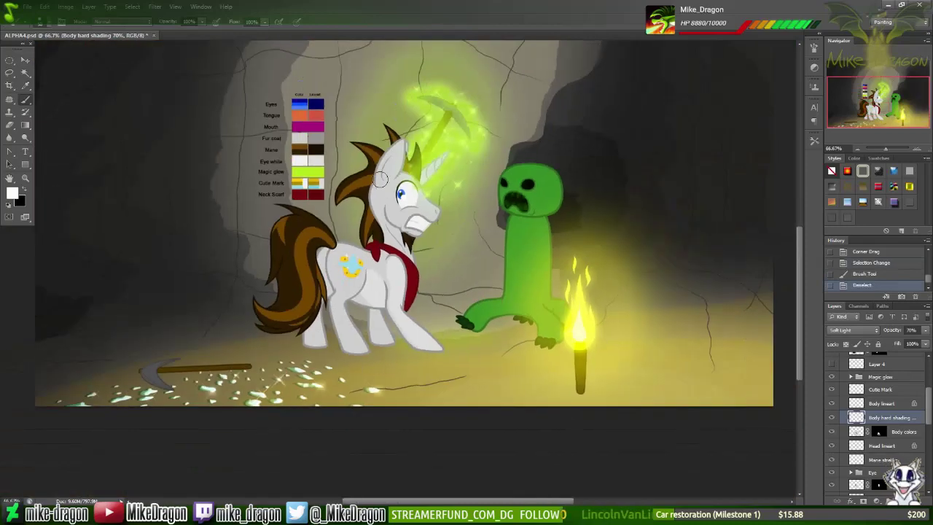
Step: Restore the belly path's rounded lower rear edge, convert it to a selection, brush it white, and deselect it
{"action": "left_click_drag", "start_coordinate": [379, 177], "coordinate": [393, 264]}
{"action": "right_click", "coordinate": [281, 198]}
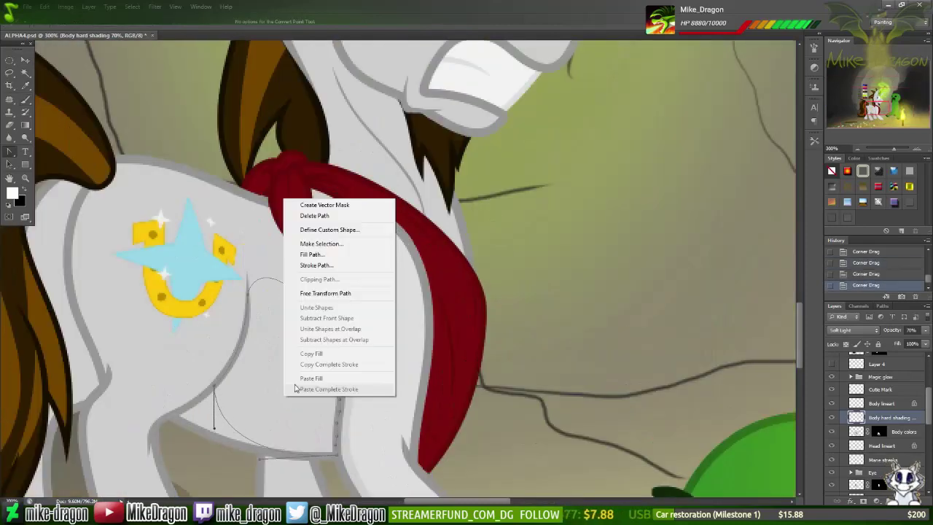
{"action": "left_click", "coordinate": [306, 243]}
{"action": "left_click_drag", "start_coordinate": [290, 294], "coordinate": [285, 365]}
{"action": "key", "text": "h"}
{"action": "key", "text": "ctrl+plus"}
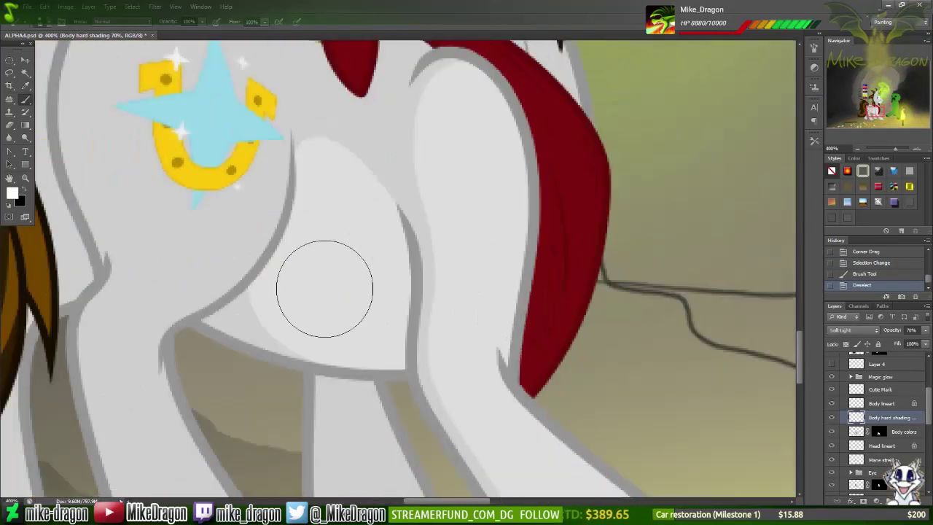
{"action": "key", "text": "ctrl+d"}
Step: Trace a closed Pen tool path around the belly's front edge beside the foreleg, down to the underside
{"action": "key", "text": "p"}
{"action": "left_click", "coordinate": [389, 188]}
{"action": "left_click", "coordinate": [342, 362]}
{"action": "left_click", "coordinate": [363, 364]}
{"action": "left_click", "coordinate": [390, 369]}
{"action": "left_click", "coordinate": [412, 366]}
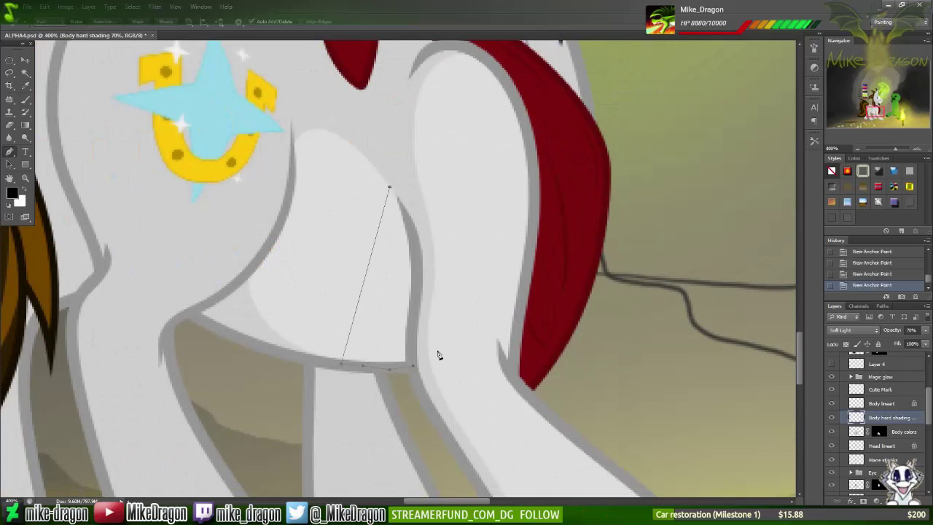
{"action": "left_click", "coordinate": [390, 188]}
Step: Curve the new path's inner edge so it bows along the foreleg line and sweeps under the belly
{"action": "mouse_move", "coordinate": [389, 188]}
{"action": "left_mouse_down"}
{"action": "mouse_move", "coordinate": [437, 353]}
{"action": "mouse_move", "coordinate": [389, 188]}
{"action": "left_mouse_up"}
{"action": "left_click_drag", "start_coordinate": [342, 362], "coordinate": [338, 366]}
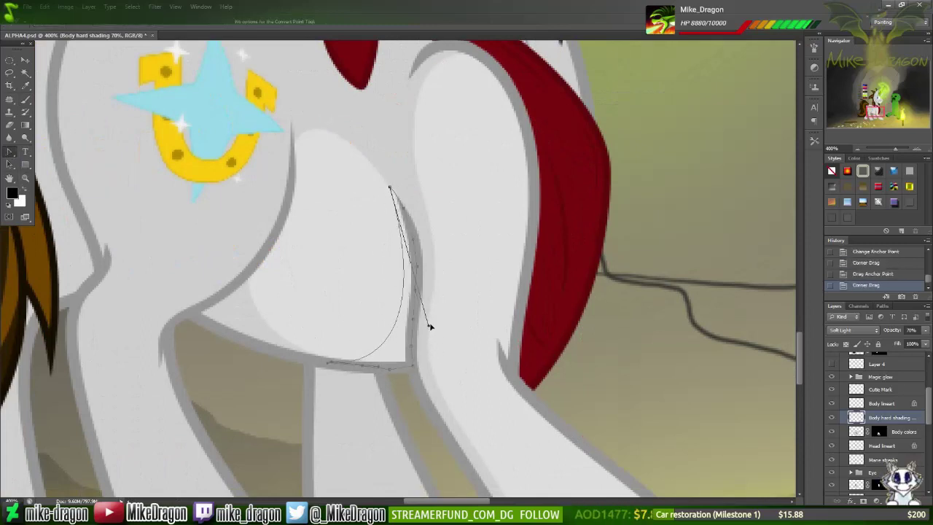
{"action": "right_click", "coordinate": [395, 153]}
{"action": "key", "text": "Escape"}
{"action": "mouse_move", "coordinate": [405, 284]}
{"action": "left_mouse_down"}
{"action": "mouse_move", "coordinate": [413, 270]}
{"action": "mouse_move", "coordinate": [423, 318]}
{"action": "mouse_move", "coordinate": [414, 291]}
{"action": "left_mouse_up"}
Step: Turn the front-edge path into a selection, brush black inside it on the body hard shading layer, and deselect it
{"action": "key", "text": "ctrl+Return"}
{"action": "key", "text": "b"}
{"action": "left_click", "coordinate": [336, 358]}
{"action": "key", "text": "ctrl+d"}
{"action": "key", "text": "ctrl+1"}
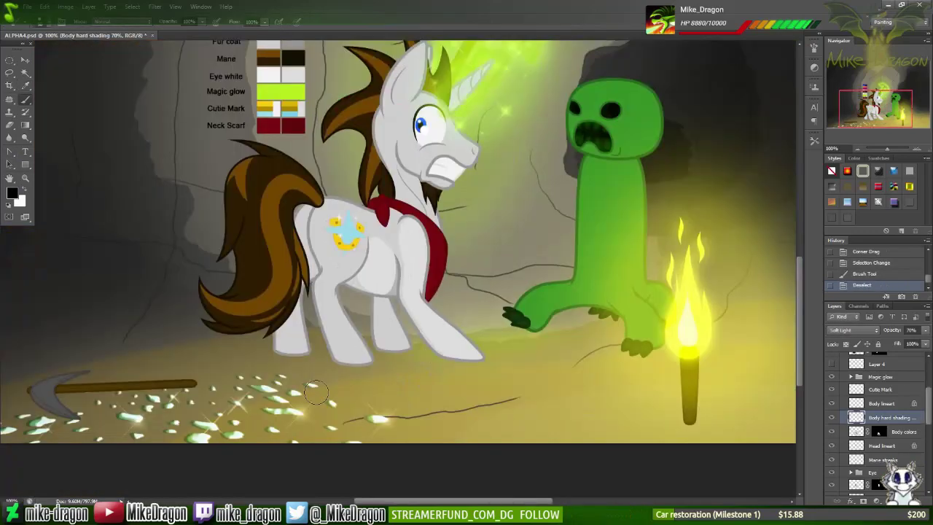
Step: Undo the front-edge shading and readjust the path's inner curve closer to the foreleg and underside
{"action": "scroll", "coordinate": [315, 390], "scroll_direction": "up", "scroll_amount": 5}
{"action": "key", "text": "ctrl+alt+z"}
{"action": "key", "text": "ctrl+alt+z"}
{"action": "key", "text": "ctrl+alt+z"}
{"action": "key", "text": "a"}
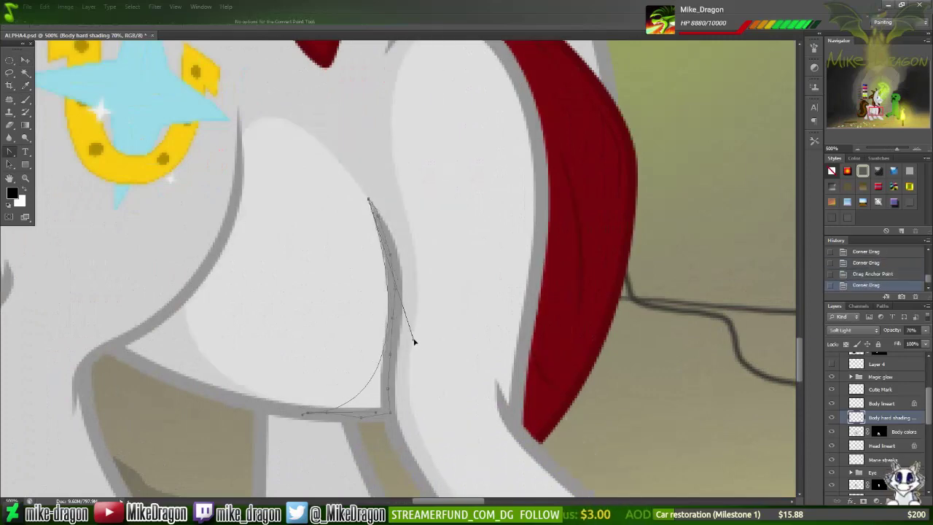
{"action": "left_click_drag", "start_coordinate": [419, 338], "coordinate": [412, 318]}
{"action": "left_click_drag", "start_coordinate": [359, 415], "coordinate": [387, 414]}
Step: Make a selection from the readjusted front-edge path, brush it black, and deselect it
{"action": "key", "text": "ctrl+Return"}
{"action": "key", "text": "b"}
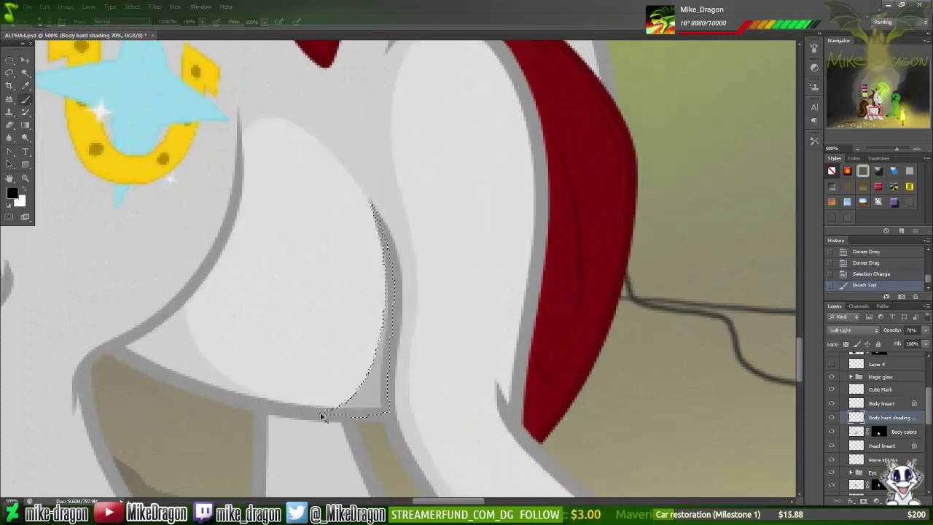
{"action": "left_click", "coordinate": [323, 413]}
{"action": "key", "text": "ctrl+d"}
{"action": "key", "text": "ctrl+1"}
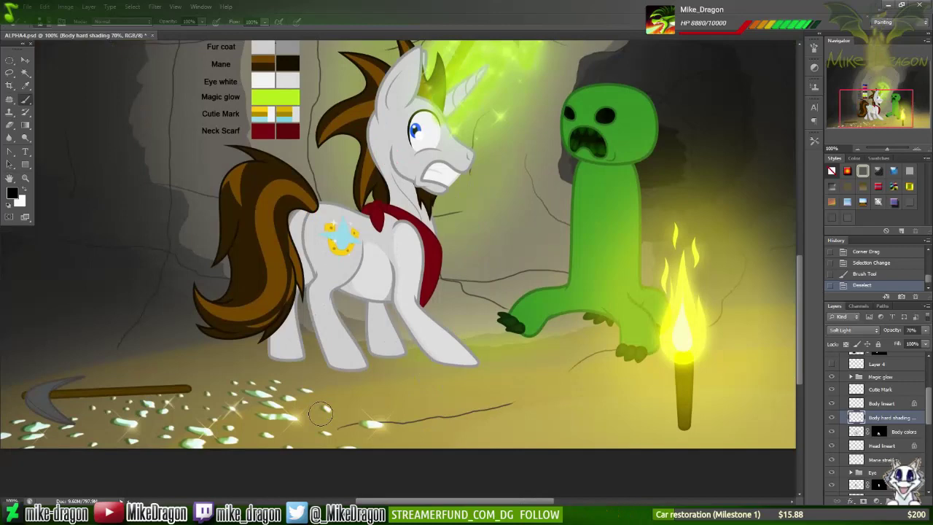
Step: Move the Cutie Mark layer below the Body lineart layer, directly above the body hard shading layer
{"action": "scroll", "coordinate": [494, 210], "scroll_direction": "up", "scroll_amount": 2}
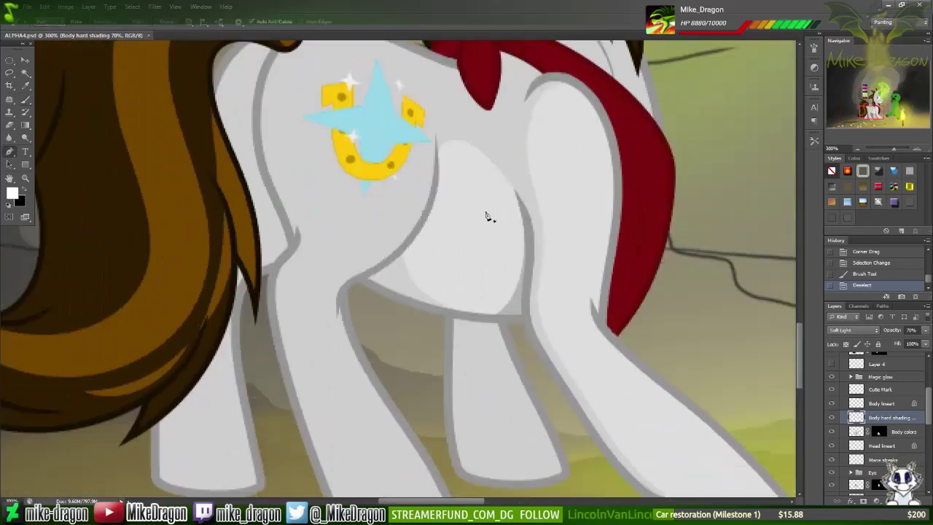
{"action": "left_click", "coordinate": [857, 389]}
{"action": "left_click_drag", "start_coordinate": [856, 390], "coordinate": [875, 410]}
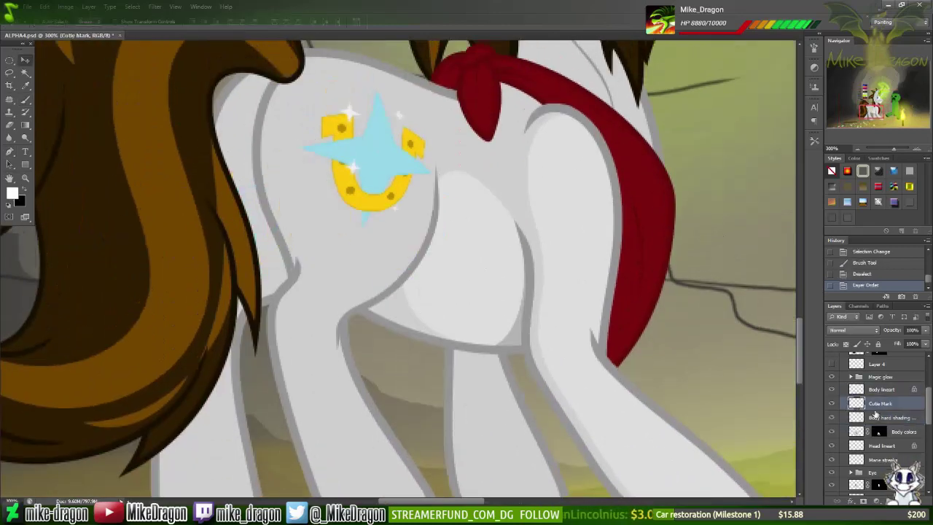
Step: Activate the Body hard shading layer and start a pen path at the upper end of the thigh line beside the cutie mark
{"action": "left_click", "coordinate": [878, 417]}
{"action": "scroll", "coordinate": [453, 156], "scroll_direction": "up", "scroll_amount": 4}
{"action": "scroll", "coordinate": [453, 157], "scroll_direction": "down", "scroll_amount": 2}
{"action": "left_click", "coordinate": [472, 199]}
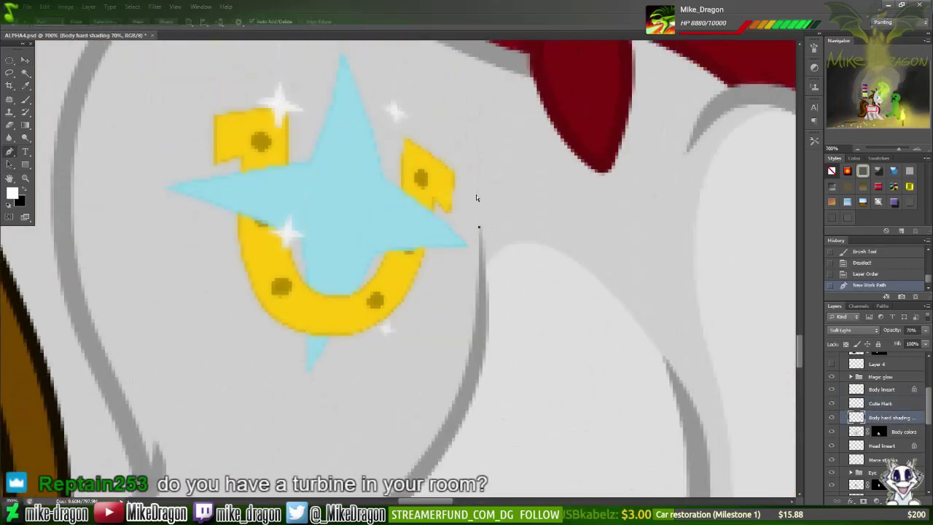
{"action": "scroll", "coordinate": [477, 218], "scroll_direction": "down", "scroll_amount": 2}
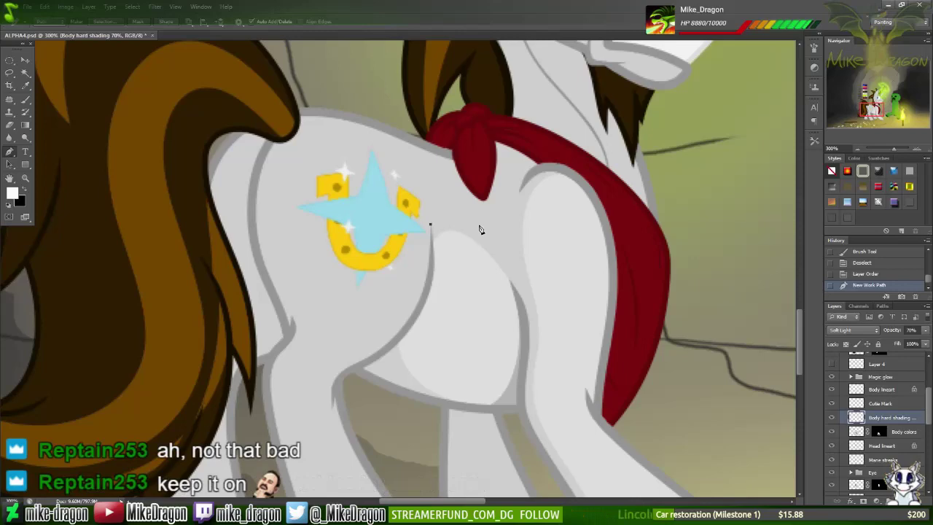
{"action": "scroll", "coordinate": [480, 230], "scroll_direction": "down", "scroll_amount": 3}
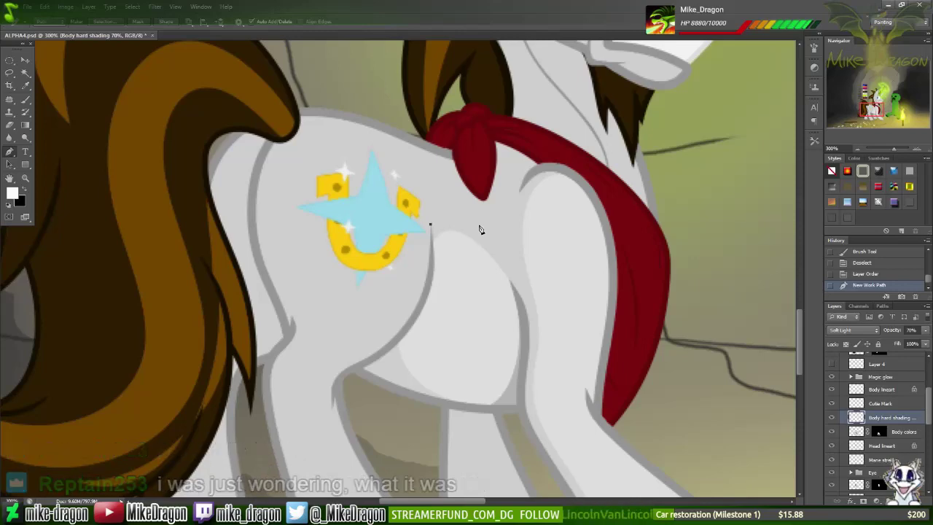
Step: Check the local forecast in the Weather app from the desktop and return to the drawing in Photoshop
{"action": "key", "text": "super+d"}
{"action": "left_click", "coordinate": [868, 140]}
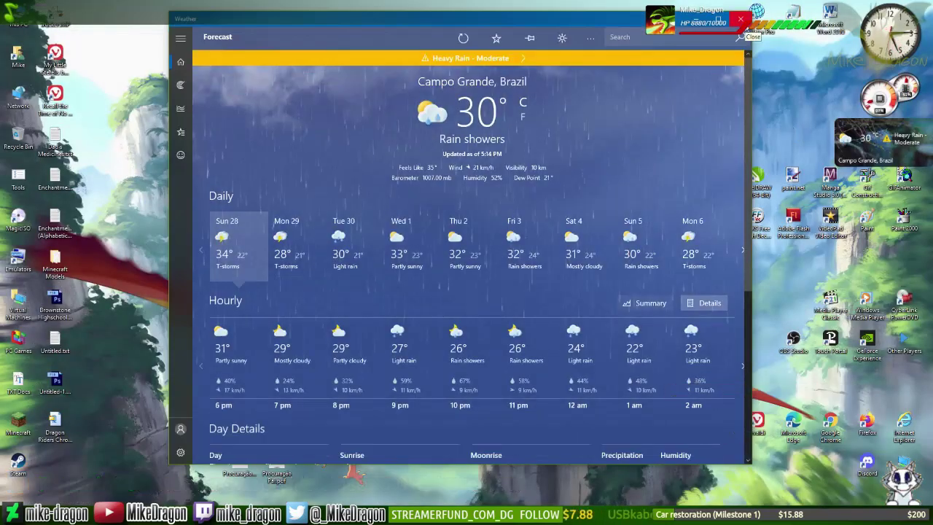
{"action": "key", "text": "alt+Tab"}
Step: Extend the pen path over the cutie mark, down the rear side of the near hind leg and along the hoof's bottom edge
{"action": "scroll", "coordinate": [464, 155], "scroll_direction": "down", "scroll_amount": 1}
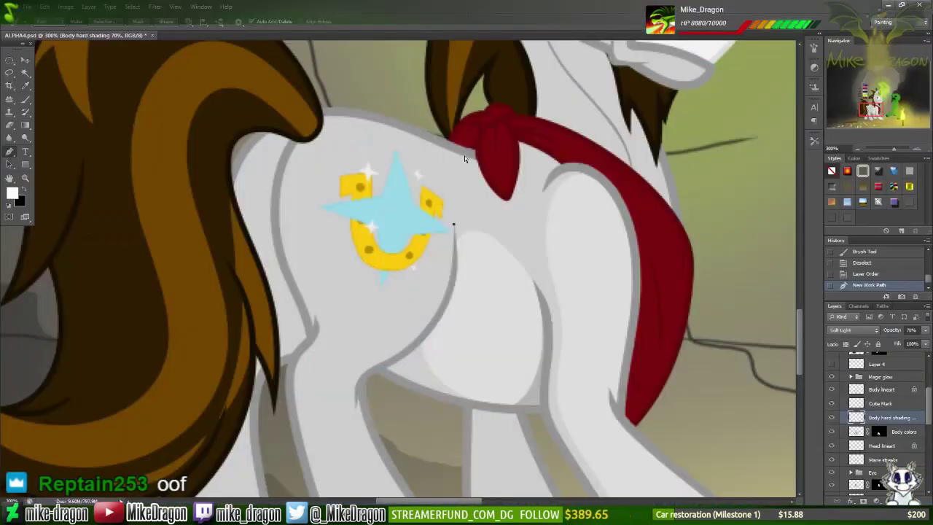
{"action": "left_click_drag", "start_coordinate": [464, 156], "coordinate": [111, 197]}
{"action": "left_click", "coordinate": [80, 185]}
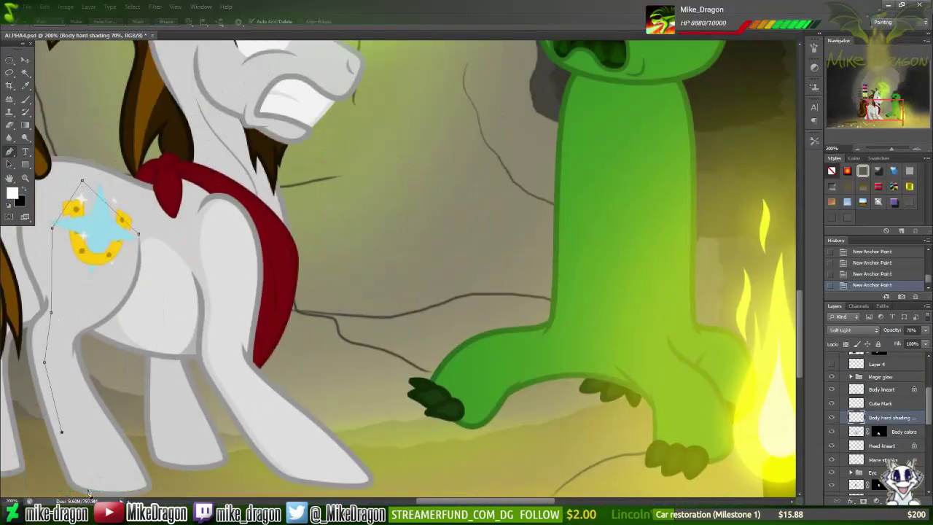
{"action": "scroll", "coordinate": [89, 493], "scroll_direction": "up", "scroll_amount": 3}
{"action": "left_click", "coordinate": [486, 459]}
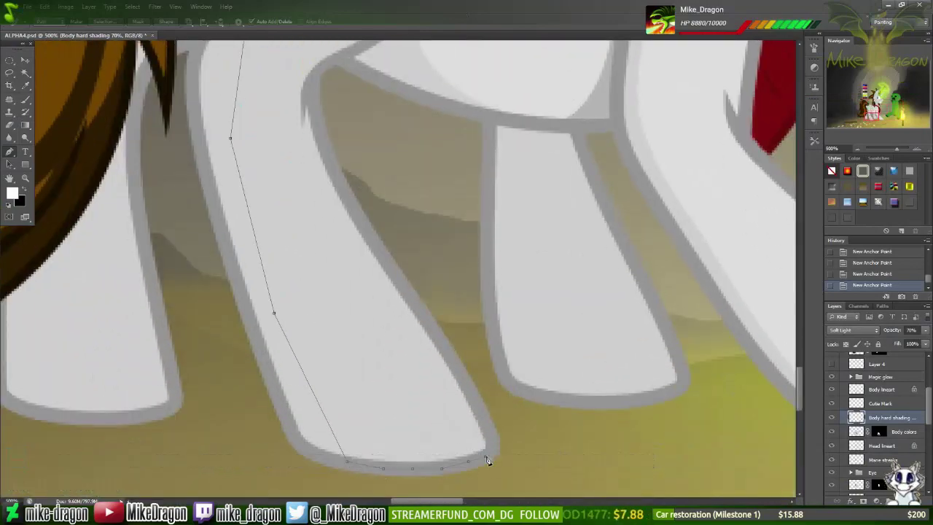
Step: Trace the front side of the hind leg and the thigh line up from the hoof and close the path at its starting point
{"action": "scroll", "coordinate": [412, 245], "scroll_direction": "up", "scroll_amount": 3}
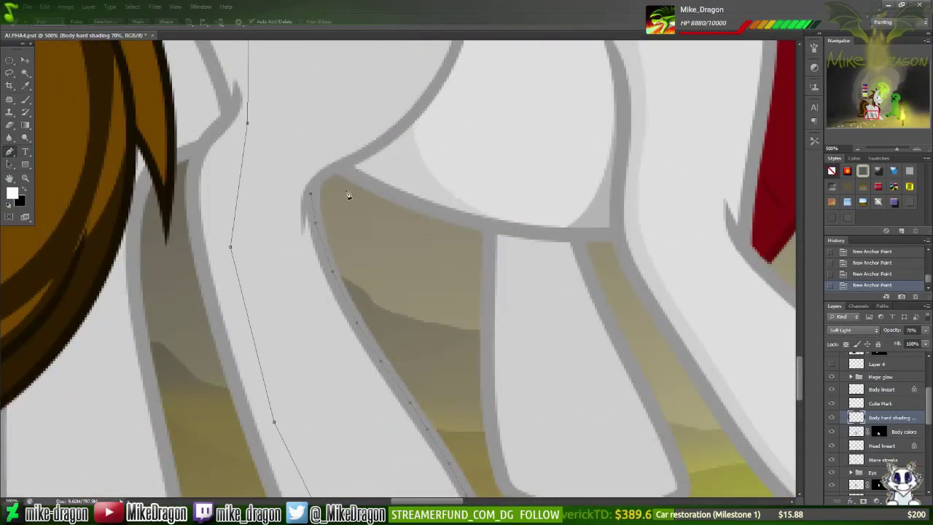
{"action": "scroll", "coordinate": [348, 195], "scroll_direction": "up", "scroll_amount": 5}
{"action": "scroll", "coordinate": [453, 336], "scroll_direction": "up", "scroll_amount": 3}
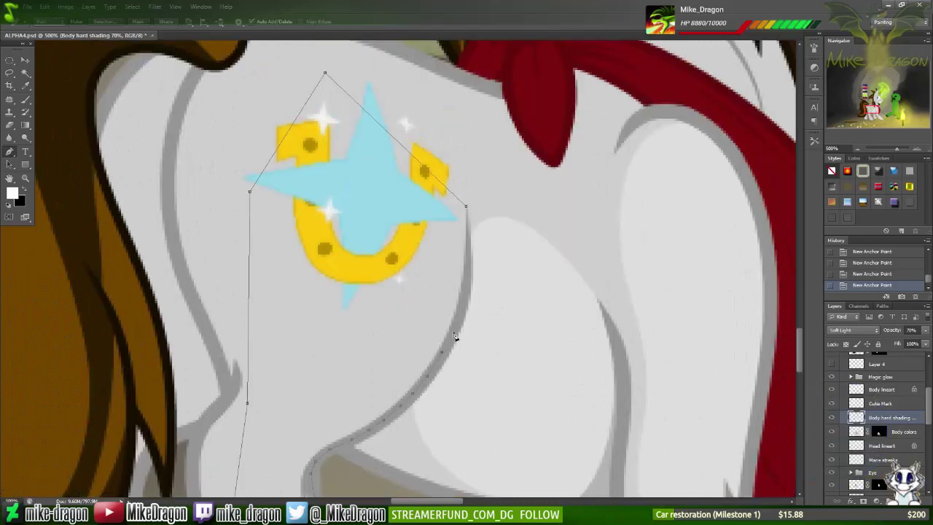
{"action": "left_click", "coordinate": [468, 211]}
{"action": "scroll", "coordinate": [389, 119], "scroll_direction": "down", "scroll_amount": 2}
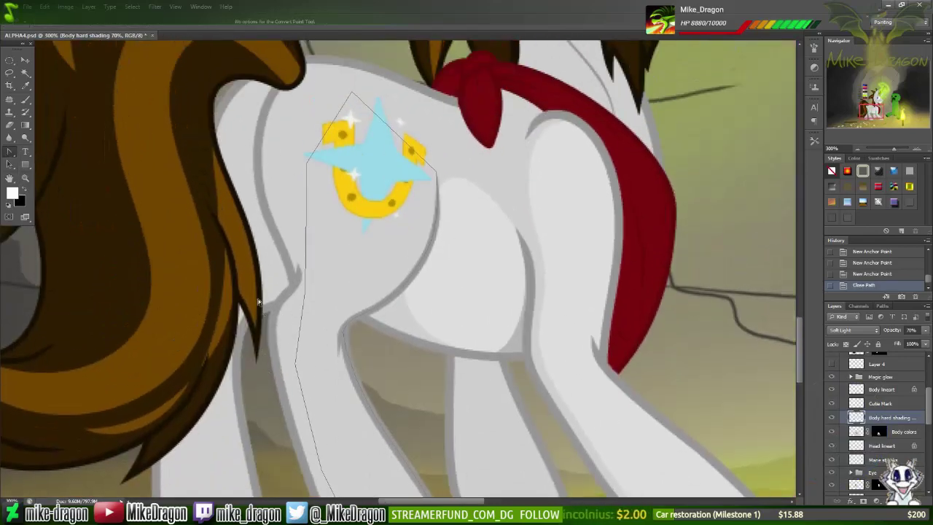
Step: Curve the upper path segments with the Convert Point tool so they round the cutie mark and follow the hip down to the knee
{"action": "left_click_drag", "start_coordinate": [436, 173], "coordinate": [299, 104]}
{"action": "left_click_drag", "start_coordinate": [306, 161], "coordinate": [308, 210]}
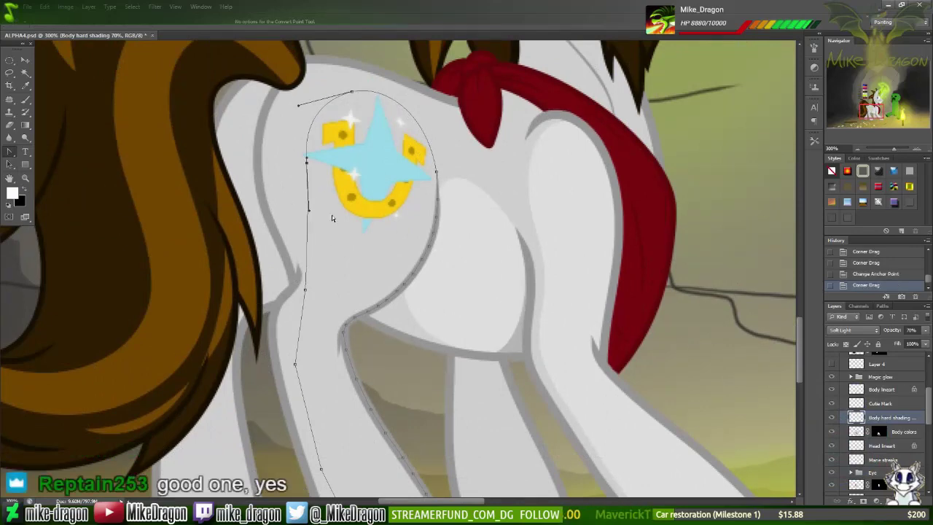
{"action": "left_click_drag", "start_coordinate": [304, 290], "coordinate": [339, 250]}
{"action": "left_click_drag", "start_coordinate": [306, 161], "coordinate": [301, 166]}
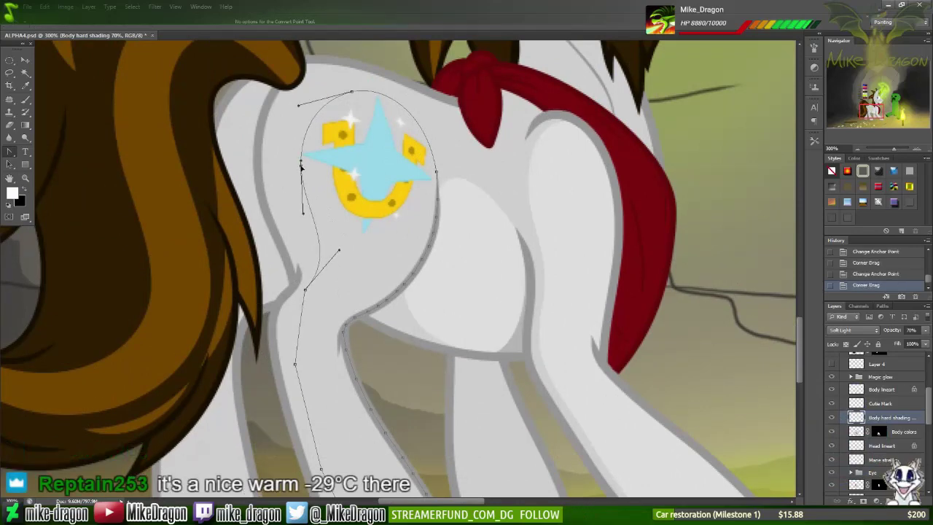
{"action": "left_click_drag", "start_coordinate": [340, 248], "coordinate": [280, 325]}
{"action": "scroll", "coordinate": [282, 320], "scroll_direction": "down", "scroll_amount": 2}
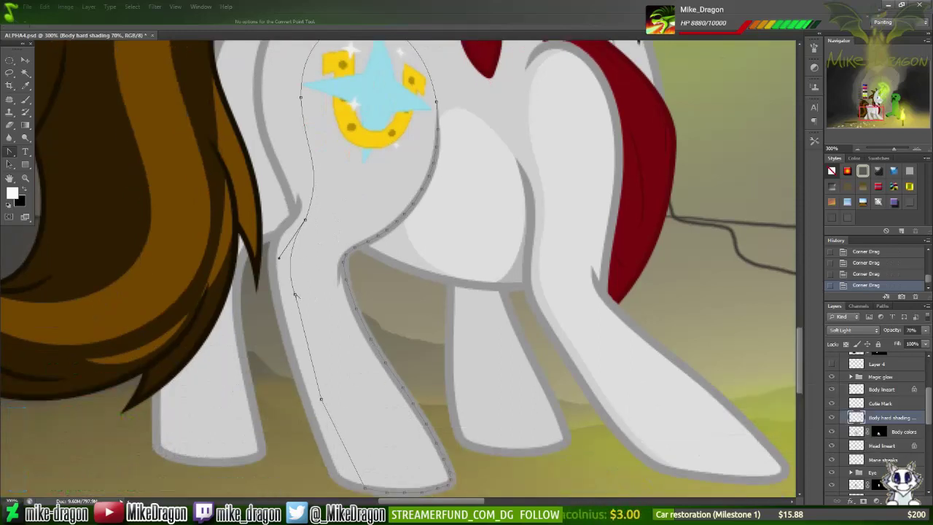
Step: Curve the path along the rear side of the lower hind leg and delete the surplus anchor point above the hoof
{"action": "left_click_drag", "start_coordinate": [298, 309], "coordinate": [275, 250]}
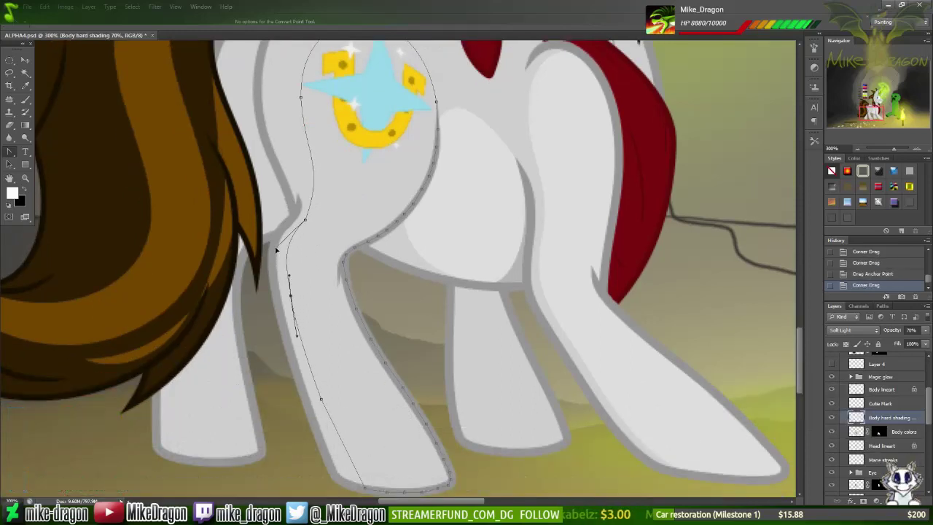
{"action": "scroll", "coordinate": [318, 400], "scroll_direction": "down", "scroll_amount": 1}
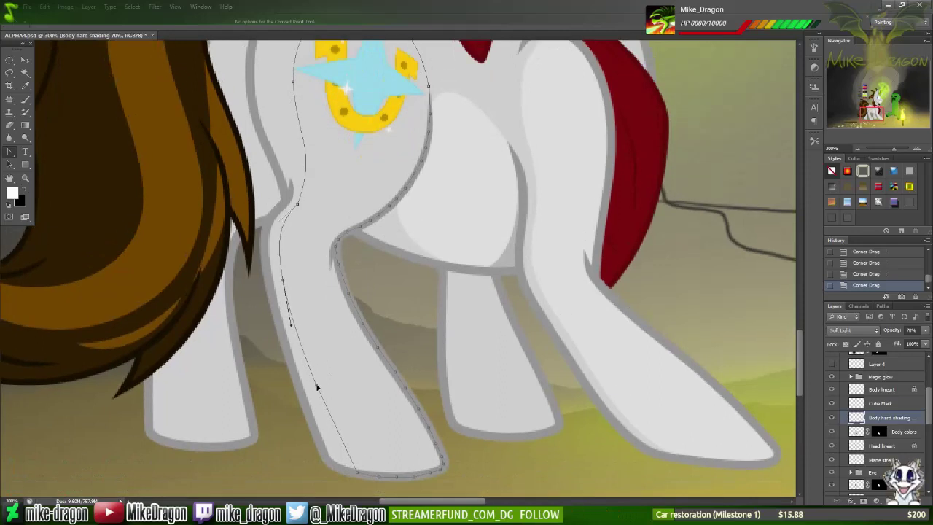
{"action": "left_click_drag", "start_coordinate": [314, 382], "coordinate": [327, 413]}
{"action": "key", "text": "ctrl+alt+z"}
{"action": "key", "text": "ctrl+alt+z"}
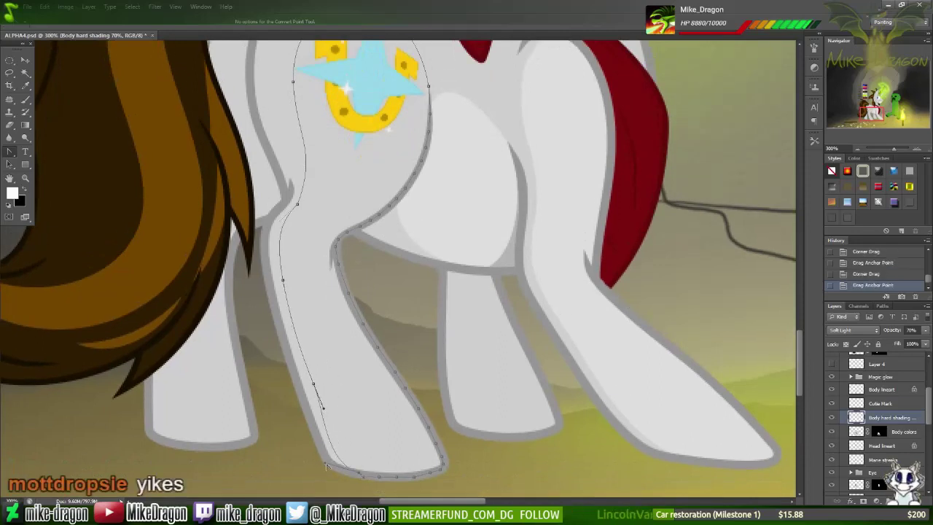
{"action": "key", "text": "Delete"}
{"action": "left_click_drag", "start_coordinate": [331, 453], "coordinate": [325, 460]}
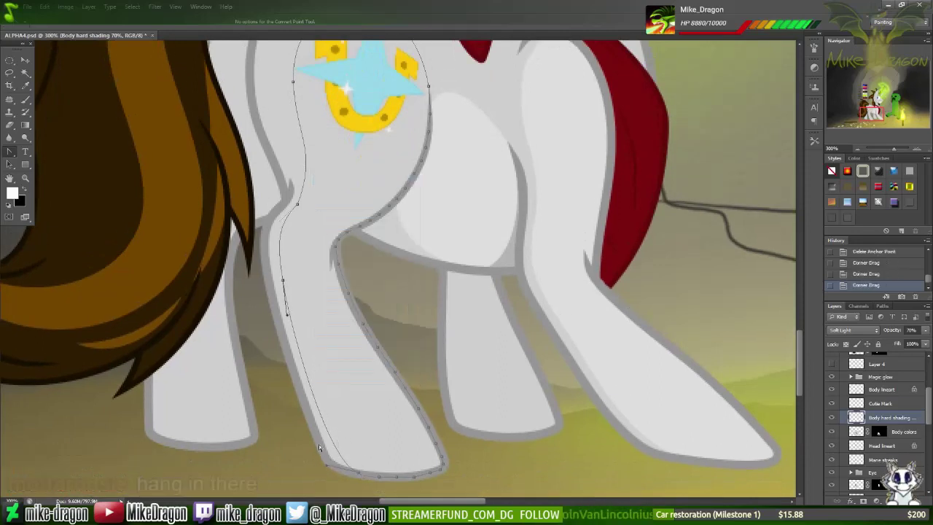
Step: Refine the path's bend at the hind knee by adjusting its handles and adding an anchor point between the existing ones
{"action": "left_click", "coordinate": [288, 321]}
{"action": "left_click_drag", "start_coordinate": [288, 321], "coordinate": [288, 312]}
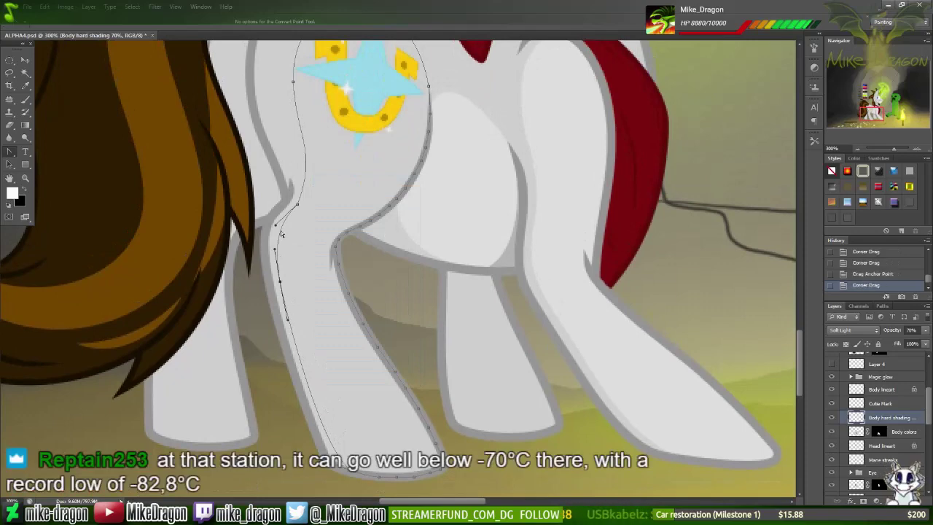
{"action": "left_click_drag", "start_coordinate": [282, 233], "coordinate": [277, 229]}
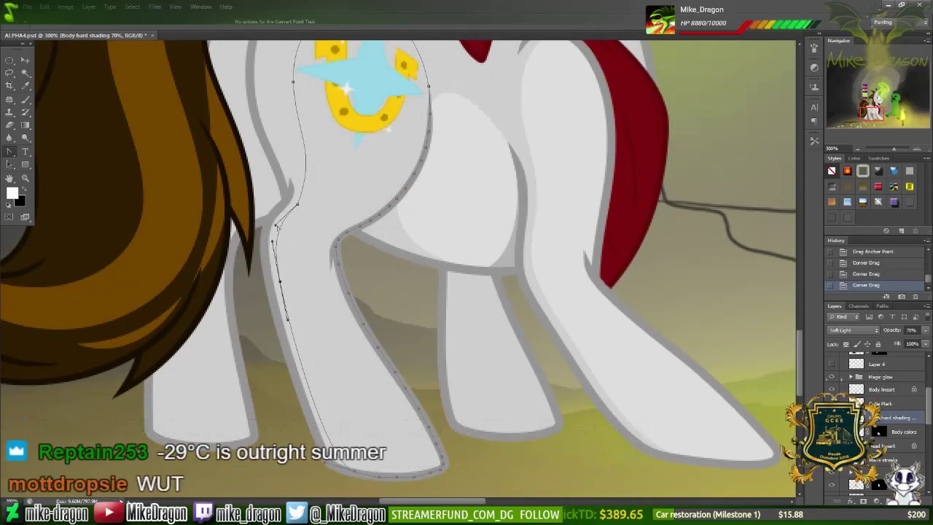
{"action": "left_click", "coordinate": [289, 217]}
{"action": "key", "text": "ctrl+plus"}
{"action": "key", "text": "ctrl+plus"}
{"action": "key", "text": "ctrl+plus"}
{"action": "left_click_drag", "start_coordinate": [351, 248], "coordinate": [355, 250]}
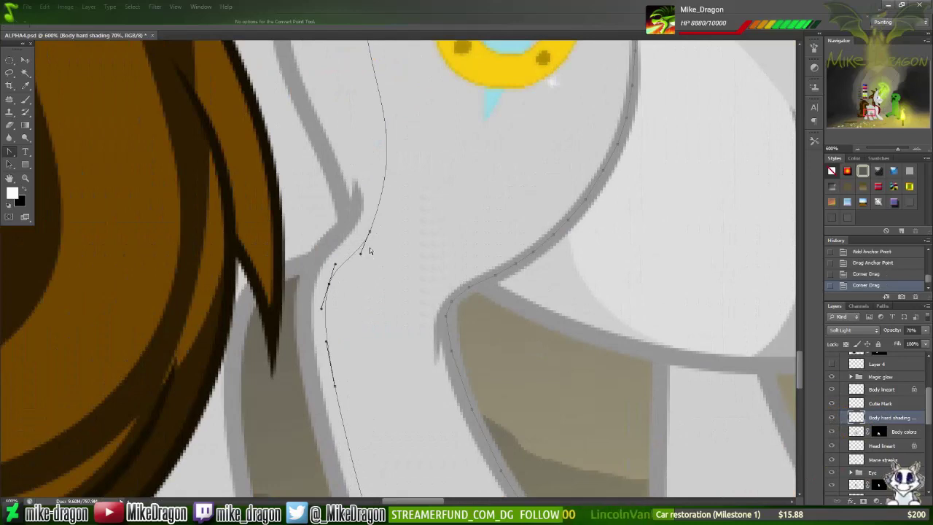
{"action": "key", "text": "ctrl+minus"}
Step: Smooth the rounded path segments above and behind the cutie mark by adjusting their direction handles
{"action": "scroll", "coordinate": [370, 247], "scroll_direction": "up", "scroll_amount": 5}
{"action": "scroll", "coordinate": [395, 328], "scroll_direction": "up", "scroll_amount": 3}
{"action": "left_click_drag", "start_coordinate": [446, 168], "coordinate": [370, 174]}
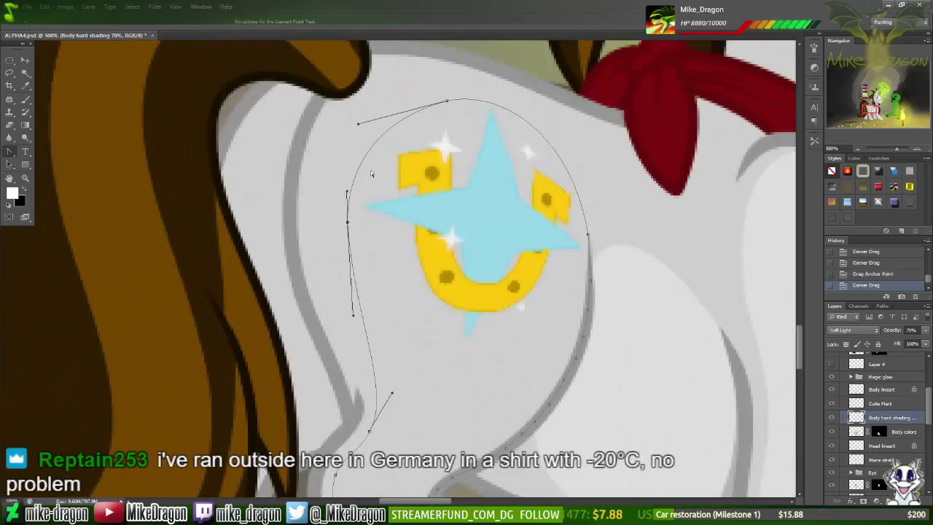
{"action": "left_click_drag", "start_coordinate": [494, 96], "coordinate": [501, 93]}
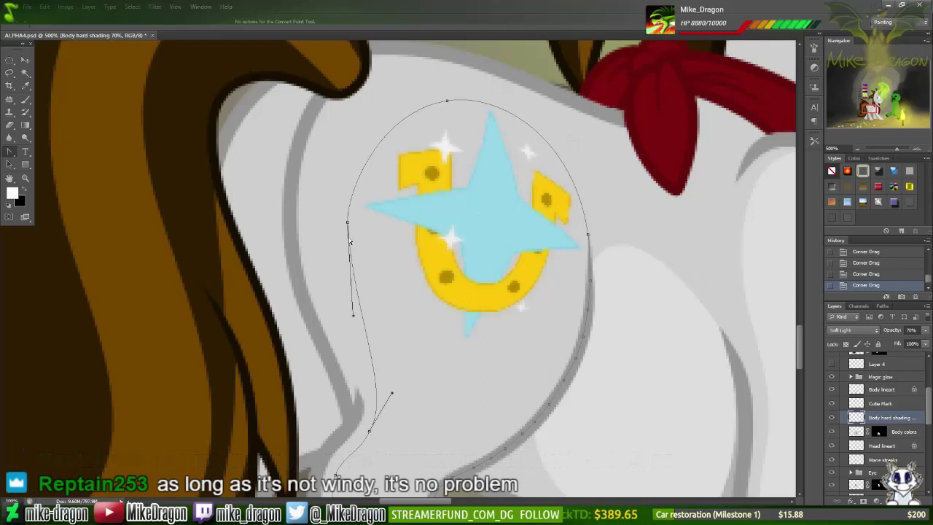
{"action": "left_click_drag", "start_coordinate": [350, 242], "coordinate": [341, 299]}
Step: Convert the hind leg path to a selection and brush a white highlight inside it on the Body hard shading layer
{"action": "scroll", "coordinate": [413, 224], "scroll_direction": "down", "scroll_amount": 3}
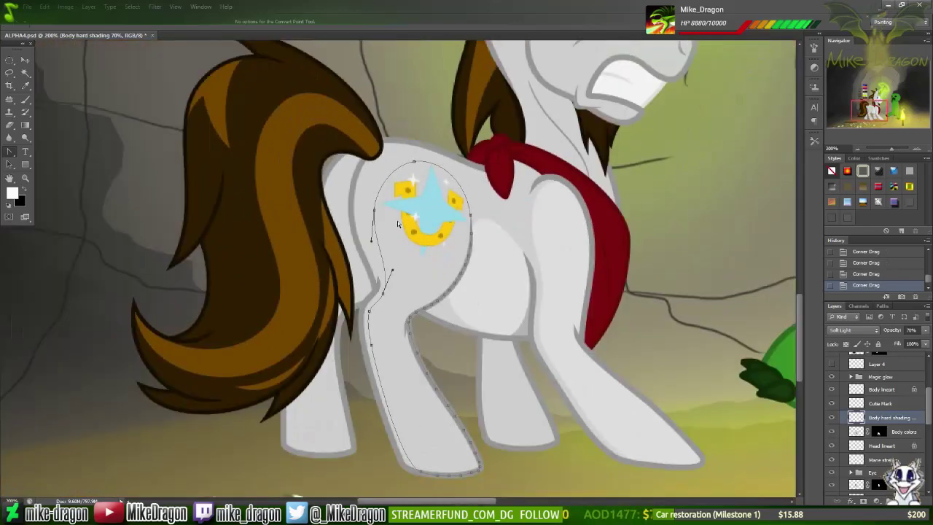
{"action": "right_click", "coordinate": [393, 211]}
{"action": "left_click", "coordinate": [423, 258]}
{"action": "key", "text": "Return"}
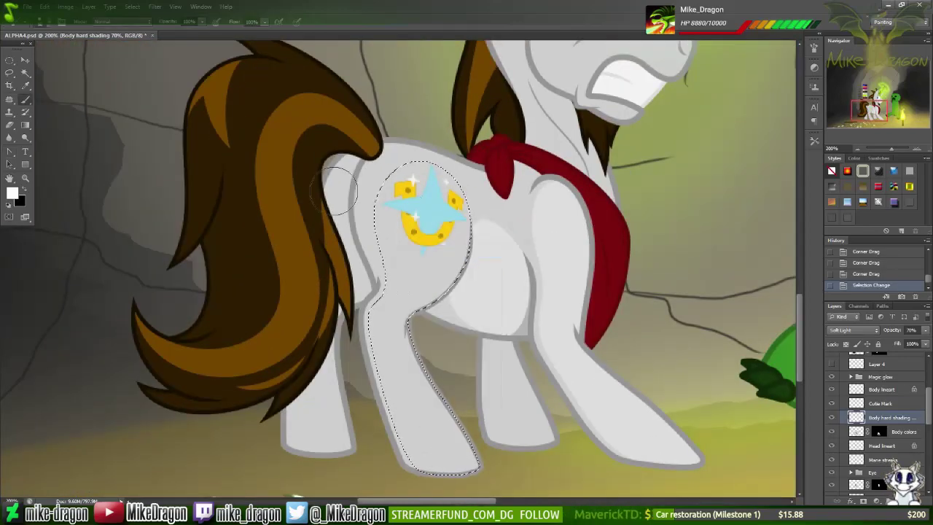
{"action": "key", "text": "b"}
{"action": "left_click_drag", "start_coordinate": [408, 189], "coordinate": [455, 240]}
Step: Place the Cutie Mark layer directly beneath the Body hard shading layer and clear the selection
{"action": "key", "text": "ctrl+]"}
{"action": "key", "text": "ctrl+d"}
{"action": "key", "text": "ctrl+1"}
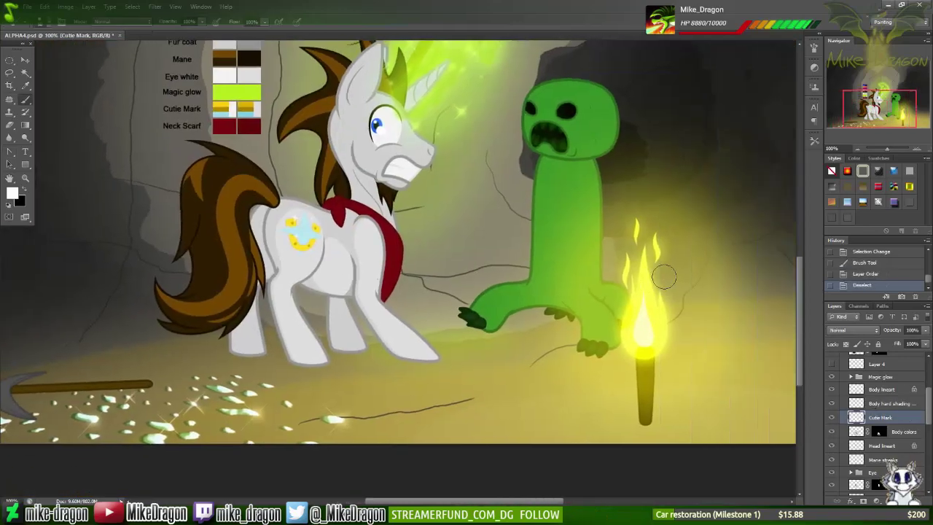
{"action": "key", "text": "v"}
{"action": "scroll", "coordinate": [290, 284], "scroll_direction": "up", "scroll_amount": 3}
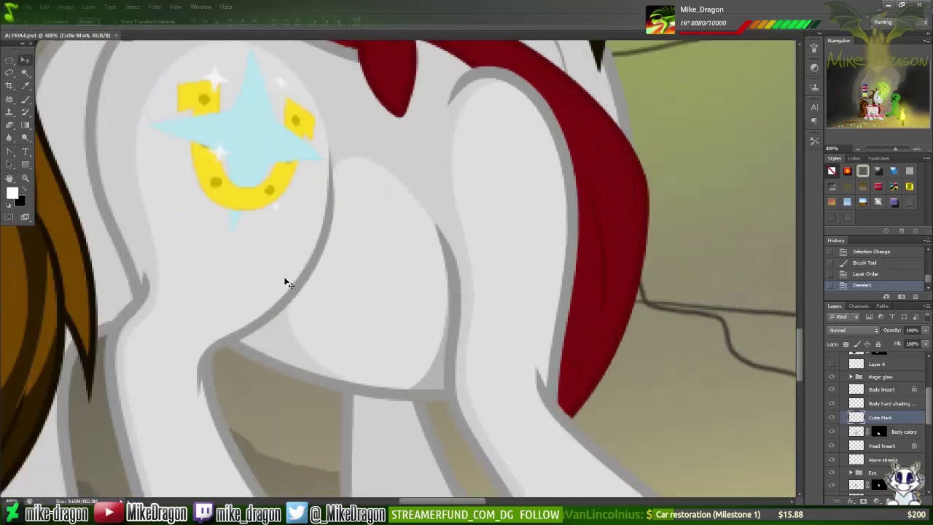
{"action": "key", "text": "ctrl+z"}
{"action": "key", "text": "ctrl+z"}
{"action": "key", "text": "ctrl+1"}
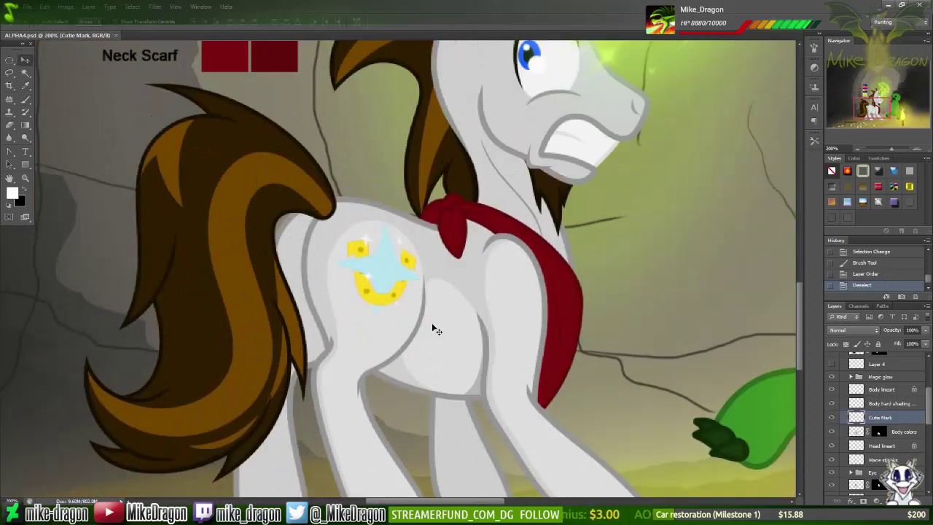
Step: Start a pen path between the front shoulder line and the scarf, and make black the foreground colour
{"action": "scroll", "coordinate": [451, 241], "scroll_direction": "up", "scroll_amount": 5}
{"action": "key", "text": "p"}
{"action": "left_click", "coordinate": [517, 323]}
{"action": "left_click", "coordinate": [537, 250]}
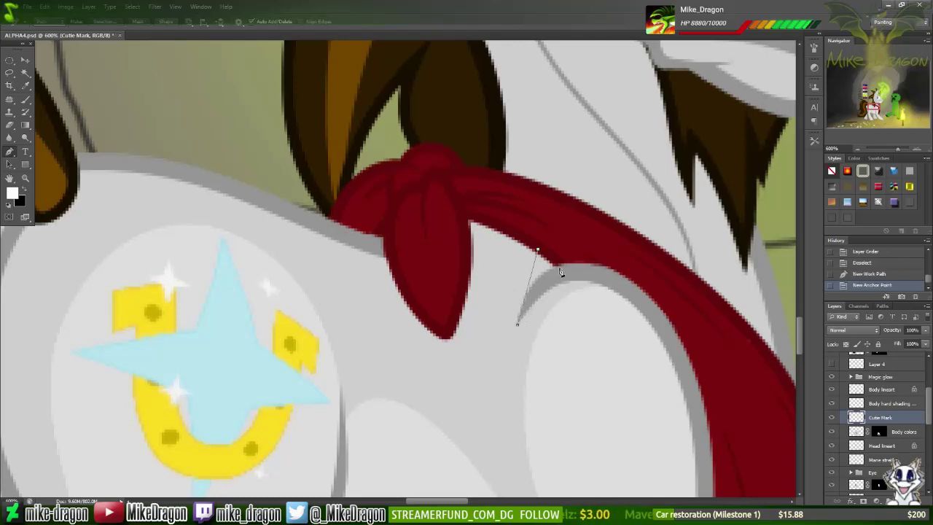
{"action": "key", "text": "x"}
{"action": "left_click", "coordinate": [538, 250], "text": "alt"}
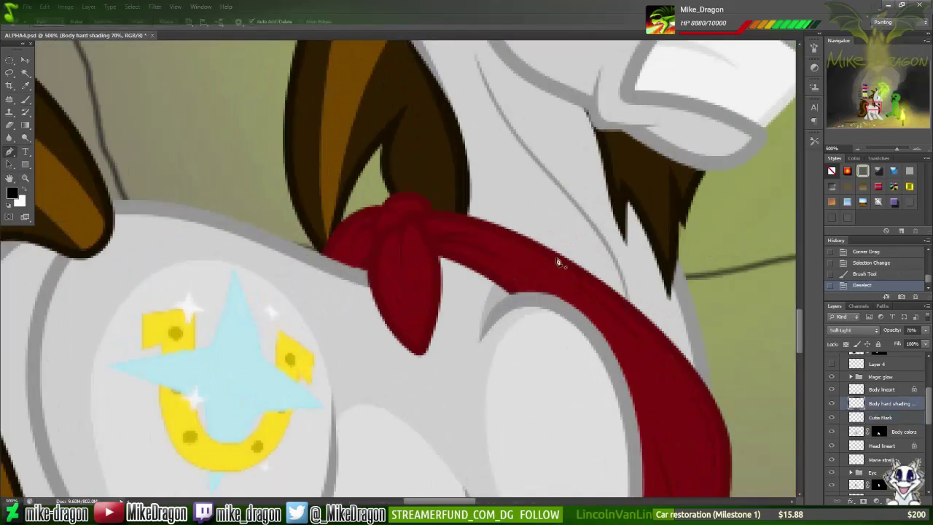
Step: Draw a closed pen path for the shadow under the scarf, between its knot and the front shoulder, on the Body hard shading layer
{"action": "left_click", "coordinate": [441, 275]}
{"action": "left_click", "coordinate": [454, 256]}
{"action": "left_click", "coordinate": [485, 275]}
{"action": "left_click", "coordinate": [470, 268]}
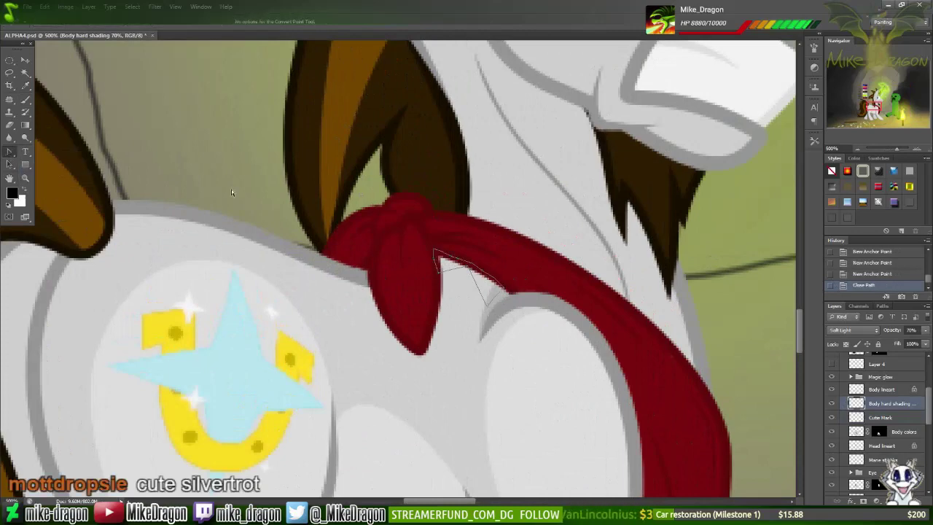
Step: Curve the lower edge of the scarf shadow path with the Convert Point tool
{"action": "key", "text": "ctrl+minus"}
{"action": "key", "text": "ctrl+minus"}
{"action": "key", "text": "ctrl+minus"}
{"action": "key", "text": "ctrl+plus"}
{"action": "key", "text": "ctrl+plus"}
{"action": "key", "text": "ctrl+plus"}
{"action": "key", "text": "ctrl+plus"}
{"action": "mouse_move", "coordinate": [479, 343]}
{"action": "left_mouse_down"}
{"action": "mouse_move", "coordinate": [475, 333]}
{"action": "mouse_move", "coordinate": [510, 285]}
{"action": "left_mouse_up"}
{"action": "left_click", "coordinate": [427, 300], "text": "alt"}
Step: Brush the scarf shadow in black inside a selection made from the path, and save the document
{"action": "key", "text": "ctrl+Return"}
{"action": "key", "text": "b"}
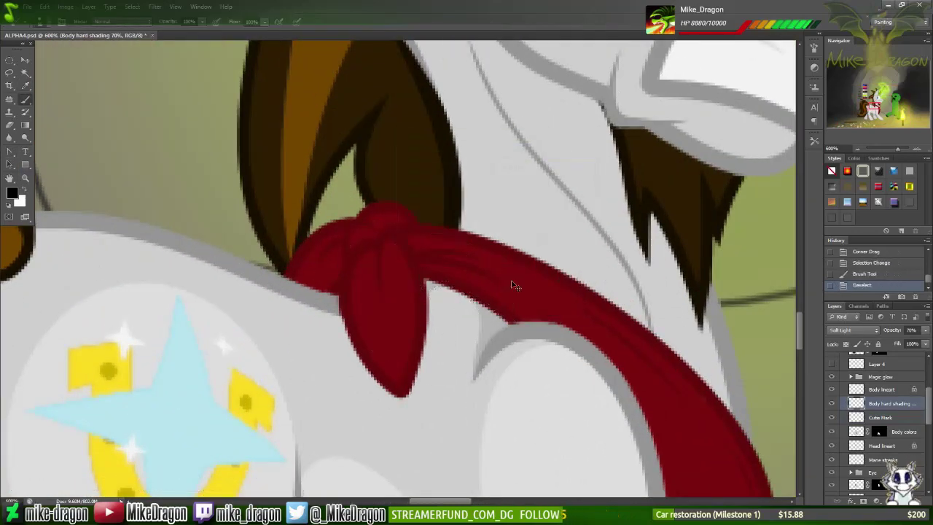
{"action": "key", "text": "ctrl+d"}
{"action": "key", "text": "ctrl+1"}
{"action": "key", "text": "ctrl+s"}
Step: Draw a narrow closed pen path at the lower tip of the front shoulder line
{"action": "key", "text": "ctrl+plus"}
{"action": "key", "text": "ctrl+plus"}
{"action": "key", "text": "p"}
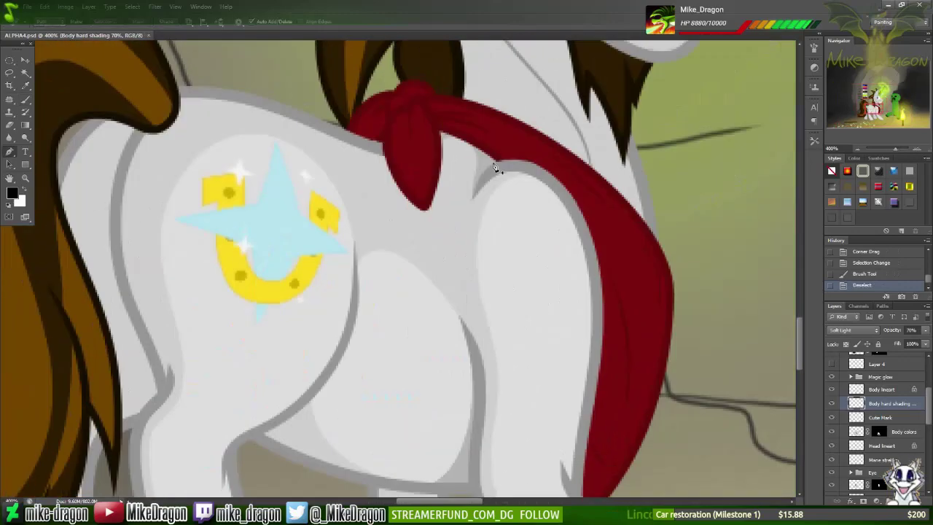
{"action": "left_click", "coordinate": [481, 188]}
{"action": "left_click", "coordinate": [463, 223]}
Step: Bend the sides of the narrow shoulder path into curves with the Convert Point tool
{"action": "right_click", "coordinate": [9, 151]}
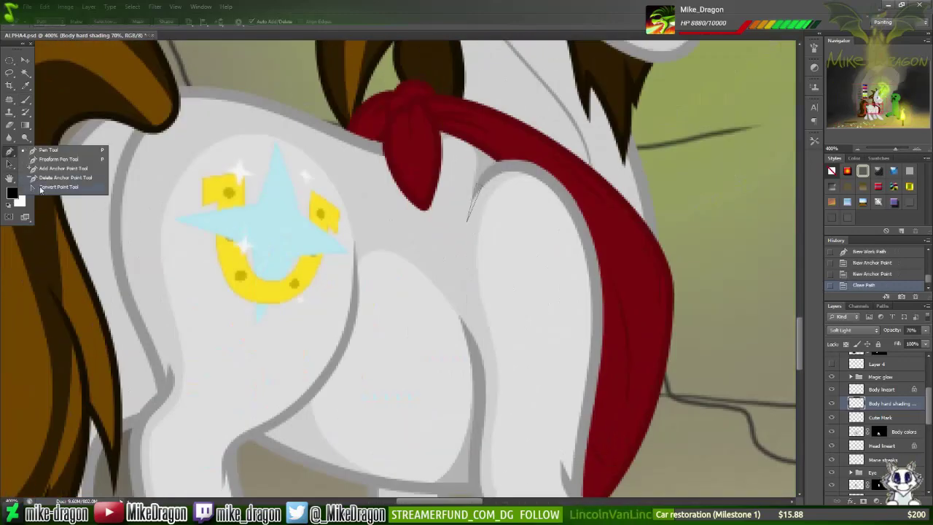
{"action": "left_click", "coordinate": [51, 190]}
{"action": "key", "text": "ctrl+plus"}
{"action": "key", "text": "ctrl+plus"}
{"action": "key", "text": "ctrl+plus"}
{"action": "left_click_drag", "start_coordinate": [526, 129], "coordinate": [516, 149]}
{"action": "left_click_drag", "start_coordinate": [509, 195], "coordinate": [495, 188]}
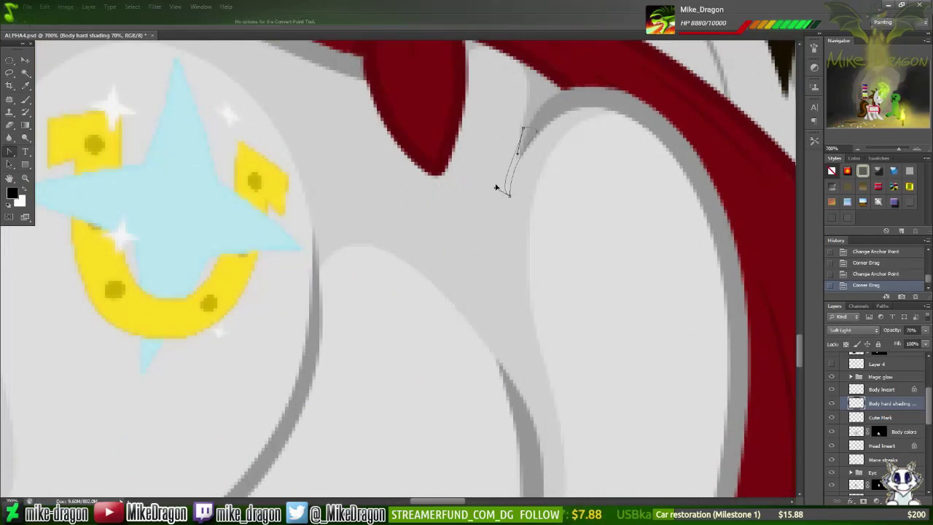
Step: Convert the shoulder path to a selection, brush the shadow inside it in black and deselect
{"action": "key", "text": "ctrl+Return"}
{"action": "key", "text": "b"}
{"action": "left_click_drag", "start_coordinate": [525, 142], "coordinate": [479, 197]}
{"action": "key", "text": "ctrl+d"}
{"action": "key", "text": "ctrl+1"}
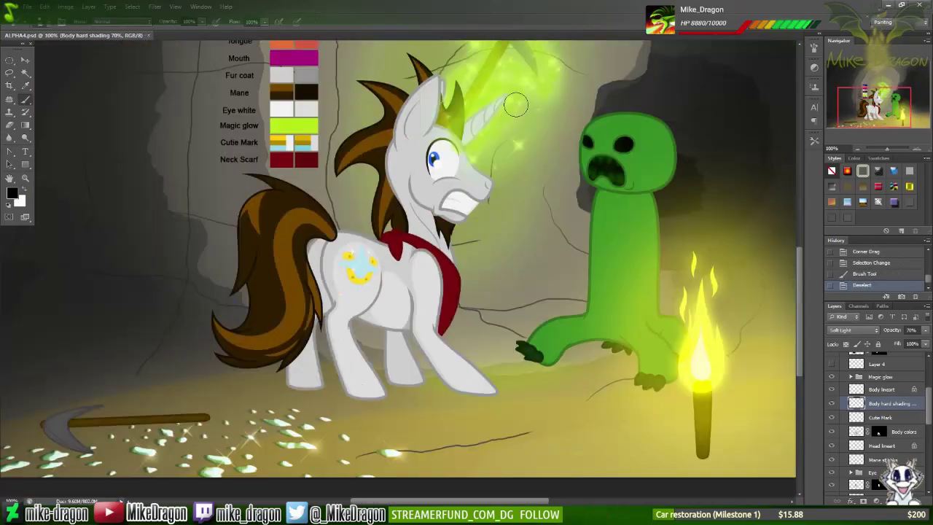
Step: Draw a narrow closed pen path along the lower part of the rear thigh line beside the tail
{"action": "key", "text": "ctrl+plus"}
{"action": "key", "text": "ctrl+plus"}
{"action": "key", "text": "ctrl+plus"}
{"action": "key", "text": "ctrl+plus"}
{"action": "key", "text": "p"}
{"action": "left_click", "coordinate": [362, 245]}
{"action": "left_click", "coordinate": [425, 376]}
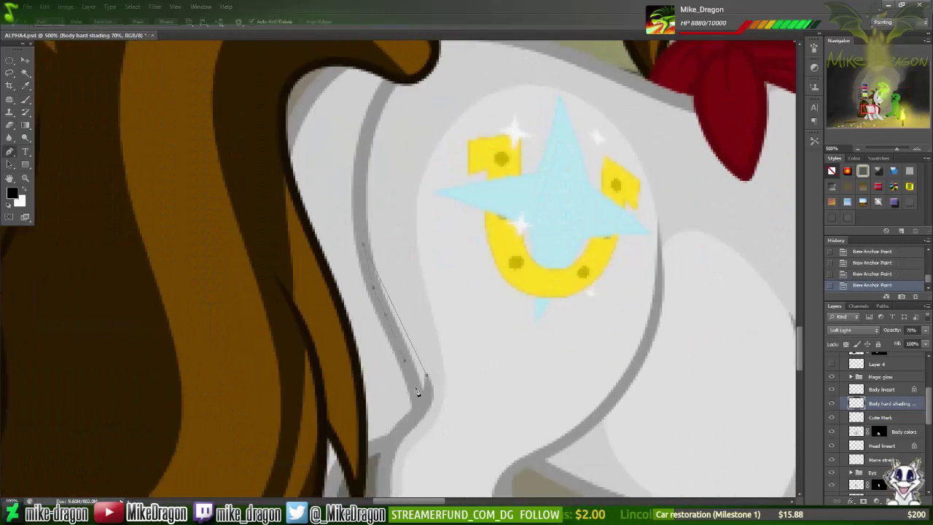
{"action": "left_click", "coordinate": [429, 400]}
{"action": "left_click", "coordinate": [362, 245]}
Step: Bend the sides of the lower thigh path into curves with the Convert Point tool
{"action": "right_click", "coordinate": [10, 151]}
{"action": "left_click", "coordinate": [51, 190]}
{"action": "left_click_drag", "start_coordinate": [362, 245], "coordinate": [377, 294]}
{"action": "left_click", "coordinate": [425, 376]}
{"action": "left_click_drag", "start_coordinate": [425, 376], "coordinate": [410, 346]}
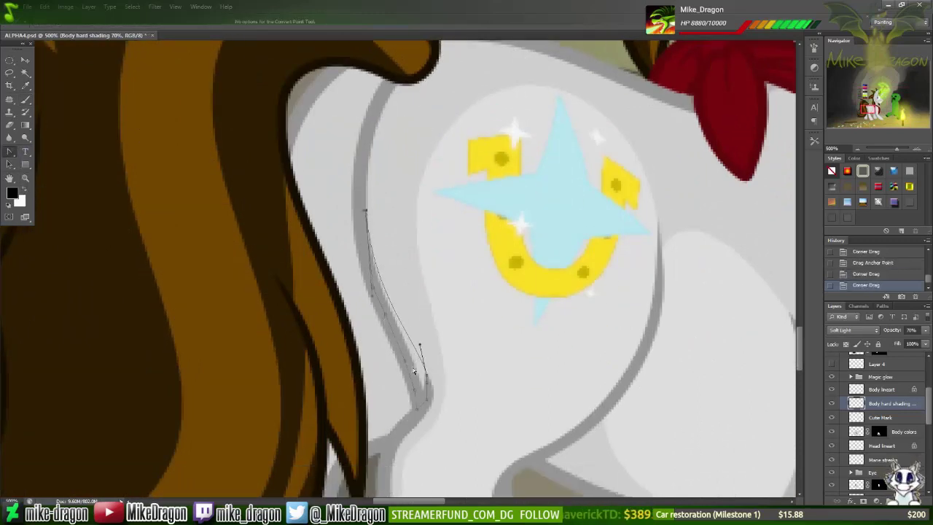
Step: Convert the lower thigh path to a selection, brush the shadow inside it in black and deselect
{"action": "key", "text": "ctrl+Return"}
{"action": "key", "text": "b"}
{"action": "left_click_drag", "start_coordinate": [422, 386], "coordinate": [405, 182]}
{"action": "scroll", "coordinate": [405, 182], "scroll_direction": "up", "scroll_amount": 2}
{"action": "key", "text": "ctrl+d"}
Step: Draw a curved closed pen path along the upper thigh line, starting beneath the tail tip
{"action": "key", "text": "p"}
{"action": "left_click", "coordinate": [406, 160]}
{"action": "left_click", "coordinate": [355, 286]}
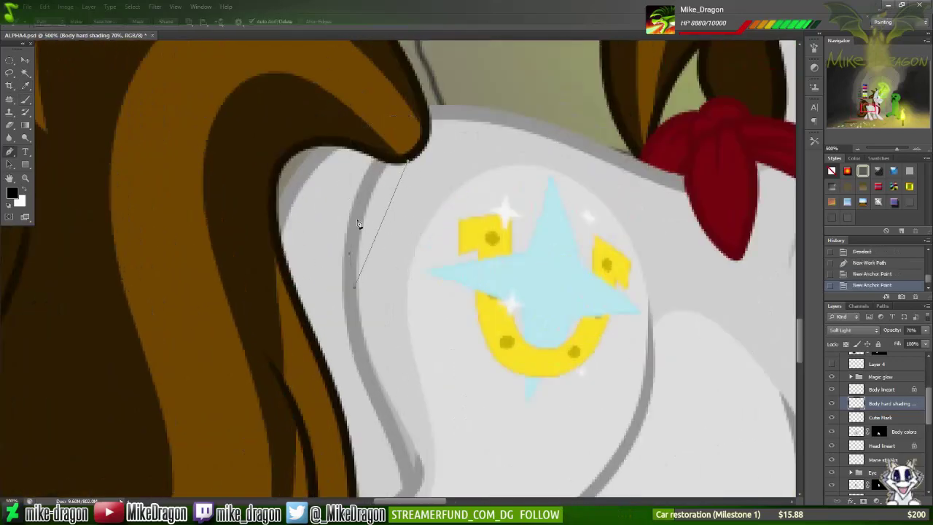
{"action": "left_click", "coordinate": [5, 151]}
{"action": "mouse_move", "coordinate": [400, 171]}
{"action": "left_mouse_down"}
{"action": "mouse_move", "coordinate": [354, 287]}
{"action": "mouse_move", "coordinate": [394, 168]}
{"action": "left_mouse_up"}
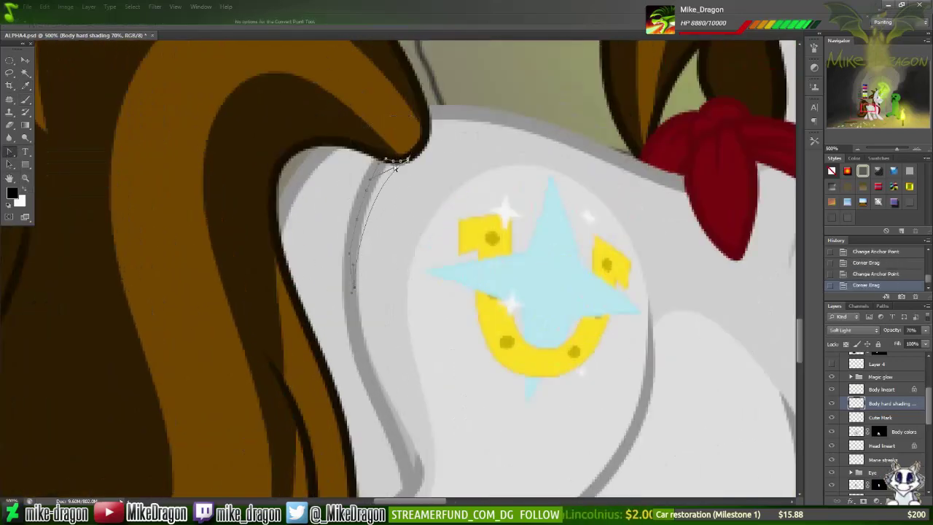
Step: Try brushing the shadow inside a selection made from the upper thigh path, and undo it back to the path
{"action": "right_click", "coordinate": [376, 178]}
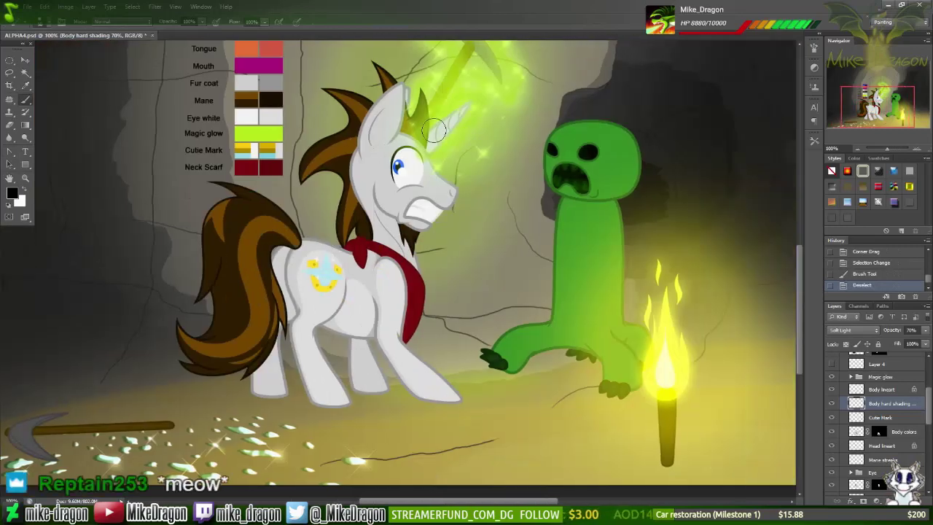
{"action": "key", "text": "a"}
{"action": "key", "text": "ctrl+alt+z"}
{"action": "key", "text": "ctrl+alt+z"}
{"action": "key", "text": "ctrl+alt+z"}
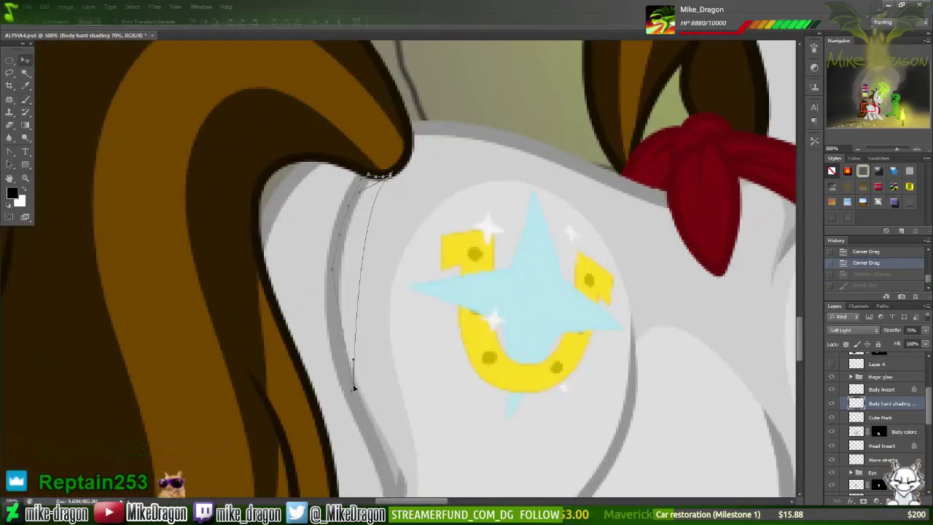
Step: Reshape the lower end of the upper thigh path to follow the line and brush its selection in black
{"action": "left_click", "coordinate": [9, 151]}
{"action": "left_click_drag", "start_coordinate": [353, 363], "coordinate": [393, 274]}
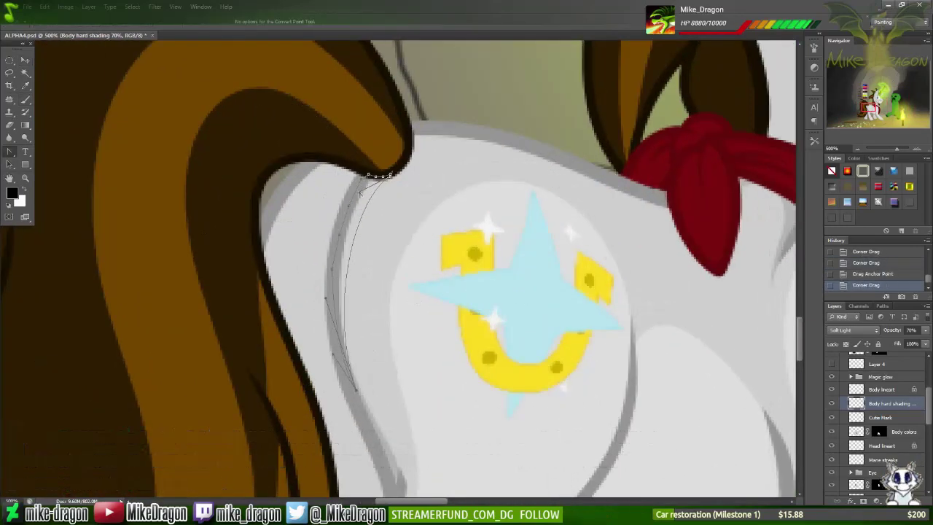
{"action": "right_click", "coordinate": [393, 274]}
{"action": "left_click", "coordinate": [386, 270]}
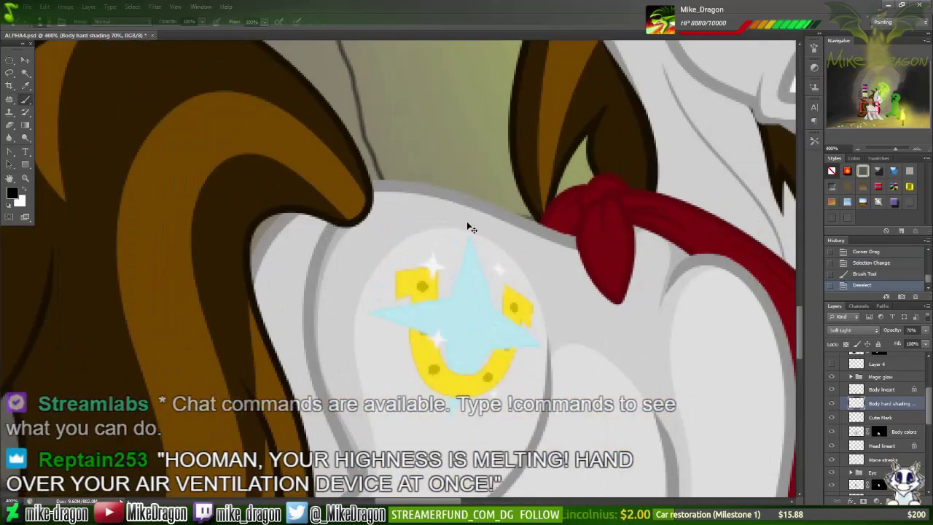
Step: Draw a narrow closed pen path along the middle of the rear thigh line
{"action": "scroll", "coordinate": [470, 227], "scroll_direction": "up", "scroll_amount": 2}
{"action": "key", "text": "p"}
{"action": "left_click", "coordinate": [387, 170]}
{"action": "left_click", "coordinate": [422, 379]}
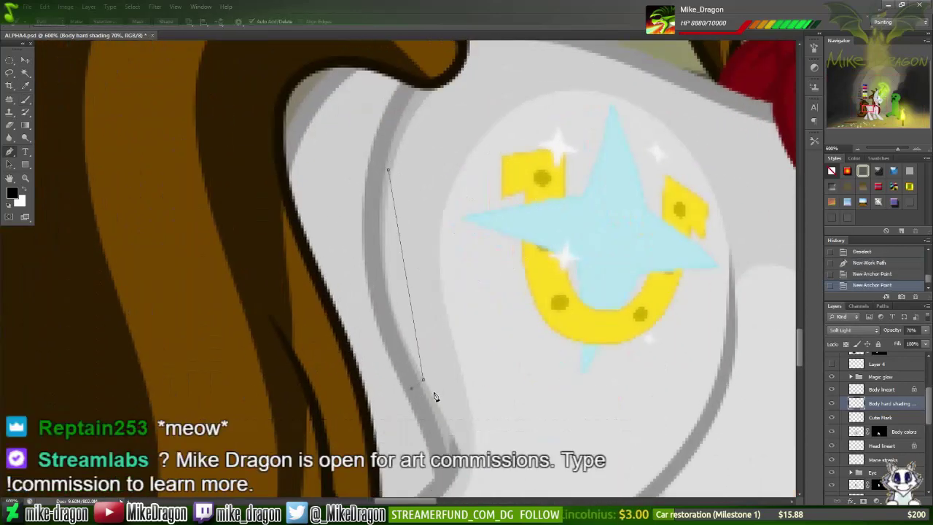
{"action": "left_click", "coordinate": [388, 170]}
Step: Bend the middle thigh path into a curve and brush the shadow inside its selection in black
{"action": "left_click_drag", "start_coordinate": [9, 151], "coordinate": [55, 185]}
{"action": "mouse_move", "coordinate": [388, 170]}
{"action": "left_mouse_down"}
{"action": "mouse_move", "coordinate": [385, 306]}
{"action": "mouse_move", "coordinate": [388, 178]}
{"action": "left_mouse_up"}
{"action": "key", "text": "b"}
{"action": "scroll", "coordinate": [431, 290], "scroll_direction": "down", "scroll_amount": 3}
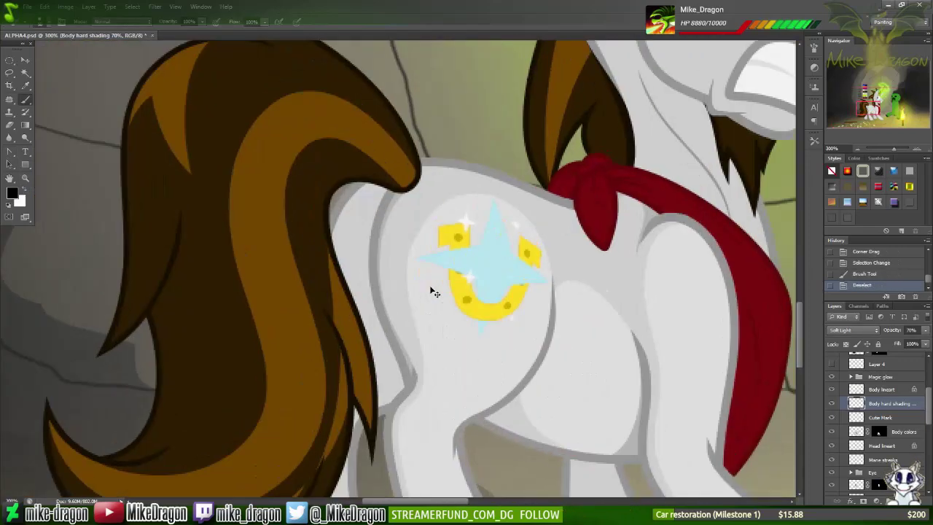
Step: Outline another thin shadow along the rear thigh line with a curved pen path
{"action": "scroll", "coordinate": [438, 285], "scroll_direction": "up", "scroll_amount": 1}
{"action": "key", "text": "ctrl+plus"}
{"action": "key", "text": "p"}
{"action": "left_click_drag", "start_coordinate": [397, 362], "coordinate": [405, 366]}
{"action": "key", "text": "ctrl+plus"}
{"action": "key", "text": "ctrl+plus"}
{"action": "left_click_drag", "start_coordinate": [373, 217], "coordinate": [362, 255]}
Step: Convert the thin thigh path to a selection, brush it in black and deselect
{"action": "key", "text": "ctrl+Return"}
{"action": "key", "text": "b"}
{"action": "key", "text": "ctrl+d"}
{"action": "scroll", "coordinate": [376, 363], "scroll_direction": "down", "scroll_amount": 3}
{"action": "scroll", "coordinate": [348, 235], "scroll_direction": "up", "scroll_amount": 3}
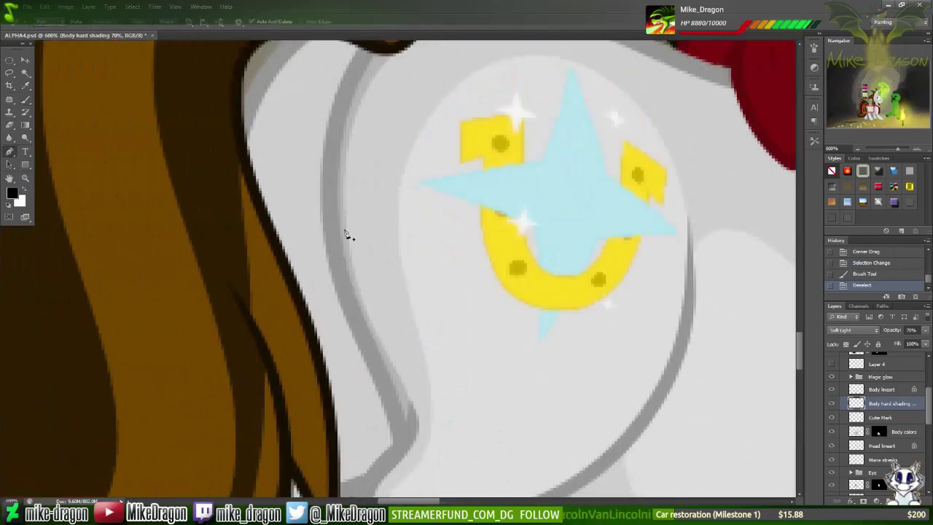
Step: Draw a narrow closed pen path along the inner side of the thigh line and bend its edges into curves
{"action": "key", "text": "p"}
{"action": "left_click", "coordinate": [344, 225]}
{"action": "left_click", "coordinate": [396, 373]}
{"action": "key", "text": "shift+p"}
{"action": "left_click", "coordinate": [343, 225]}
{"action": "left_click_drag", "start_coordinate": [343, 225], "coordinate": [366, 325]}
Step: Try brushing inside a selection made from the inner thigh path, and undo it back to the path
{"action": "right_click", "coordinate": [347, 270]}
{"action": "left_click", "coordinate": [375, 309]}
{"action": "key", "text": "ctrl+alt+z"}
{"action": "key", "text": "ctrl+alt+z"}
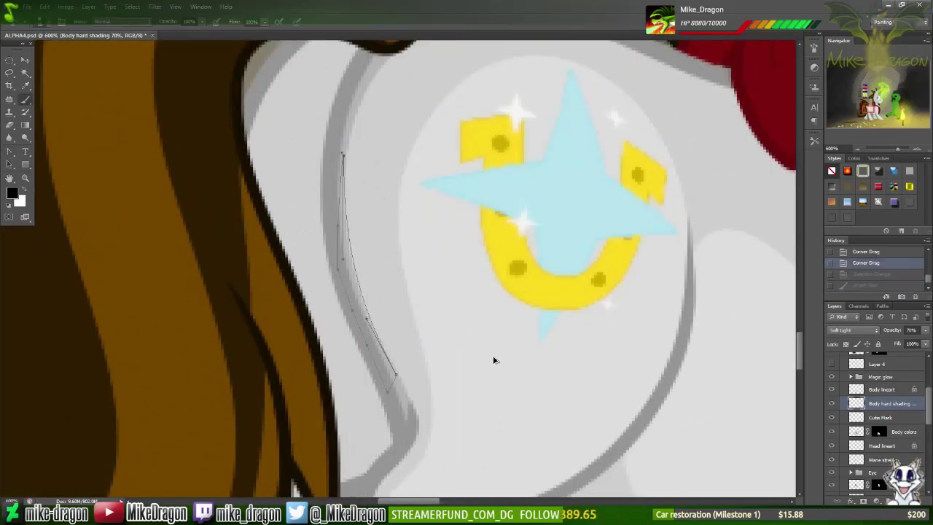
Step: Adjust the curve at the path's upper end and brush the thigh shadow in black inside its selection
{"action": "scroll", "coordinate": [414, 340], "scroll_direction": "up", "scroll_amount": 1}
{"action": "left_click_drag", "start_coordinate": [342, 154], "coordinate": [339, 254]}
{"action": "key", "text": "ctrl+Return"}
{"action": "key", "text": "b"}
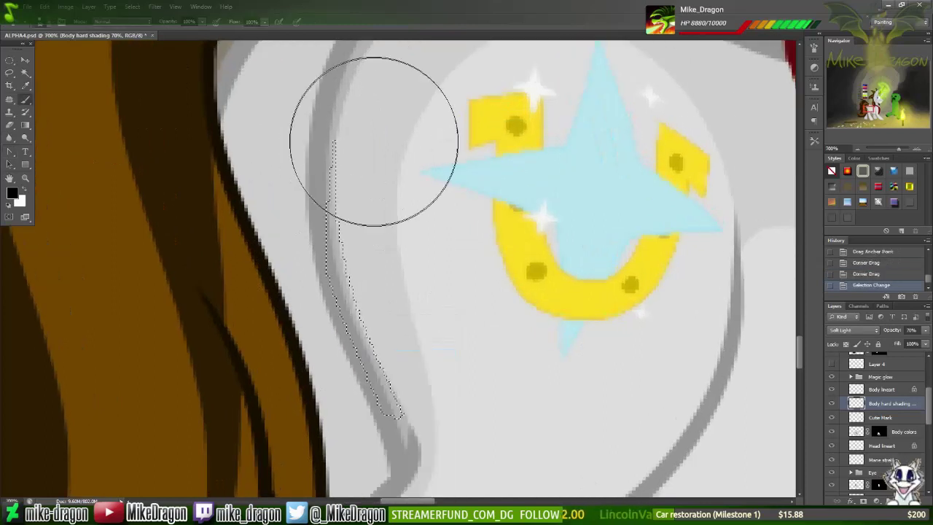
{"action": "left_click_drag", "start_coordinate": [370, 128], "coordinate": [372, 270]}
{"action": "key", "text": "ctrl+d"}
{"action": "scroll", "coordinate": [326, 131], "scroll_direction": "down", "scroll_amount": 5}
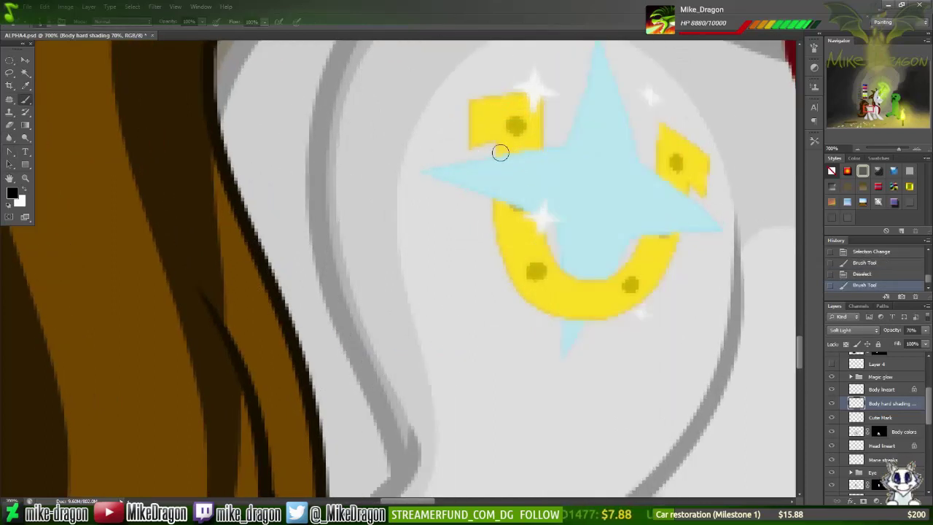
Step: Draw a closed pen path along the whole rear thigh line from the tail tip down to the leg bend
{"action": "scroll", "coordinate": [386, 110], "scroll_direction": "up", "scroll_amount": 4}
{"action": "key", "text": "p"}
{"action": "left_click", "coordinate": [387, 106]}
{"action": "left_click", "coordinate": [399, 393]}
{"action": "left_click", "coordinate": [386, 106]}
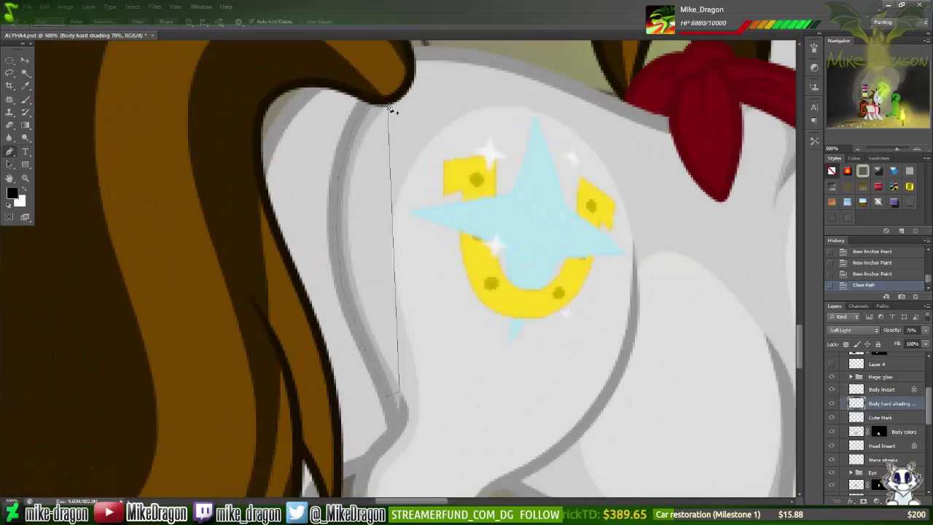
Step: Bend the long side of the full-length thigh path to follow the line with the Convert Point tool
{"action": "left_click_drag", "start_coordinate": [10, 151], "coordinate": [44, 193]}
{"action": "left_click_drag", "start_coordinate": [387, 106], "coordinate": [301, 230]}
{"action": "left_click", "coordinate": [397, 392]}
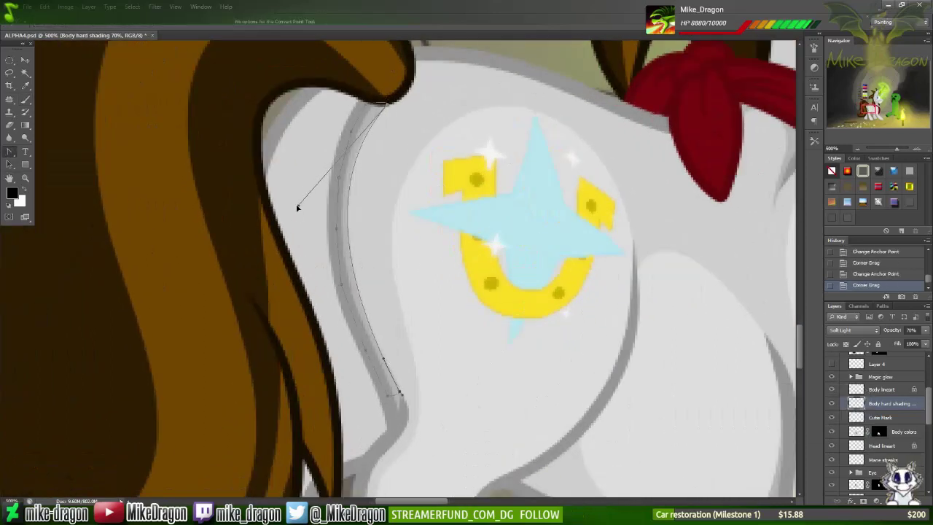
{"action": "left_click_drag", "start_coordinate": [399, 394], "coordinate": [389, 350]}
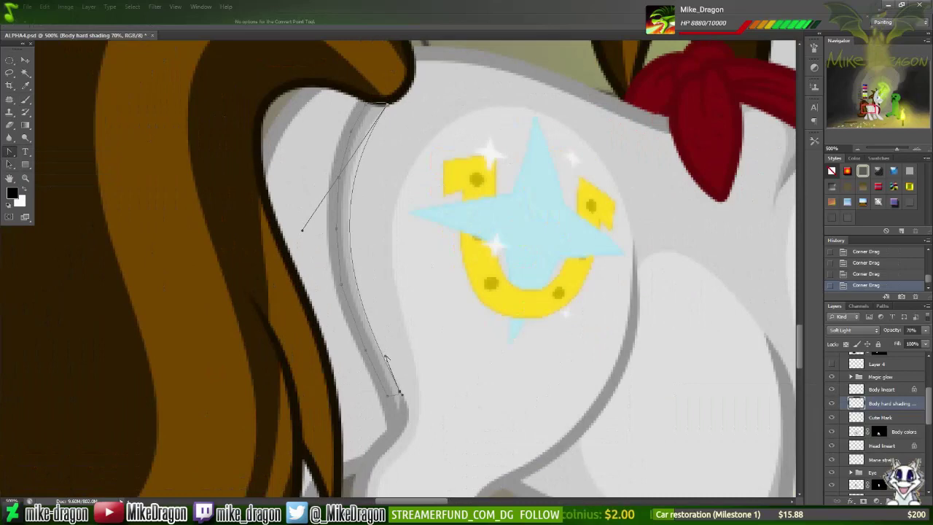
Step: Convert the full-length thigh path to a selection, brush the shadow in black and deselect
{"action": "key", "text": "ctrl+Return"}
{"action": "key", "text": "b"}
{"action": "right_click", "coordinate": [333, 115]}
{"action": "key", "text": "Escape"}
{"action": "key", "text": "ctrl+d"}
{"action": "key", "text": "ctrl+minus"}
{"action": "key", "text": "ctrl+minus"}
{"action": "key", "text": "ctrl+minus"}
{"action": "key", "text": "ctrl+minus"}
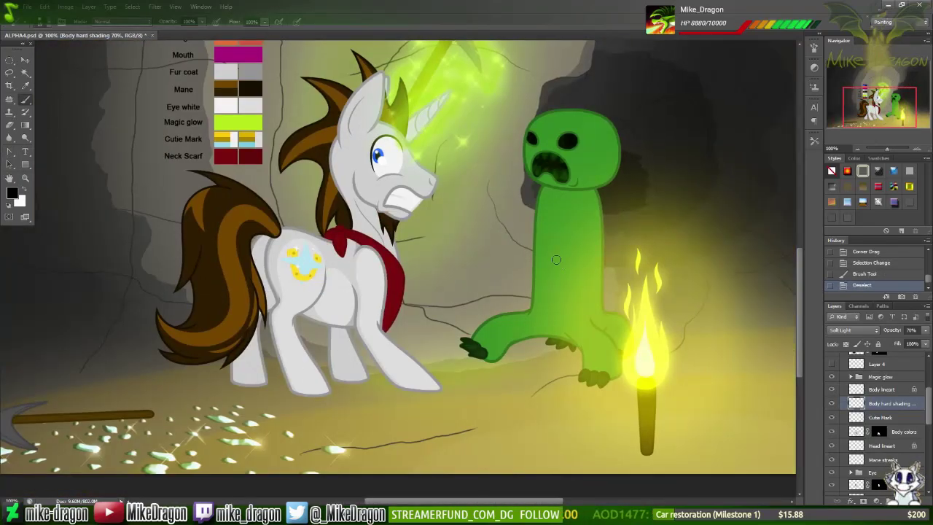
Step: Draw a small closed pen path at the start of the back line beside the tail tip
{"action": "key", "text": "ctrl+plus"}
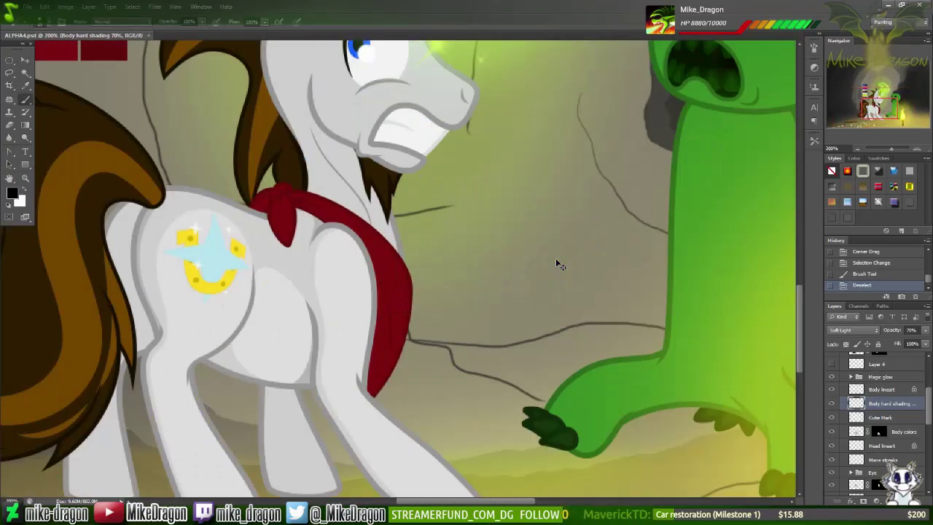
{"action": "key", "text": "ctrl+plus"}
{"action": "key", "text": "ctrl+plus"}
{"action": "key", "text": "ctrl+plus"}
{"action": "key", "text": "ctrl+plus"}
{"action": "key", "text": "ctrl+plus"}
{"action": "key", "text": "p"}
{"action": "left_click", "coordinate": [395, 206]}
{"action": "left_click", "coordinate": [463, 209]}
{"action": "left_click", "coordinate": [396, 232]}
{"action": "left_click", "coordinate": [395, 207]}
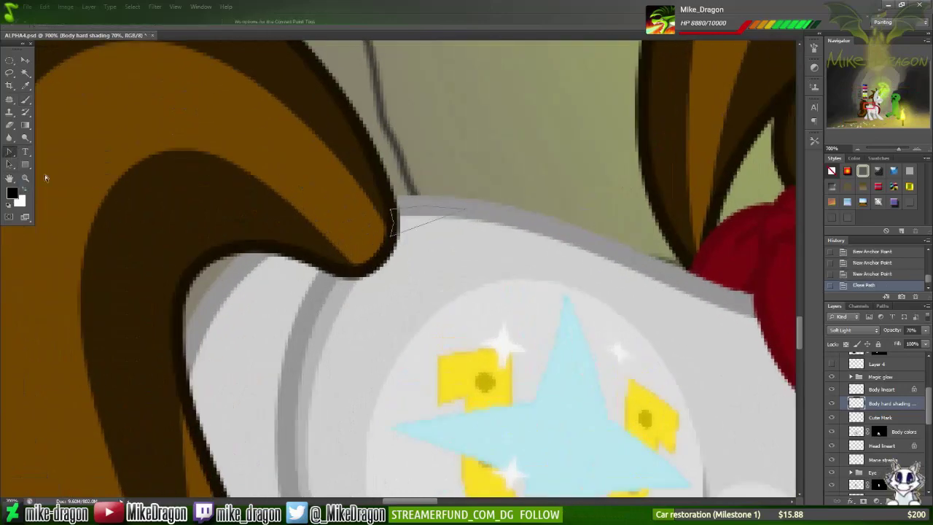
Step: Convert the path beside the tail tip to a selection, brush the shadow inside it and deselect
{"action": "right_click", "coordinate": [416, 217]}
{"action": "key", "text": "Escape"}
{"action": "key", "text": "ctrl+minus"}
{"action": "key", "text": "ctrl+minus"}
{"action": "key", "text": "ctrl+minus"}
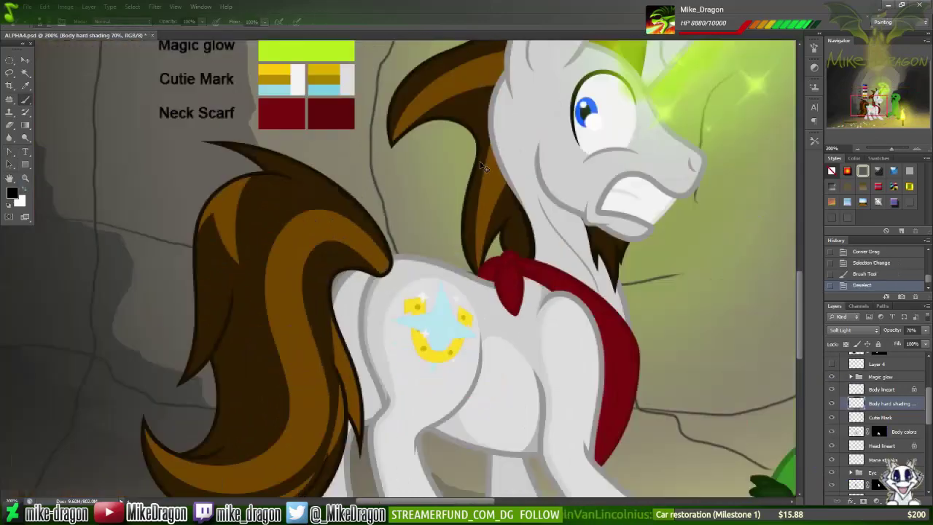
Step: Shape another curved path on the body outline, brush the shadow inside its selection in black and deselect
{"action": "key", "text": "ctrl+plus"}
{"action": "key", "text": "ctrl+plus"}
{"action": "key", "text": "ctrl+plus"}
{"action": "key", "text": "ctrl+plus"}
{"action": "key", "text": "ctrl+plus"}
{"action": "key", "text": "ctrl+plus"}
{"action": "mouse_move", "coordinate": [260, 209]}
{"action": "left_mouse_down"}
{"action": "mouse_move", "coordinate": [260, 197]}
{"action": "mouse_move", "coordinate": [335, 206]}
{"action": "mouse_move", "coordinate": [368, 118]}
{"action": "left_mouse_up"}
{"action": "key", "text": "ctrl+Return"}
{"action": "key", "text": "b"}
{"action": "key", "text": "ctrl+d"}
{"action": "key", "text": "ctrl+minus"}
{"action": "key", "text": "ctrl+minus"}
{"action": "key", "text": "ctrl+minus"}
{"action": "key", "text": "ctrl+minus"}
{"action": "key", "text": "ctrl+minus"}
{"action": "key", "text": "ctrl+minus"}
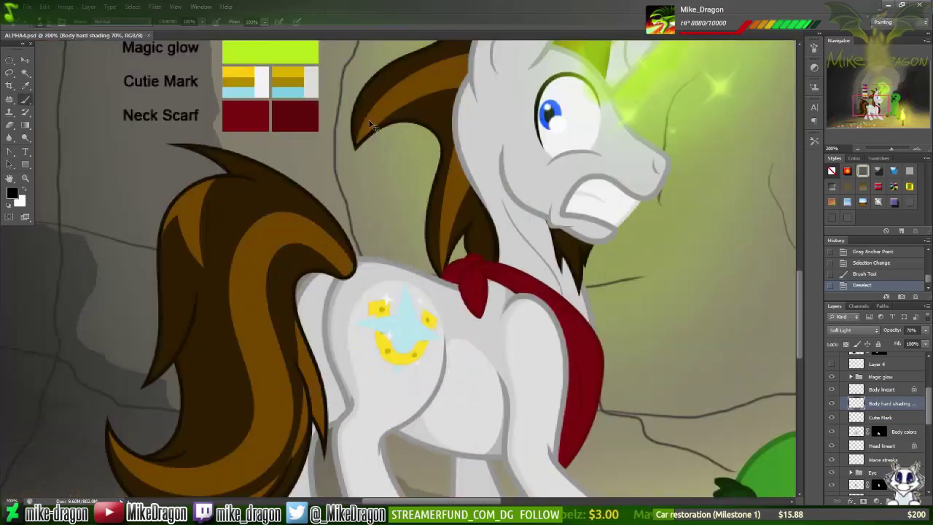
Step: Draw a narrow closed pen path on the hanging part of the scarf, along its edge next to the front leg
{"action": "key", "text": "ctrl+plus"}
{"action": "key", "text": "ctrl+plus"}
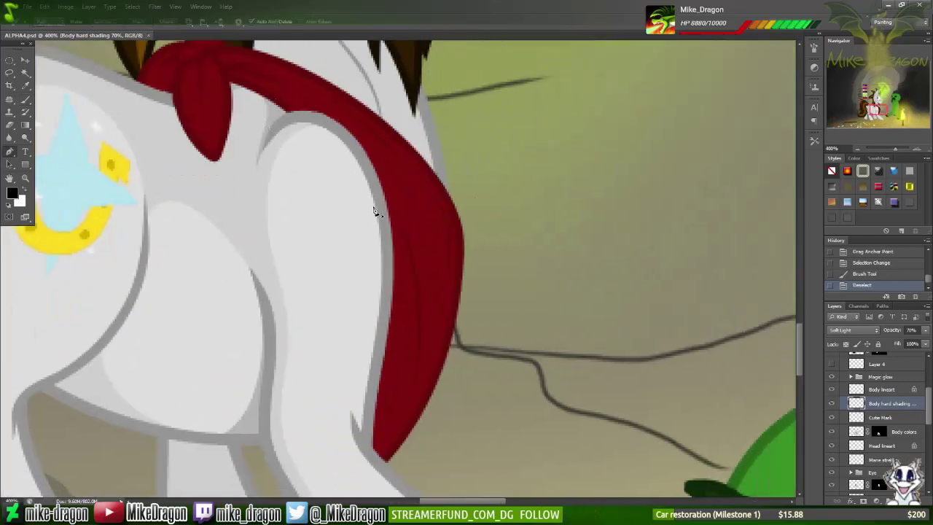
{"action": "key", "text": "ctrl+plus"}
{"action": "scroll", "coordinate": [448, 290], "scroll_direction": "down", "scroll_amount": 2}
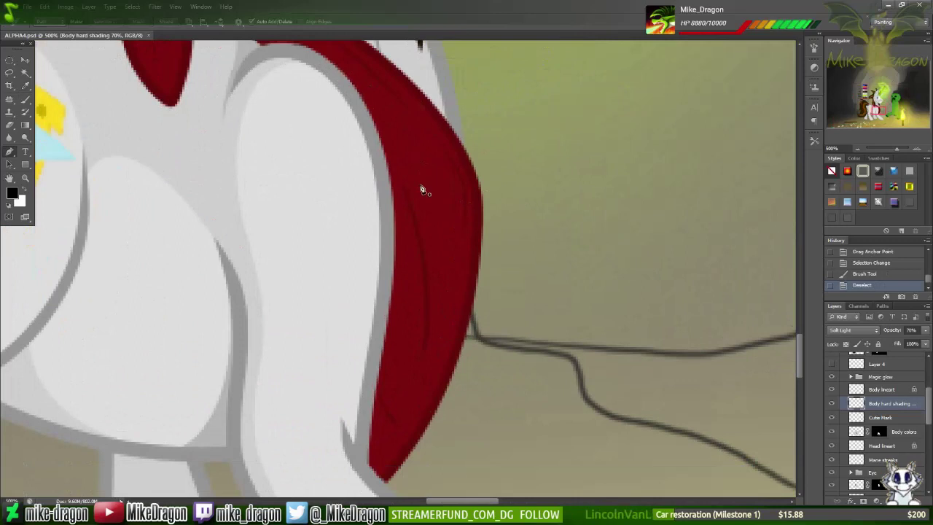
{"action": "left_click", "coordinate": [398, 172]}
{"action": "left_click", "coordinate": [420, 361]}
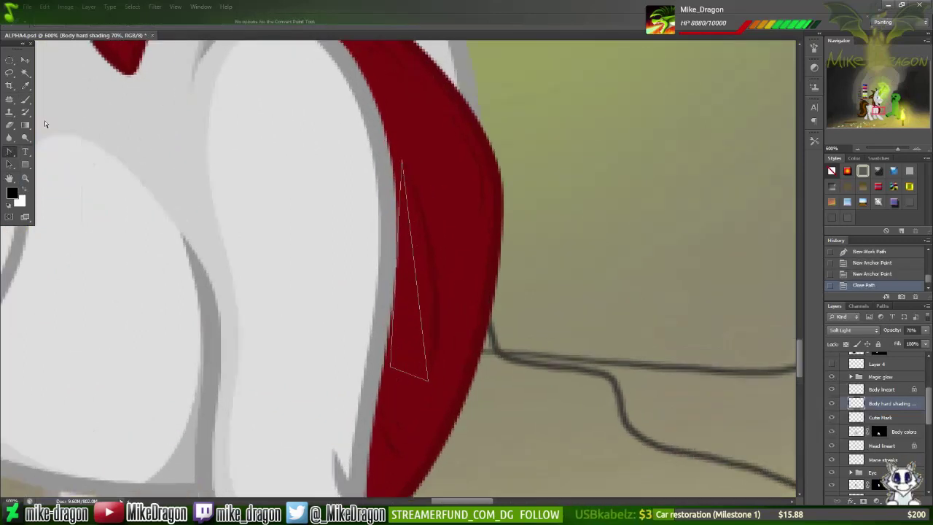
Step: Bend the scarf path into a rounded, tapering highlight shape with the Convert Point tool
{"action": "left_click", "coordinate": [436, 402]}
{"action": "left_click_drag", "start_coordinate": [435, 403], "coordinate": [412, 433]}
{"action": "left_click_drag", "start_coordinate": [465, 259], "coordinate": [437, 262]}
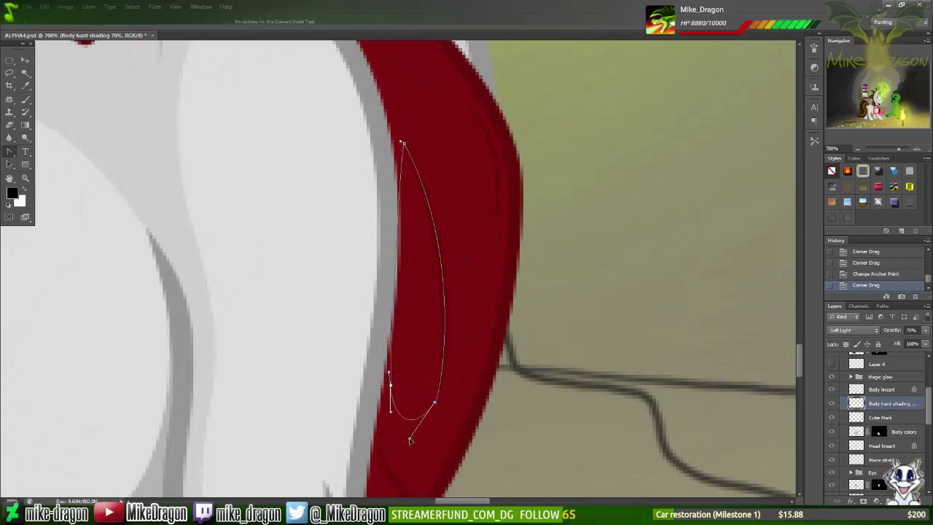
{"action": "left_click_drag", "start_coordinate": [391, 385], "coordinate": [391, 352]}
Step: Make a selection from the scarf path, brush the highlight inside it in white and deselect
{"action": "right_click", "coordinate": [421, 167]}
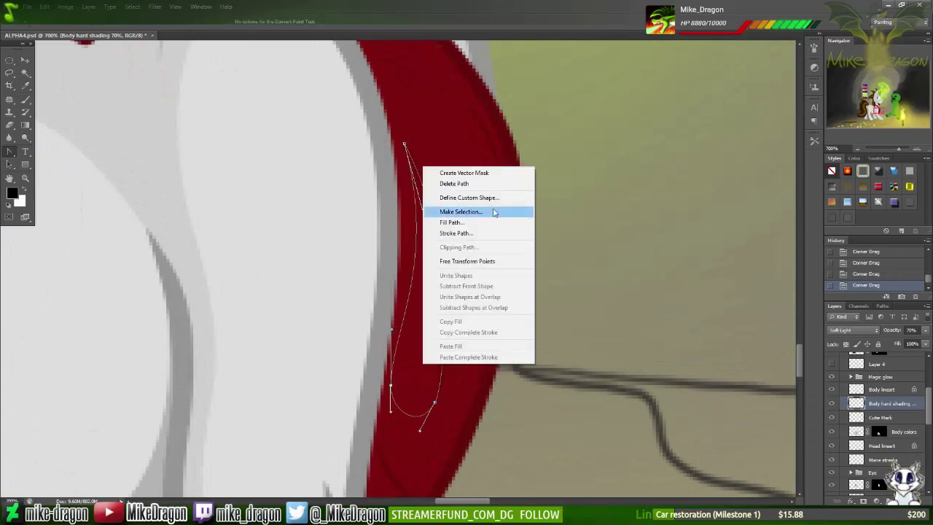
{"action": "left_click", "coordinate": [492, 211]}
{"action": "key", "text": "Return"}
{"action": "key", "text": "b"}
{"action": "key", "text": "ctrl+1"}
{"action": "key", "text": "ctrl+d"}
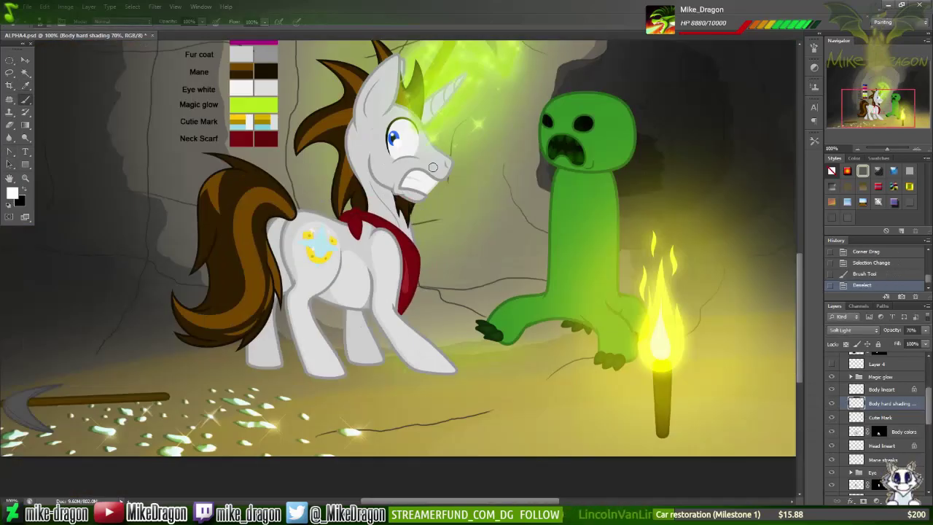
Step: Try moving the Torch group away from the creeper, and revert to the state with the brushed scarf highlight
{"action": "key", "text": "v"}
{"action": "left_click_drag", "start_coordinate": [668, 433], "coordinate": [724, 366]}
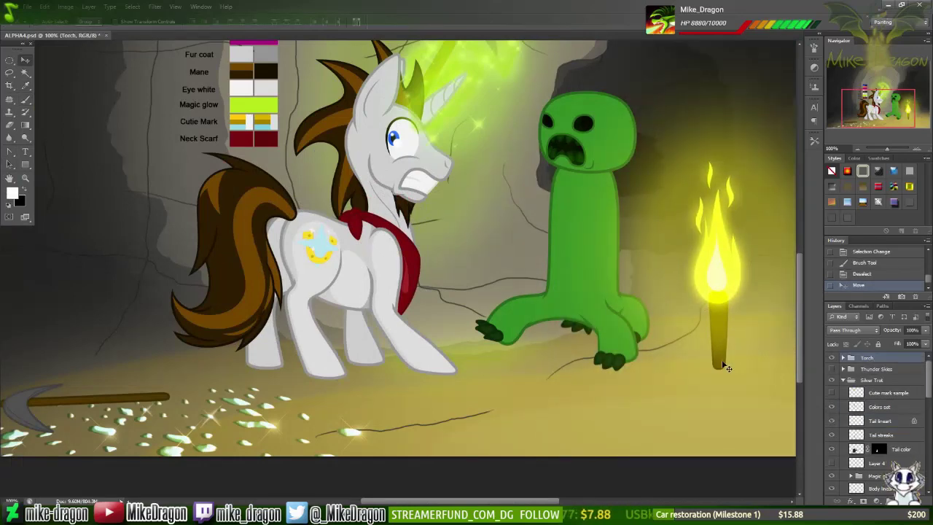
{"action": "key", "text": "ctrl+alt+z"}
{"action": "key", "text": "ctrl+alt+z"}
{"action": "key", "text": "ctrl+alt+z"}
{"action": "key", "text": "ctrl+alt+z"}
{"action": "key", "text": "ctrl+plus"}
{"action": "key", "text": "ctrl+plus"}
{"action": "key", "text": "ctrl+plus"}
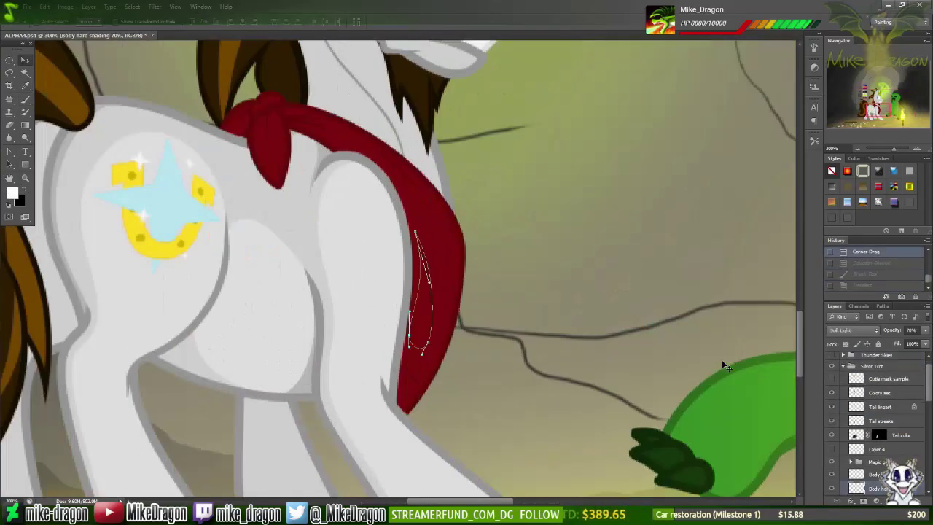
{"action": "key", "text": "p"}
{"action": "key", "text": "ctrl+shift+z"}
{"action": "key", "text": "ctrl+shift+z"}
{"action": "key", "text": "ctrl+shift+z"}
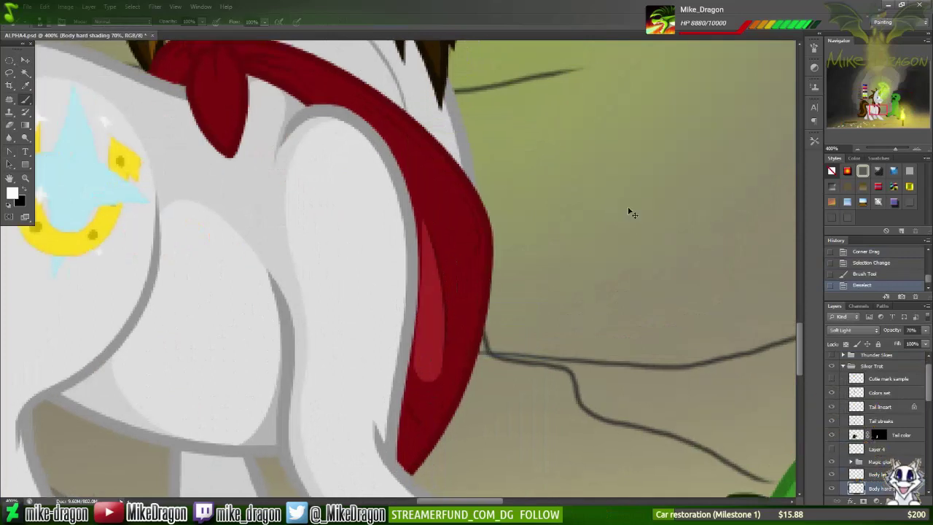
Step: Draw a narrow triangular closed pen path along the outer edge of the scarf highlight
{"action": "key", "text": "ctrl+plus"}
{"action": "key", "text": "ctrl+plus"}
{"action": "key", "text": "ctrl+plus"}
{"action": "left_click", "coordinate": [343, 181]}
{"action": "left_click", "coordinate": [376, 436]}
{"action": "left_click", "coordinate": [380, 317]}
{"action": "left_click", "coordinate": [342, 181]}
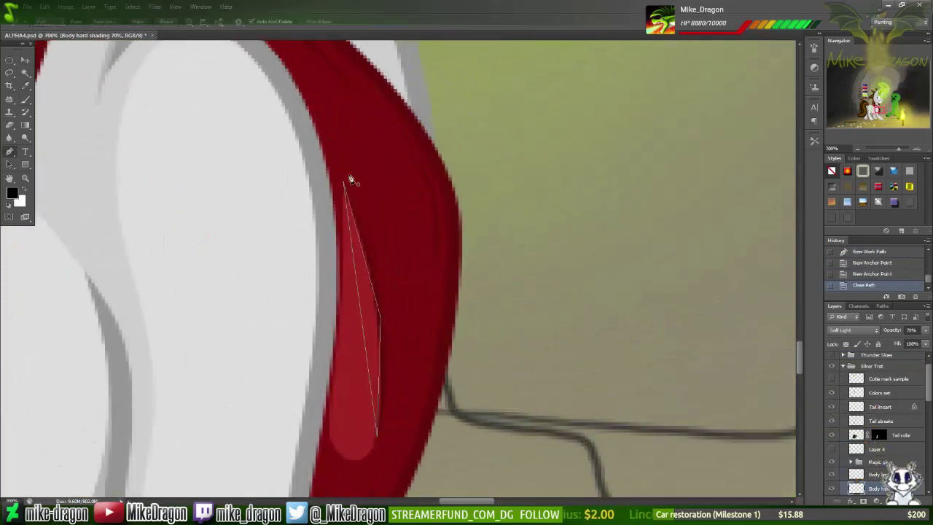
Step: Curve the narrow path along the scarf highlight's outer edge, convert it to a selection, brush it in black and deselect
{"action": "left_click_drag", "start_coordinate": [343, 181], "coordinate": [385, 329]}
{"action": "left_click_drag", "start_coordinate": [377, 436], "coordinate": [356, 435]}
{"action": "right_click", "coordinate": [384, 332]}
{"action": "left_click", "coordinate": [425, 175]}
{"action": "key", "text": "b"}
{"action": "left_click", "coordinate": [392, 416]}
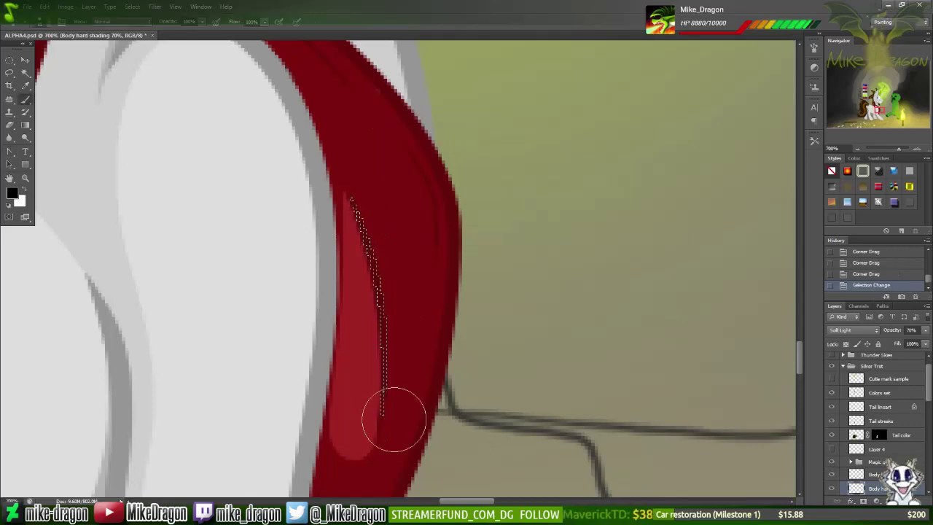
{"action": "key", "text": "ctrl+d"}
Step: Undo the brushed shadow strip and the earlier highlight on the scarf
{"action": "key", "text": "ctrl+1"}
{"action": "key", "text": "ctrl+alt+z"}
{"action": "key", "text": "ctrl+alt+z"}
{"action": "key", "text": "ctrl+alt+z"}
{"action": "key", "text": "ctrl+plus"}
{"action": "key", "text": "ctrl+plus"}
{"action": "key", "text": "ctrl+plus"}
{"action": "key", "text": "p"}
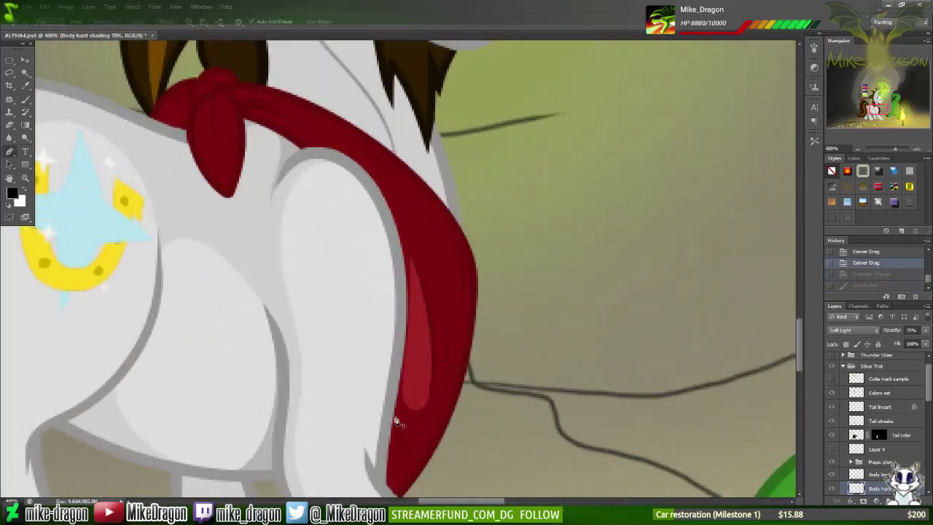
{"action": "key", "text": "ctrl+1"}
{"action": "key", "text": "ctrl+plus"}
{"action": "key", "text": "ctrl+plus"}
{"action": "scroll", "coordinate": [394, 419], "scroll_direction": "down", "scroll_amount": 2}
{"action": "key", "text": "ctrl+plus"}
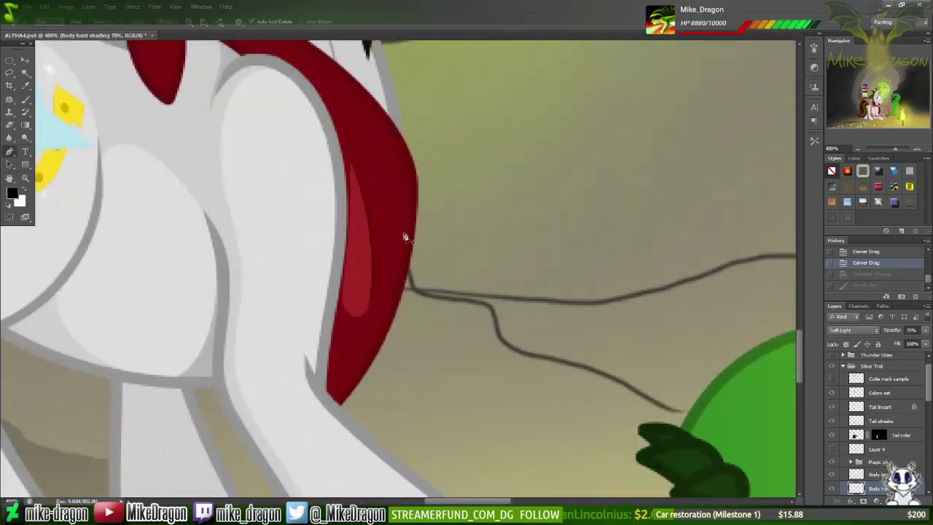
{"action": "key", "text": "ctrl+shift+z"}
{"action": "key", "text": "ctrl+shift+z"}
{"action": "key", "text": "ctrl+shift+z"}
{"action": "key", "text": "ctrl+minus"}
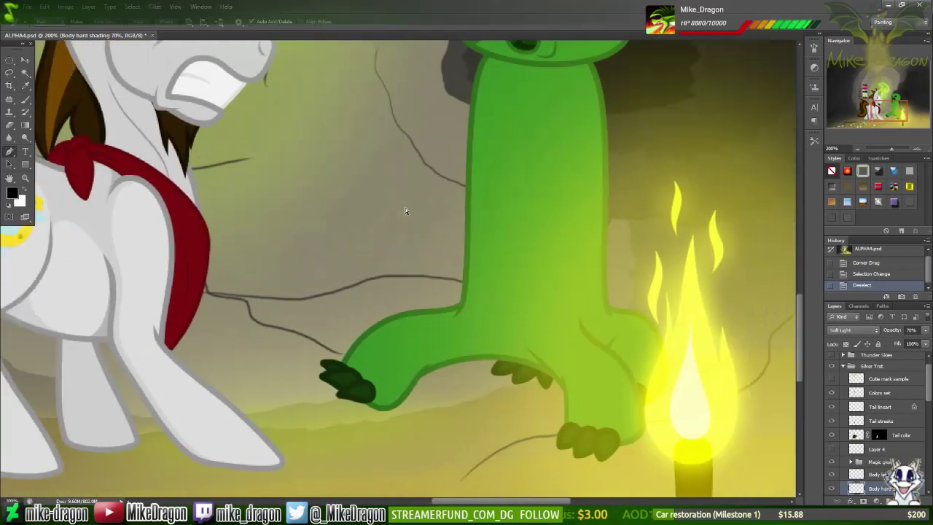
Step: Add a new layer and roughly sketch the scarf's highlight areas on it in white with the brush
{"action": "key", "text": "ctrl+shift+alt+n"}
{"action": "key", "text": "b"}
{"action": "key", "text": "x"}
{"action": "mouse_move", "coordinate": [187, 232]}
{"action": "left_mouse_down"}
{"action": "mouse_move", "coordinate": [185, 292]}
{"action": "mouse_move", "coordinate": [193, 261]}
{"action": "mouse_move", "coordinate": [172, 194]}
{"action": "mouse_move", "coordinate": [193, 255]}
{"action": "mouse_move", "coordinate": [177, 317]}
{"action": "left_mouse_up"}
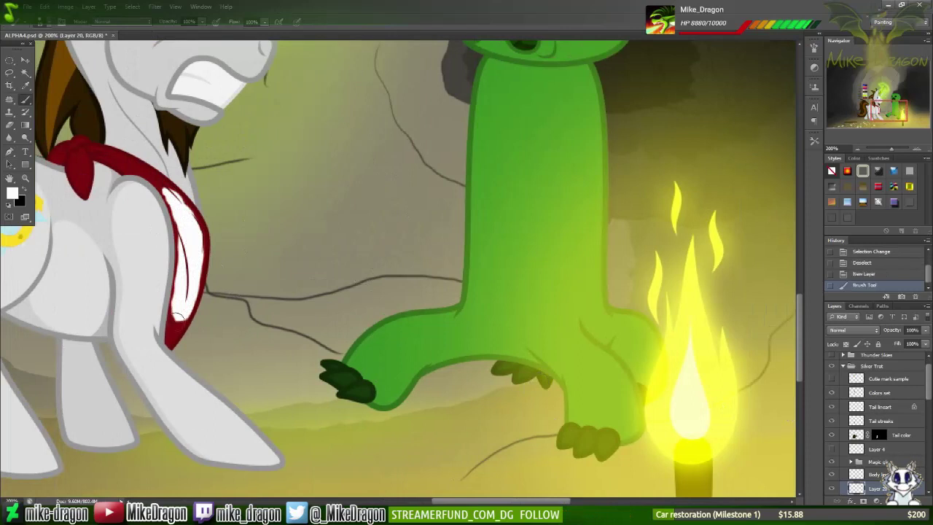
{"action": "key", "text": "ctrl+z"}
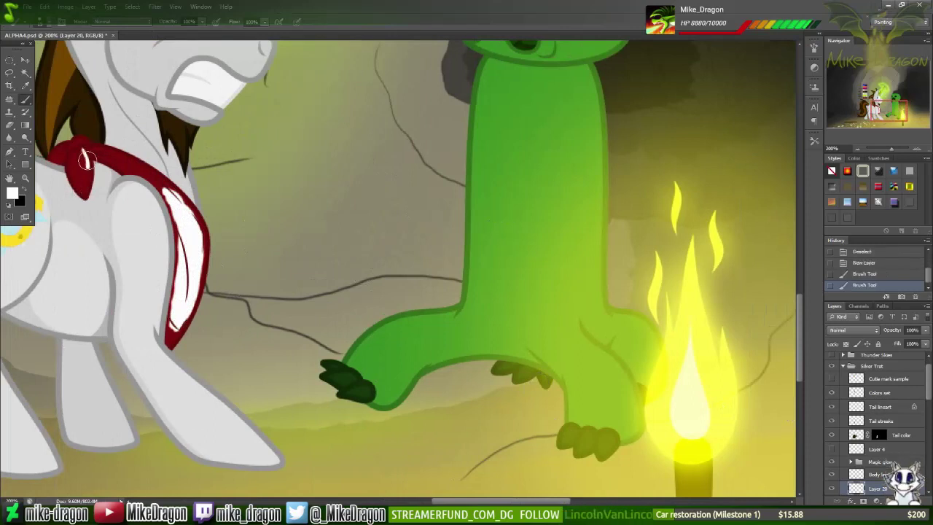
Step: Sketch the shadow areas in black on the scarf's knot, its hanging end and the neck band
{"action": "key", "text": "x"}
{"action": "left_click_drag", "start_coordinate": [80, 150], "coordinate": [73, 179]}
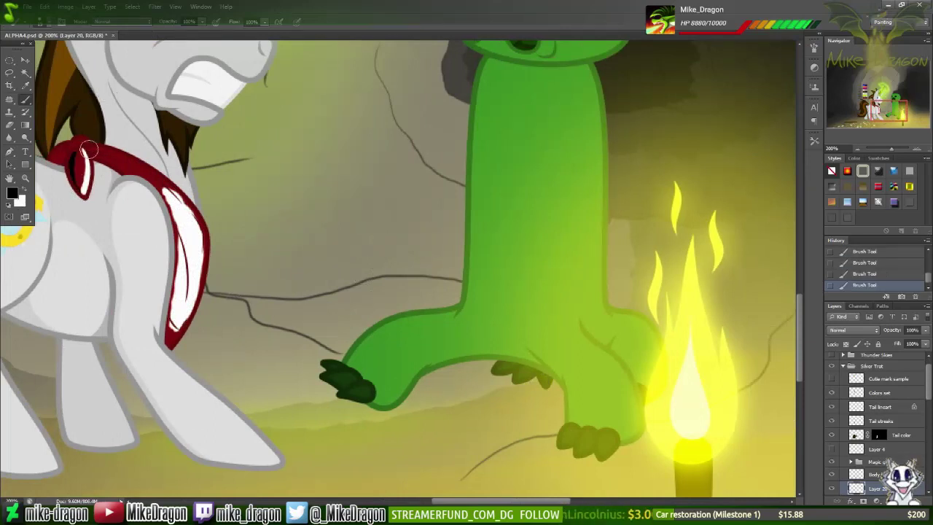
{"action": "scroll", "coordinate": [117, 153], "scroll_direction": "left", "scroll_amount": 5}
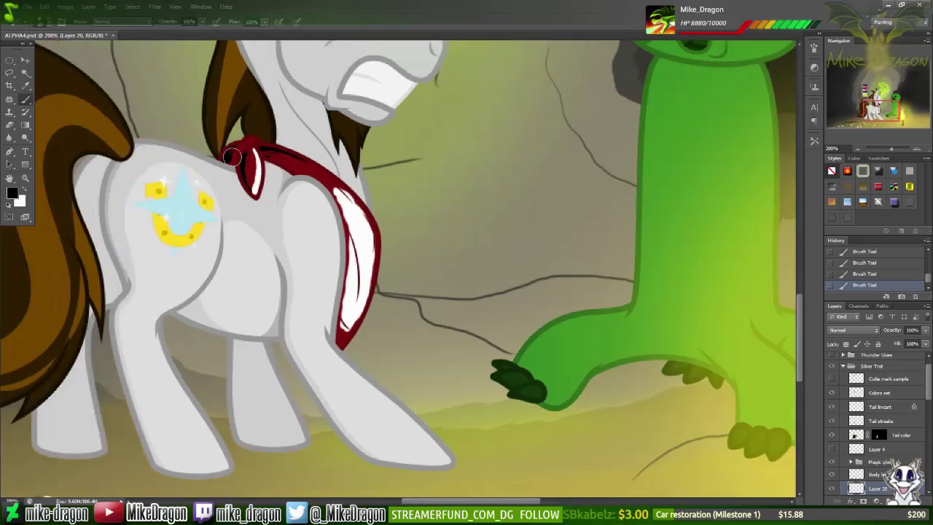
{"action": "scroll", "coordinate": [230, 157], "scroll_direction": "up", "scroll_amount": 3}
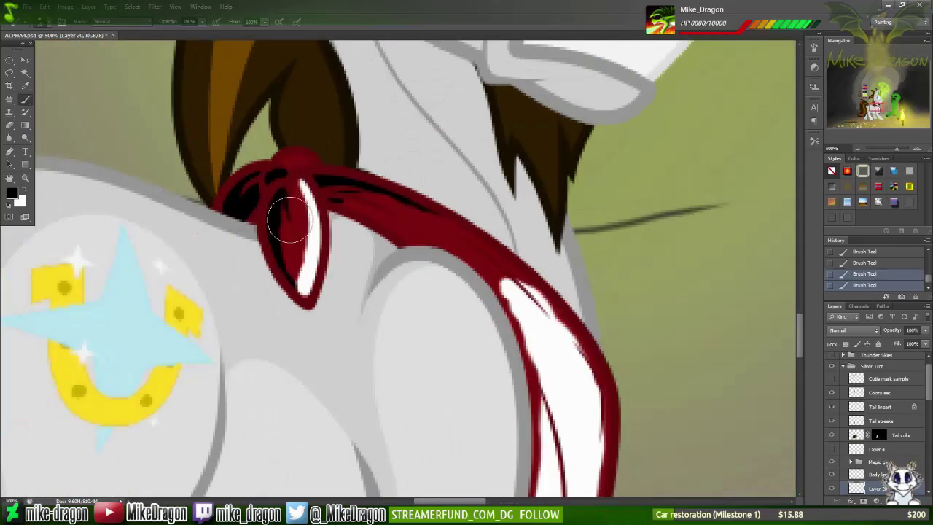
Step: Lower the opacity of the sketch layer Layer 20 and place it beneath the Body hard shading layer
{"action": "key", "text": "ctrl+1"}
{"action": "scroll", "coordinate": [874, 423], "scroll_direction": "down", "scroll_amount": 3}
{"action": "left_click_drag", "start_coordinate": [885, 446], "coordinate": [886, 433]}
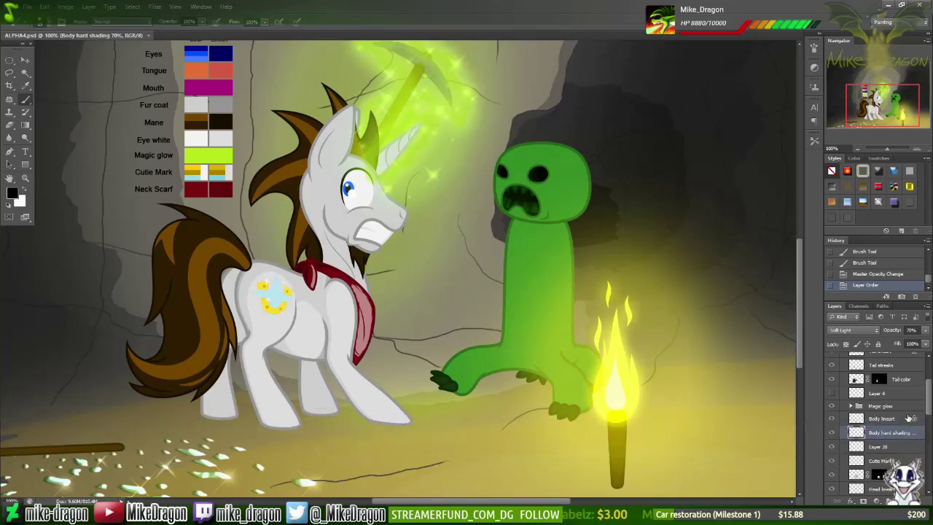
Step: Draw a closed pen path with straight sides around the large sketched highlight on the scarf's front, working on Body hard shading
{"action": "scroll", "coordinate": [408, 298], "scroll_direction": "up", "scroll_amount": 2}
{"action": "key", "text": "p"}
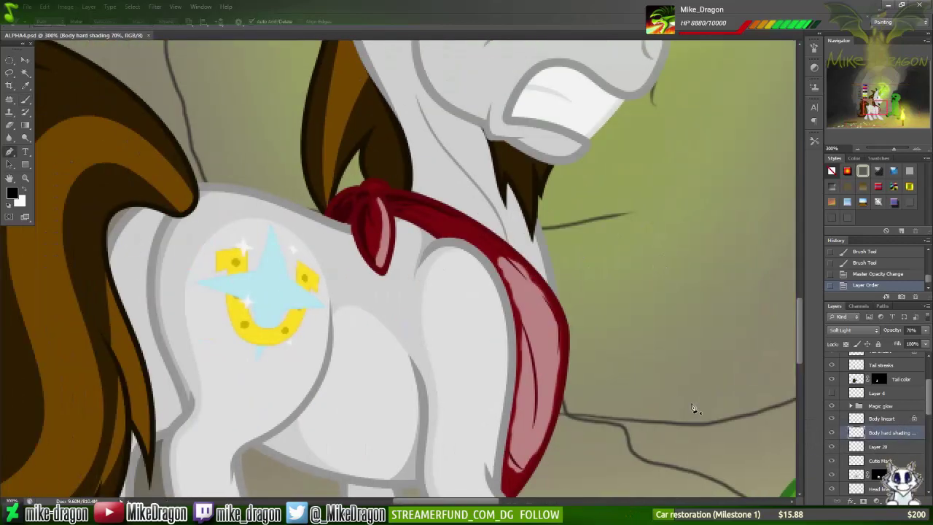
{"action": "scroll", "coordinate": [464, 354], "scroll_direction": "up", "scroll_amount": 3}
{"action": "left_click", "coordinate": [473, 182]}
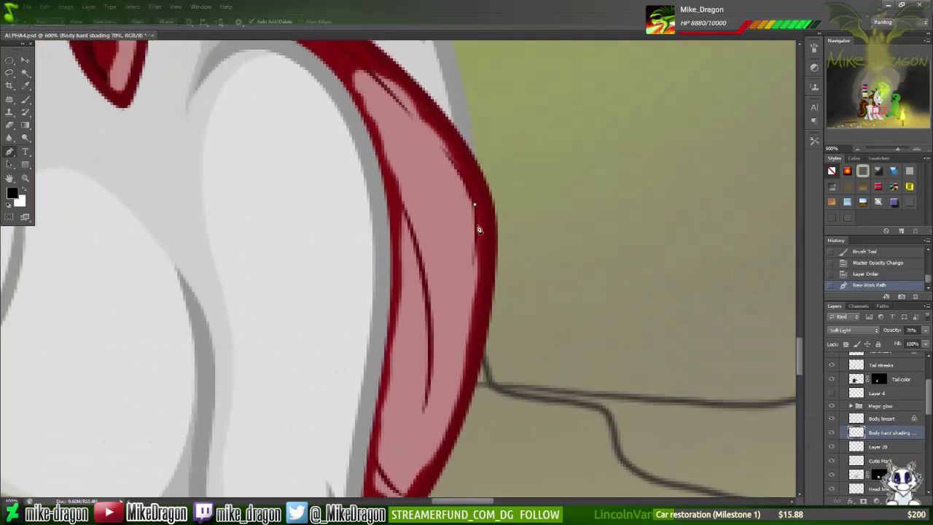
{"action": "scroll", "coordinate": [435, 284], "scroll_direction": "down", "scroll_amount": 1}
{"action": "left_click", "coordinate": [409, 410]}
{"action": "left_click", "coordinate": [375, 362]}
{"action": "scroll", "coordinate": [344, 384], "scroll_direction": "up", "scroll_amount": 1}
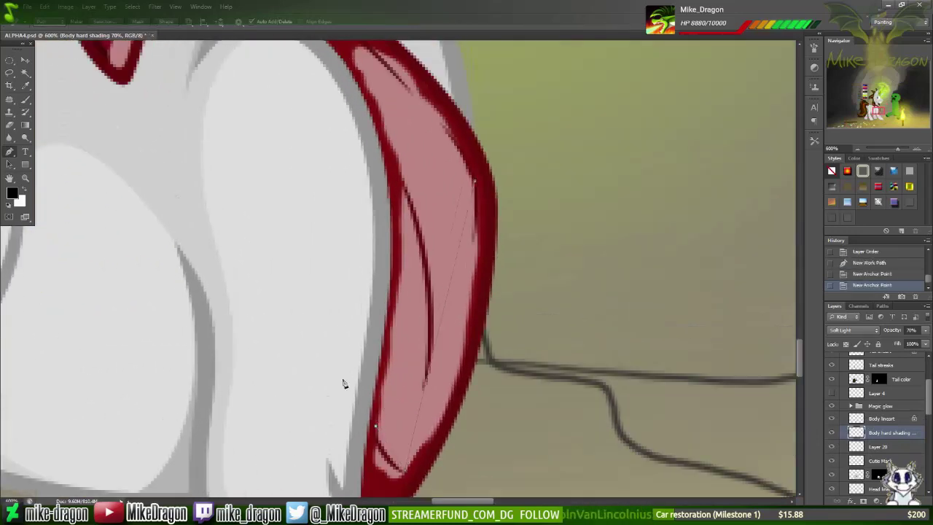
{"action": "left_click", "coordinate": [363, 146]}
{"action": "scroll", "coordinate": [382, 145], "scroll_direction": "up", "scroll_amount": 1}
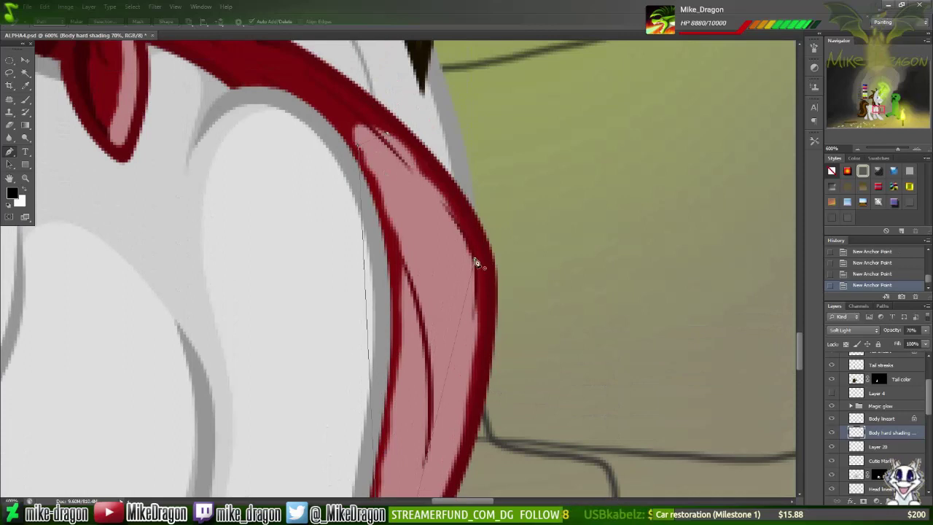
{"action": "left_click", "coordinate": [475, 262]}
Step: Bend the path with the Convert Point tool to follow the outline of the large sketched scarf highlight
{"action": "scroll", "coordinate": [474, 248], "scroll_direction": "down", "scroll_amount": 1}
{"action": "left_click_drag", "start_coordinate": [460, 166], "coordinate": [457, 160]}
{"action": "scroll", "coordinate": [582, 220], "scroll_direction": "down", "scroll_amount": 2}
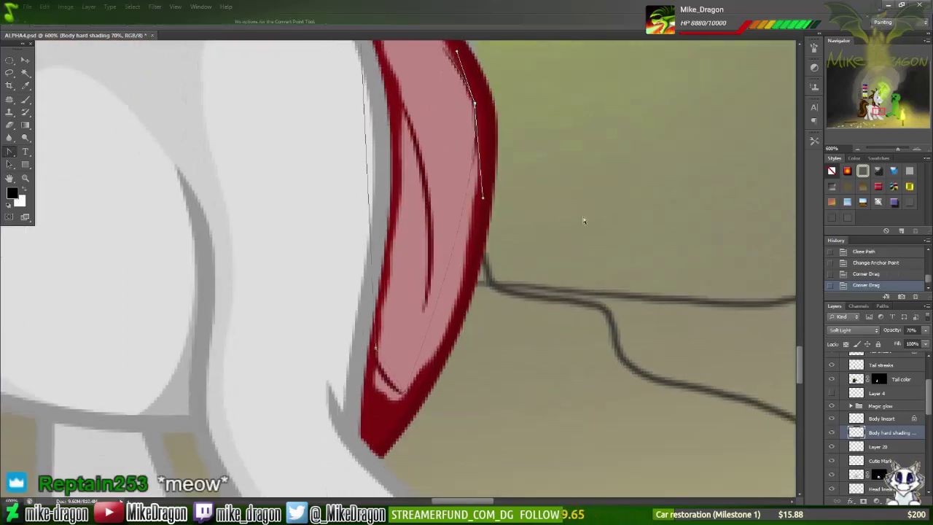
{"action": "left_click_drag", "start_coordinate": [375, 413], "coordinate": [437, 104]}
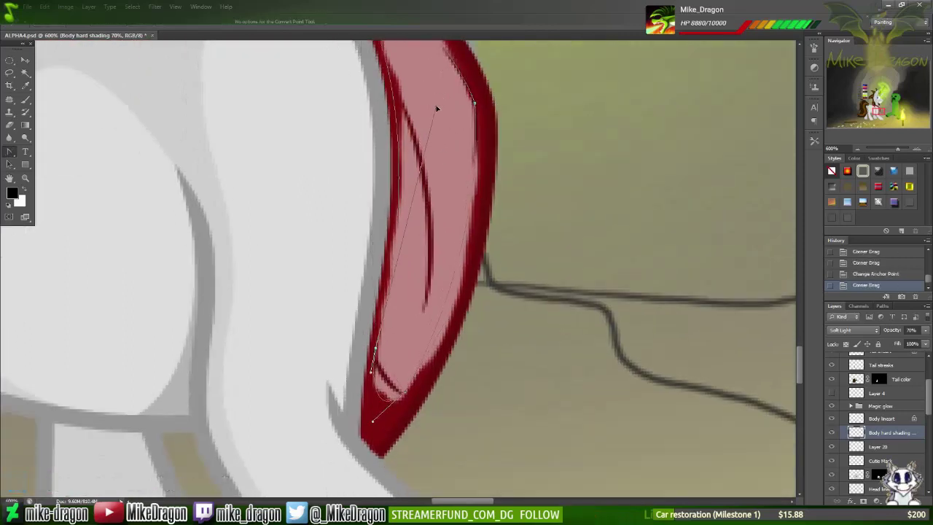
{"action": "scroll", "coordinate": [417, 177], "scroll_direction": "up", "scroll_amount": 3}
{"action": "left_click_drag", "start_coordinate": [359, 347], "coordinate": [372, 357]}
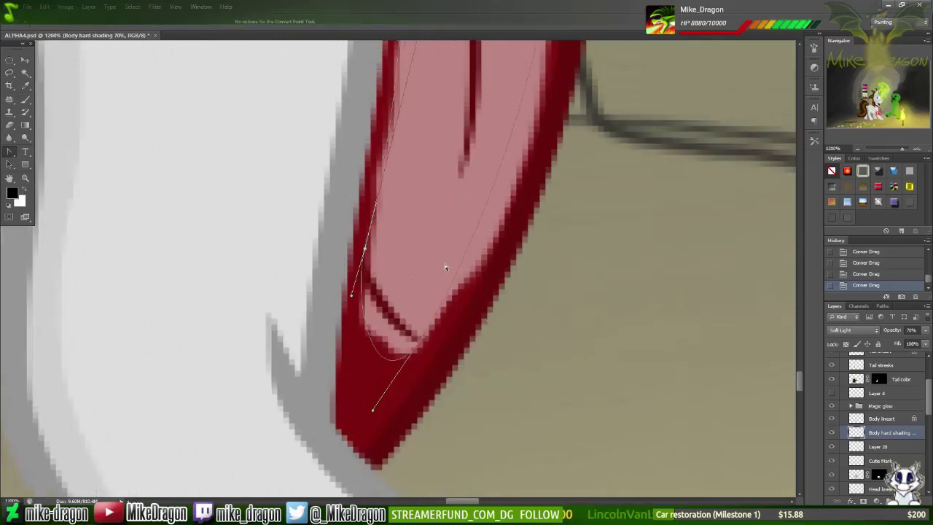
{"action": "scroll", "coordinate": [444, 263], "scroll_direction": "down", "scroll_amount": 3}
{"action": "scroll", "coordinate": [402, 265], "scroll_direction": "up", "scroll_amount": 3}
{"action": "left_click_drag", "start_coordinate": [402, 265], "coordinate": [376, 203]}
{"action": "scroll", "coordinate": [376, 204], "scroll_direction": "down", "scroll_amount": 3}
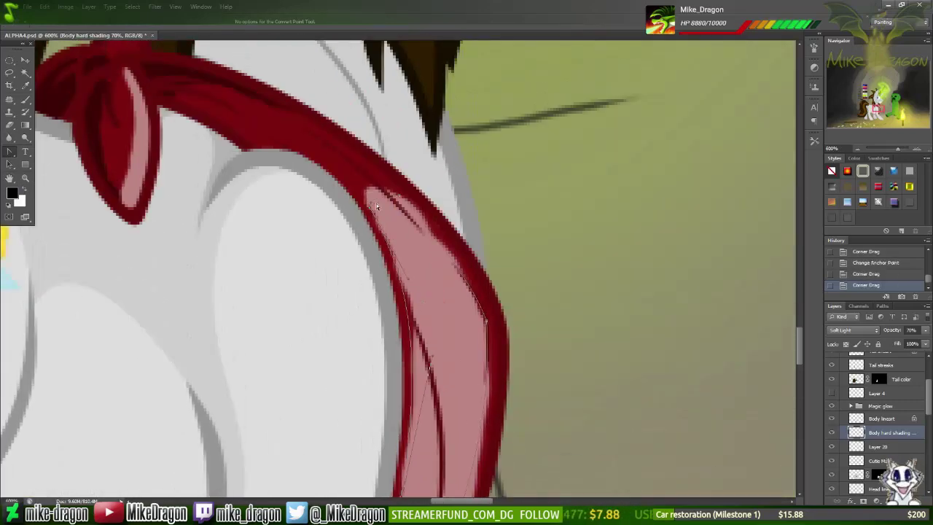
{"action": "scroll", "coordinate": [408, 202], "scroll_direction": "up", "scroll_amount": 3}
{"action": "left_click", "coordinate": [406, 117]}
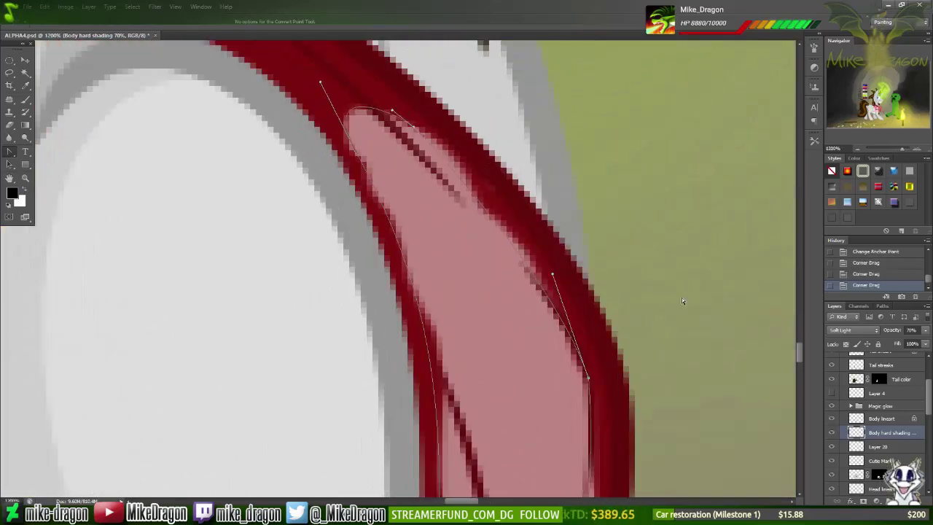
{"action": "scroll", "coordinate": [473, 164], "scroll_direction": "down", "scroll_amount": 5}
Step: Make a selection from the large scarf path, brush the highlight inside it in white and deselect
{"action": "right_click", "coordinate": [473, 164]}
{"action": "left_click", "coordinate": [500, 214]}
{"action": "key", "text": "Return"}
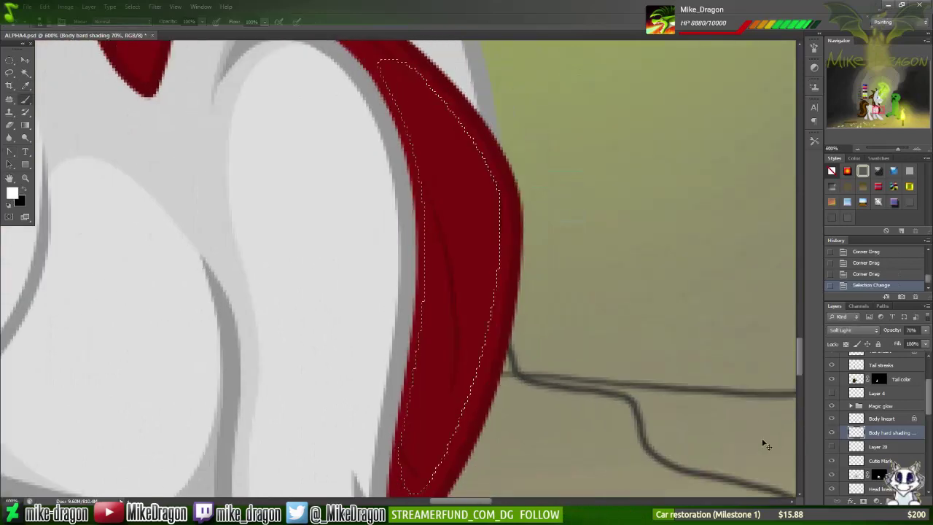
{"action": "key", "text": "b"}
{"action": "left_click_drag", "start_coordinate": [503, 219], "coordinate": [520, 270]}
{"action": "key", "text": "ctrl+d"}
{"action": "scroll", "coordinate": [572, 386], "scroll_direction": "down", "scroll_amount": 3}
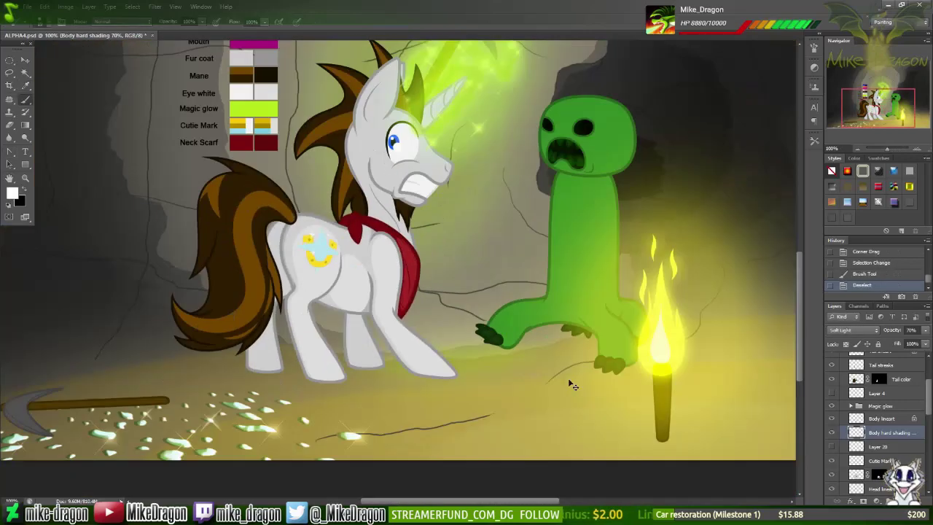
Step: Draw a closed pen path around the sketched highlight on the scarf knot's hanging end
{"action": "scroll", "coordinate": [396, 261], "scroll_direction": "up", "scroll_amount": 3}
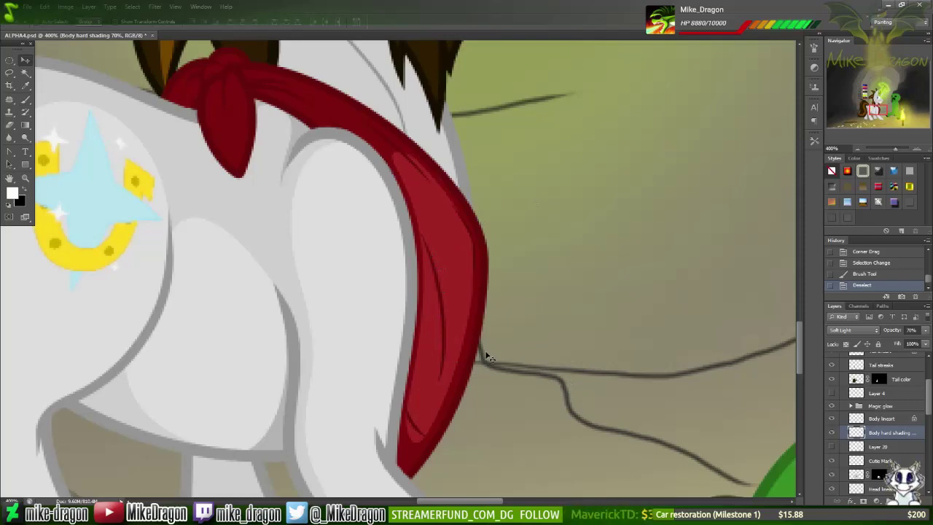
{"action": "scroll", "coordinate": [488, 357], "scroll_direction": "up", "scroll_amount": 2}
{"action": "key", "text": "p"}
{"action": "left_click", "coordinate": [373, 186]}
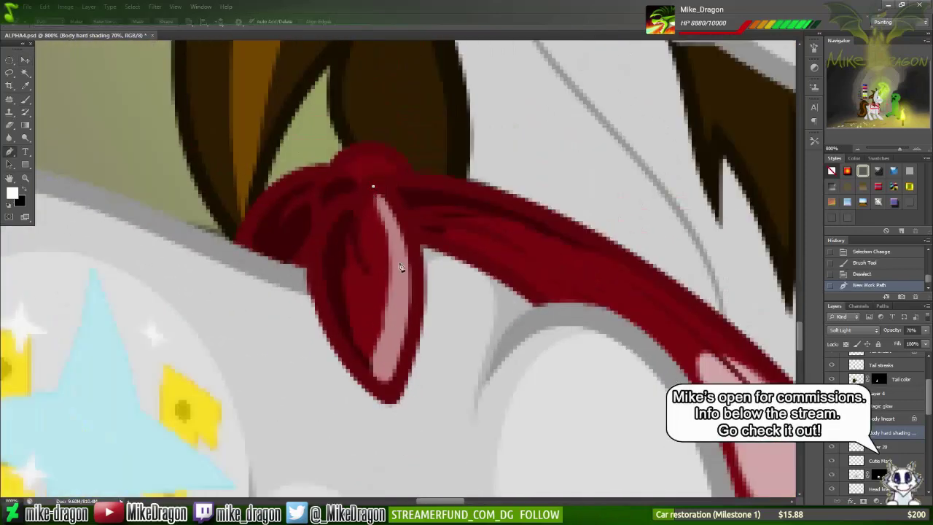
{"action": "key", "text": "h"}
{"action": "left_click_drag", "start_coordinate": [389, 350], "coordinate": [373, 366]}
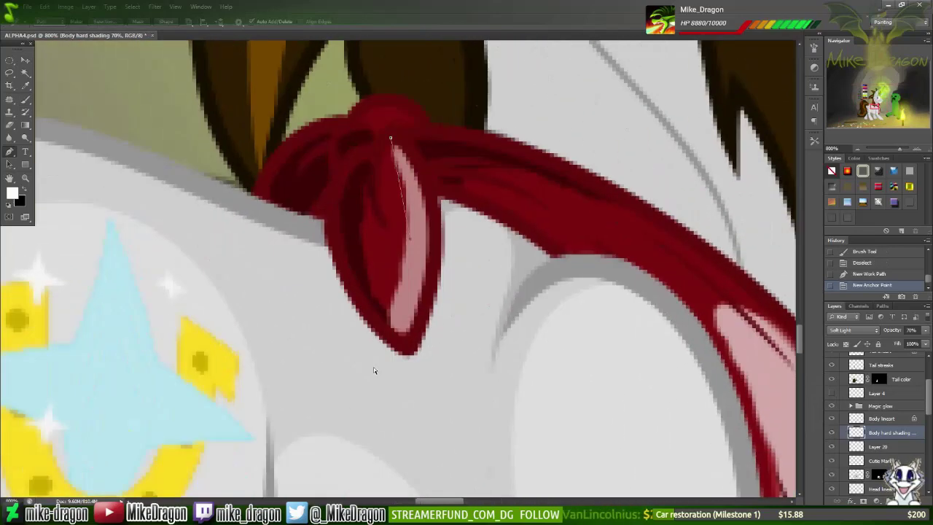
{"action": "left_click", "coordinate": [383, 331]}
{"action": "left_click", "coordinate": [406, 348]}
{"action": "left_click", "coordinate": [418, 331]}
{"action": "left_click", "coordinate": [425, 300]}
{"action": "left_click", "coordinate": [433, 278]}
{"action": "left_click", "coordinate": [433, 251]}
Step: Curve the inner edge of the hanging end's path, then brush a white highlight inside its selection and deselect
{"action": "left_click", "coordinate": [8, 152]}
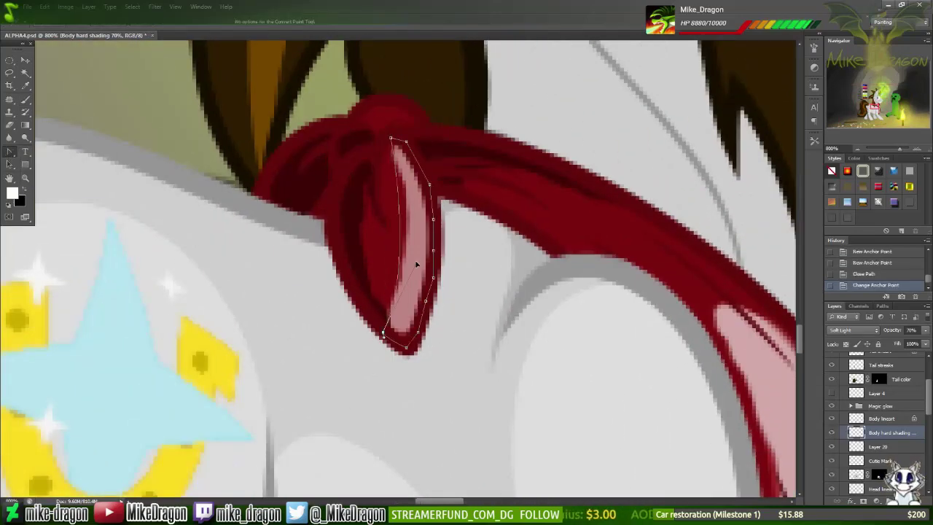
{"action": "left_click", "coordinate": [390, 137]}
{"action": "key", "text": "ctrl+Return"}
{"action": "key", "text": "b"}
{"action": "left_click_drag", "start_coordinate": [435, 260], "coordinate": [413, 401]}
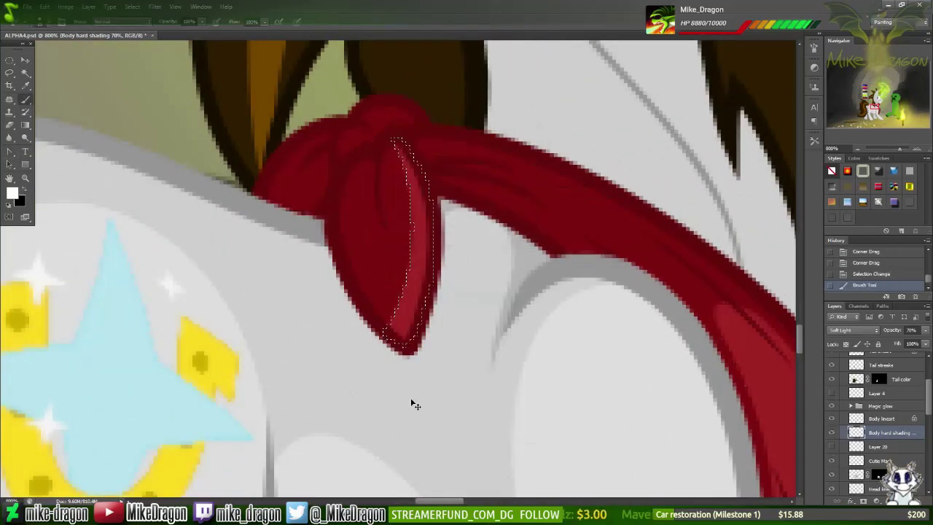
{"action": "key", "text": "ctrl+d"}
{"action": "scroll", "coordinate": [410, 395], "scroll_direction": "down", "scroll_amount": 3}
Step: Draw a closed pen path around the sketched shadows on the scarf's neck band beside the knot
{"action": "scroll", "coordinate": [411, 395], "scroll_direction": "up", "scroll_amount": 2}
{"action": "scroll", "coordinate": [408, 269], "scroll_direction": "up", "scroll_amount": 3}
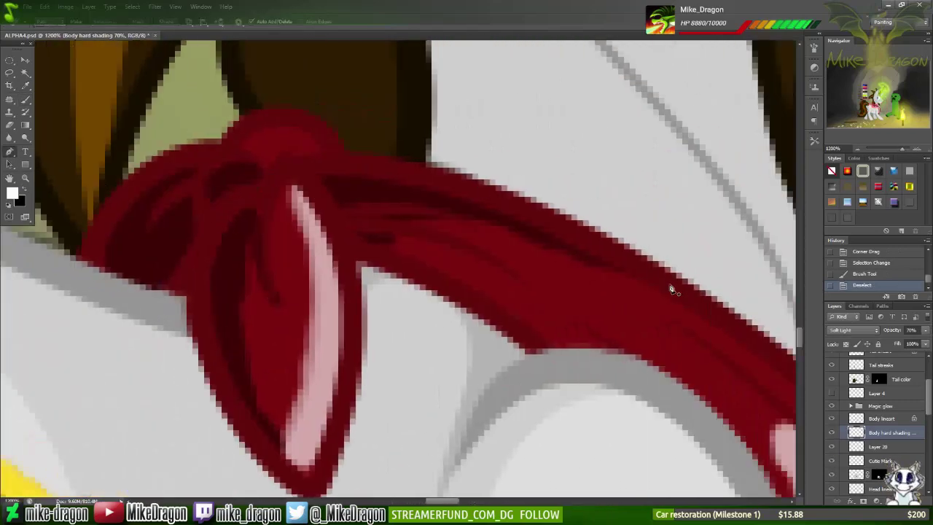
{"action": "key", "text": "p"}
{"action": "left_click", "coordinate": [670, 284]}
{"action": "left_click", "coordinate": [384, 255]}
{"action": "left_click", "coordinate": [344, 250]}
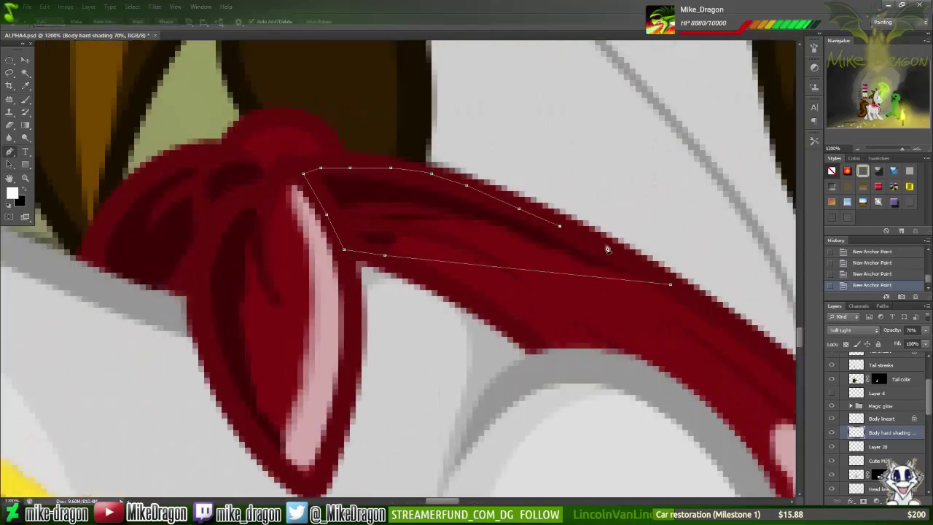
Step: Bend the neck band path's lower edge along the sketched shadow, then brush black inside its selection and deselect
{"action": "left_click_drag", "start_coordinate": [10, 152], "coordinate": [44, 195]}
{"action": "mouse_move", "coordinate": [384, 255]}
{"action": "left_mouse_down"}
{"action": "mouse_move", "coordinate": [373, 155]}
{"action": "mouse_move", "coordinate": [390, 254]}
{"action": "left_mouse_up"}
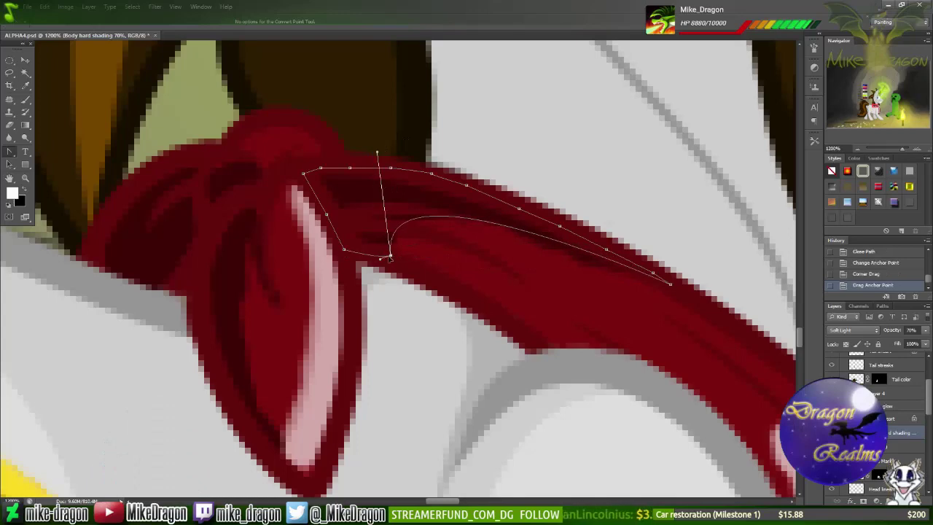
{"action": "left_click_drag", "start_coordinate": [670, 281], "coordinate": [692, 306]}
{"action": "left_click_drag", "start_coordinate": [370, 150], "coordinate": [376, 158]}
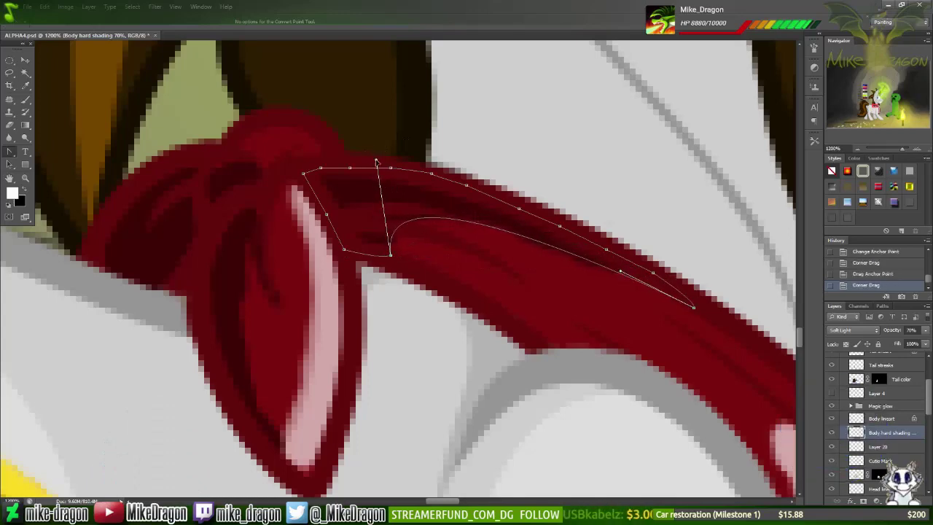
{"action": "right_click", "coordinate": [602, 254]}
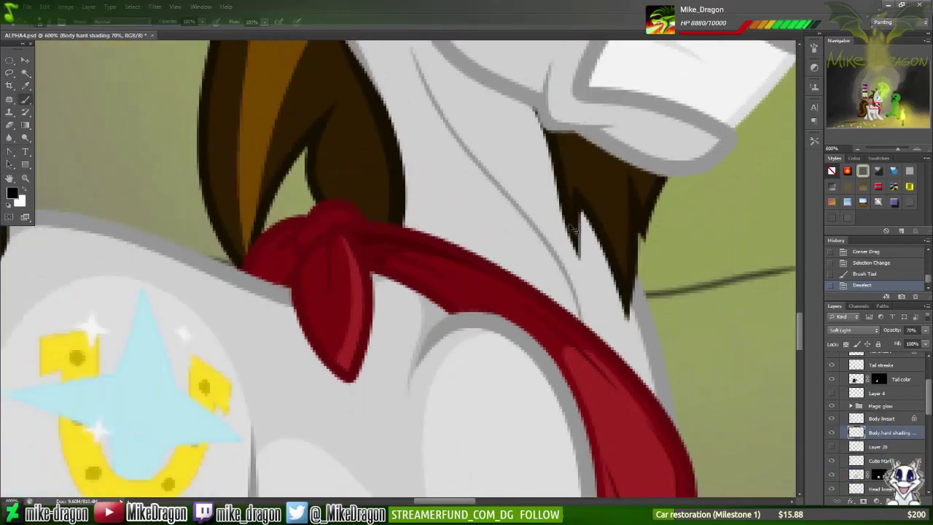
Step: Draw a small tapering closed path over the fold in the scarf's hanging end and curve its sides
{"action": "scroll", "coordinate": [573, 228], "scroll_direction": "up", "scroll_amount": 6}
{"action": "key", "text": "p"}
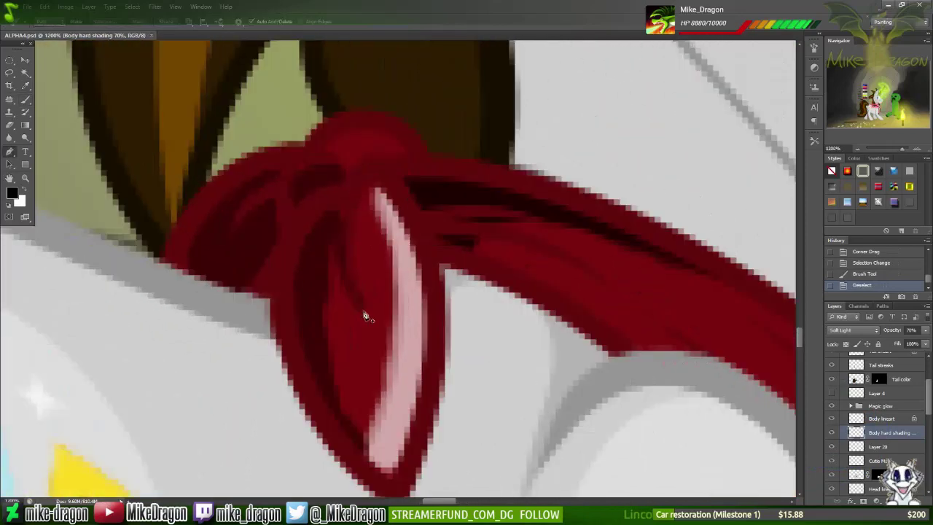
{"action": "left_click", "coordinate": [363, 316]}
{"action": "left_click", "coordinate": [357, 193]}
{"action": "left_click", "coordinate": [329, 198]}
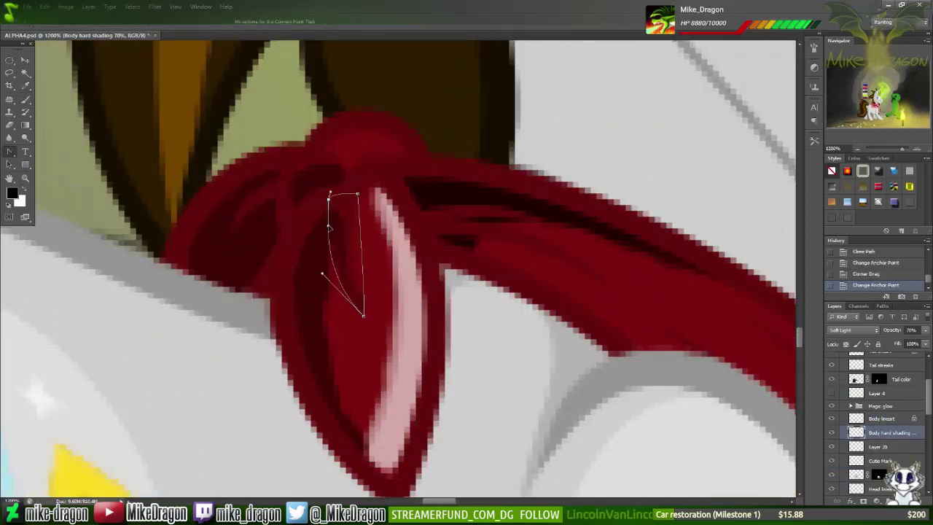
{"action": "mouse_move", "coordinate": [355, 255]}
{"action": "left_mouse_down"}
{"action": "mouse_move", "coordinate": [363, 277]}
{"action": "mouse_move", "coordinate": [349, 218]}
{"action": "left_mouse_up"}
Step: Turn the small fold path into a selection, brush the shadow inside it in black and deselect
{"action": "key", "text": "ctrl+Return"}
{"action": "key", "text": "b"}
{"action": "key", "text": "ctrl+d"}
{"action": "scroll", "coordinate": [352, 297], "scroll_direction": "down", "scroll_amount": 5}
Step: Start a pen path on the scarf's hanging end, running from the fold to the tip and back up along the outer edge
{"action": "scroll", "coordinate": [364, 292], "scroll_direction": "up", "scroll_amount": 2}
{"action": "key", "text": "p"}
{"action": "left_click", "coordinate": [359, 250]}
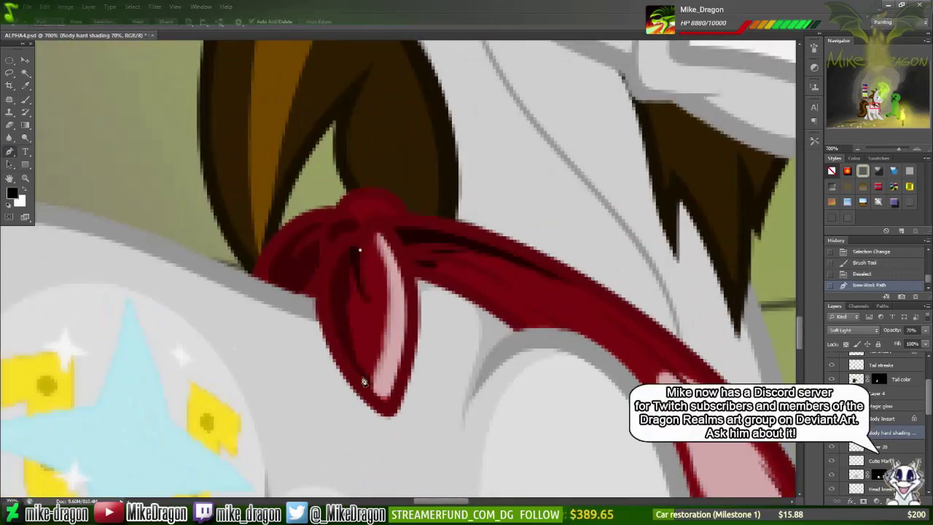
{"action": "left_click", "coordinate": [373, 397]}
{"action": "left_click", "coordinate": [352, 375]}
{"action": "left_click", "coordinate": [336, 348]}
{"action": "left_click", "coordinate": [326, 320]}
{"action": "left_click", "coordinate": [322, 290]}
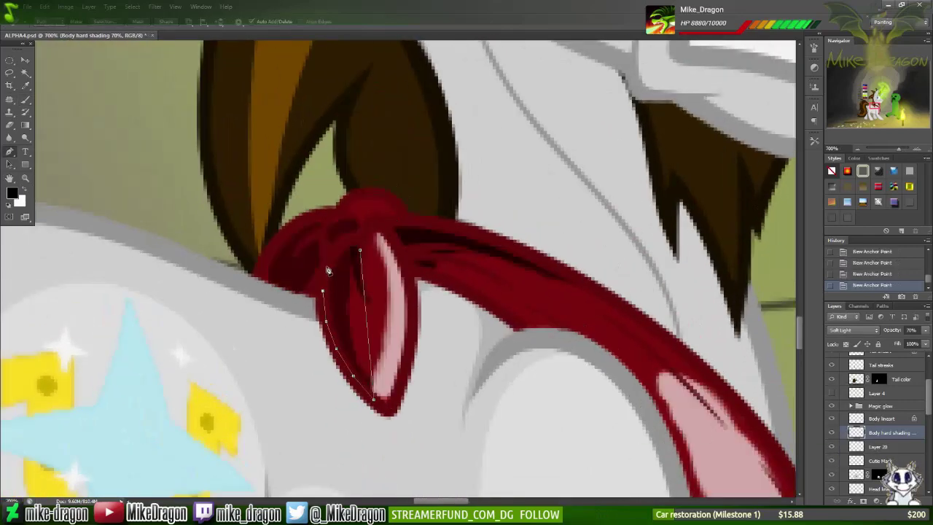
Step: Switch to the project folder, view Silver's Body Lineart.png to examine the scarf knot's lines, and return to the painting
{"action": "key", "text": "alt+Tab"}
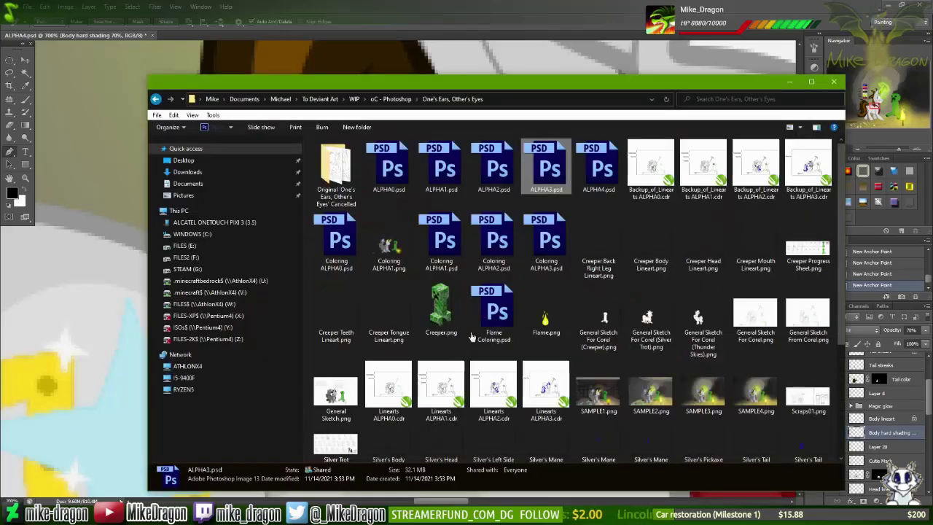
{"action": "double_click", "coordinate": [431, 366]}
{"action": "scroll", "coordinate": [430, 366], "scroll_direction": "down", "scroll_amount": 3}
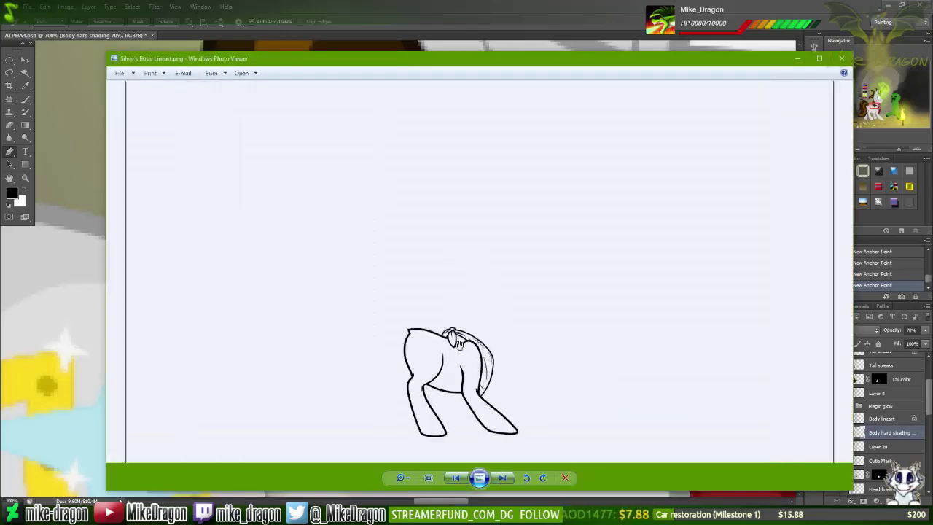
{"action": "left_click", "coordinate": [841, 59]}
{"action": "key", "text": "alt+Tab"}
Step: Continue the path around the scarf's rear loop to the knot, close it and curve its segments to follow the sketched shadow
{"action": "left_click", "coordinate": [310, 290]}
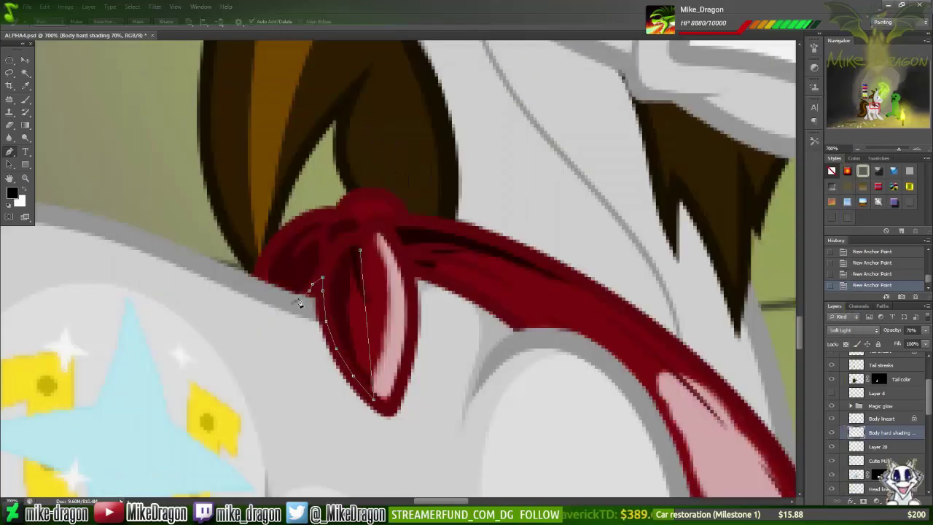
{"action": "left_click", "coordinate": [261, 268]}
{"action": "left_click", "coordinate": [271, 246]}
{"action": "left_click", "coordinate": [292, 226]}
{"action": "scroll", "coordinate": [366, 235], "scroll_direction": "up", "scroll_amount": 2}
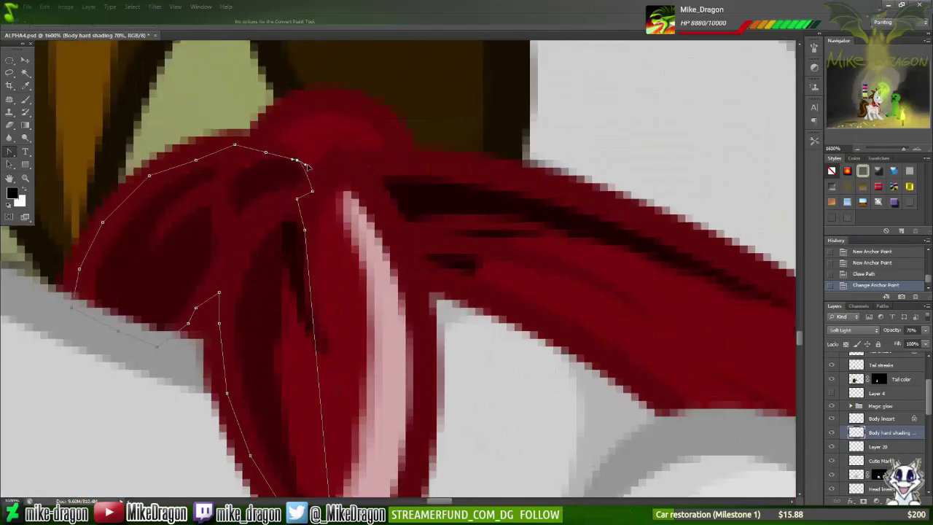
{"action": "left_click_drag", "start_coordinate": [326, 160], "coordinate": [325, 373]}
Step: Turn the rear loop path into a selection, brush the shadow inside it in black and deselect
{"action": "key", "text": "ctrl+Return"}
{"action": "key", "text": "b"}
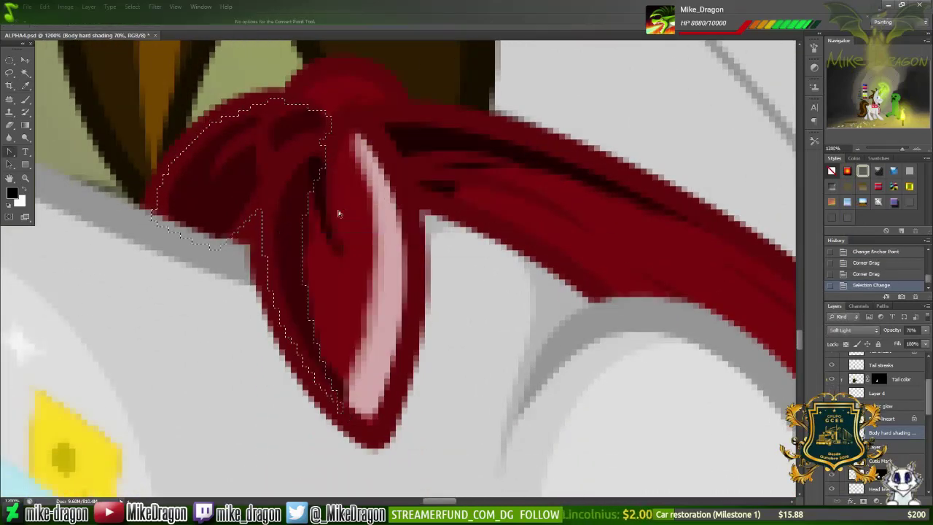
{"action": "left_click_drag", "start_coordinate": [333, 209], "coordinate": [350, 378]}
{"action": "key", "text": "ctrl+d"}
{"action": "scroll", "coordinate": [891, 397], "scroll_direction": "down", "scroll_amount": 1}
Step: Hide the background, touch up the Body colors mask in black beside the scarf knot, undo the last stroke and show the background again
{"action": "left_click", "coordinate": [878, 454]}
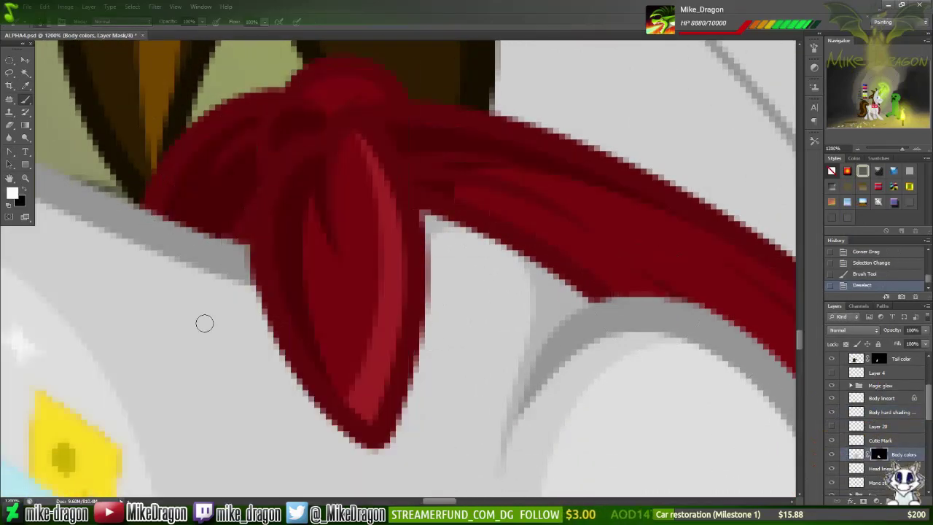
{"action": "key", "text": "x"}
{"action": "scroll", "coordinate": [882, 408], "scroll_direction": "up", "scroll_amount": 6}
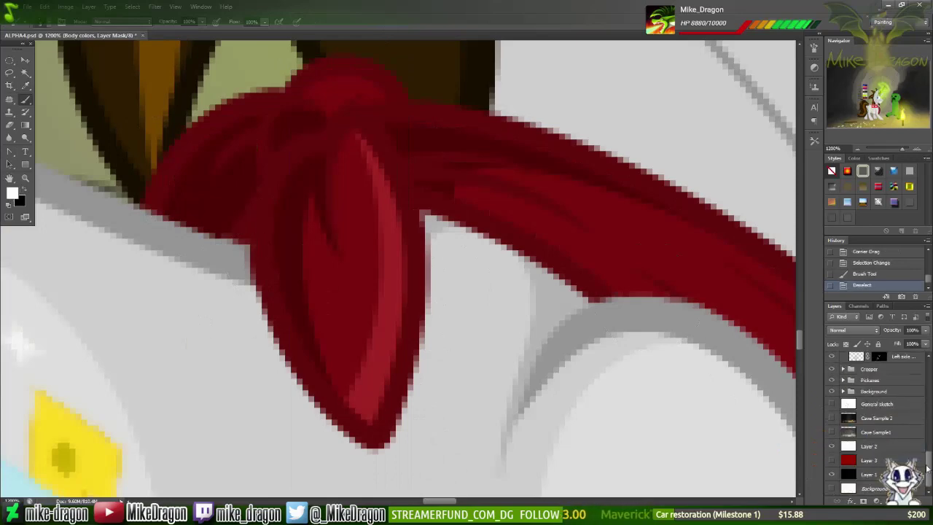
{"action": "left_click", "coordinate": [832, 369]}
{"action": "key", "text": "x"}
{"action": "left_click_drag", "start_coordinate": [248, 244], "coordinate": [318, 173]}
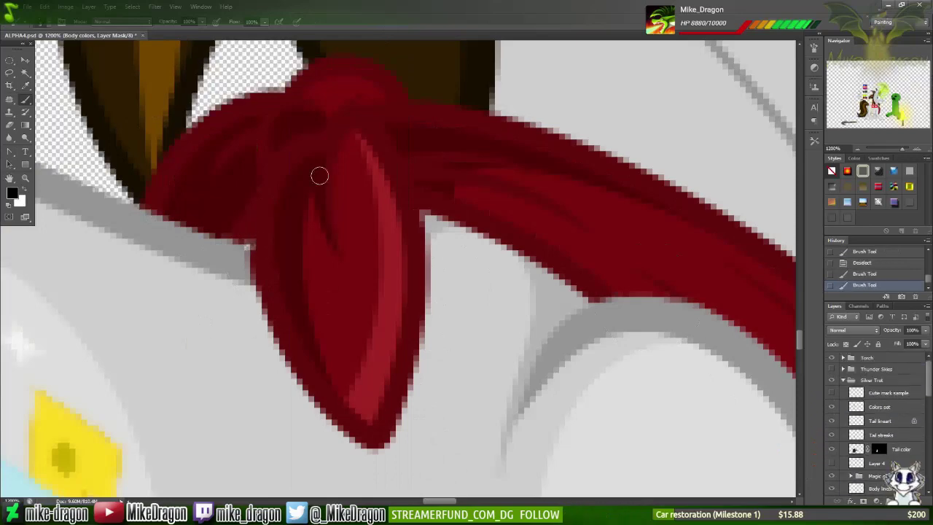
{"action": "key", "text": "ctrl+z"}
{"action": "key", "text": "ctrl+z"}
{"action": "scroll", "coordinate": [248, 242], "scroll_direction": "down", "scroll_amount": 4}
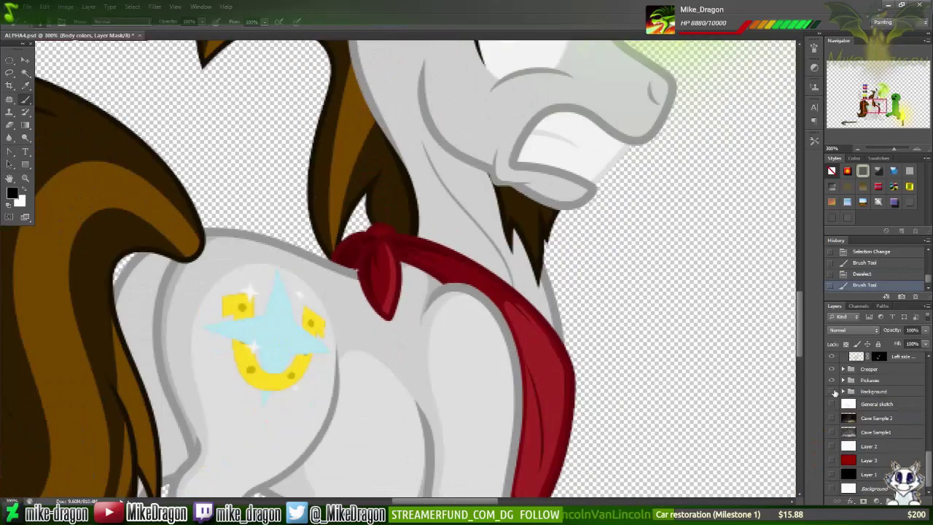
{"action": "scroll", "coordinate": [357, 271], "scroll_direction": "down", "scroll_amount": 3}
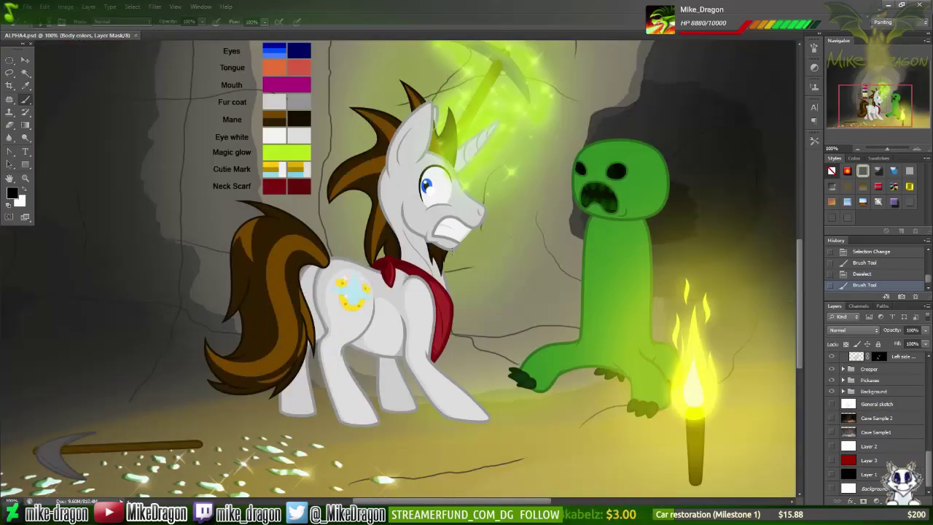
{"action": "scroll", "coordinate": [299, 372], "scroll_direction": "up", "scroll_amount": 3}
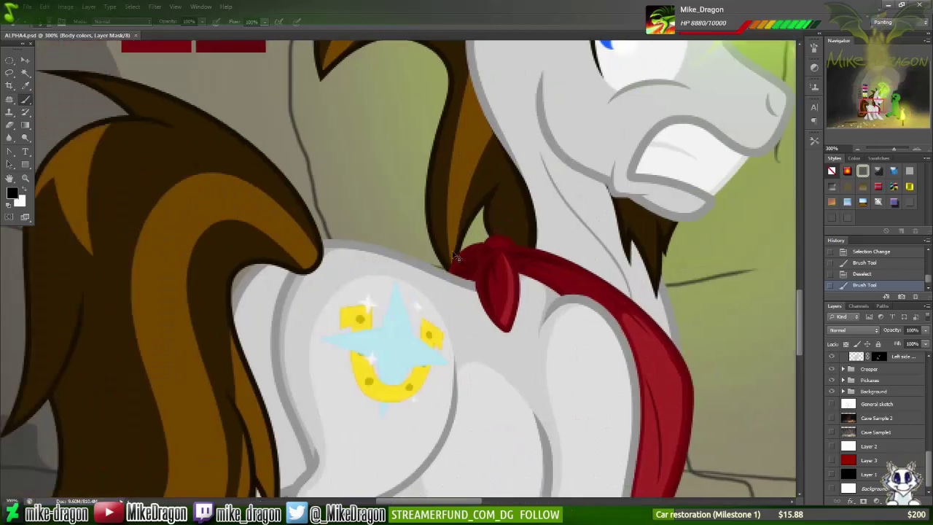
Step: Delete the sketch layer and add a Left side hard shading 70% layer above the left side colors, pasting the Soft Light 70% style
{"action": "scroll", "coordinate": [299, 371], "scroll_direction": "down", "scroll_amount": 1}
{"action": "key", "text": "Delete"}
{"action": "key", "text": "ctrl+shift+alt+n"}
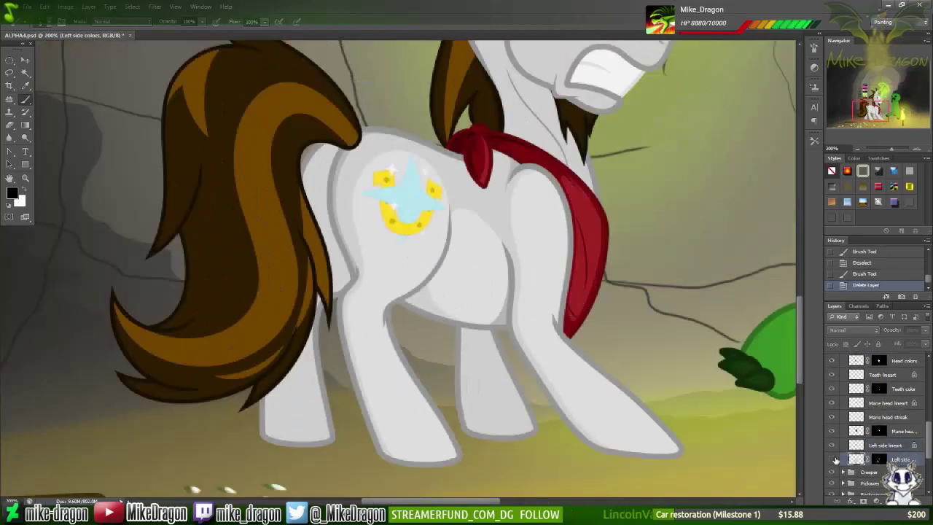
{"action": "type", "text": "Body hard shading 70%"}
{"action": "key", "text": "Return"}
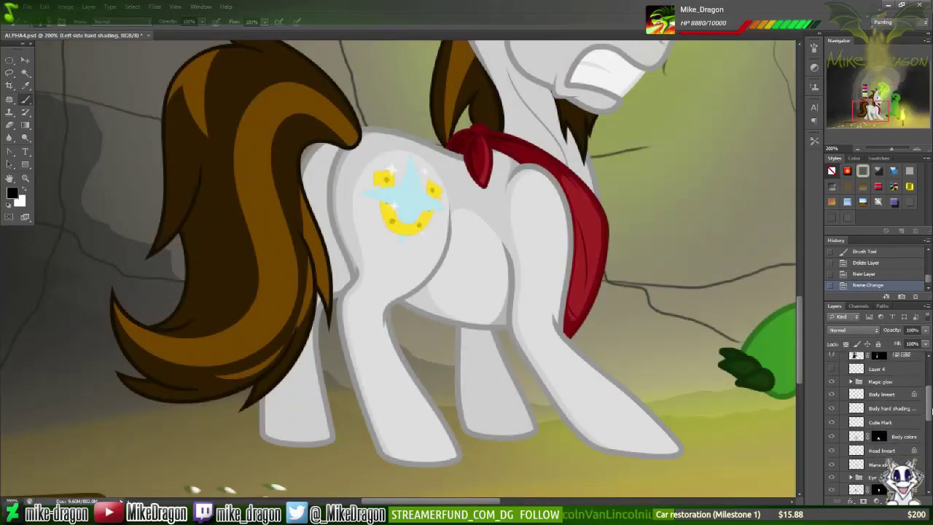
{"action": "left_click", "coordinate": [889, 251]}
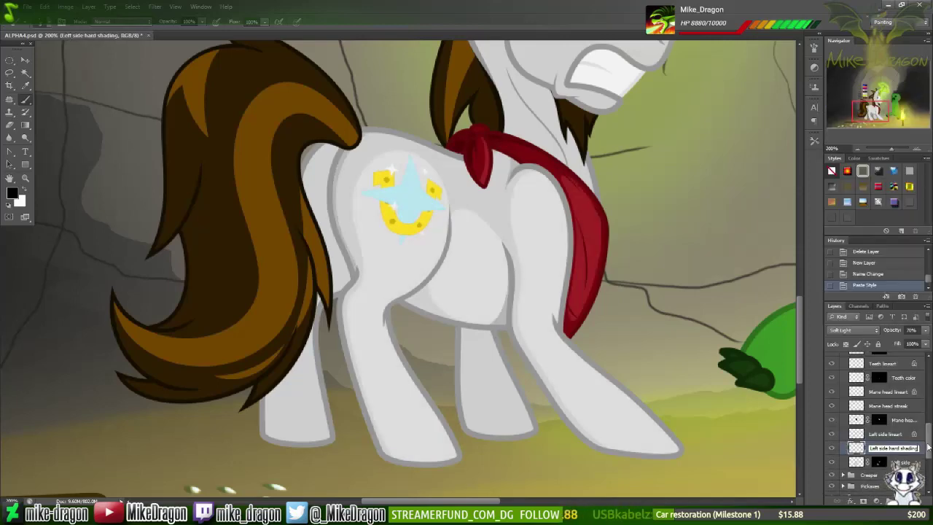
Step: Draw a closed pen path around the far hind leg, following its front edge, the near thigh and the rump behind the tail
{"action": "scroll", "coordinate": [409, 343], "scroll_direction": "down", "scroll_amount": 2}
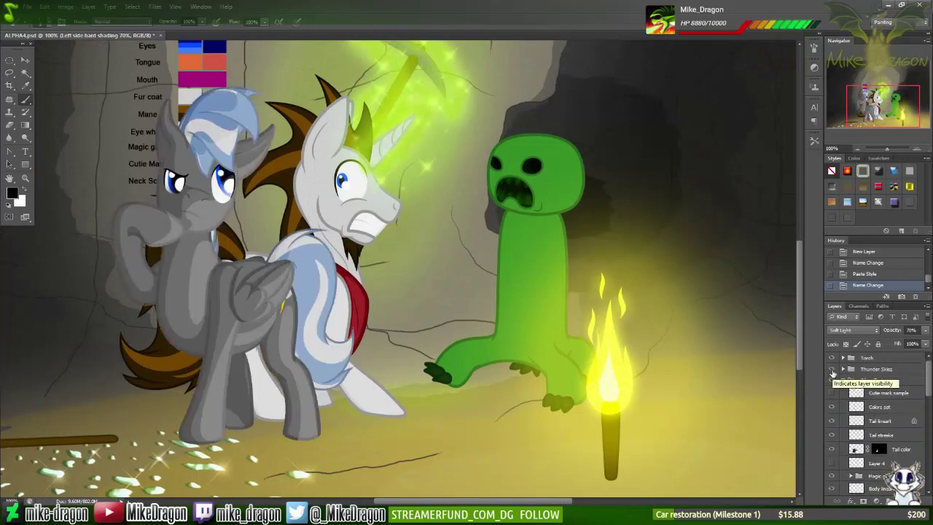
{"action": "scroll", "coordinate": [206, 409], "scroll_direction": "up", "scroll_amount": 2}
{"action": "left_click_drag", "start_coordinate": [206, 408], "coordinate": [479, 278]}
{"action": "key", "text": "p"}
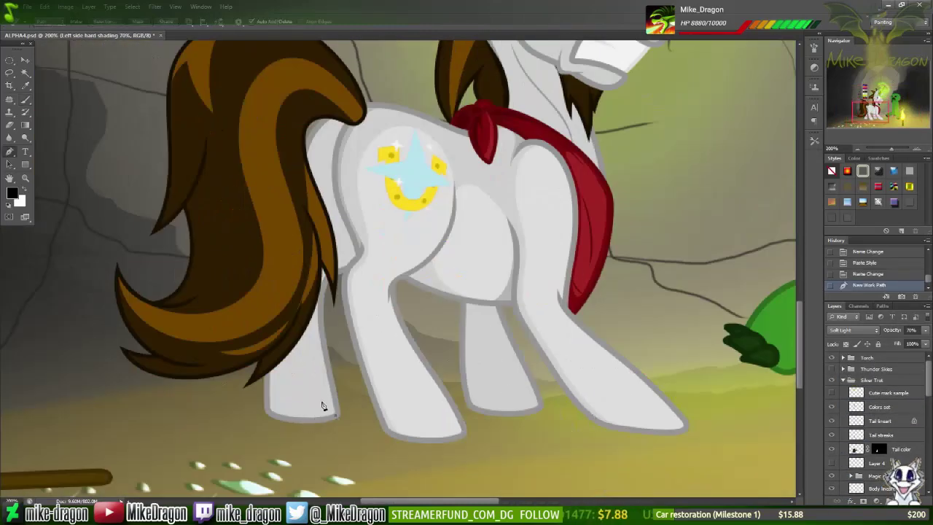
{"action": "scroll", "coordinate": [387, 248], "scroll_direction": "up", "scroll_amount": 3}
{"action": "left_click", "coordinate": [405, 303]}
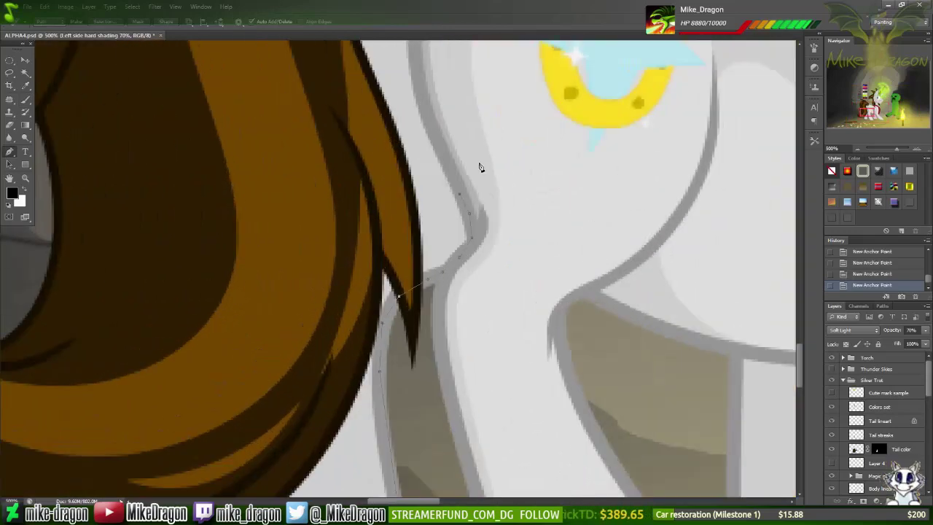
{"action": "scroll", "coordinate": [480, 167], "scroll_direction": "up", "scroll_amount": 3}
{"action": "scroll", "coordinate": [345, 239], "scroll_direction": "down", "scroll_amount": 3}
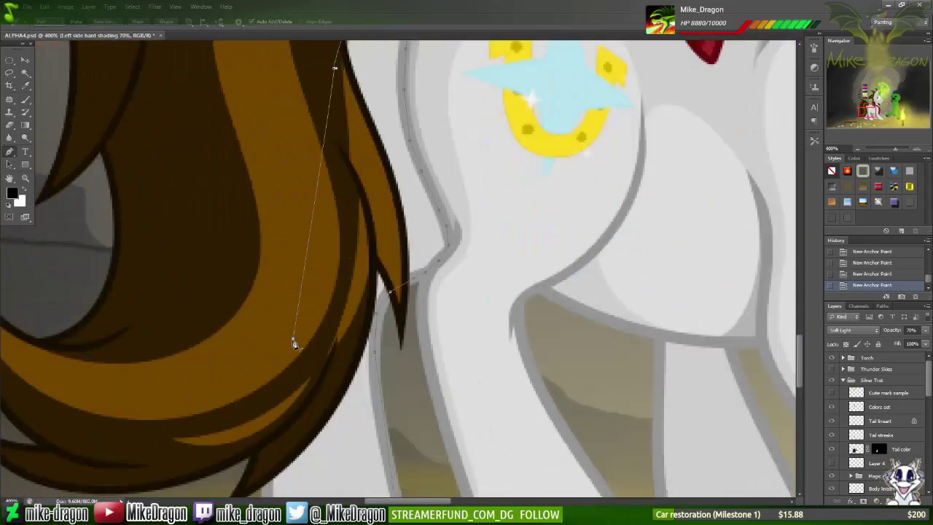
{"action": "scroll", "coordinate": [396, 459], "scroll_direction": "down", "scroll_amount": 2}
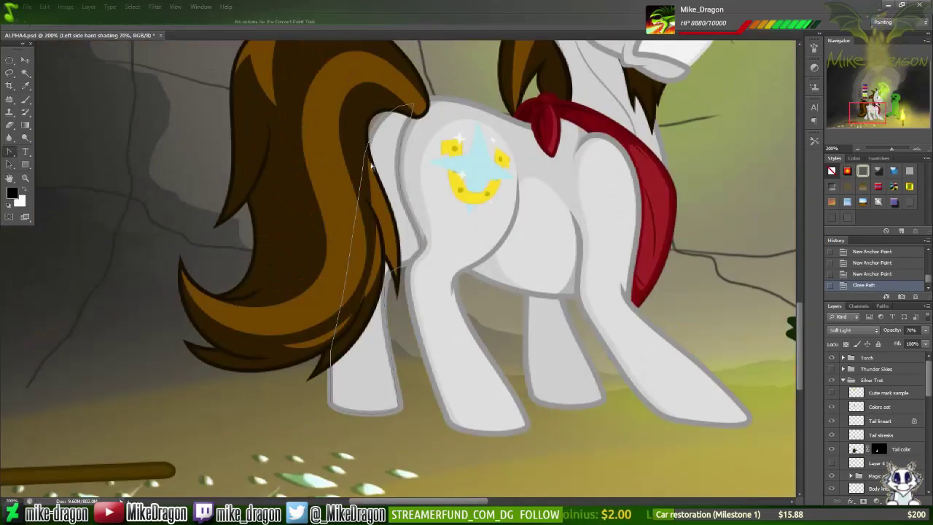
Step: Hide the tail layers and step back through the path's last anchor points to reopen it at the far hind thigh
{"action": "scroll", "coordinate": [829, 444], "scroll_direction": "down", "scroll_amount": 5}
{"action": "scroll", "coordinate": [932, 421], "scroll_direction": "up", "scroll_amount": 5}
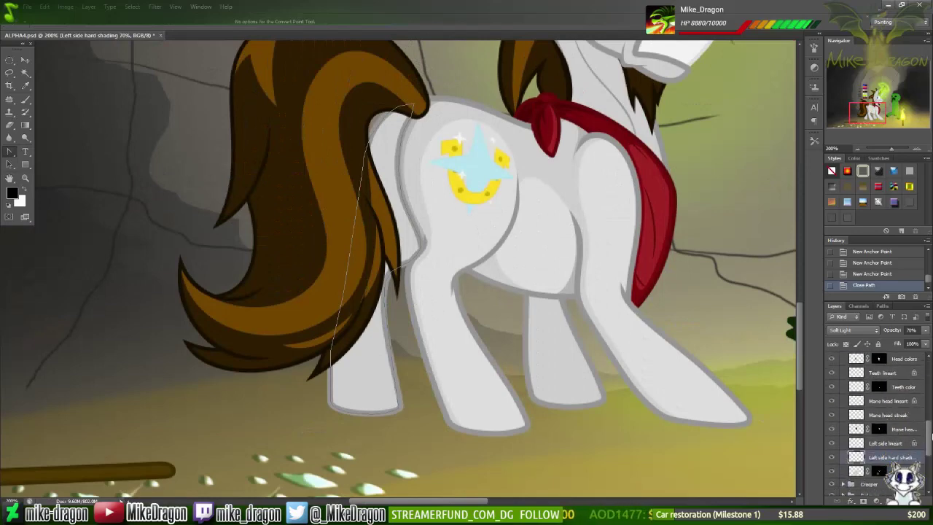
{"action": "scroll", "coordinate": [875, 422], "scroll_direction": "down", "scroll_amount": 5}
{"action": "left_click", "coordinate": [831, 419]}
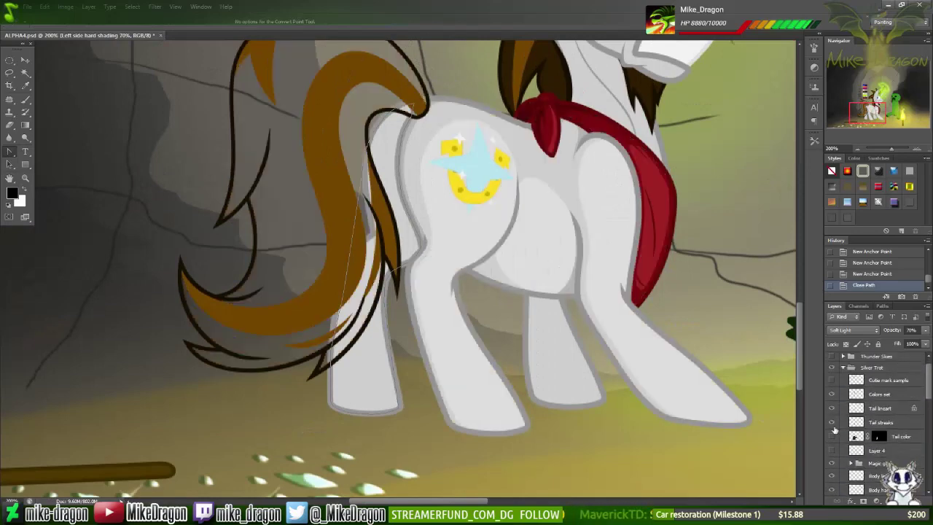
{"action": "key", "text": "ctrl+plus"}
{"action": "key", "text": "ctrl+plus"}
{"action": "key", "text": "ctrl+plus"}
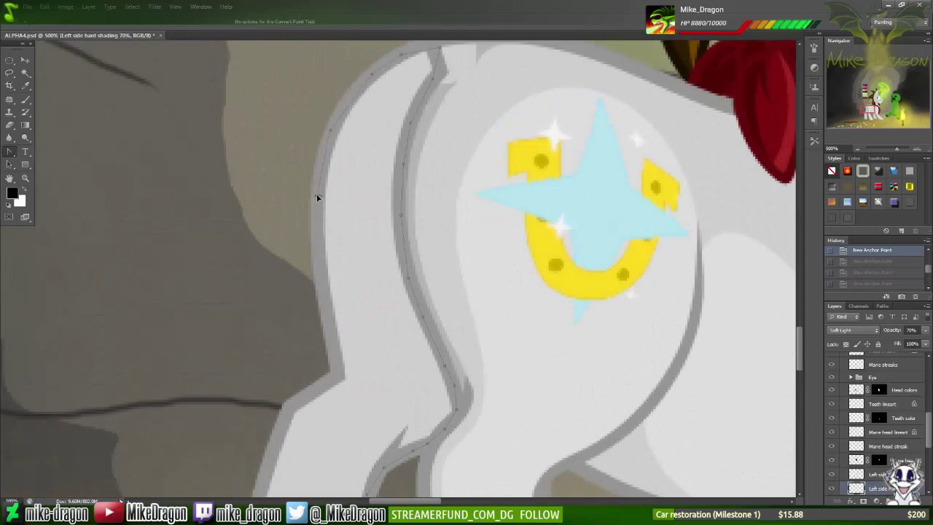
{"action": "key", "text": "ctrl+shift+z"}
{"action": "key", "text": "ctrl+shift+z"}
{"action": "key", "text": "ctrl+shift+z"}
Step: Continue the path down the far hind leg's outer edge, close it around the hoof and show the tail again
{"action": "key", "text": "p"}
{"action": "left_click", "coordinate": [323, 246]}
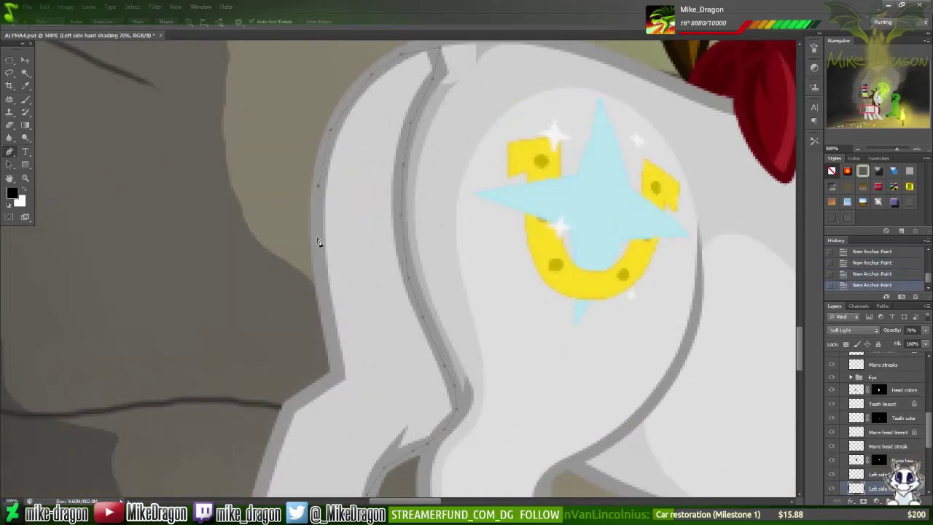
{"action": "left_click_drag", "start_coordinate": [308, 358], "coordinate": [411, 104]}
{"action": "scroll", "coordinate": [335, 320], "scroll_direction": "down", "scroll_amount": 3}
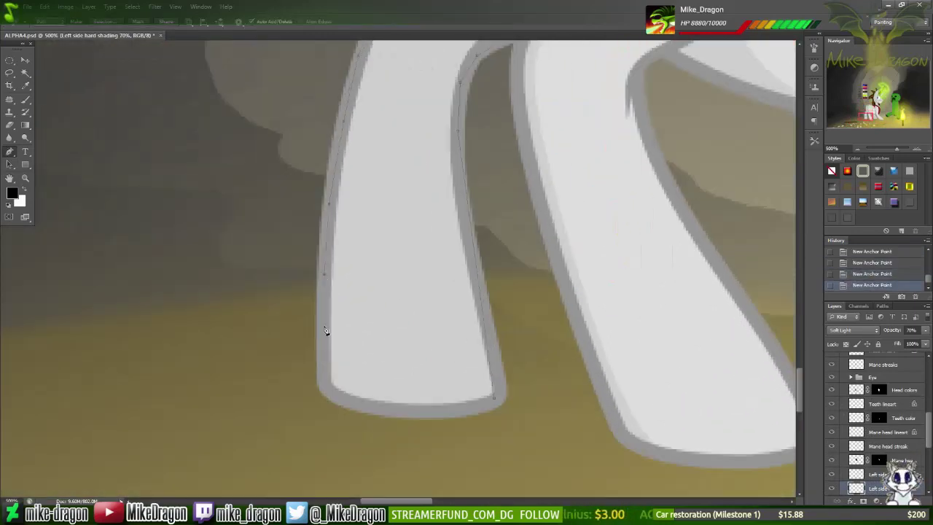
{"action": "left_click", "coordinate": [441, 414]}
{"action": "key", "text": "ctrl+minus"}
{"action": "key", "text": "ctrl+minus"}
{"action": "key", "text": "ctrl+minus"}
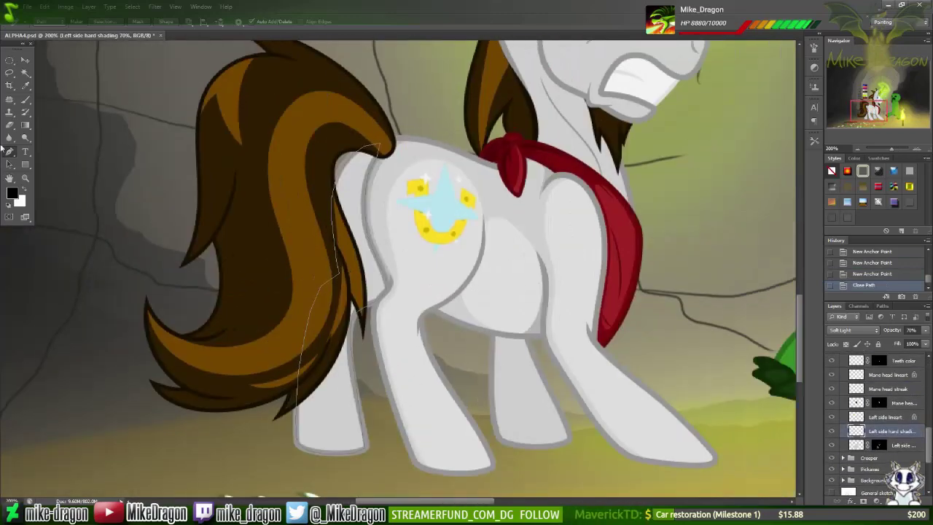
Step: Curve the path's front side inward on the far hind leg, leaving a narrow unshaded rim along the leg's front edge
{"action": "key", "text": "ctrl+plus"}
{"action": "scroll", "coordinate": [360, 366], "scroll_direction": "down", "scroll_amount": 3}
{"action": "left_click_drag", "start_coordinate": [368, 382], "coordinate": [337, 355]}
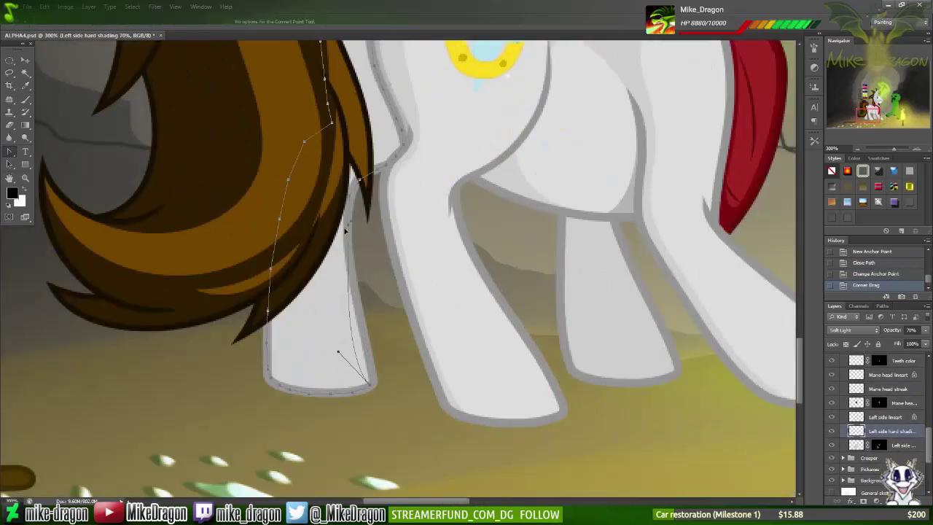
{"action": "left_click_drag", "start_coordinate": [347, 257], "coordinate": [339, 242]}
{"action": "left_click_drag", "start_coordinate": [354, 381], "coordinate": [344, 329]}
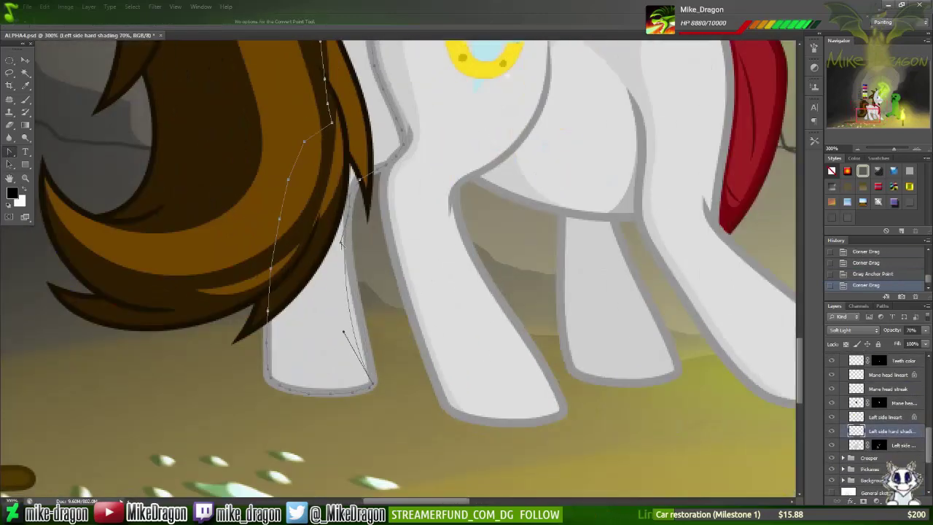
Step: Turn the far hind leg path into a selection, brush the shadow inside it in black and deselect
{"action": "right_click", "coordinate": [375, 384]}
{"action": "key", "text": "Return"}
{"action": "key", "text": "b"}
{"action": "key", "text": "ctrl+d"}
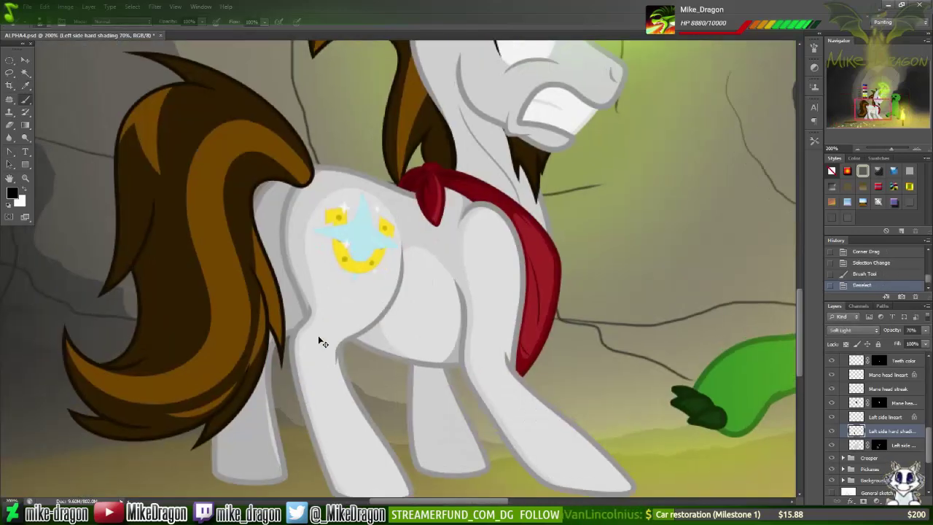
{"action": "key", "text": "ctrl+1"}
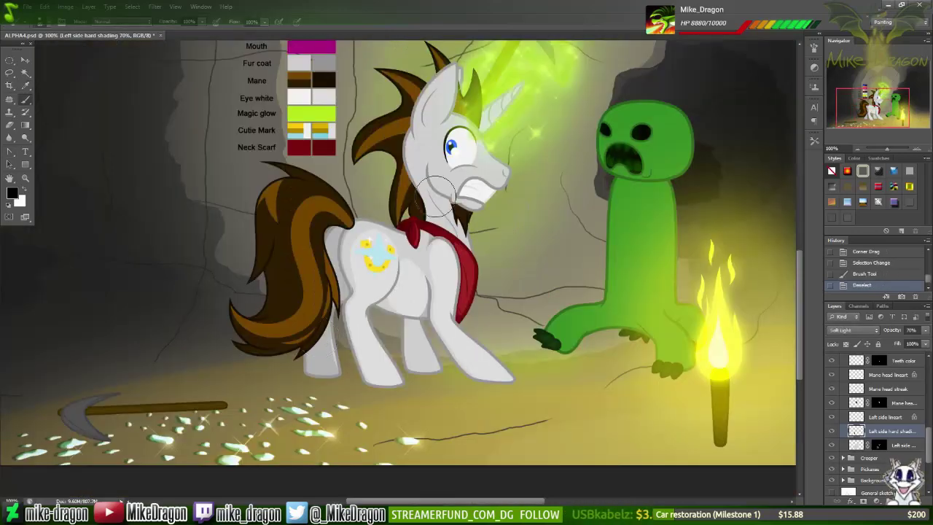
Step: Draw a closed pen path over the far foreleg, from the hoof's front corner along the front edge and across below the belly
{"action": "scroll", "coordinate": [437, 193], "scroll_direction": "up", "scroll_amount": 2}
{"action": "scroll", "coordinate": [410, 379], "scroll_direction": "right", "scroll_amount": 5}
{"action": "key", "text": "p"}
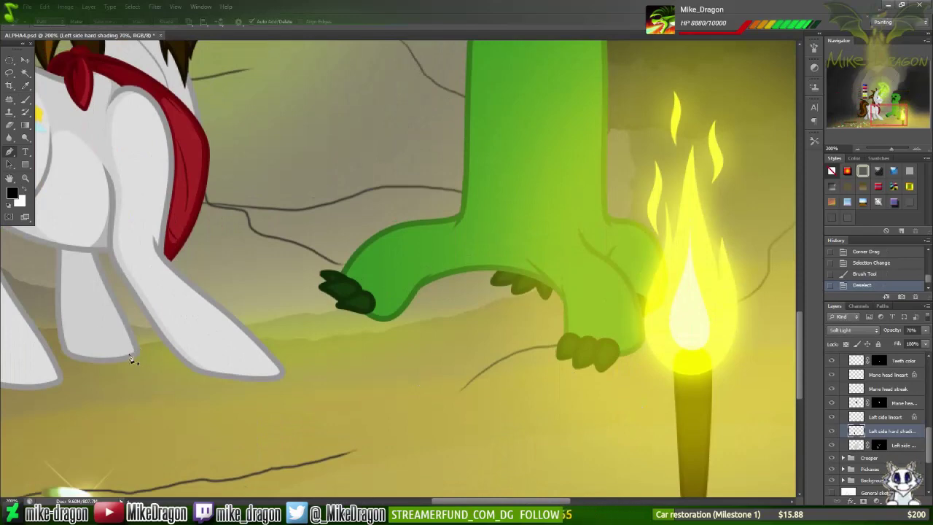
{"action": "left_click", "coordinate": [130, 356]}
{"action": "left_click", "coordinate": [62, 249]}
{"action": "left_click", "coordinate": [63, 251]}
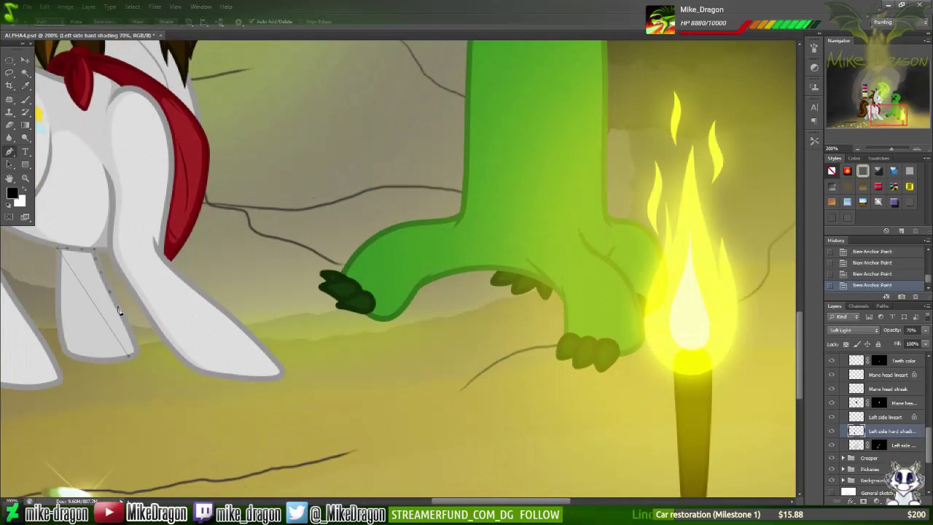
{"action": "key", "text": "ctrl+plus"}
{"action": "scroll", "coordinate": [331, 441], "scroll_direction": "left", "scroll_amount": 6}
{"action": "left_click", "coordinate": [331, 443]}
Step: Curve the far foreleg path's diagonal side with the Convert Point tool so it bends toward the hoof
{"action": "right_click", "coordinate": [9, 151]}
{"action": "left_click", "coordinate": [33, 187]}
{"action": "left_click_drag", "start_coordinate": [318, 446], "coordinate": [282, 301]}
{"action": "left_click_drag", "start_coordinate": [172, 225], "coordinate": [267, 323]}
{"action": "key", "text": "ctrl+minus"}
{"action": "key", "text": "ctrl+minus"}
{"action": "key", "text": "ctrl+minus"}
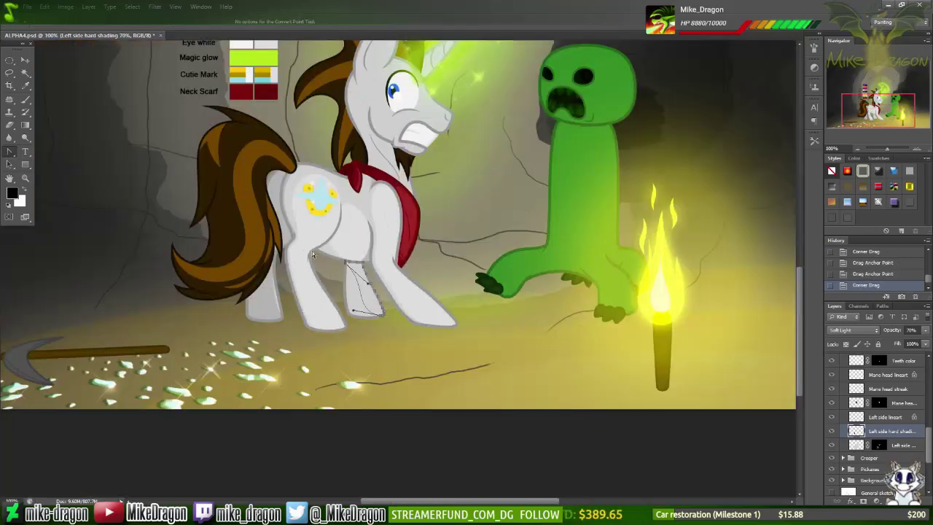
{"action": "key", "text": "ctrl+plus"}
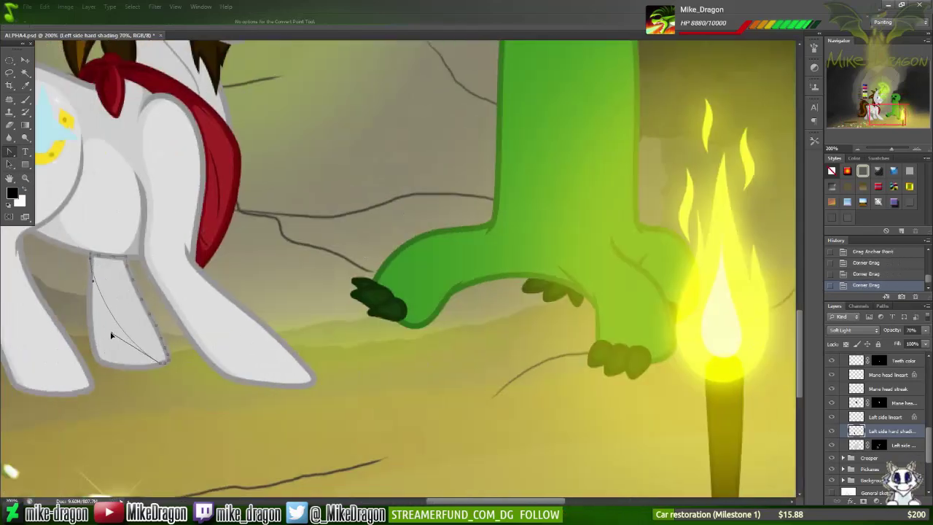
Step: Turn the far foreleg path into a selection, brush the shadow inside it in black and deselect
{"action": "right_click", "coordinate": [130, 365]}
{"action": "left_click", "coordinate": [167, 408]}
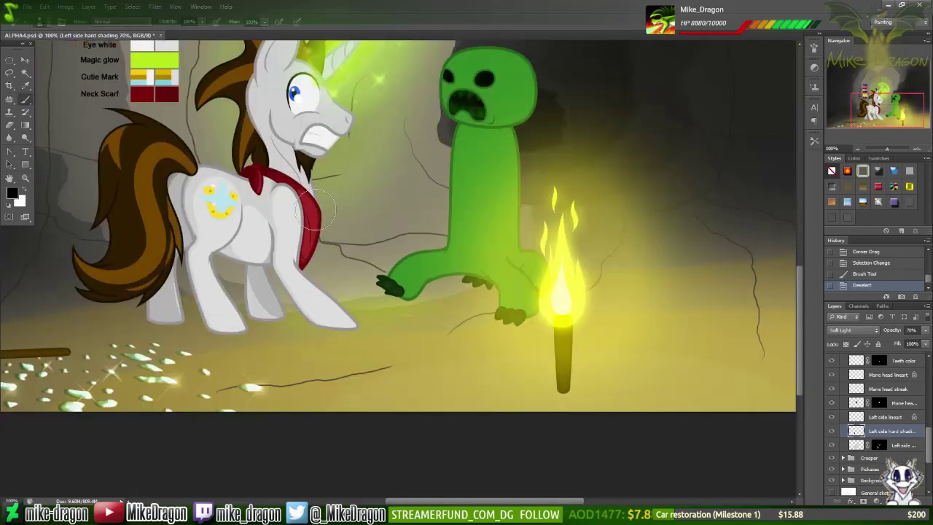
{"action": "key", "text": "ctrl+alt+z"}
{"action": "key", "text": "ctrl+alt+z"}
{"action": "key", "text": "ctrl+alt+z"}
{"action": "key", "text": "ctrl+plus"}
{"action": "key", "text": "ctrl+plus"}
{"action": "key", "text": "a"}
{"action": "left_click_drag", "start_coordinate": [362, 355], "coordinate": [319, 258]}
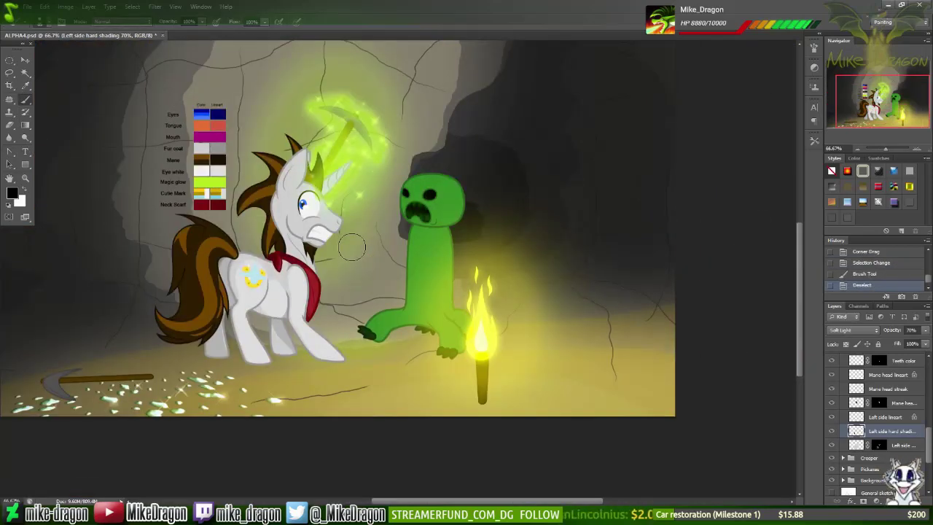
{"action": "key", "text": "v"}
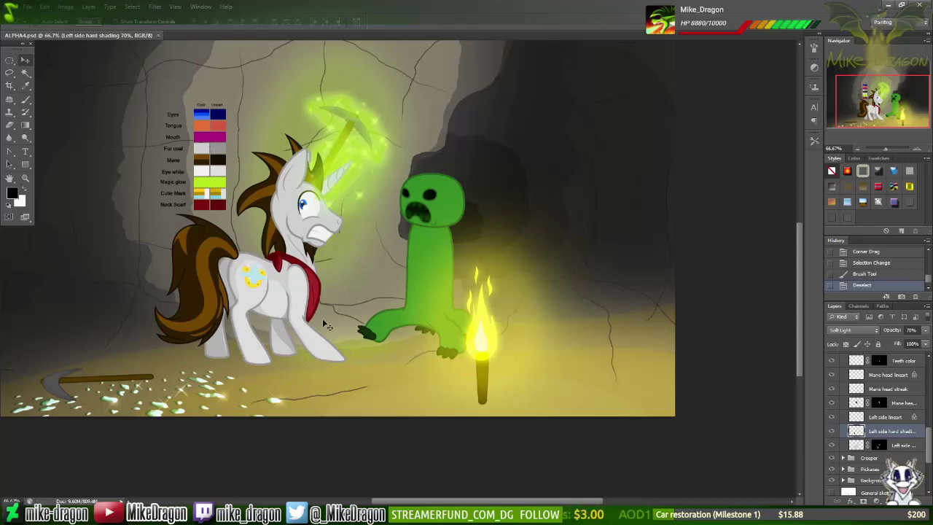
Step: Start a pen path on the far foreleg, running from mid-leg down to the hoof's lower edge
{"action": "scroll", "coordinate": [326, 326], "scroll_direction": "up", "scroll_amount": 3}
{"action": "key", "text": "p"}
{"action": "left_click", "coordinate": [368, 240]}
{"action": "left_click", "coordinate": [386, 345]}
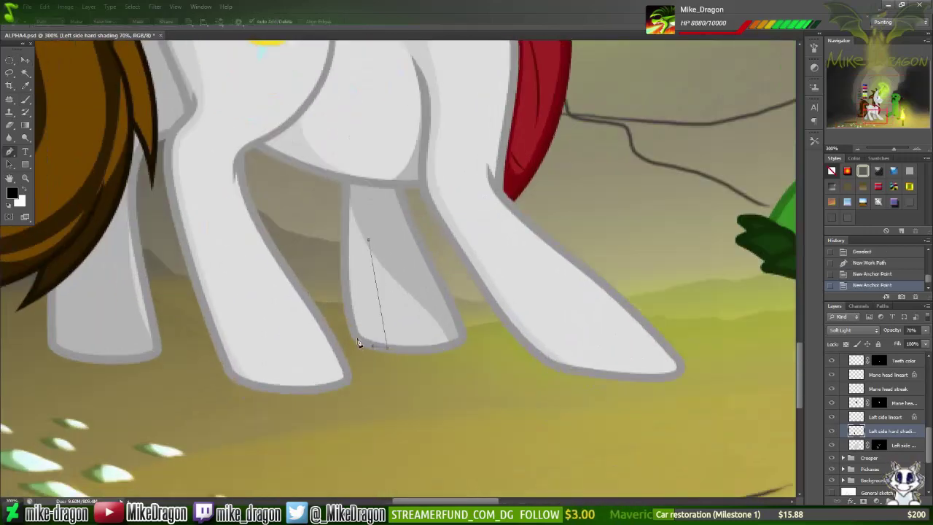
Step: Curve the far foreleg path with the Convert Point tool so it follows the leg's back edge down to the hoof
{"action": "right_click", "coordinate": [9, 151]}
{"action": "left_click", "coordinate": [59, 188]}
{"action": "left_click_drag", "start_coordinate": [368, 239], "coordinate": [322, 195]}
{"action": "left_click_drag", "start_coordinate": [385, 345], "coordinate": [282, 252]}
{"action": "left_click", "coordinate": [355, 287]}
{"action": "key", "text": "ctrl+plus"}
{"action": "key", "text": "ctrl+plus"}
{"action": "key", "text": "ctrl+plus"}
{"action": "key", "text": "ctrl+plus"}
{"action": "left_click_drag", "start_coordinate": [314, 219], "coordinate": [278, 264]}
{"action": "mouse_move", "coordinate": [287, 316]}
{"action": "left_mouse_down"}
{"action": "mouse_move", "coordinate": [300, 389]}
{"action": "mouse_move", "coordinate": [348, 141]}
{"action": "left_mouse_up"}
Step: Turn the back-edge path into a selection, brush the narrow shadow inside it in black and deselect
{"action": "key", "text": "ctrl+Return"}
{"action": "key", "text": "ctrl+d"}
{"action": "key", "text": "ctrl+0"}
{"action": "key", "text": "ctrl+plus"}
{"action": "key", "text": "ctrl+plus"}
{"action": "key", "text": "ctrl+plus"}
{"action": "key", "text": "ctrl+plus"}
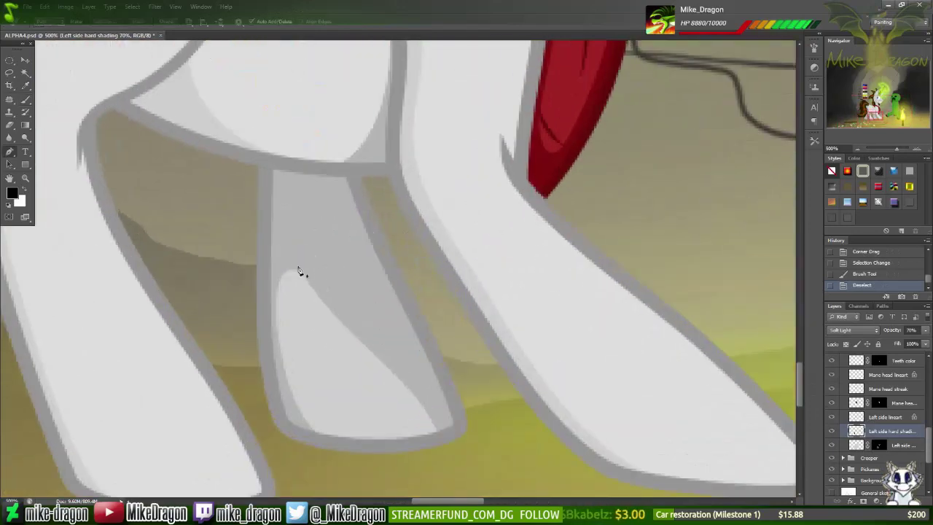
Step: Outline another curved pen path on the far foreleg from the light area's upper tip downward, brush shadow inside its selection and deselect
{"action": "key", "text": "p"}
{"action": "left_click", "coordinate": [293, 268]}
{"action": "left_click", "coordinate": [293, 404]}
{"action": "left_click_drag", "start_coordinate": [292, 268], "coordinate": [292, 260]}
{"action": "mouse_move", "coordinate": [292, 404]}
{"action": "left_mouse_down"}
{"action": "mouse_move", "coordinate": [285, 375]}
{"action": "mouse_move", "coordinate": [285, 398]}
{"action": "mouse_move", "coordinate": [442, 236]}
{"action": "left_mouse_up"}
{"action": "key", "text": "ctrl+Return"}
{"action": "key", "text": "b"}
{"action": "key", "text": "ctrl+d"}
{"action": "key", "text": "ctrl+0"}
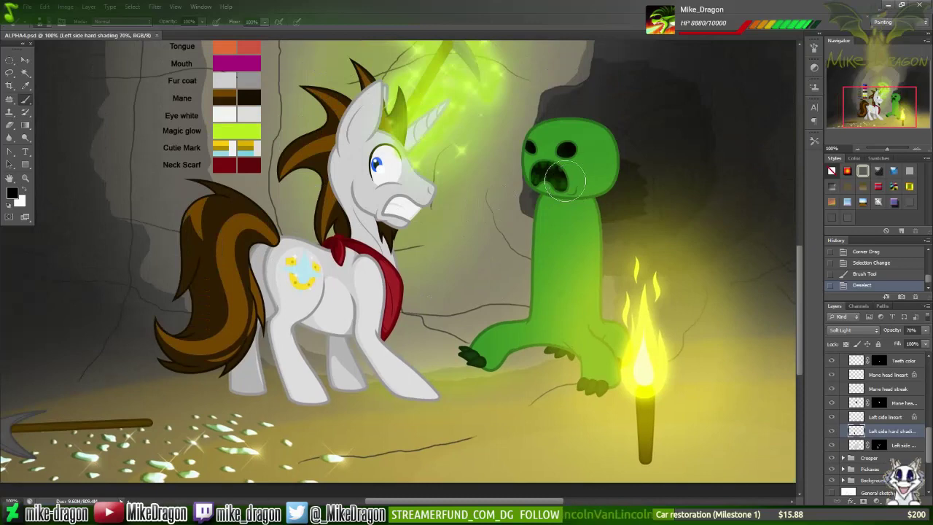
Step: Create a layer named Head hard shading above Head colors and paste the copied layer style onto it
{"action": "scroll", "coordinate": [563, 178], "scroll_direction": "up", "scroll_amount": 3}
{"action": "left_click_drag", "start_coordinate": [929, 448], "coordinate": [929, 385]}
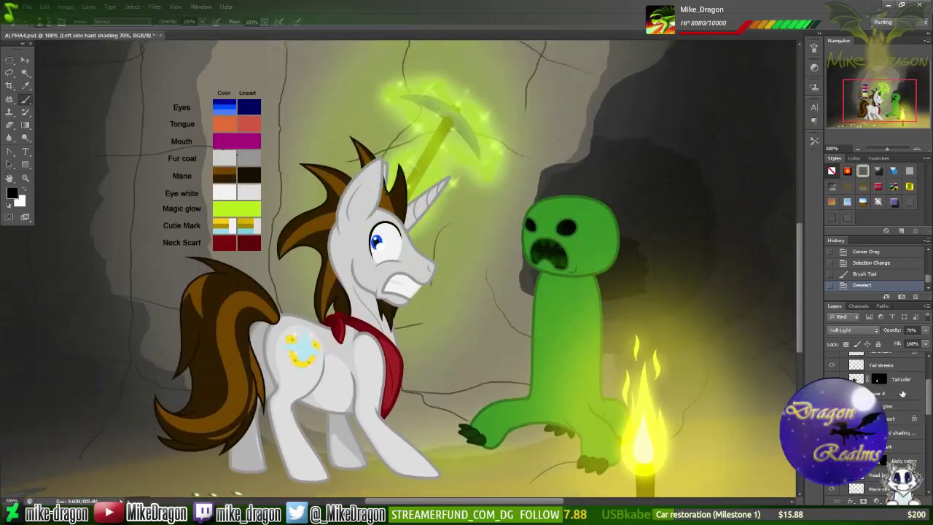
{"action": "scroll", "coordinate": [902, 394], "scroll_direction": "down", "scroll_amount": 5}
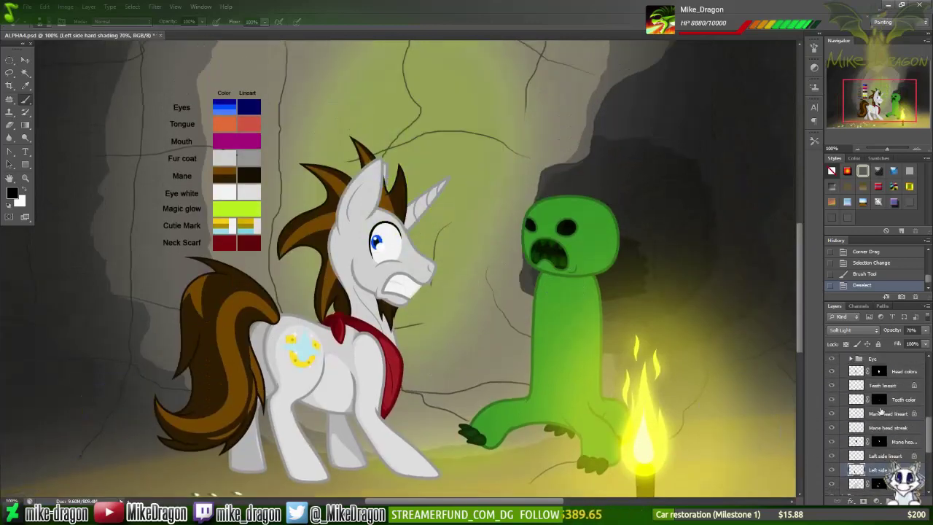
{"action": "left_click", "coordinate": [896, 371]}
{"action": "scroll", "coordinate": [833, 392], "scroll_direction": "up", "scroll_amount": 1}
{"action": "key", "text": "ctrl+shift+alt+n"}
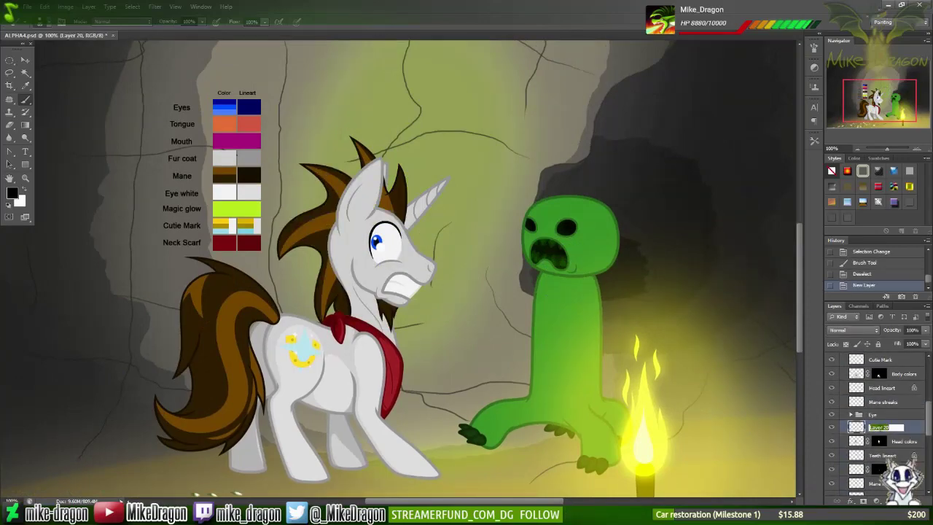
{"action": "type", "text": "Head hard shading"}
{"action": "key", "text": "Return"}
{"action": "key", "text": "ctrl+alt+v"}
Step: Add another blank layer above the head hard shading layer and brush white highlights on the unicorn's muzzle and cheek
{"action": "key", "text": "ctrl+plus"}
{"action": "mouse_move", "coordinate": [819, 277]}
{"action": "left_mouse_down"}
{"action": "mouse_move", "coordinate": [589, 339]}
{"action": "mouse_move", "coordinate": [624, 364]}
{"action": "left_mouse_up"}
{"action": "key", "text": "p"}
{"action": "key", "text": "ctrl+shift+alt+n"}
{"action": "key", "text": "b"}
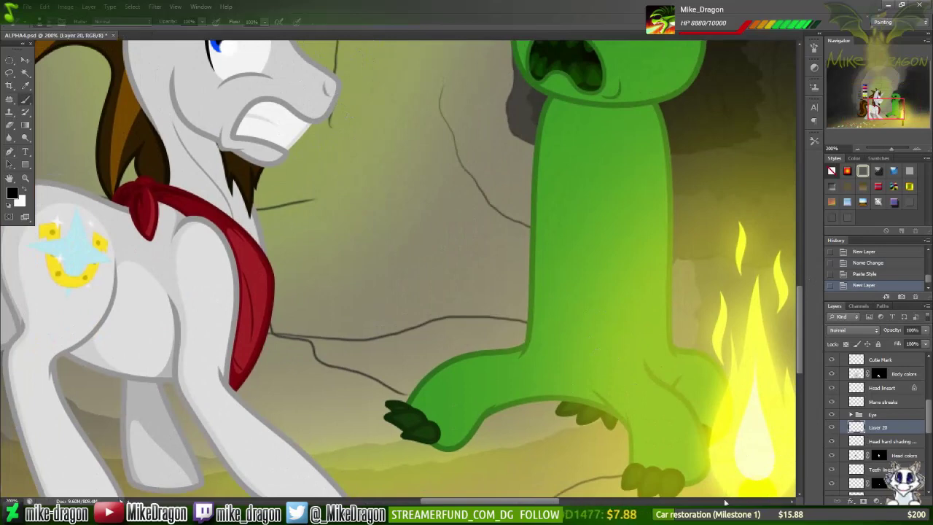
{"action": "key", "text": "ctrl+minus"}
{"action": "key", "text": "x"}
{"action": "right_click", "coordinate": [328, 207]}
{"action": "key", "text": "Return"}
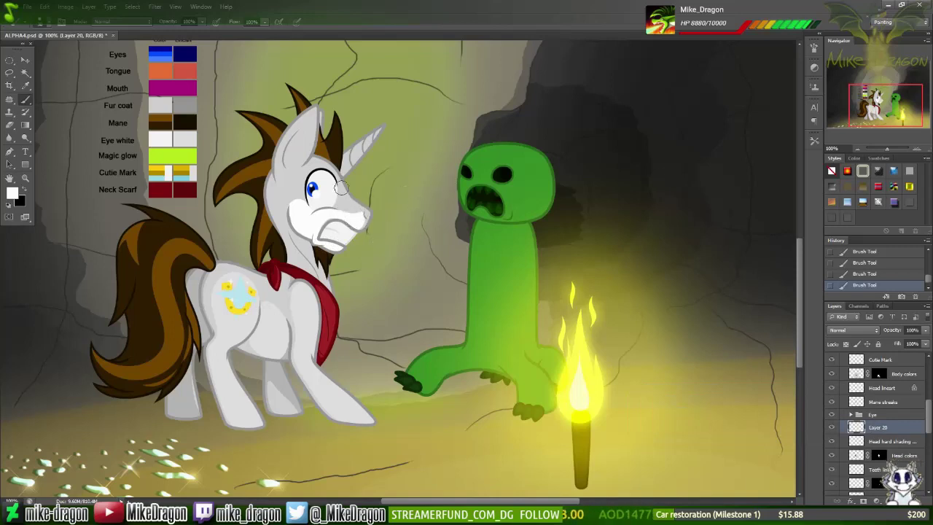
Step: Trim the white highlight on the unicorn's ear with the Eraser
{"action": "key", "text": "e"}
{"action": "right_click", "coordinate": [358, 86]}
{"action": "key", "text": "Return"}
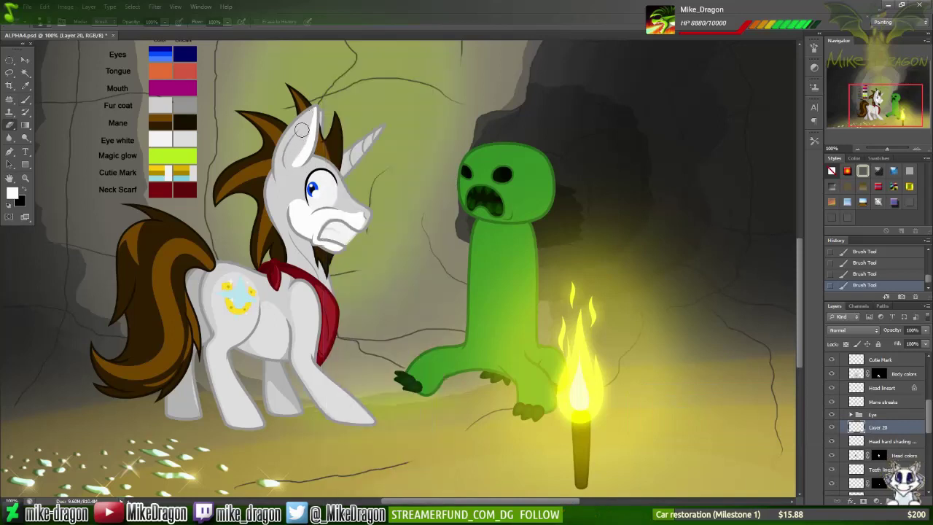
{"action": "key", "text": "b"}
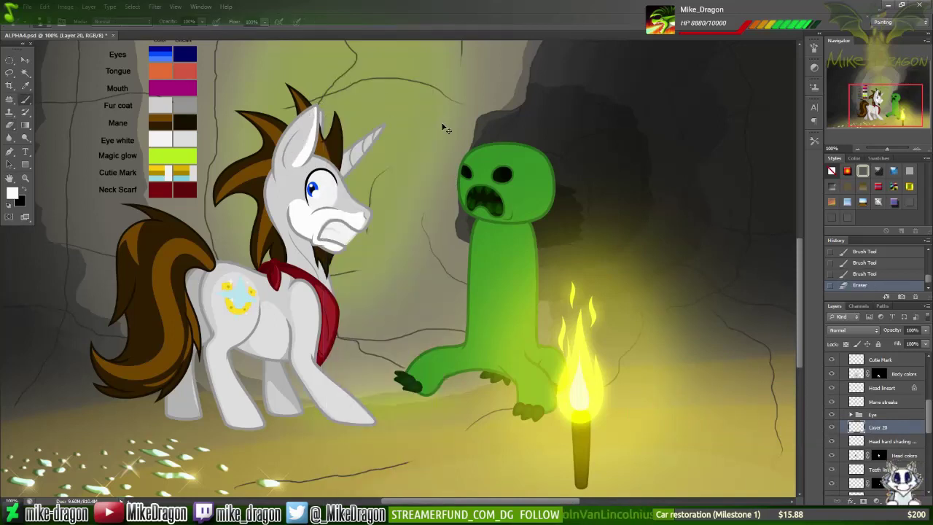
Step: Brush a white line inside the ear and a black shadow down the back of the neck, and clean up the strokes with the Eraser
{"action": "mouse_move", "coordinate": [286, 145]}
{"action": "left_mouse_down"}
{"action": "mouse_move", "coordinate": [309, 160]}
{"action": "mouse_move", "coordinate": [286, 163]}
{"action": "left_mouse_up"}
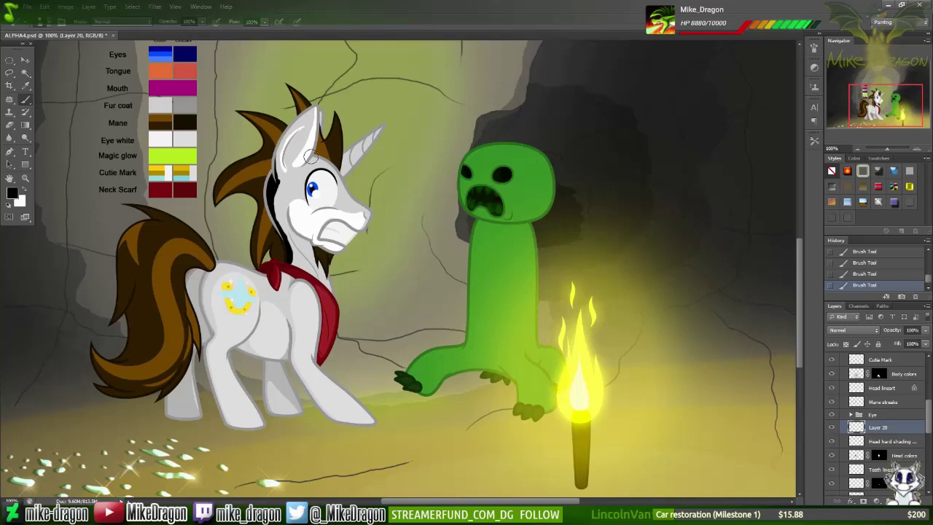
{"action": "key", "text": "e"}
{"action": "left_click_drag", "start_coordinate": [390, 110], "coordinate": [409, 133]}
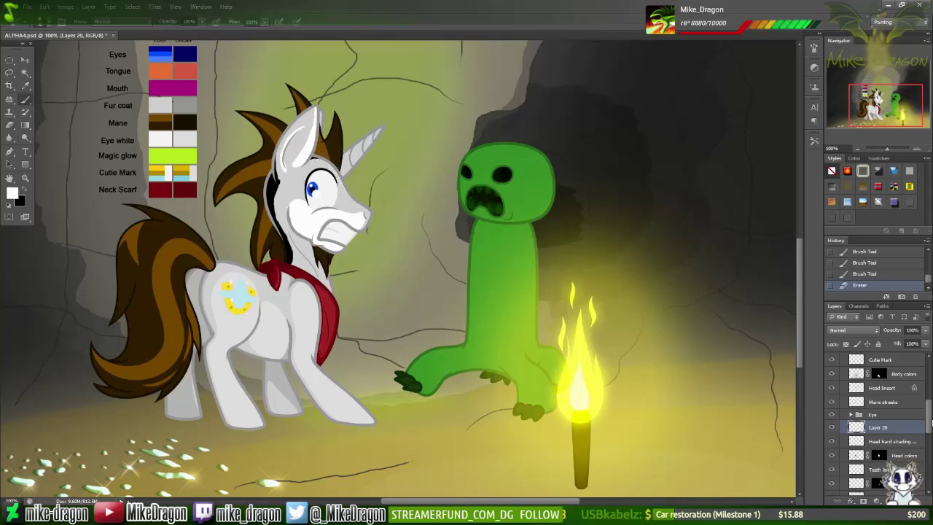
Step: Show the Magic glow group again
{"action": "scroll", "coordinate": [929, 423], "scroll_direction": "up", "scroll_amount": 3}
{"action": "left_click", "coordinate": [832, 401]}
{"action": "scroll", "coordinate": [342, 188], "scroll_direction": "up", "scroll_amount": 1}
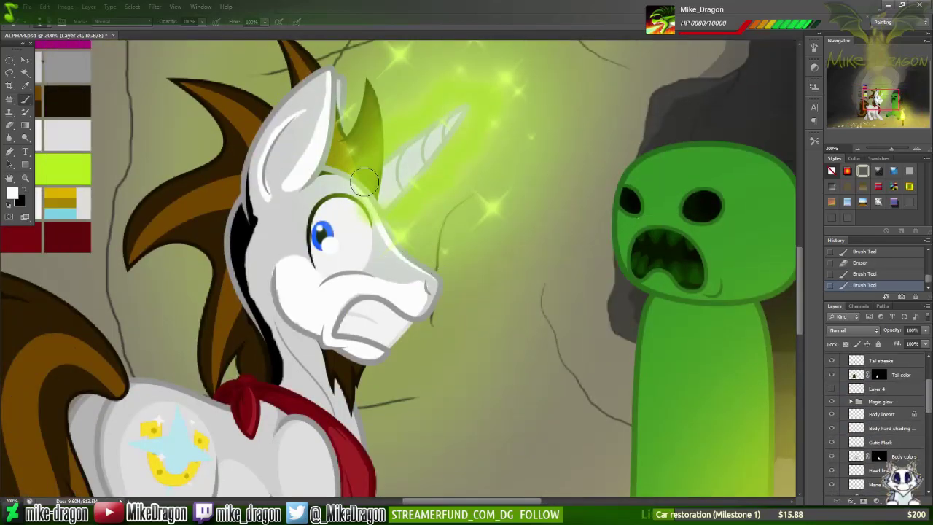
Step: Touch up the white highlights on the forehead and ear with the brush and Eraser
{"action": "left_click", "coordinate": [351, 182]}
{"action": "key", "text": "ctrl+minus"}
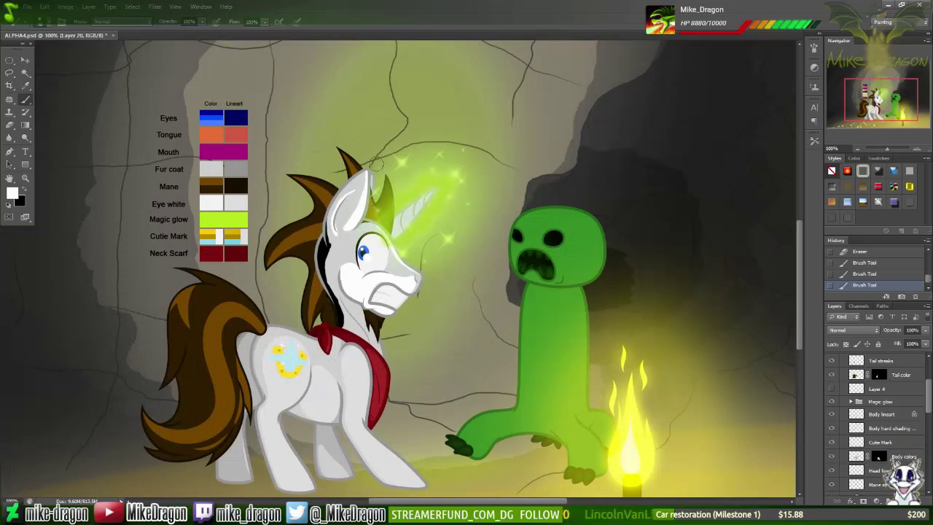
{"action": "left_click_drag", "start_coordinate": [362, 193], "coordinate": [359, 178]}
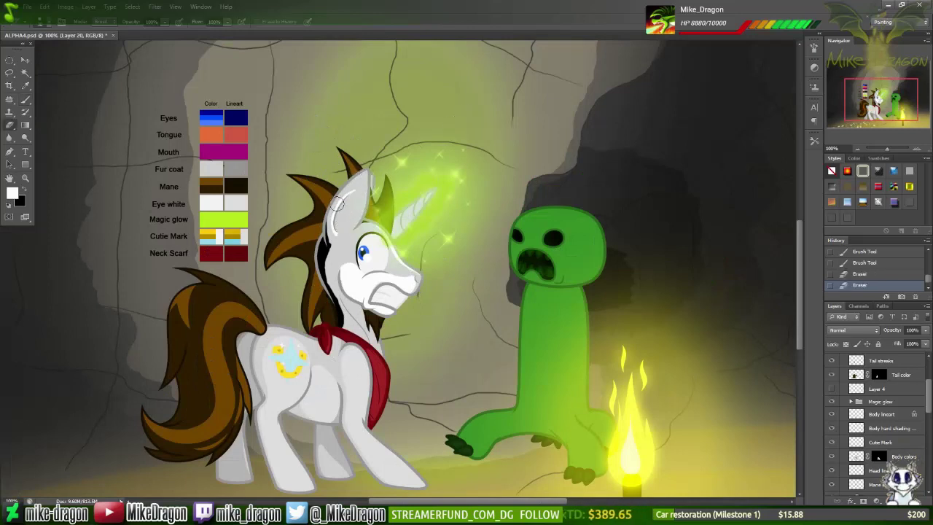
{"action": "key", "text": "b"}
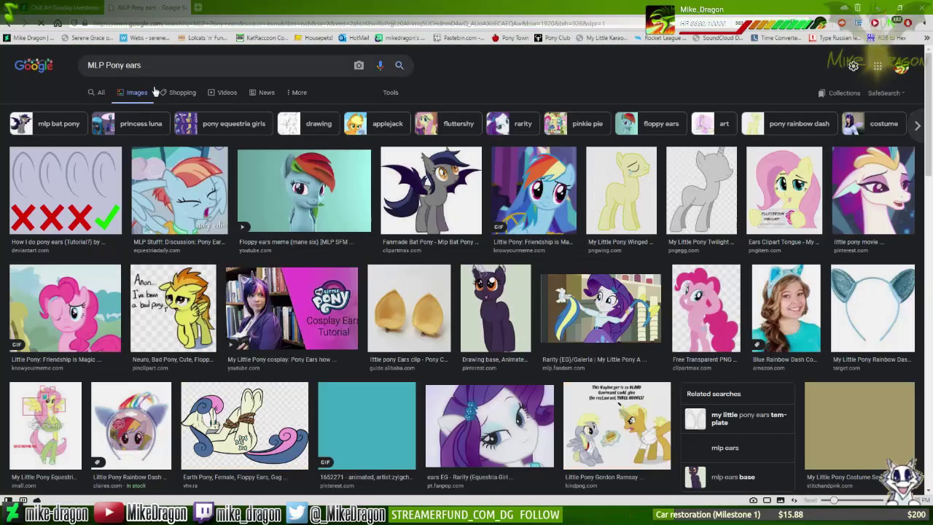
Step: Switch to the browser and examine the MLP Pony ears image results for ear shape and shading references
{"action": "left_click", "coordinate": [884, 193]}
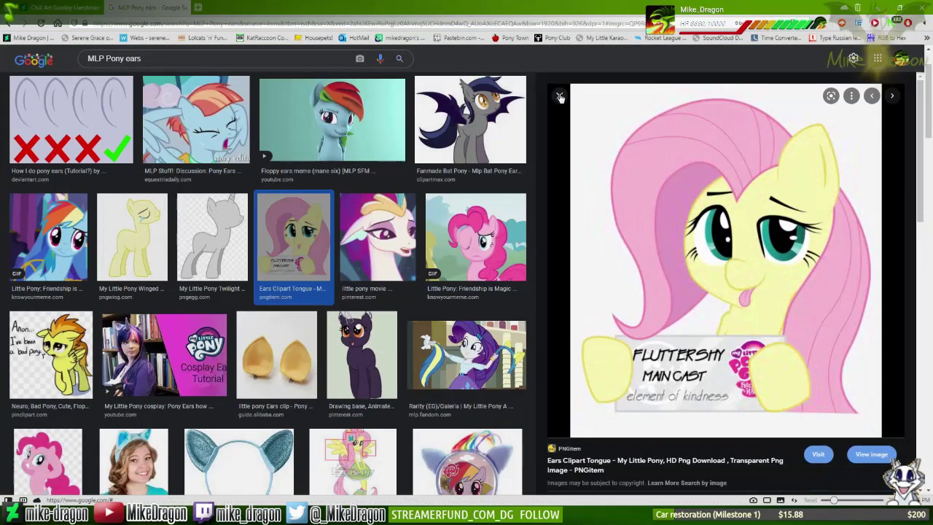
{"action": "key", "text": "alt+Left"}
{"action": "key", "text": "alt+Left"}
{"action": "key", "text": "alt+Left"}
{"action": "key", "text": "alt+Left"}
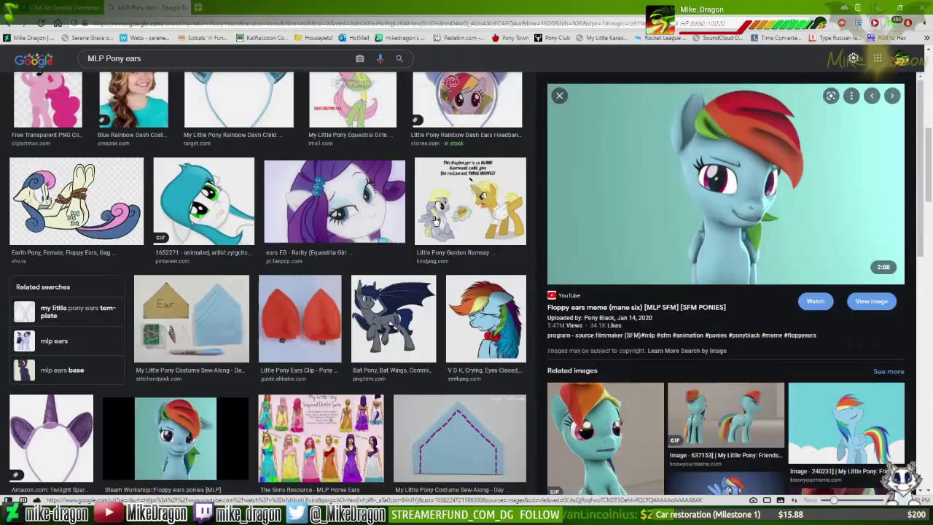
{"action": "key", "text": "alt+Left"}
{"action": "key", "text": "alt+Left"}
{"action": "key", "text": "alt+Left"}
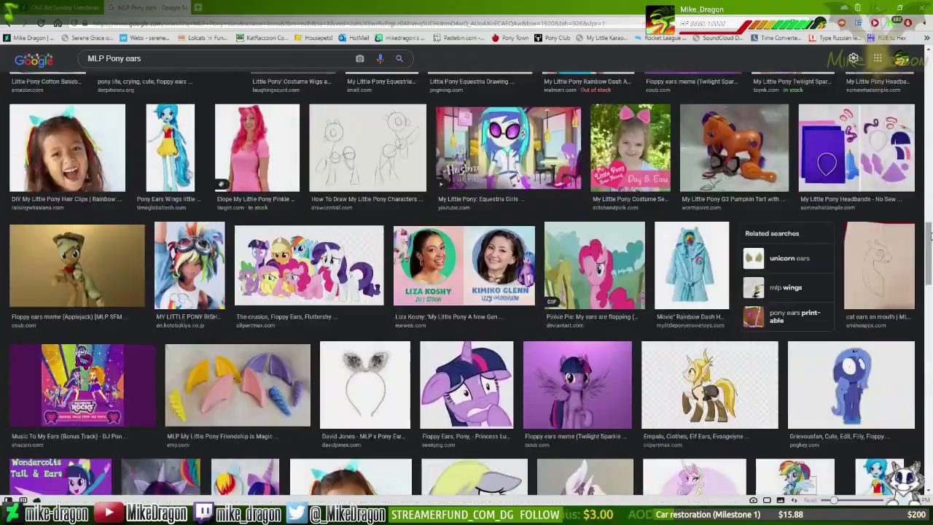
Step: Examine the MLP movie image results for stills showing how the ponies' ears are lit and shaded
{"action": "key", "text": "alt+Left"}
{"action": "key", "text": "alt+Left"}
{"action": "key", "text": "alt+Left"}
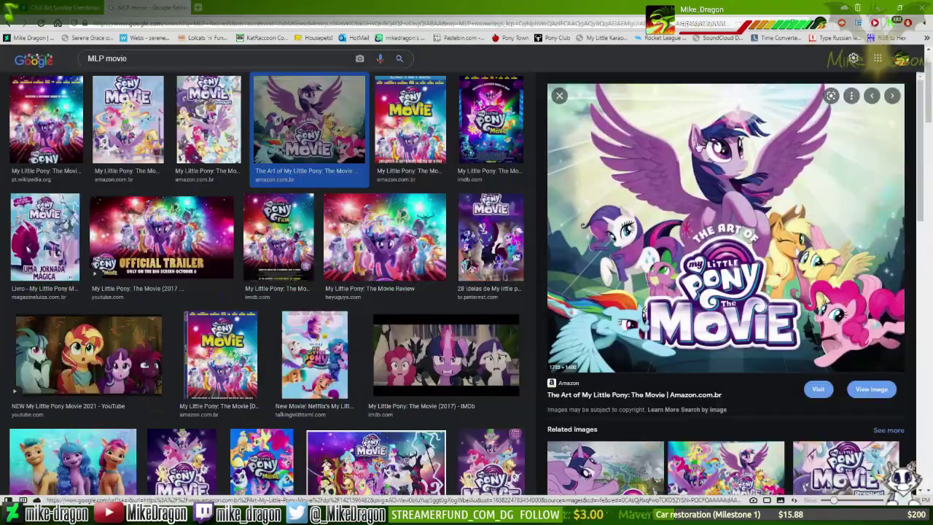
{"action": "key", "text": "alt+Left"}
{"action": "key", "text": "alt+Left"}
{"action": "key", "text": "alt+Left"}
{"action": "key", "text": "alt+Left"}
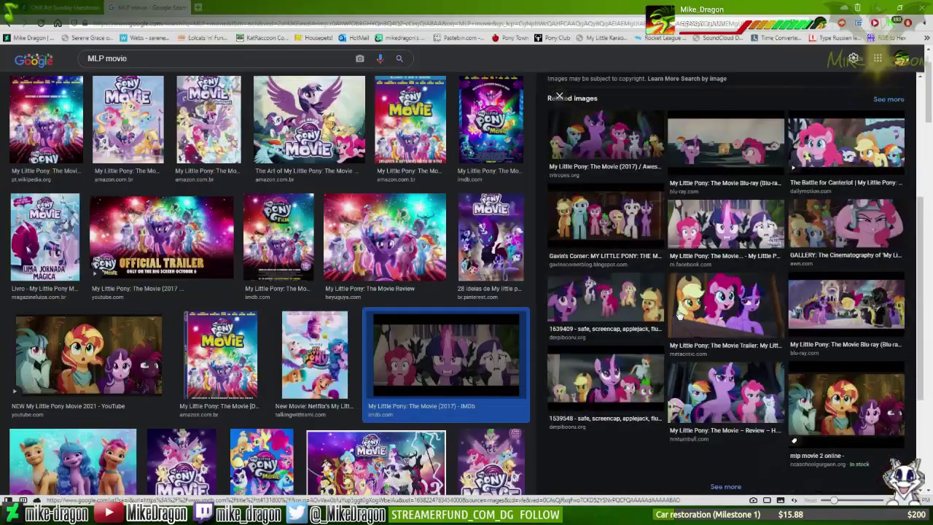
{"action": "key", "text": "alt+Left"}
{"action": "key", "text": "alt+Left"}
{"action": "key", "text": "alt+Left"}
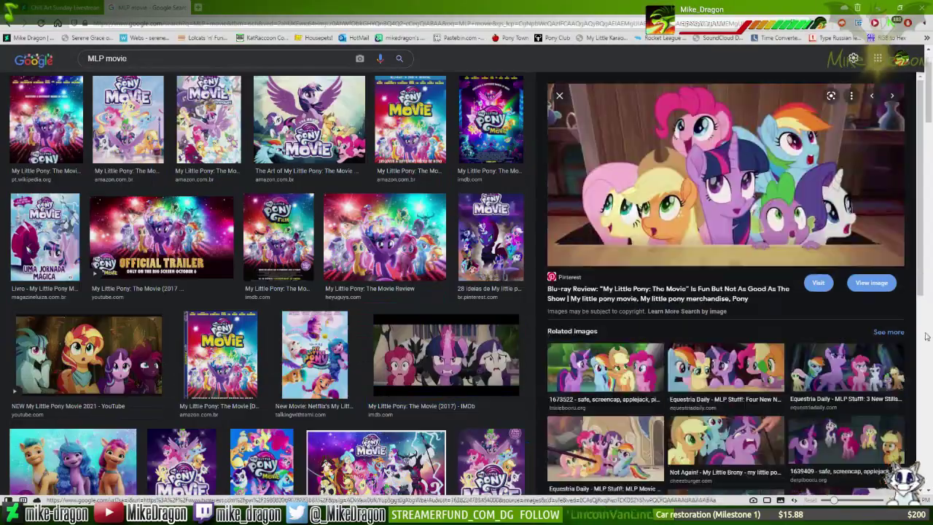
Step: Compare the unicorn's ear in Photoshop with the movie still in the browser, ending in Photoshop
{"action": "key", "text": "alt+Tab"}
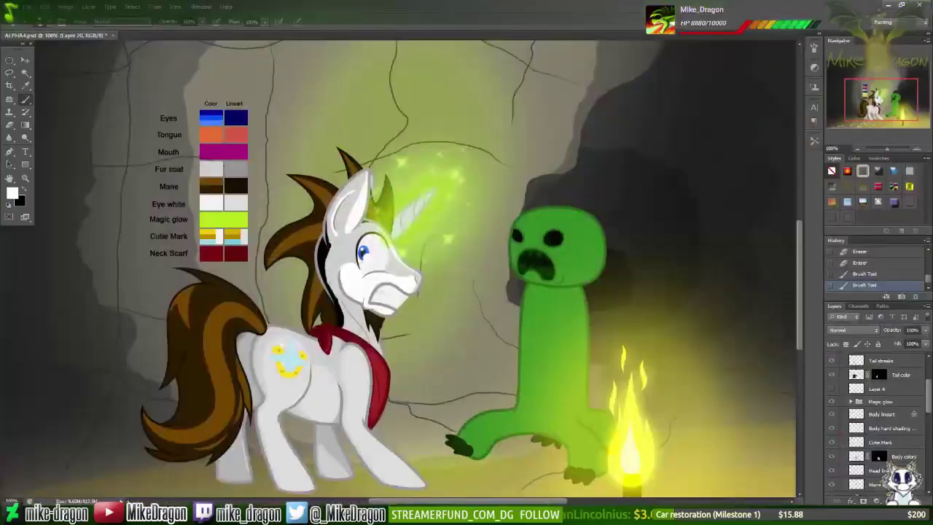
{"action": "key", "text": "alt+Tab"}
{"action": "key", "text": "alt+Tab"}
{"action": "key", "text": "alt+Tab"}
{"action": "key", "text": "alt+Tab"}
{"action": "key", "text": "alt+Tab"}
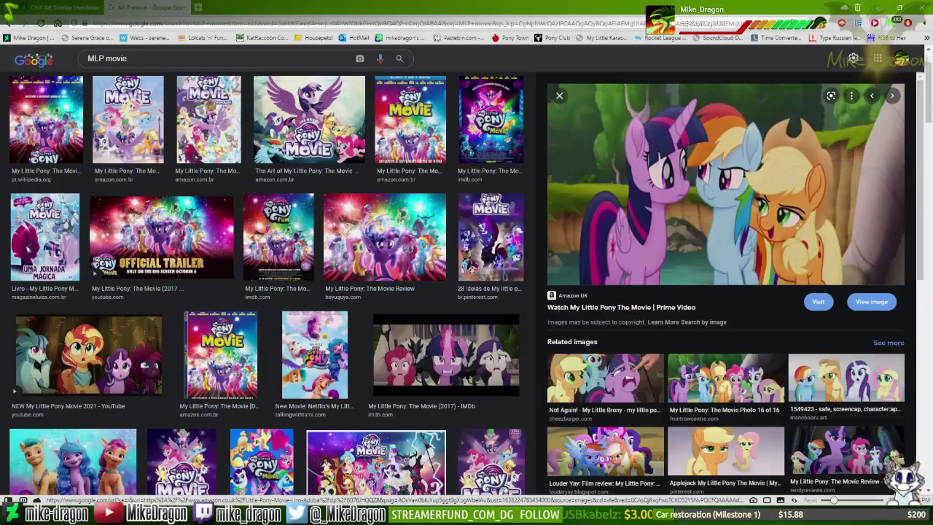
{"action": "key", "text": "alt+Tab"}
{"action": "key", "text": "alt+Tab"}
Step: Brush a black shadow crescent inside the unicorn's ear and refine its edges with the Eraser
{"action": "scroll", "coordinate": [323, 197], "scroll_direction": "up", "scroll_amount": 3}
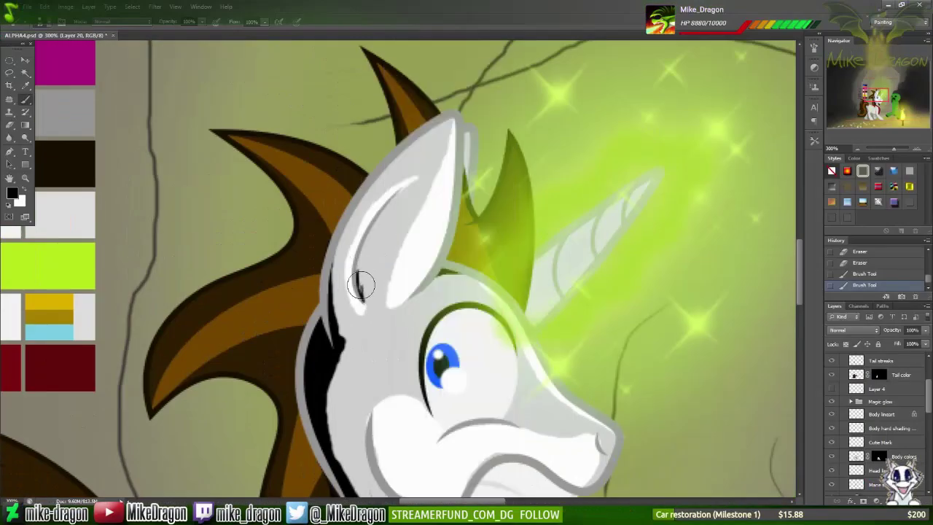
{"action": "mouse_move", "coordinate": [360, 284]}
{"action": "left_mouse_down"}
{"action": "mouse_move", "coordinate": [372, 226]}
{"action": "mouse_move", "coordinate": [373, 307]}
{"action": "mouse_move", "coordinate": [408, 238]}
{"action": "mouse_move", "coordinate": [376, 306]}
{"action": "left_mouse_up"}
{"action": "key", "text": "e"}
{"action": "right_click", "coordinate": [374, 240]}
{"action": "key", "text": "Escape"}
{"action": "key", "text": "b"}
{"action": "key", "text": "e"}
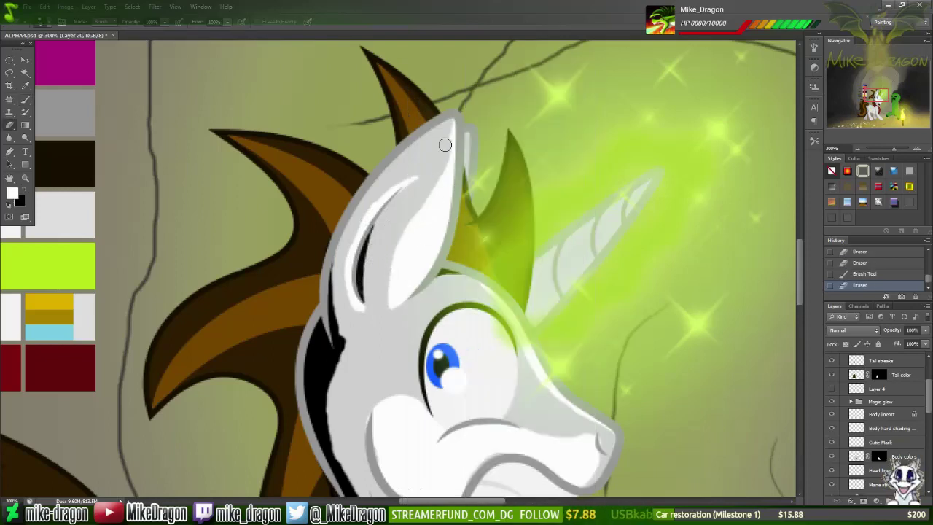
Step: Brush a white highlight from the ear's tip down along its front edge
{"action": "key", "text": "b"}
{"action": "left_click_drag", "start_coordinate": [458, 117], "coordinate": [448, 173]}
{"action": "key", "text": "ctrl+1"}
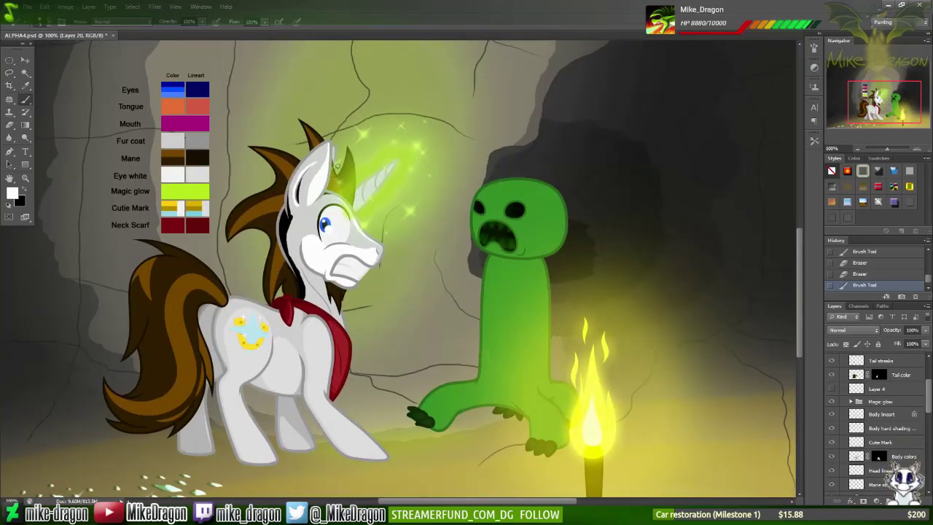
Step: Try to narrow the ear's white highlight with the Eraser, and undo that erasure
{"action": "key", "text": "ctrl+plus"}
{"action": "key", "text": "e"}
{"action": "left_click_drag", "start_coordinate": [427, 218], "coordinate": [459, 136]}
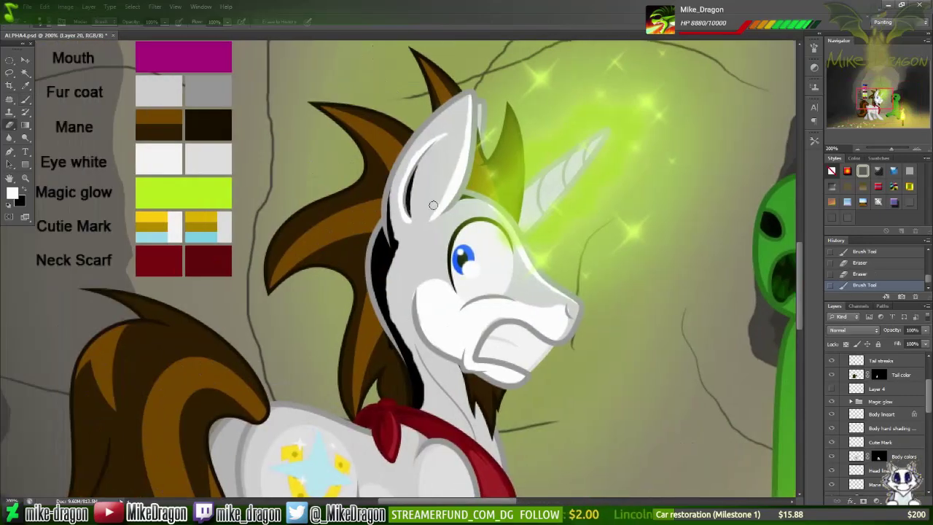
{"action": "key", "text": "ctrl+0"}
{"action": "key", "text": "v"}
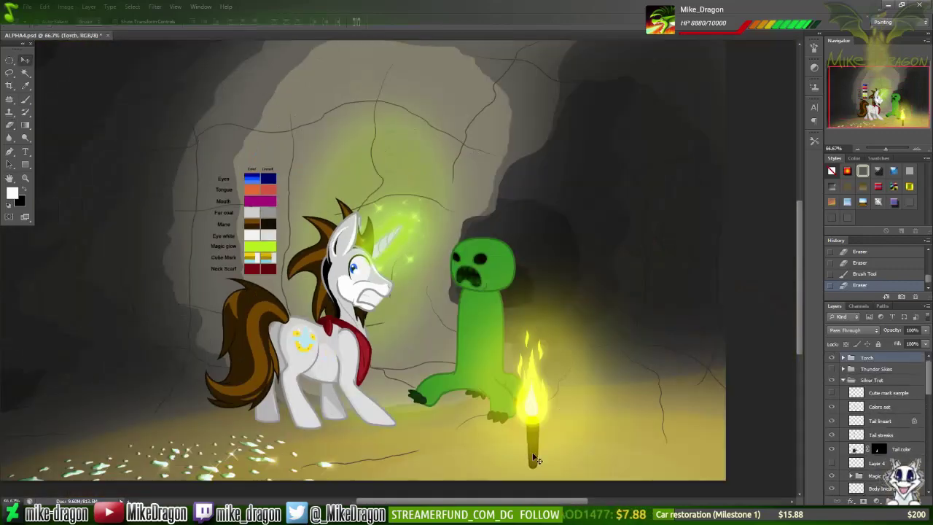
{"action": "left_click_drag", "start_coordinate": [532, 452], "coordinate": [645, 408]}
{"action": "key", "text": "ctrl+z"}
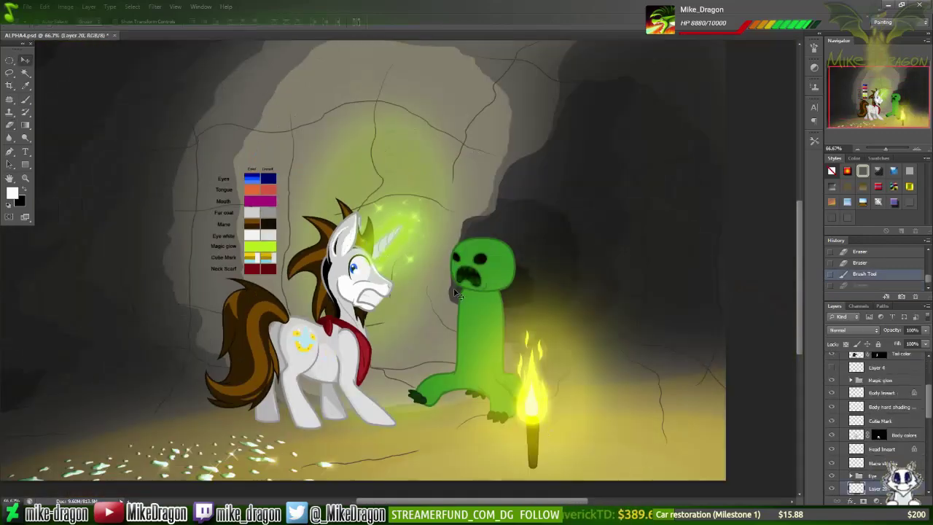
Step: Brush a white highlight down the front of the unicorn's neck and a black shadow just beneath its jaw
{"action": "key", "text": "ctrl+plus"}
{"action": "key", "text": "ctrl+minus"}
{"action": "key", "text": "b"}
{"action": "key", "text": "F5"}
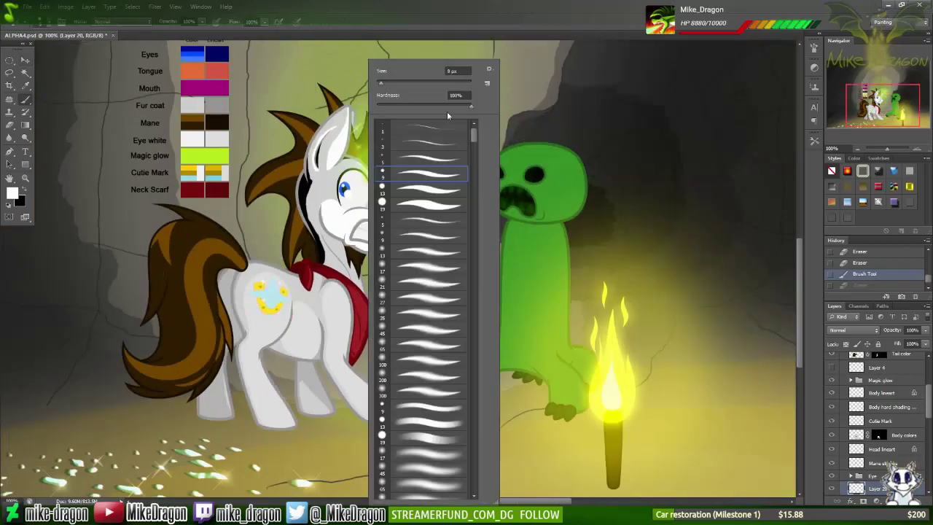
{"action": "key", "text": "F5"}
{"action": "scroll", "coordinate": [375, 227], "scroll_direction": "up", "scroll_amount": 2}
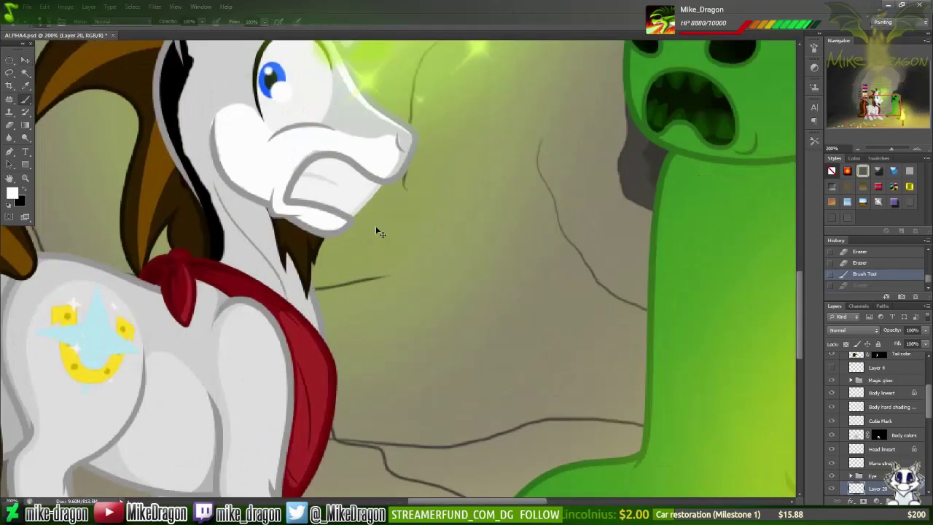
{"action": "left_click_drag", "start_coordinate": [337, 304], "coordinate": [346, 337]}
{"action": "mouse_move", "coordinate": [320, 257]}
{"action": "left_mouse_down"}
{"action": "mouse_move", "coordinate": [339, 280]}
{"action": "mouse_move", "coordinate": [326, 310]}
{"action": "left_mouse_up"}
{"action": "key", "text": "e"}
{"action": "key", "text": "b"}
{"action": "key", "text": "x"}
{"action": "left_click_drag", "start_coordinate": [297, 260], "coordinate": [350, 354]}
{"action": "mouse_move", "coordinate": [325, 315]}
{"action": "left_mouse_down"}
{"action": "mouse_move", "coordinate": [351, 347]}
{"action": "mouse_move", "coordinate": [357, 338]}
{"action": "mouse_move", "coordinate": [377, 391]}
{"action": "mouse_move", "coordinate": [373, 376]}
{"action": "mouse_move", "coordinate": [365, 384]}
{"action": "mouse_move", "coordinate": [374, 387]}
{"action": "mouse_move", "coordinate": [352, 343]}
{"action": "mouse_move", "coordinate": [341, 359]}
{"action": "mouse_move", "coordinate": [287, 252]}
{"action": "mouse_move", "coordinate": [320, 296]}
{"action": "mouse_move", "coordinate": [326, 323]}
{"action": "left_mouse_up"}
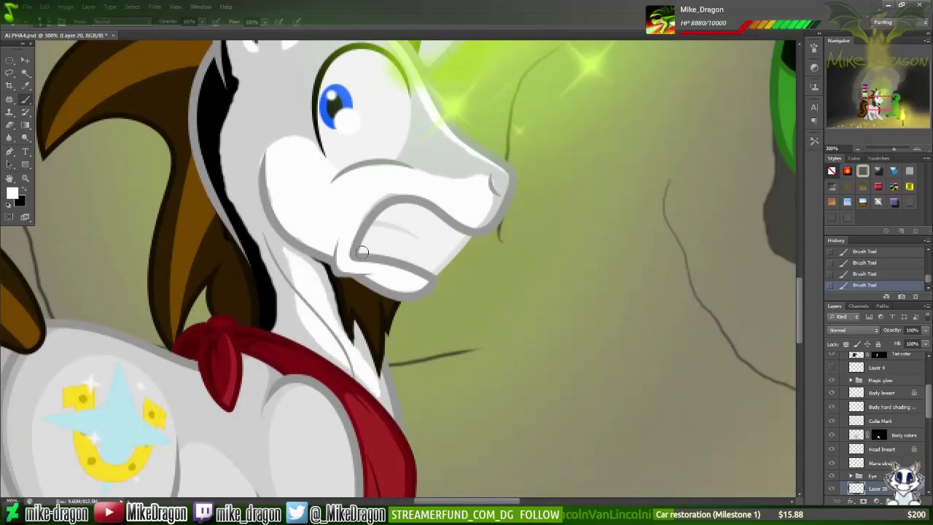
Step: Trim the edges of the rough neck highlight and shadow with the Eraser
{"action": "scroll", "coordinate": [362, 252], "scroll_direction": "down", "scroll_amount": 2}
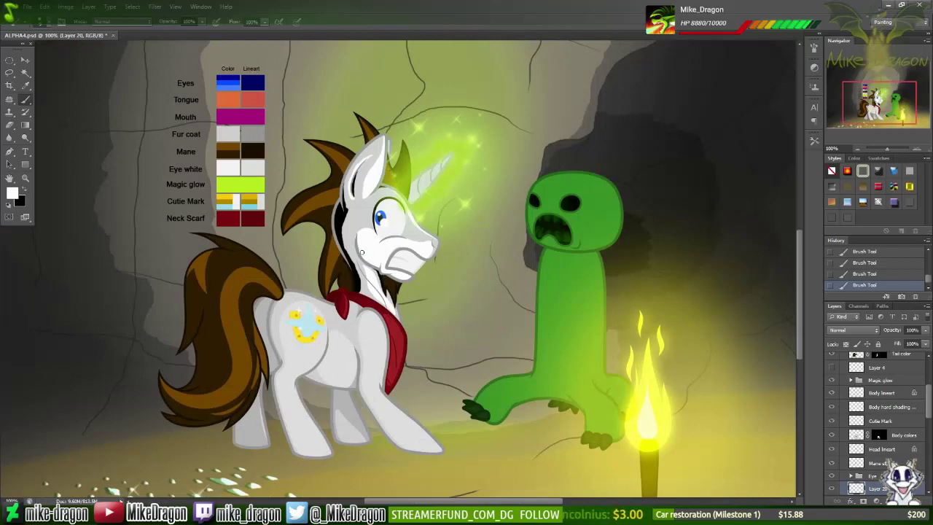
{"action": "scroll", "coordinate": [362, 251], "scroll_direction": "up", "scroll_amount": 2}
{"action": "scroll", "coordinate": [390, 357], "scroll_direction": "down", "scroll_amount": 2}
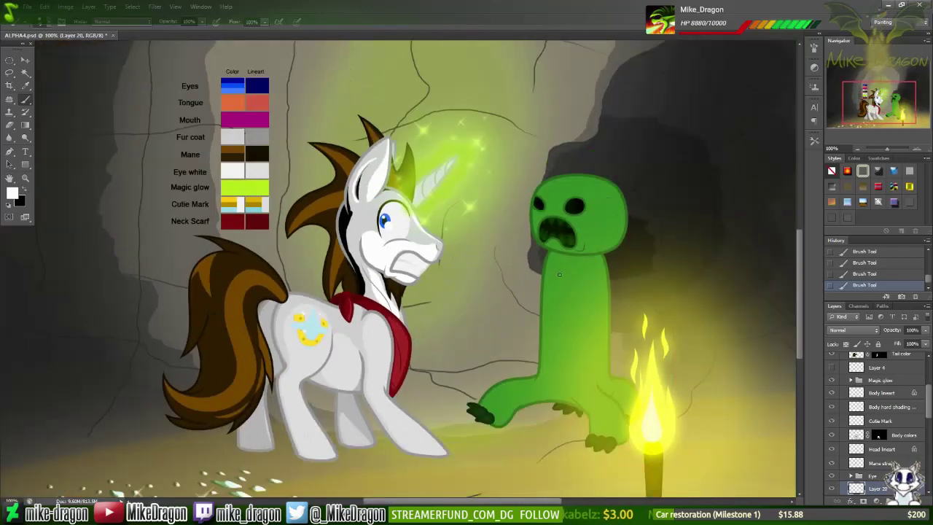
{"action": "scroll", "coordinate": [322, 332], "scroll_direction": "up", "scroll_amount": 2}
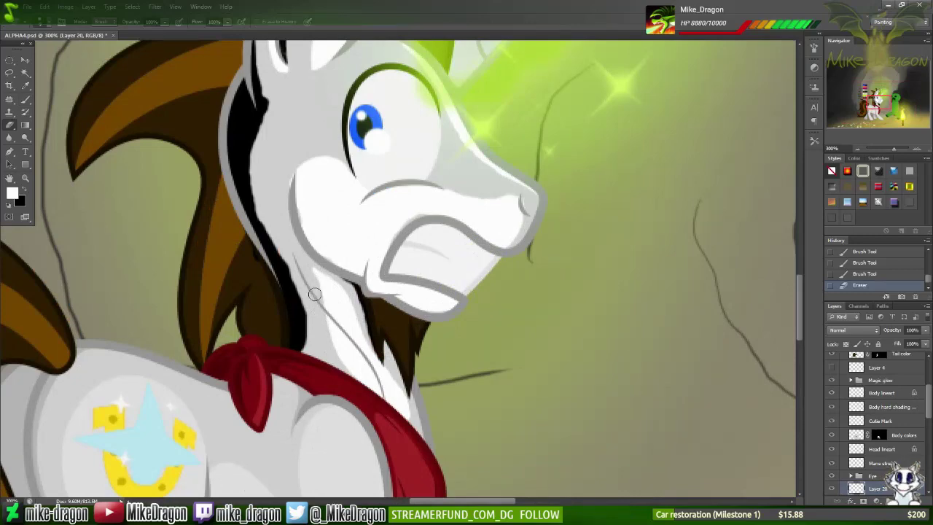
Step: Brush a thin black shadow along the back edge of the unicorn's cheek and clean it up with the Eraser
{"action": "key", "text": "x"}
{"action": "key", "text": "b"}
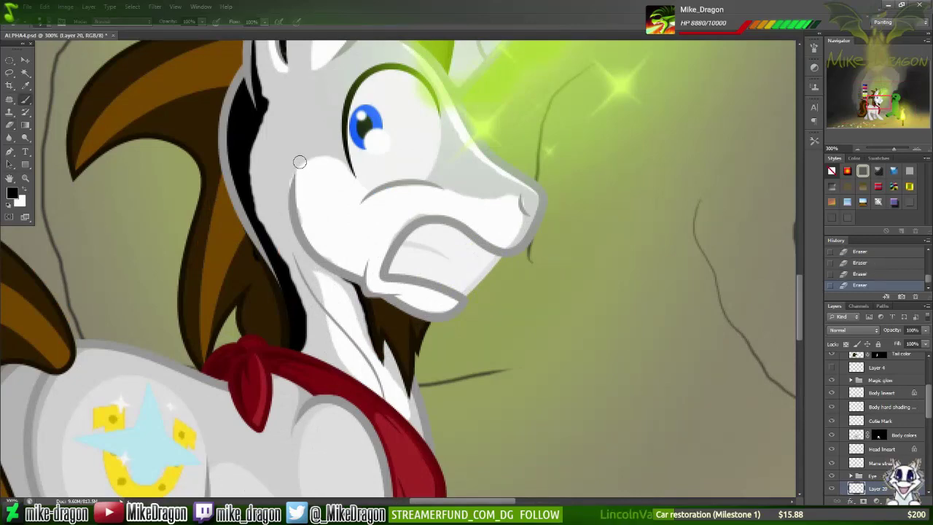
{"action": "scroll", "coordinate": [292, 210], "scroll_direction": "down", "scroll_amount": 2}
{"action": "scroll", "coordinate": [306, 189], "scroll_direction": "up", "scroll_amount": 2}
{"action": "left_click_drag", "start_coordinate": [302, 179], "coordinate": [304, 195]}
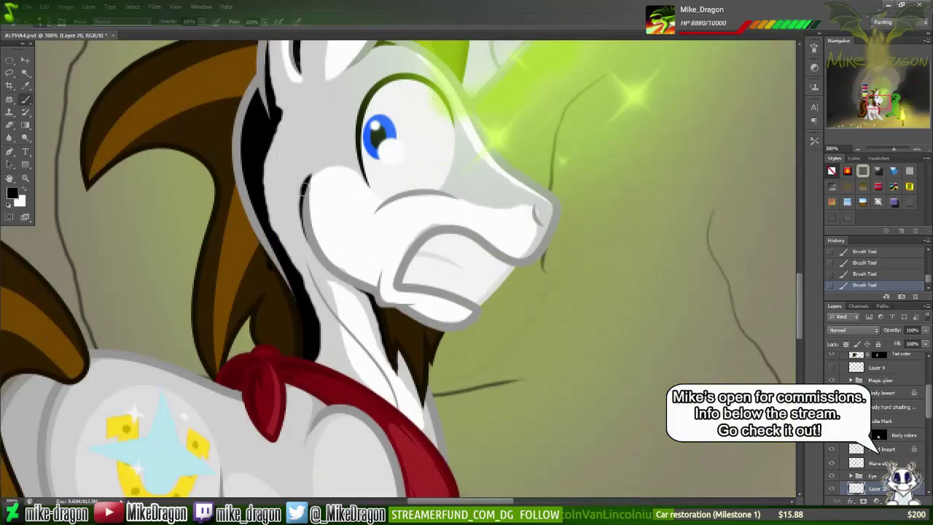
{"action": "scroll", "coordinate": [453, 120], "scroll_direction": "down", "scroll_amount": 2}
{"action": "scroll", "coordinate": [453, 120], "scroll_direction": "up", "scroll_amount": 1}
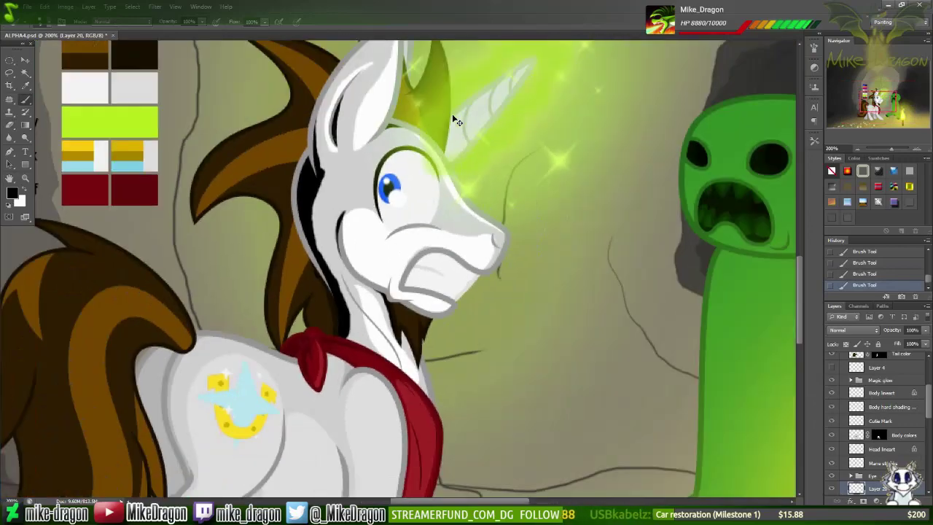
{"action": "scroll", "coordinate": [453, 120], "scroll_direction": "down", "scroll_amount": 1}
{"action": "scroll", "coordinate": [452, 115], "scroll_direction": "up", "scroll_amount": 2}
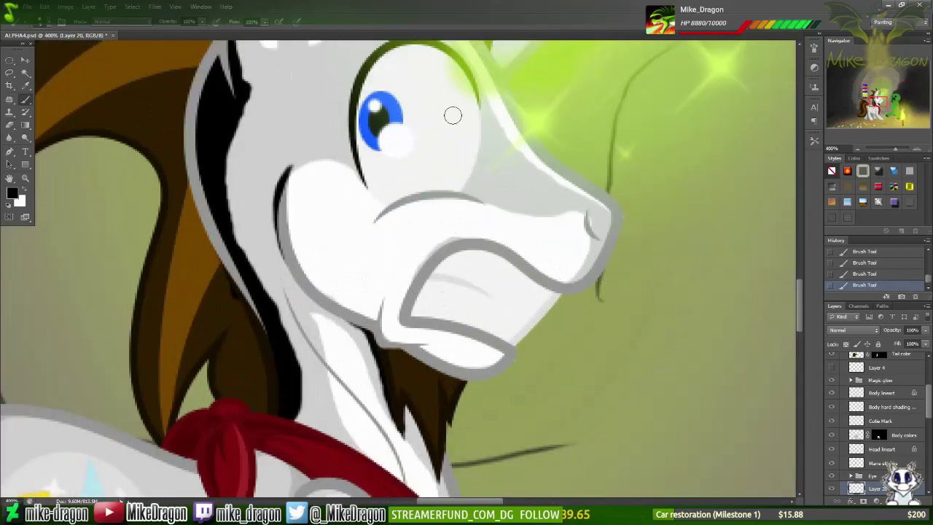
{"action": "key", "text": "e"}
Step: Set Layer 20's opacity to 50% and move the Head hard shading layer above it
{"action": "scroll", "coordinate": [452, 115], "scroll_direction": "down", "scroll_amount": 2}
{"action": "left_click_drag", "start_coordinate": [877, 487], "coordinate": [862, 444]}
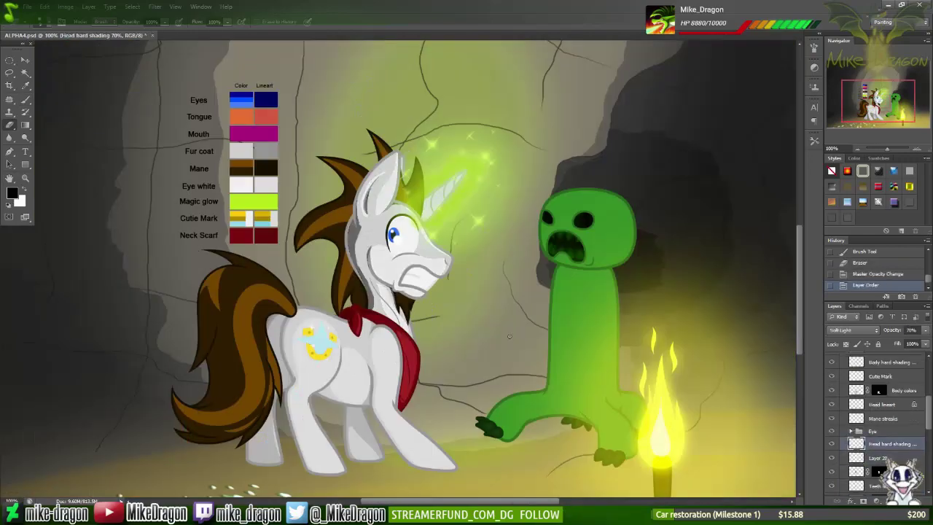
Step: Touch up the rough white highlight at the tip of the muzzle with the Brush on Layer 20
{"action": "scroll", "coordinate": [395, 263], "scroll_direction": "up", "scroll_amount": 2}
{"action": "key", "text": "x"}
{"action": "key", "text": "b"}
{"action": "left_click", "coordinate": [532, 268]}
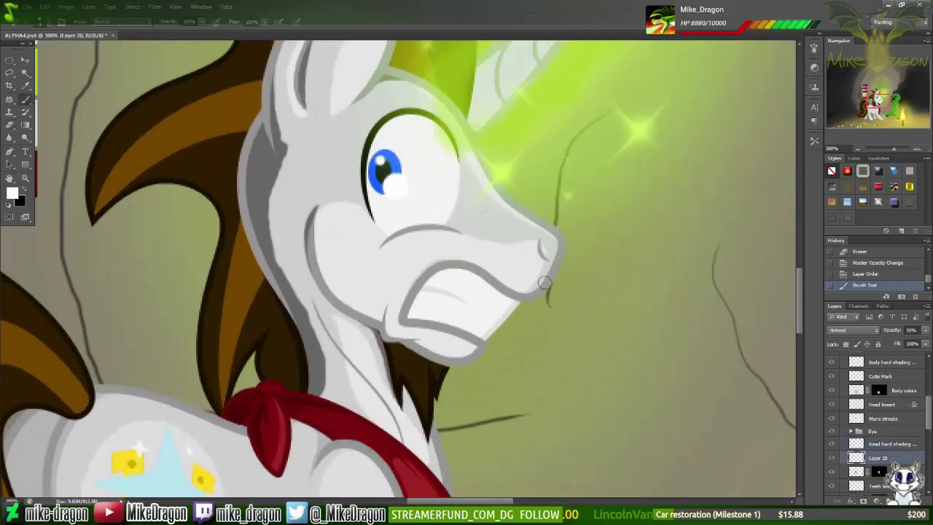
{"action": "left_click", "coordinate": [545, 283]}
Step: Outline the highlight from the forehead down the nose bridge with the Pen on the Head hard shading layer, and hide the magic glow
{"action": "key", "text": "alt+]"}
{"action": "key", "text": "p"}
{"action": "scroll", "coordinate": [583, 183], "scroll_direction": "up", "scroll_amount": 2}
{"action": "left_click", "coordinate": [417, 151]}
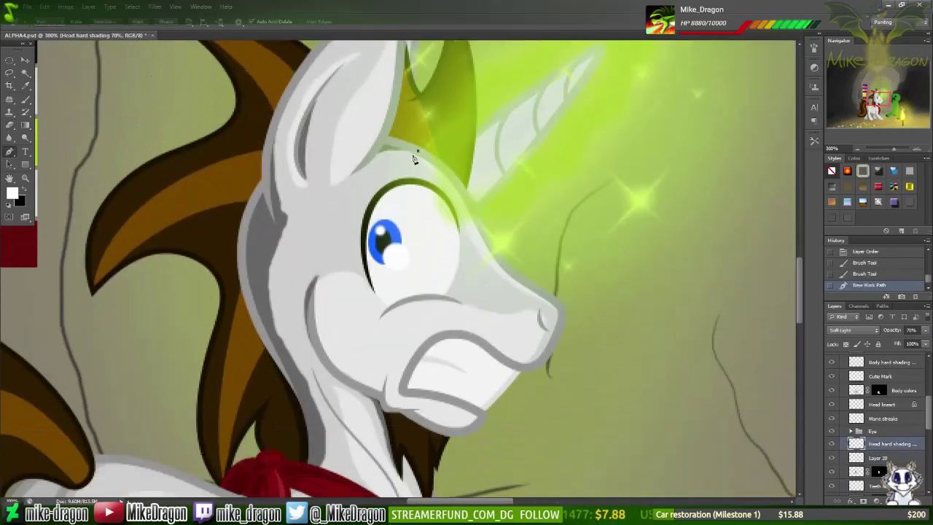
{"action": "left_click", "coordinate": [501, 277]}
{"action": "left_click", "coordinate": [561, 313]}
{"action": "left_click", "coordinate": [558, 307]}
{"action": "scroll", "coordinate": [926, 392], "scroll_direction": "up", "scroll_amount": 3}
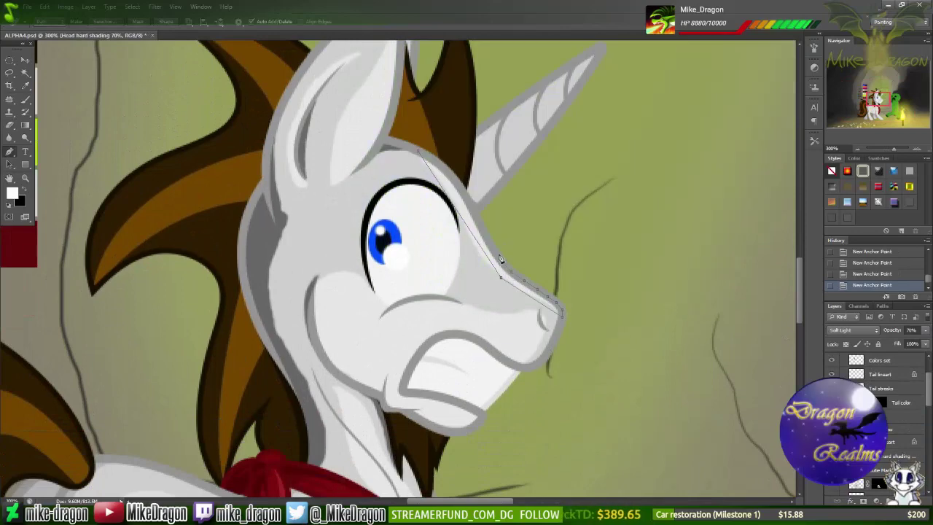
{"action": "left_click", "coordinate": [418, 151]}
Step: Curve the nose bridge path to match the rough highlight and convert it to a selection
{"action": "left_click_drag", "start_coordinate": [418, 151], "coordinate": [477, 208]}
{"action": "left_click_drag", "start_coordinate": [501, 277], "coordinate": [501, 279]}
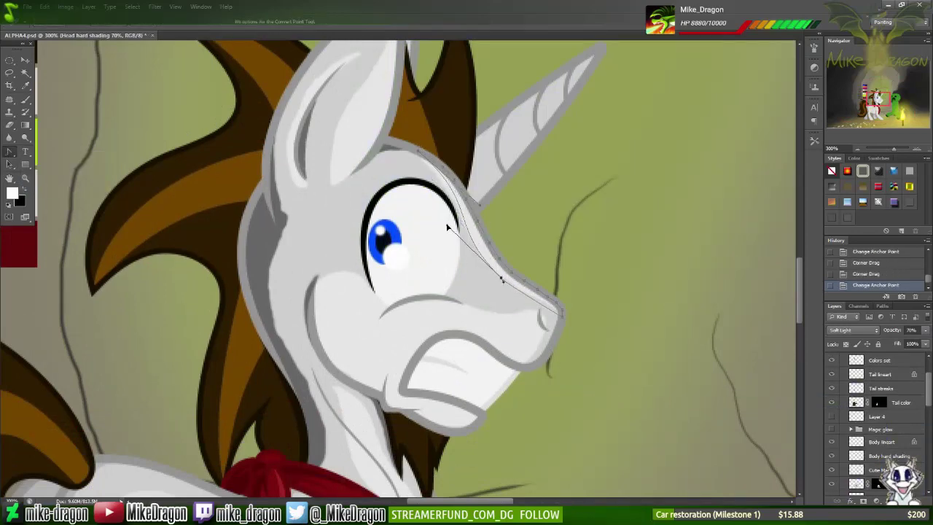
{"action": "left_click_drag", "start_coordinate": [463, 212], "coordinate": [505, 288]}
{"action": "scroll", "coordinate": [506, 288], "scroll_direction": "up", "scroll_amount": 3}
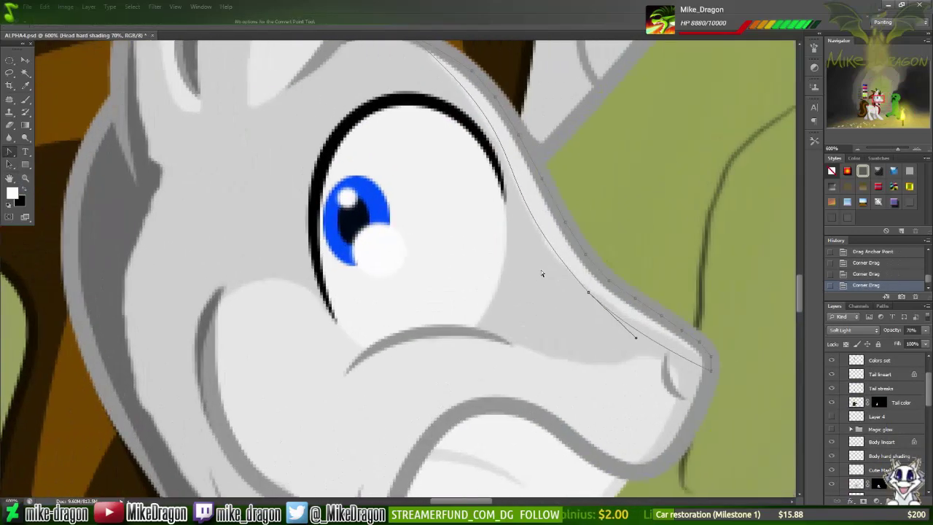
{"action": "key", "text": "ctrl+alt+z"}
{"action": "left_click_drag", "start_coordinate": [394, 313], "coordinate": [227, 228]}
{"action": "scroll", "coordinate": [229, 225], "scroll_direction": "up", "scroll_amount": 2}
{"action": "right_click", "coordinate": [300, 208]}
{"action": "left_click", "coordinate": [339, 253]}
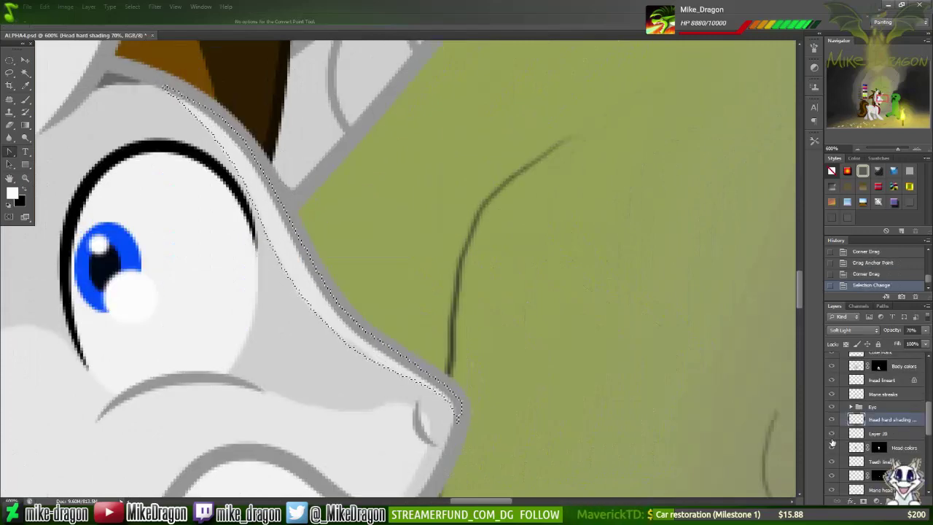
Step: Paint the selected nose bridge highlight white with the Brush, hide Layer 20 and deselect
{"action": "key", "text": "b"}
{"action": "right_click", "coordinate": [267, 62]}
{"action": "key", "text": "Escape"}
{"action": "key", "text": "ctrl+d"}
{"action": "scroll", "coordinate": [370, 197], "scroll_direction": "down", "scroll_amount": 3}
{"action": "scroll", "coordinate": [370, 197], "scroll_direction": "down", "scroll_amount": 1}
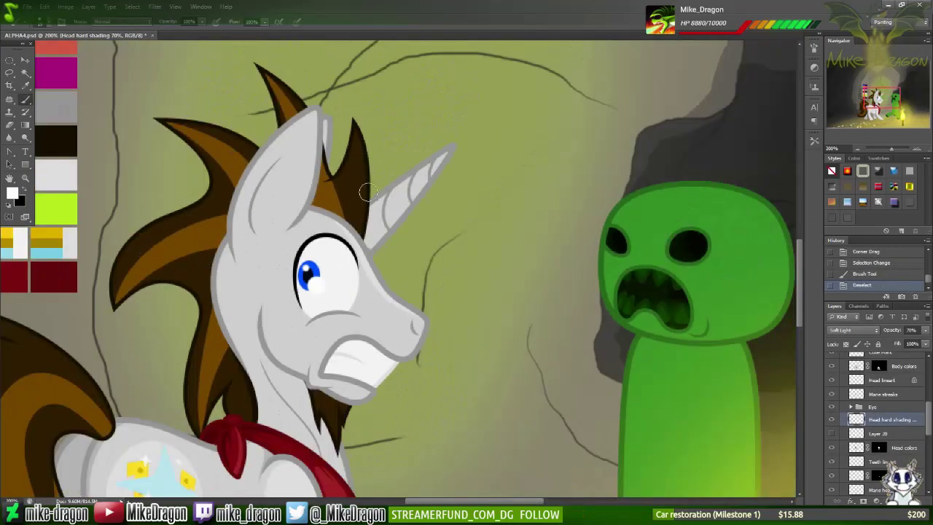
Step: Outline the neck highlight from below the jaw to the scarf with the Pen and curve its front edge
{"action": "scroll", "coordinate": [368, 191], "scroll_direction": "up", "scroll_amount": 2}
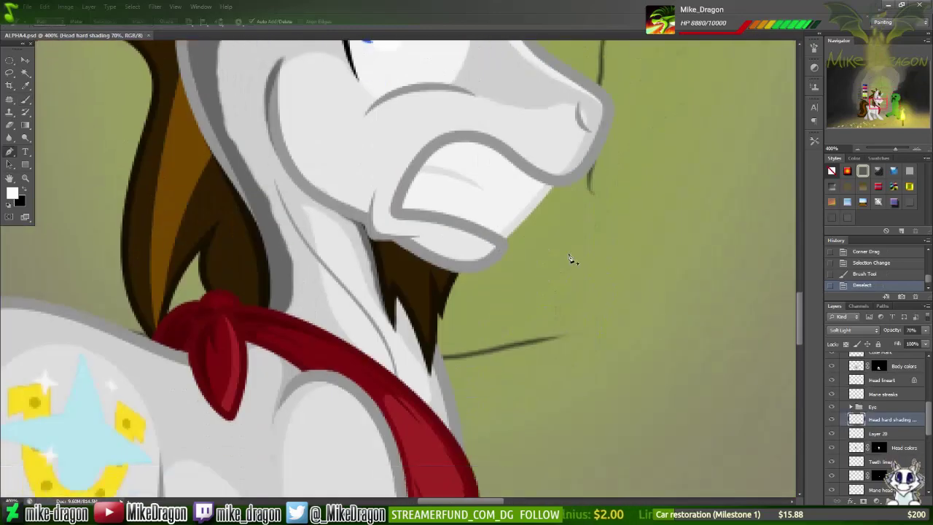
{"action": "key", "text": "p"}
{"action": "left_click", "coordinate": [299, 204]}
{"action": "left_click", "coordinate": [367, 286]}
{"action": "left_click", "coordinate": [431, 396]}
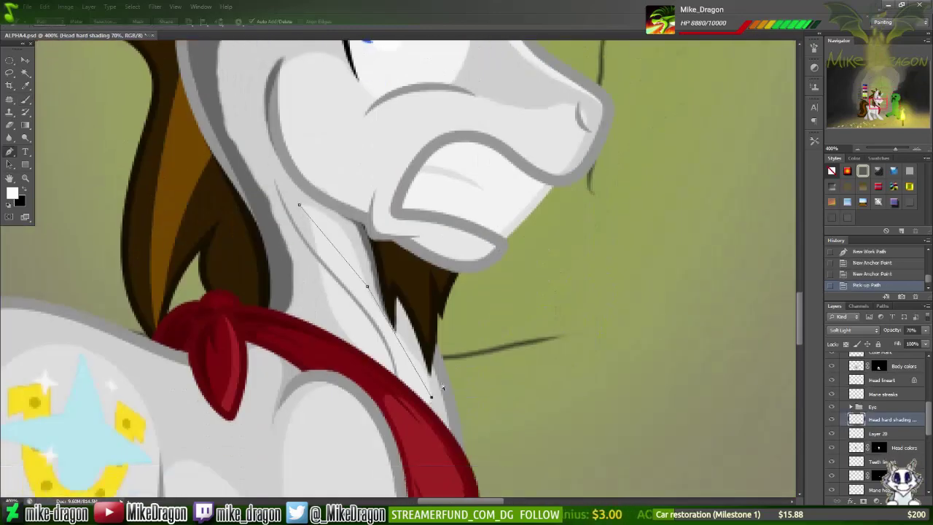
{"action": "key", "text": "ctrl+plus"}
{"action": "left_click_drag", "start_coordinate": [275, 193], "coordinate": [320, 202]}
{"action": "left_click_drag", "start_coordinate": [360, 293], "coordinate": [352, 263]}
{"action": "left_click_drag", "start_coordinate": [440, 432], "coordinate": [435, 452]}
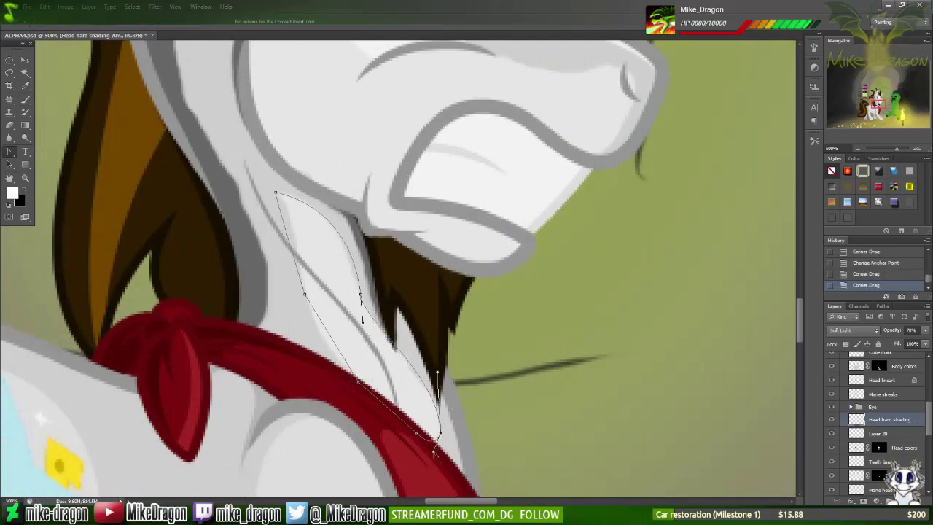
Step: Edit the neck path's anchor points and reshape both long edges to follow the rough highlight
{"action": "key", "text": "ctrl+plus"}
{"action": "key", "text": "ctrl+plus"}
{"action": "scroll", "coordinate": [366, 328], "scroll_direction": "down", "scroll_amount": 1}
{"action": "right_click", "coordinate": [298, 111]}
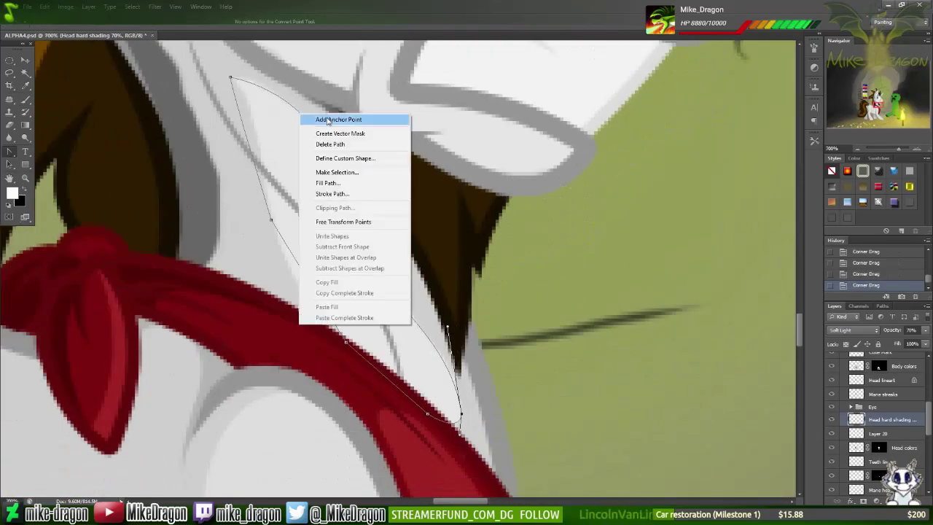
{"action": "left_click", "coordinate": [333, 118]}
{"action": "left_click_drag", "start_coordinate": [333, 181], "coordinate": [325, 212]}
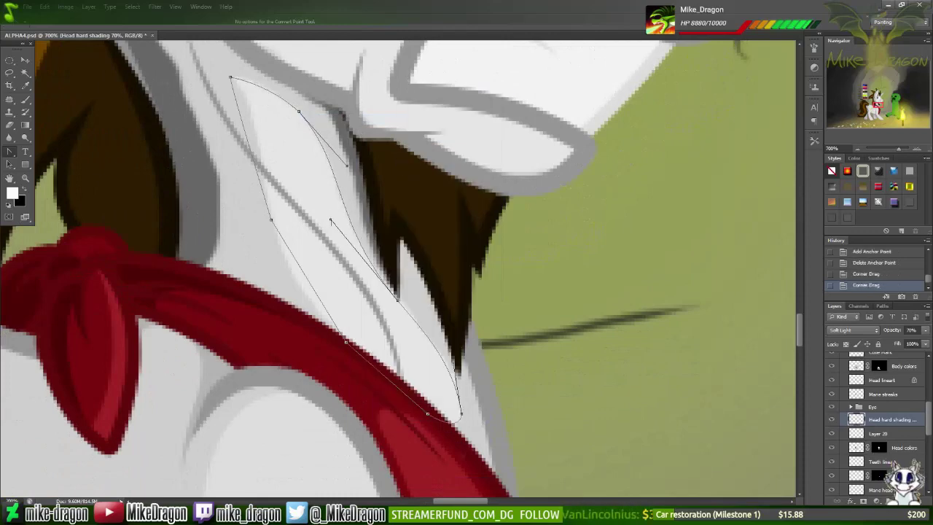
{"action": "scroll", "coordinate": [369, 140], "scroll_direction": "up", "scroll_amount": 2}
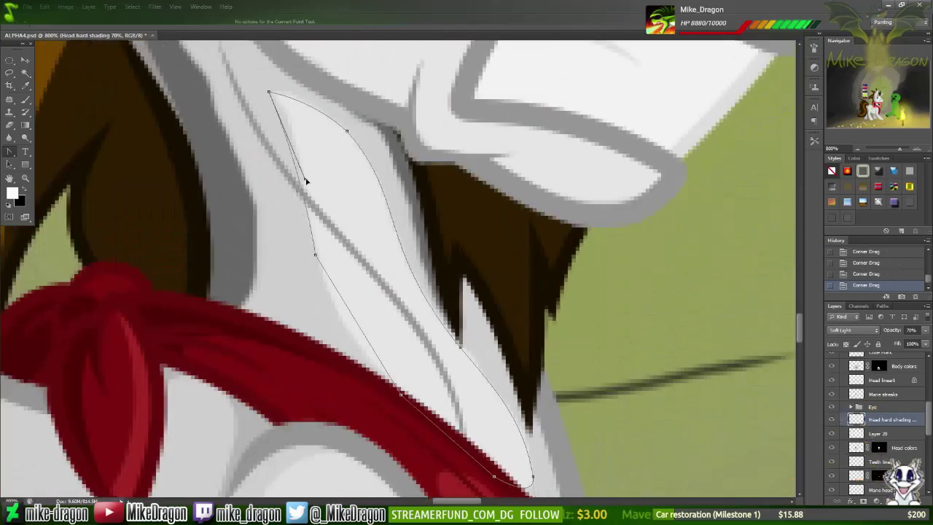
{"action": "left_click_drag", "start_coordinate": [314, 255], "coordinate": [338, 349]}
{"action": "scroll", "coordinate": [338, 350], "scroll_direction": "down", "scroll_amount": 2}
Step: Convert the neck path to a selection, paint it white with the Brush and deselect
{"action": "key", "text": "ctrl+Return"}
{"action": "key", "text": "b"}
{"action": "left_click_drag", "start_coordinate": [282, 115], "coordinate": [451, 408]}
{"action": "key", "text": "ctrl+d"}
{"action": "scroll", "coordinate": [558, 316], "scroll_direction": "down", "scroll_amount": 2}
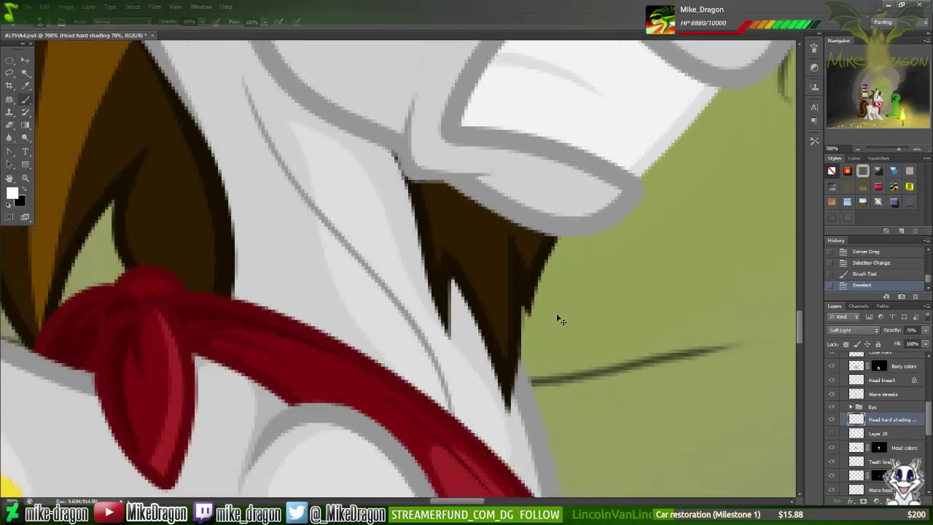
Step: Outline the narrow shadow under the jaw along the front of the neck with a closed Pen path
{"action": "key", "text": "ctrl+plus"}
{"action": "key", "text": "ctrl+plus"}
{"action": "key", "text": "p"}
{"action": "left_click", "coordinate": [341, 187]}
{"action": "left_click", "coordinate": [377, 234]}
{"action": "left_click", "coordinate": [386, 272]}
{"action": "left_click", "coordinate": [392, 315]}
{"action": "left_click", "coordinate": [341, 188]}
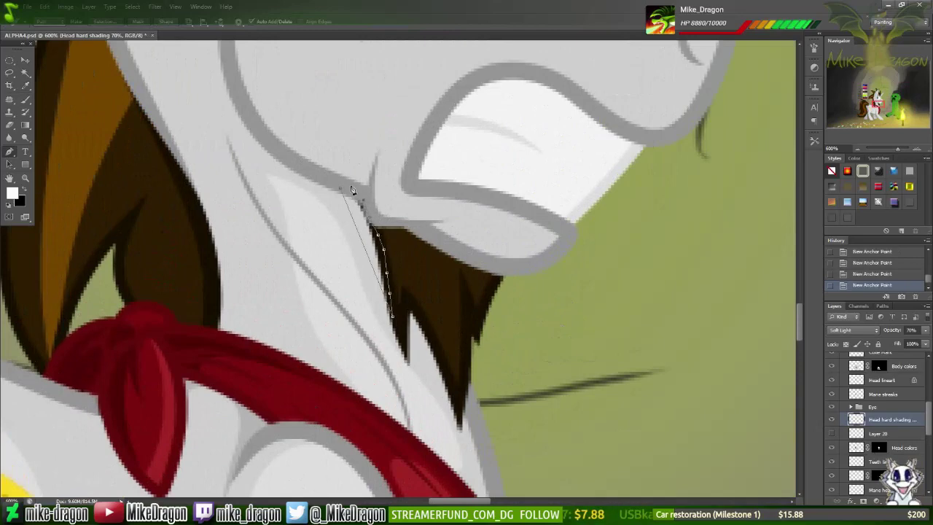
Step: Adjust the jaw shadow path's anchors and curves to the rough shadow, and convert it to a selection
{"action": "left_click_drag", "start_coordinate": [392, 315], "coordinate": [396, 327]}
{"action": "left_click_drag", "start_coordinate": [389, 293], "coordinate": [367, 277]}
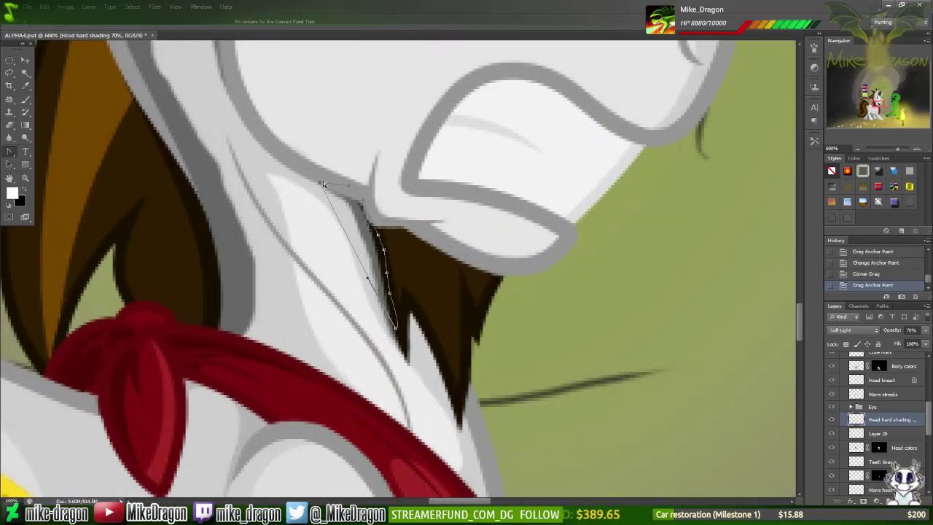
{"action": "left_click_drag", "start_coordinate": [341, 187], "coordinate": [320, 177]}
{"action": "left_click", "coordinate": [379, 212]}
{"action": "left_click_drag", "start_coordinate": [368, 277], "coordinate": [372, 310]}
{"action": "right_click", "coordinate": [369, 248]}
{"action": "left_click", "coordinate": [406, 304]}
{"action": "key", "text": "Return"}
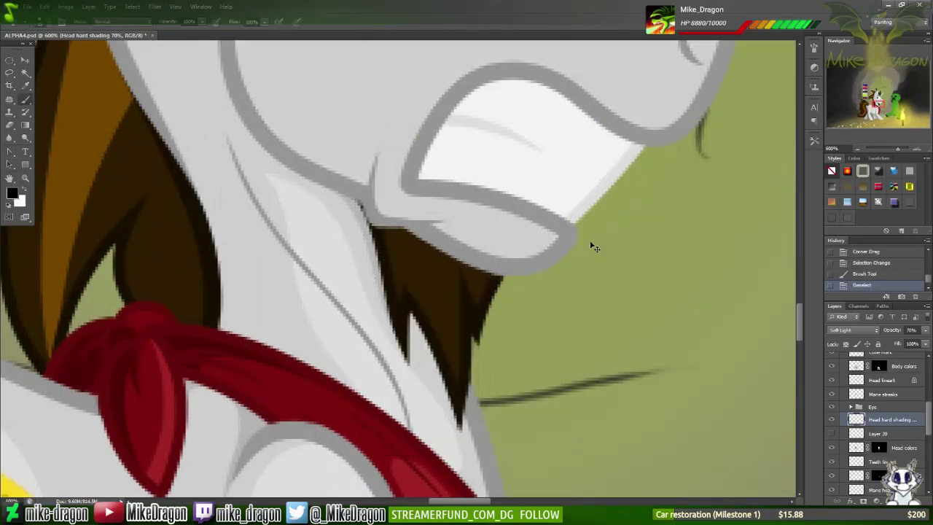
Step: Paint the selected jaw shadow black with the Brush and deselect
{"action": "key", "text": "b"}
{"action": "left_click_drag", "start_coordinate": [593, 246], "coordinate": [350, 240]}
{"action": "key", "text": "ctrl+d"}
{"action": "key", "text": "ctrl+minus"}
{"action": "key", "text": "ctrl+minus"}
{"action": "key", "text": "ctrl+minus"}
{"action": "key", "text": "ctrl+plus"}
{"action": "key", "text": "ctrl+plus"}
Step: Outline the cheek, muzzle and lower lip highlight with a closed Pen path following the lineart
{"action": "key", "text": "p"}
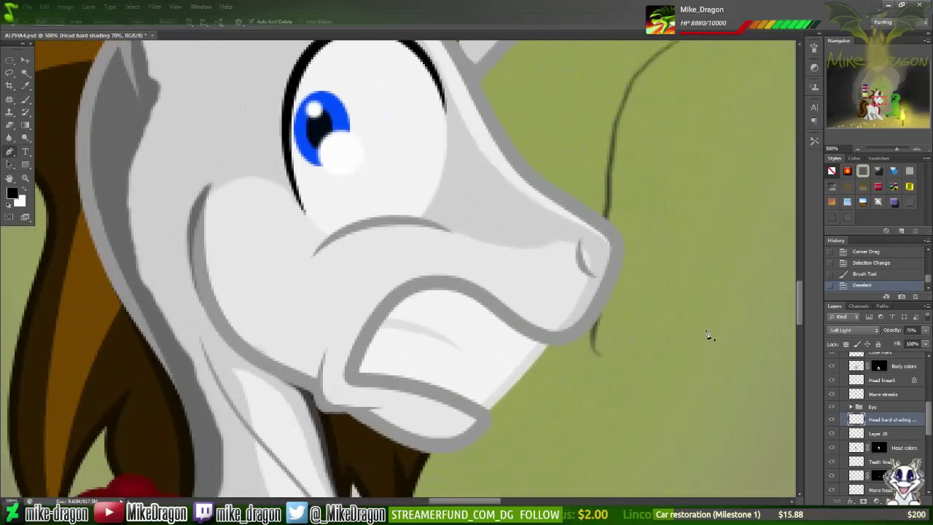
{"action": "left_click", "coordinate": [206, 202]}
{"action": "left_click", "coordinate": [306, 214]}
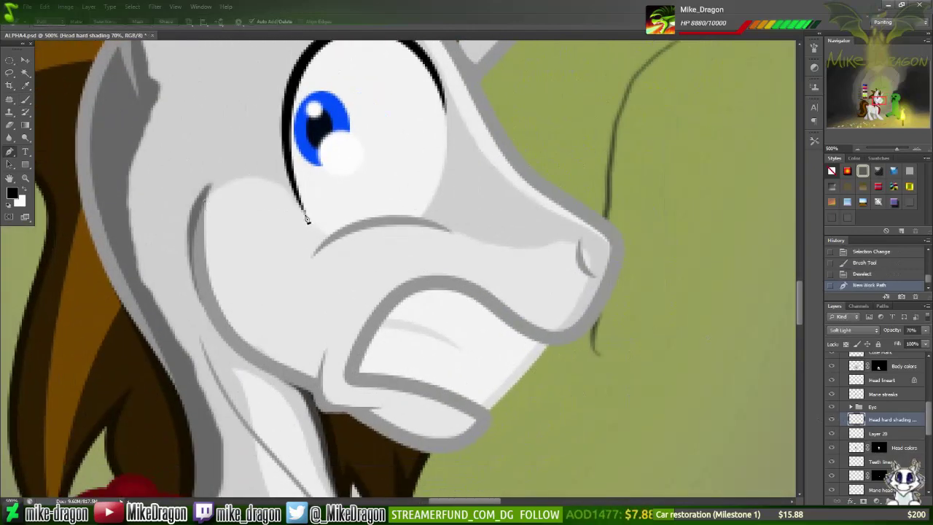
{"action": "left_click", "coordinate": [334, 233]}
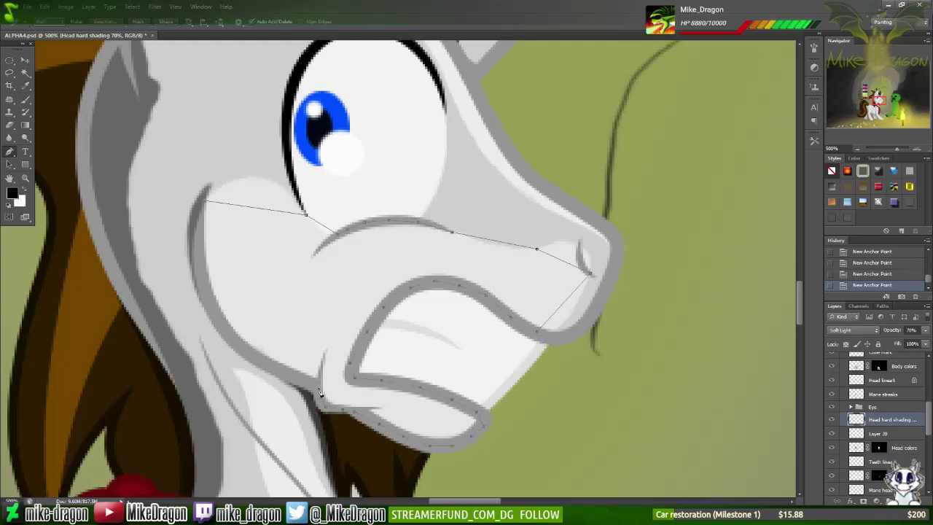
{"action": "left_click", "coordinate": [205, 204]}
Step: Curve the path over the top of the cheek and under the eye with the Convert Point tool
{"action": "right_click", "coordinate": [10, 151]}
{"action": "left_click", "coordinate": [59, 190]}
{"action": "left_click_drag", "start_coordinate": [206, 202], "coordinate": [262, 141]}
{"action": "left_click_drag", "start_coordinate": [150, 262], "coordinate": [292, 196]}
{"action": "left_click_drag", "start_coordinate": [293, 195], "coordinate": [299, 201]}
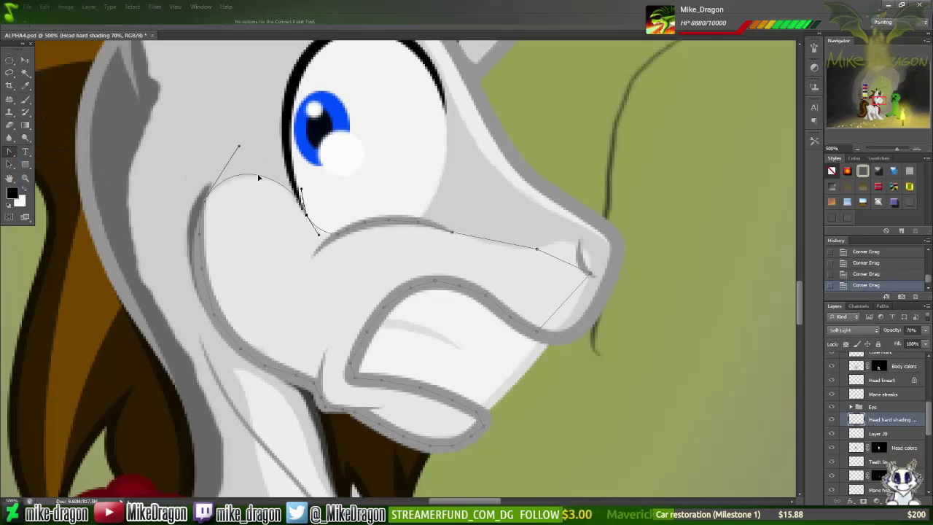
{"action": "left_click_drag", "start_coordinate": [258, 177], "coordinate": [256, 175]}
Step: Curve the path along the top of the muzzle and around the nostril, and convert it to a selection
{"action": "left_click_drag", "start_coordinate": [451, 232], "coordinate": [453, 236]}
{"action": "left_click_drag", "start_coordinate": [505, 266], "coordinate": [499, 250]}
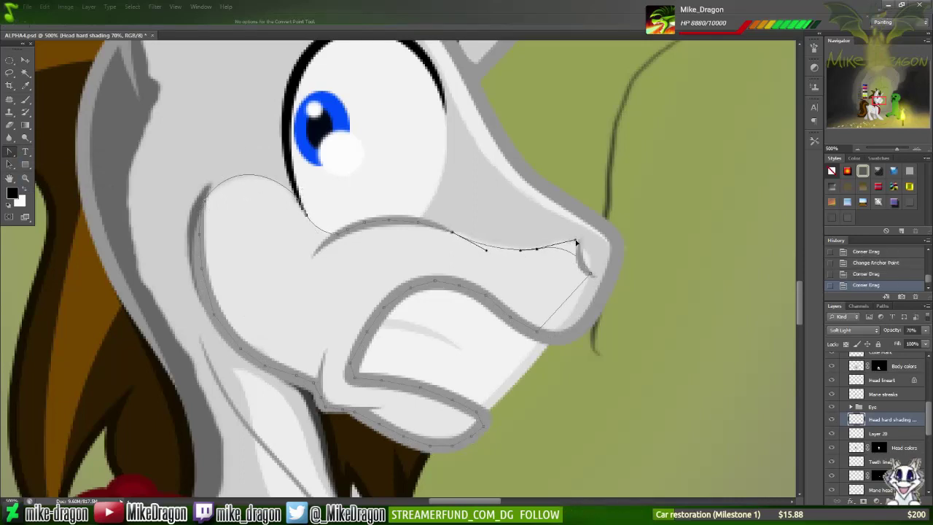
{"action": "left_click_drag", "start_coordinate": [590, 274], "coordinate": [531, 249]}
{"action": "left_click_drag", "start_coordinate": [485, 250], "coordinate": [484, 253]}
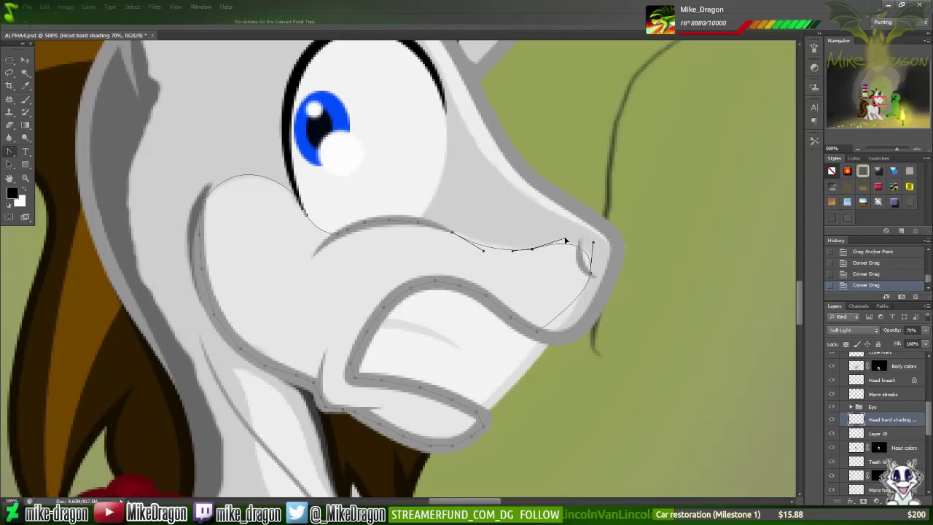
{"action": "right_click", "coordinate": [558, 272]}
{"action": "left_click", "coordinate": [590, 335]}
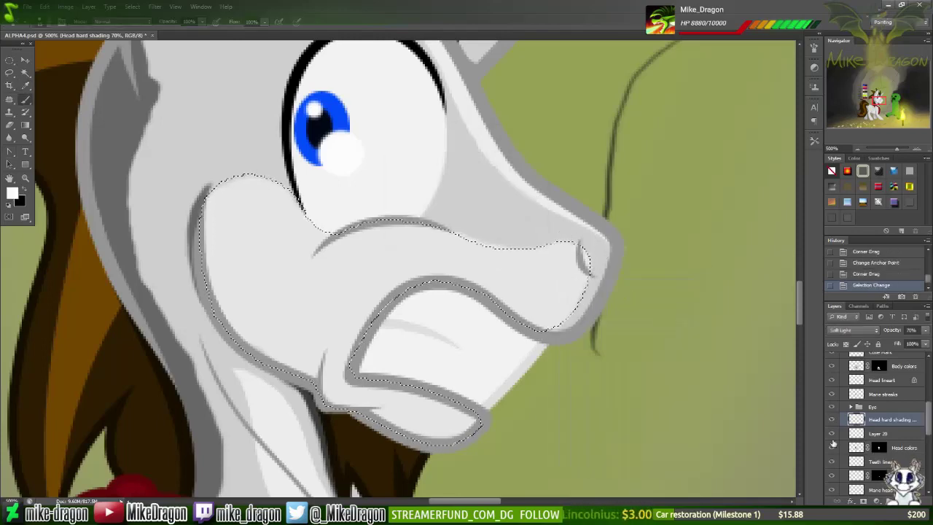
Step: Paint the selected cheek, muzzle and lower lip highlight white with the Brush and deselect
{"action": "key", "text": "b"}
{"action": "left_click_drag", "start_coordinate": [554, 306], "coordinate": [240, 337]}
{"action": "key", "text": "ctrl+d"}
{"action": "key", "text": "ctrl+1"}
{"action": "key", "text": "ctrl+plus"}
{"action": "key", "text": "ctrl+plus"}
{"action": "key", "text": "ctrl+plus"}
{"action": "key", "text": "ctrl+plus"}
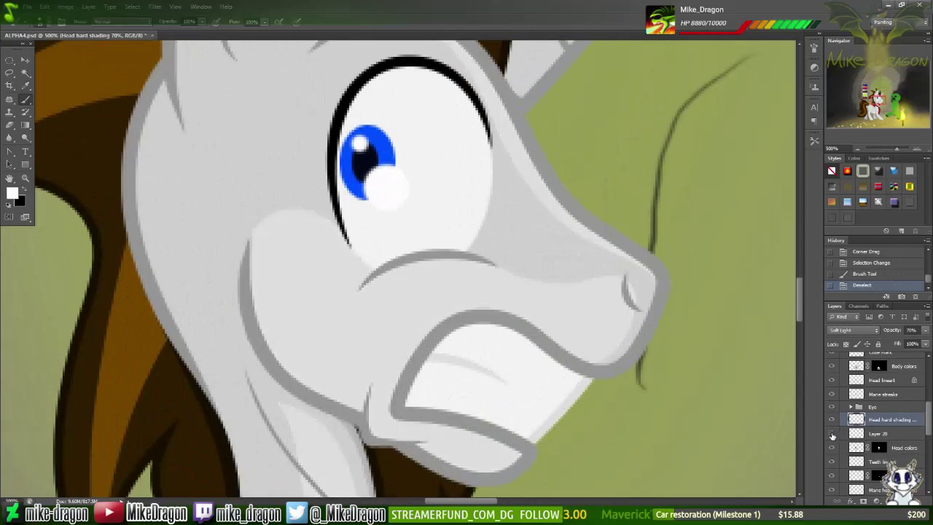
Step: Outline the crease shadow behind the cheek with a closed Pen path and curve it along the lineart
{"action": "key", "text": "p"}
{"action": "left_click", "coordinate": [261, 214]}
{"action": "left_click", "coordinate": [261, 360]}
{"action": "left_click", "coordinate": [250, 318]}
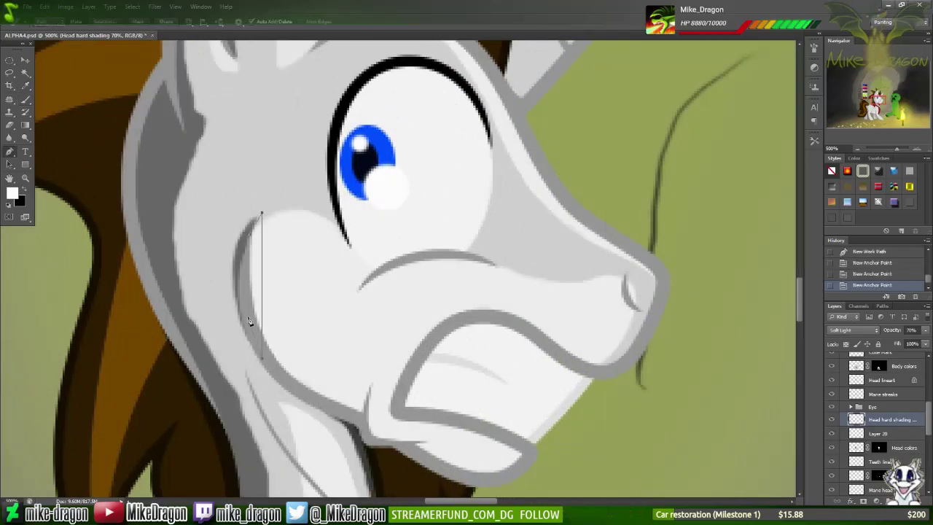
{"action": "left_click", "coordinate": [260, 215]}
{"action": "left_click_drag", "start_coordinate": [260, 214], "coordinate": [248, 248]}
{"action": "left_click_drag", "start_coordinate": [240, 291], "coordinate": [234, 321]}
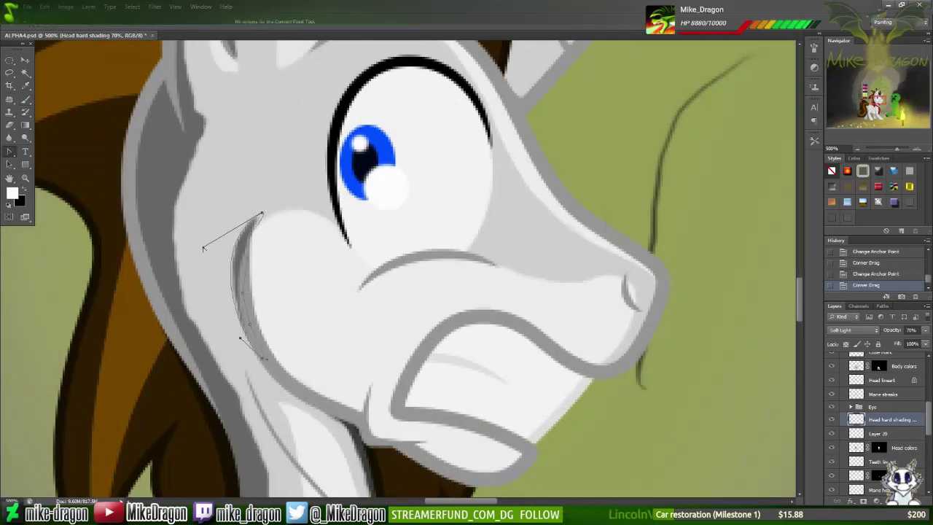
{"action": "left_click_drag", "start_coordinate": [218, 233], "coordinate": [266, 213]}
Step: Fit the upper tip of the cheek crease path to the lineart and convert it to a selection for the black shadow
{"action": "key", "text": "ctrl+plus"}
{"action": "key", "text": "ctrl+plus"}
{"action": "key", "text": "ctrl+plus"}
{"action": "key", "text": "ctrl+plus"}
{"action": "key", "text": "ctrl+plus"}
{"action": "key", "text": "ctrl+minus"}
{"action": "key", "text": "ctrl+minus"}
{"action": "key", "text": "ctrl+minus"}
{"action": "key", "text": "ctrl+minus"}
{"action": "left_click_drag", "start_coordinate": [403, 182], "coordinate": [394, 164]}
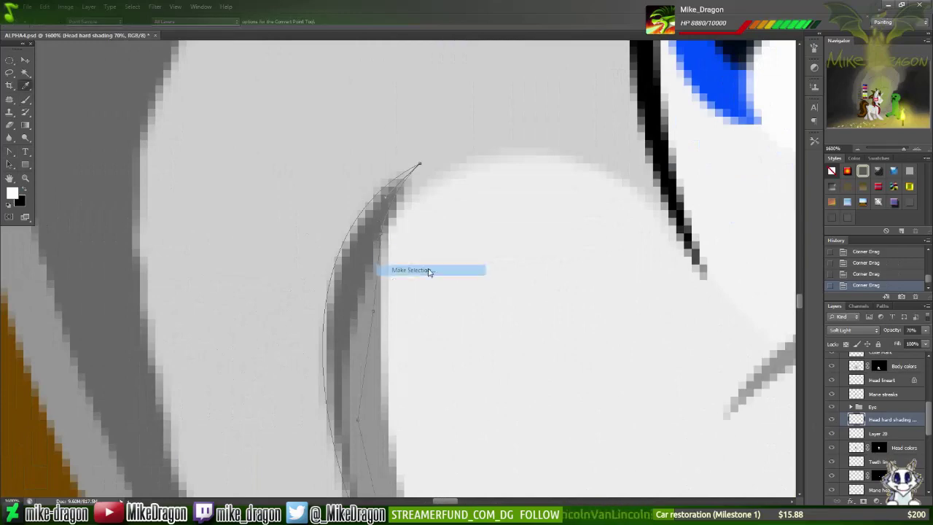
{"action": "right_click", "coordinate": [431, 270]}
{"action": "left_click", "coordinate": [386, 160]}
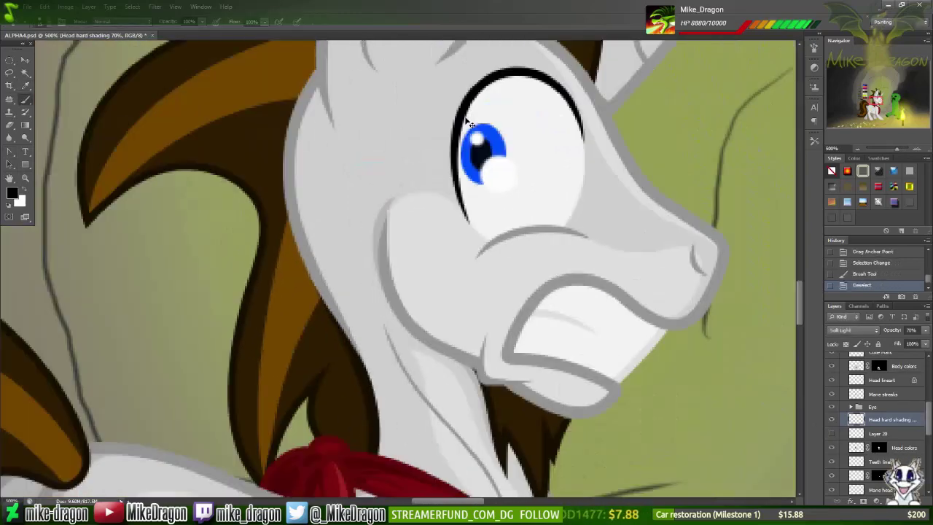
Step: Touch up the cheek crease shadow with the black Brush
{"action": "right_click", "coordinate": [470, 62]}
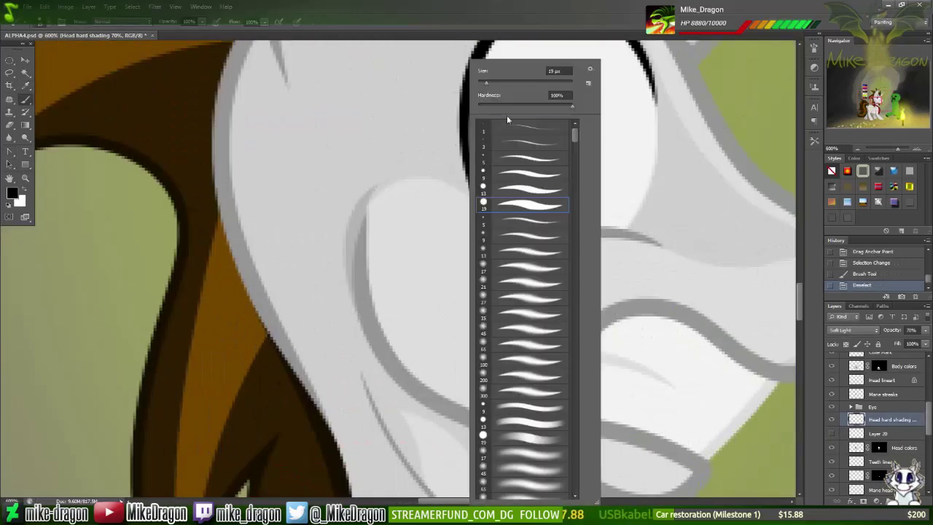
{"action": "key", "text": "Escape"}
{"action": "key", "text": "ctrl+minus"}
{"action": "key", "text": "ctrl+minus"}
{"action": "key", "text": "ctrl+minus"}
{"action": "left_click_drag", "start_coordinate": [332, 235], "coordinate": [644, 357]}
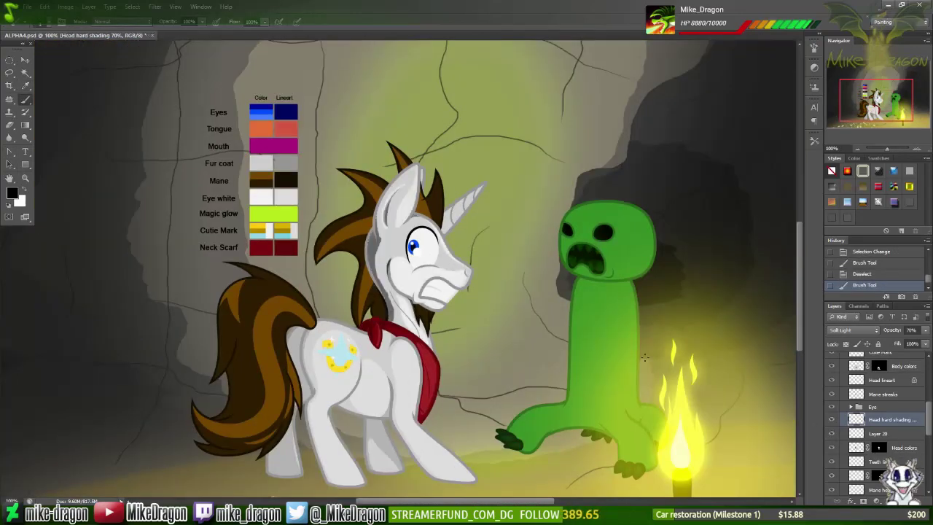
{"action": "scroll", "coordinate": [408, 182], "scroll_direction": "up", "scroll_amount": 6}
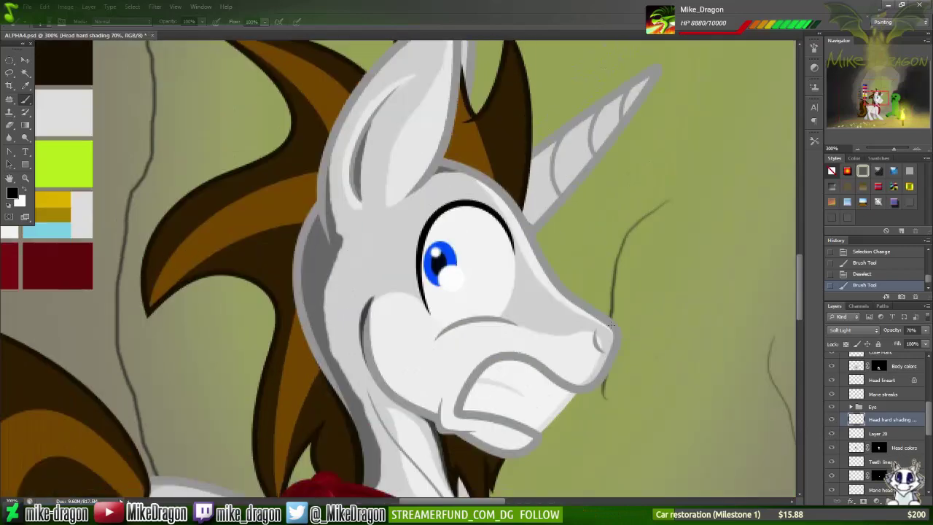
Step: Outline the front highlight of the near ear with a closed Pen path from the ear tip to its base
{"action": "key", "text": "p"}
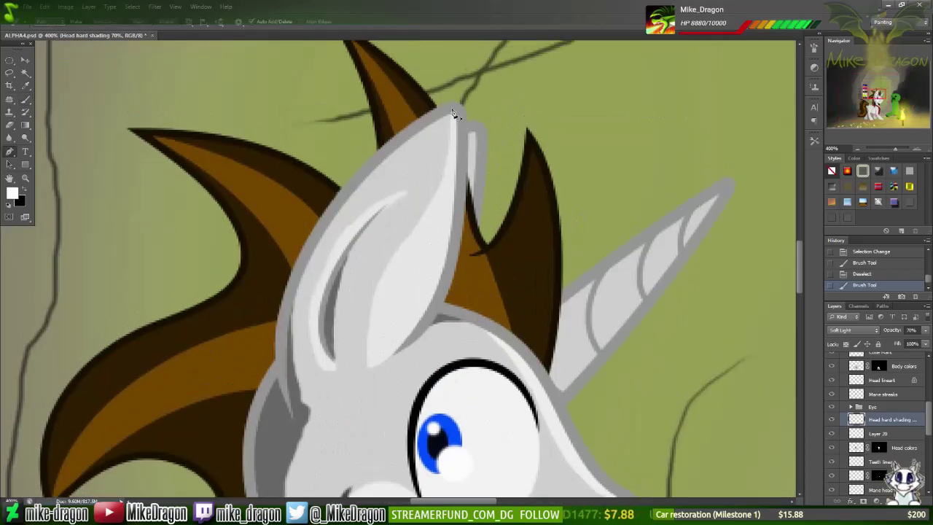
{"action": "left_click", "coordinate": [451, 111]}
{"action": "left_click", "coordinate": [392, 258]}
{"action": "left_click", "coordinate": [367, 368]}
{"action": "left_click", "coordinate": [394, 355]}
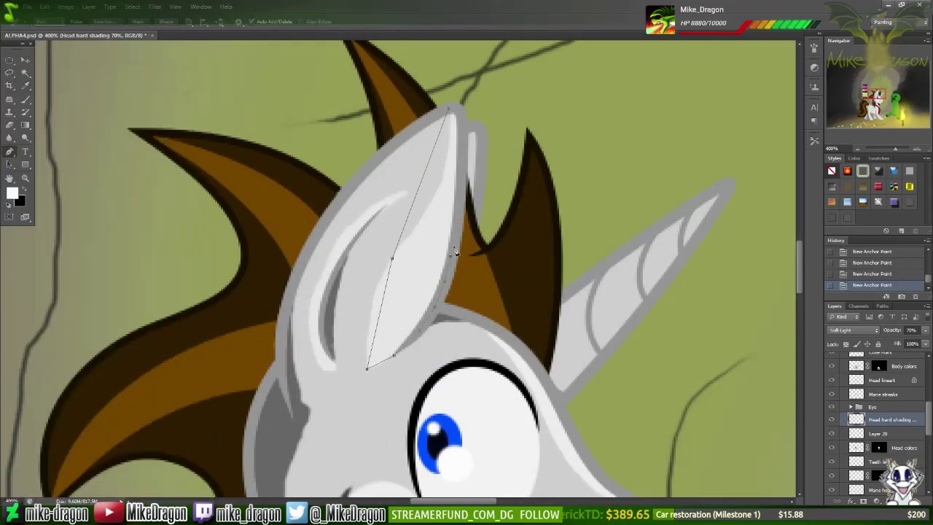
{"action": "key", "text": "alt"}
Step: Curve the ear highlight path along its inner edge with the Convert Point tool and convert it to a selection
{"action": "left_click_drag", "start_coordinate": [392, 258], "coordinate": [423, 211]}
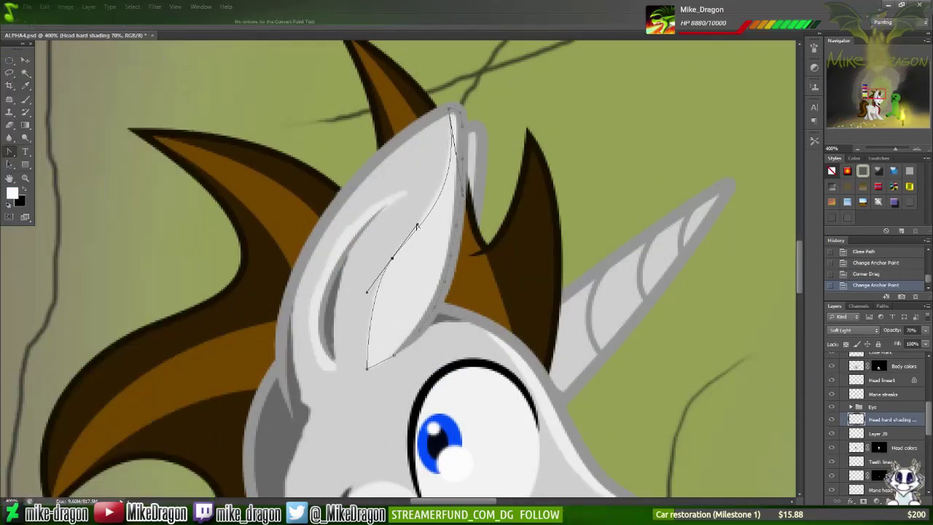
{"action": "left_click_drag", "start_coordinate": [378, 277], "coordinate": [365, 296]}
{"action": "scroll", "coordinate": [365, 296], "scroll_direction": "up", "scroll_amount": 6}
{"action": "left_click_drag", "start_coordinate": [467, 240], "coordinate": [389, 293]}
{"action": "key", "text": "ctrl+Return"}
Step: Paint the selected front ear highlight white with the Brush and deselect
{"action": "key", "text": "b"}
{"action": "scroll", "coordinate": [390, 293], "scroll_direction": "down", "scroll_amount": 6}
{"action": "key", "text": "ctrl+d"}
{"action": "right_click", "coordinate": [419, 66]}
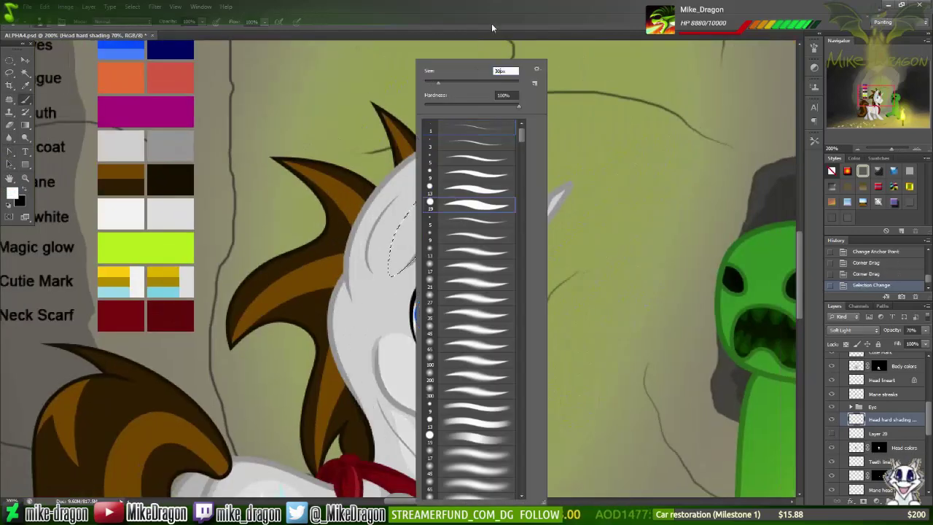
{"action": "key", "text": "Escape"}
Step: Outline the thin highlight beside the inner ear crease with a Pen path following the crease lineart
{"action": "scroll", "coordinate": [346, 218], "scroll_direction": "up", "scroll_amount": 5}
{"action": "key", "text": "p"}
{"action": "left_click", "coordinate": [559, 117]}
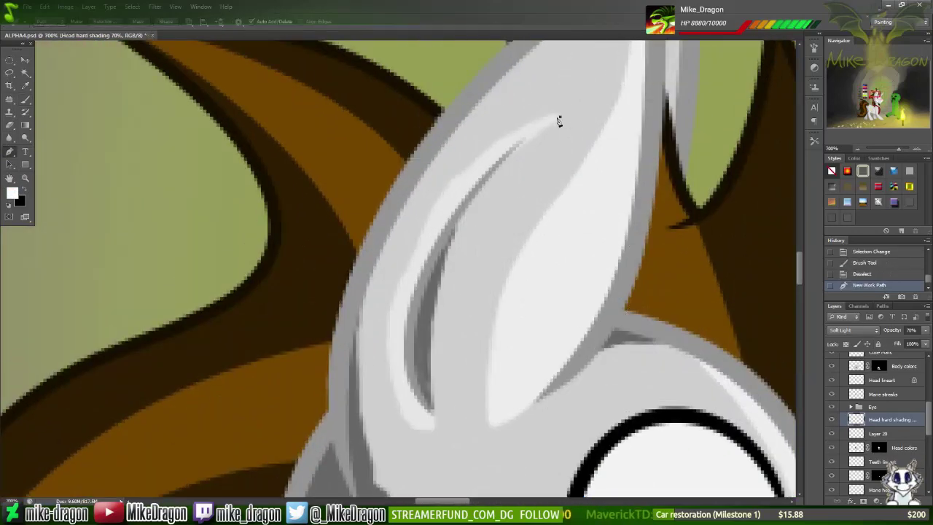
{"action": "left_click", "coordinate": [446, 235]}
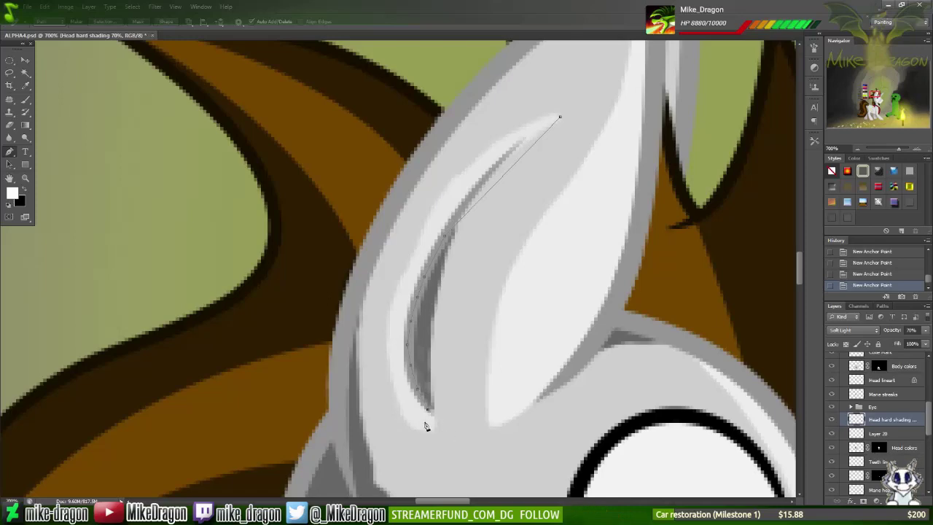
{"action": "scroll", "coordinate": [427, 426], "scroll_direction": "down", "scroll_amount": 8}
{"action": "scroll", "coordinate": [404, 387], "scroll_direction": "up", "scroll_amount": 9}
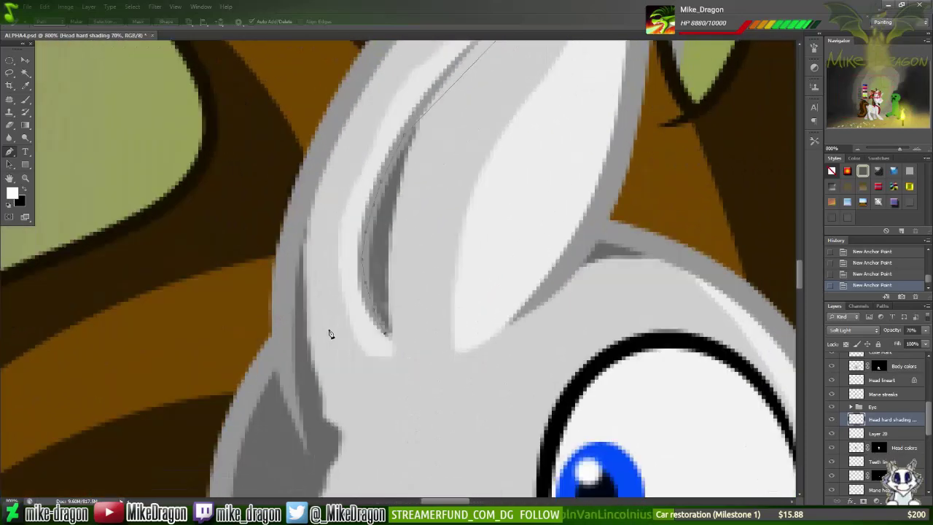
{"action": "scroll", "coordinate": [340, 295], "scroll_direction": "up", "scroll_amount": 3}
Step: Curve the outer edge and rounded lower end of the inner ear highlight path with the Convert Point tool
{"action": "left_click_drag", "start_coordinate": [537, 93], "coordinate": [321, 146]}
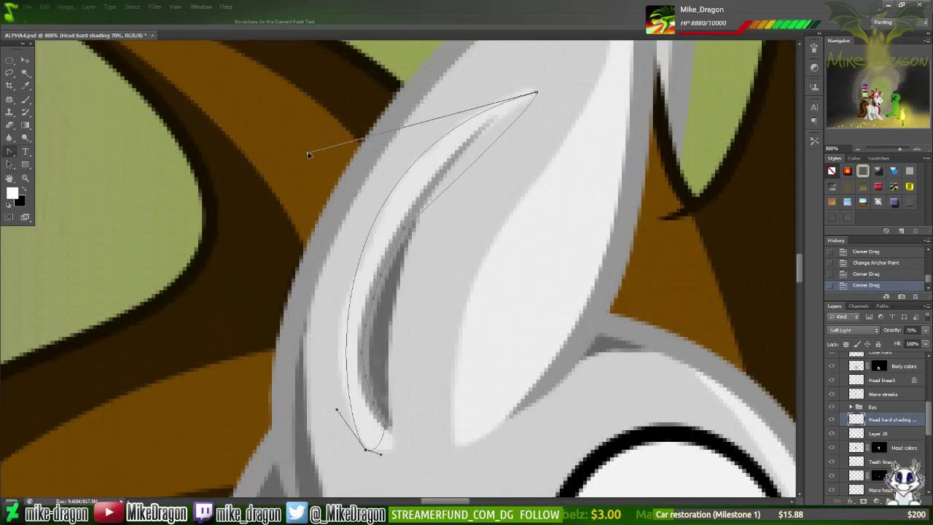
{"action": "left_click_drag", "start_coordinate": [365, 448], "coordinate": [307, 349]}
{"action": "left_click", "coordinate": [366, 447]}
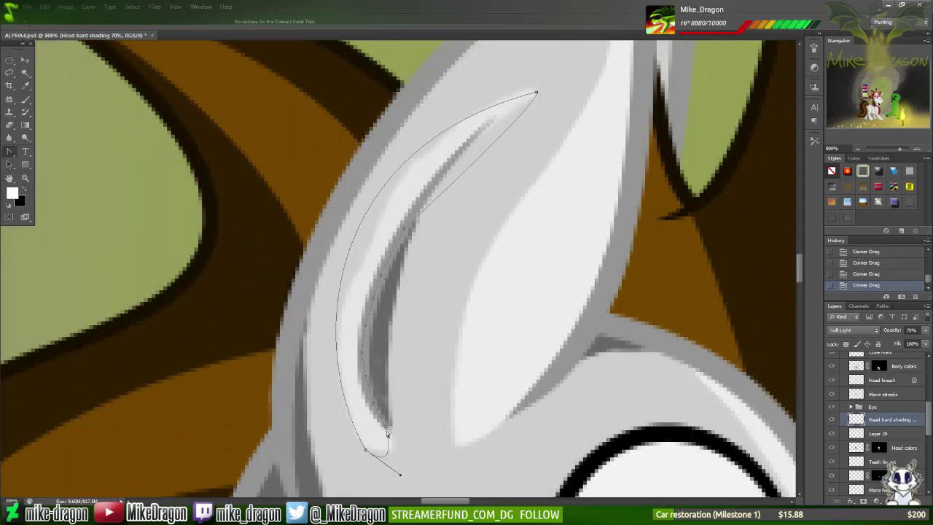
{"action": "left_click_drag", "start_coordinate": [366, 446], "coordinate": [389, 437]}
{"action": "scroll", "coordinate": [406, 437], "scroll_direction": "up", "scroll_amount": 4}
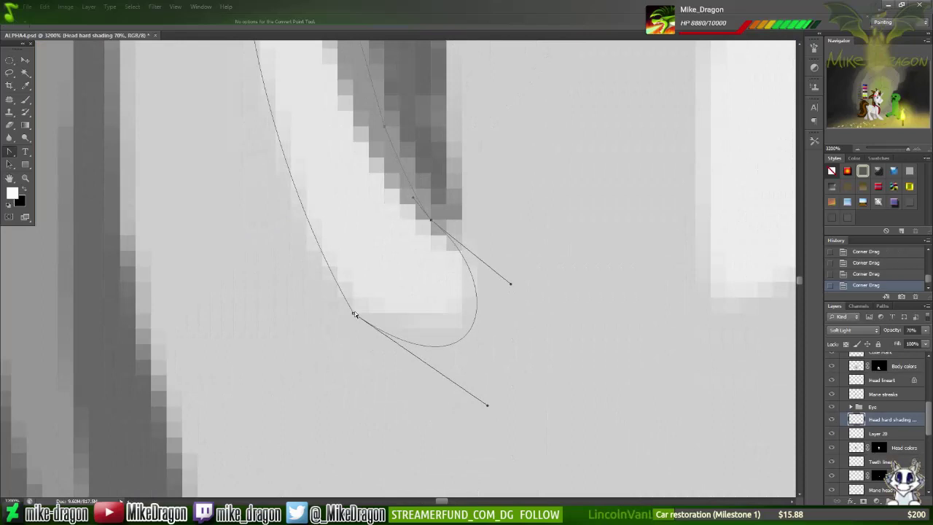
{"action": "left_click_drag", "start_coordinate": [355, 313], "coordinate": [295, 312]}
{"action": "scroll", "coordinate": [319, 267], "scroll_direction": "down", "scroll_amount": 3}
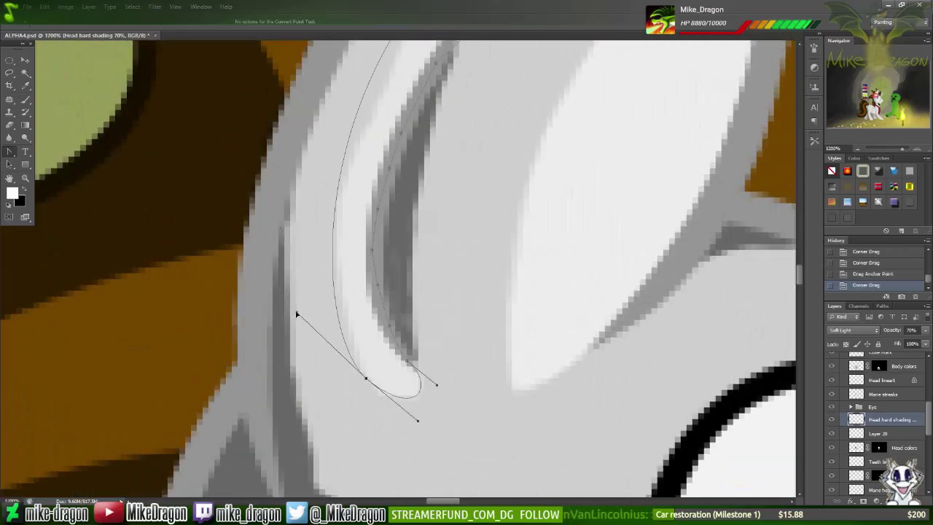
Step: Add an anchor point on the outer edge of the inner ear highlight path and tighten its upper curve
{"action": "scroll", "coordinate": [433, 401], "scroll_direction": "up", "scroll_amount": 3}
{"action": "left_click", "coordinate": [430, 134]}
{"action": "scroll", "coordinate": [431, 133], "scroll_direction": "down", "scroll_amount": 2}
{"action": "left_click_drag", "start_coordinate": [419, 168], "coordinate": [462, 154]}
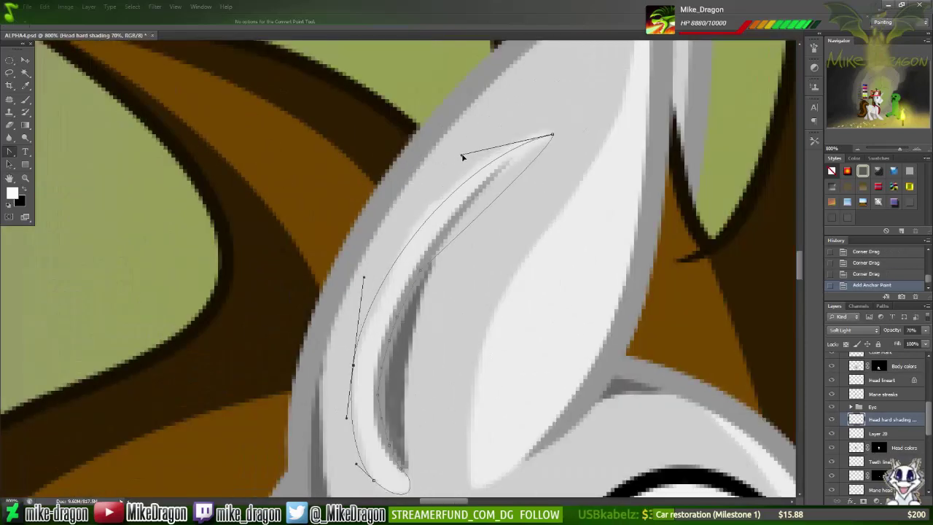
{"action": "left_click_drag", "start_coordinate": [353, 364], "coordinate": [354, 375]}
{"action": "left_click_drag", "start_coordinate": [462, 154], "coordinate": [474, 173]}
Step: Convert the inner ear path to a selection, paint it white with the Brush and deselect
{"action": "key", "text": "ctrl+Return"}
{"action": "key", "text": "b"}
{"action": "left_click_drag", "start_coordinate": [437, 219], "coordinate": [406, 381]}
{"action": "key", "text": "ctrl+d"}
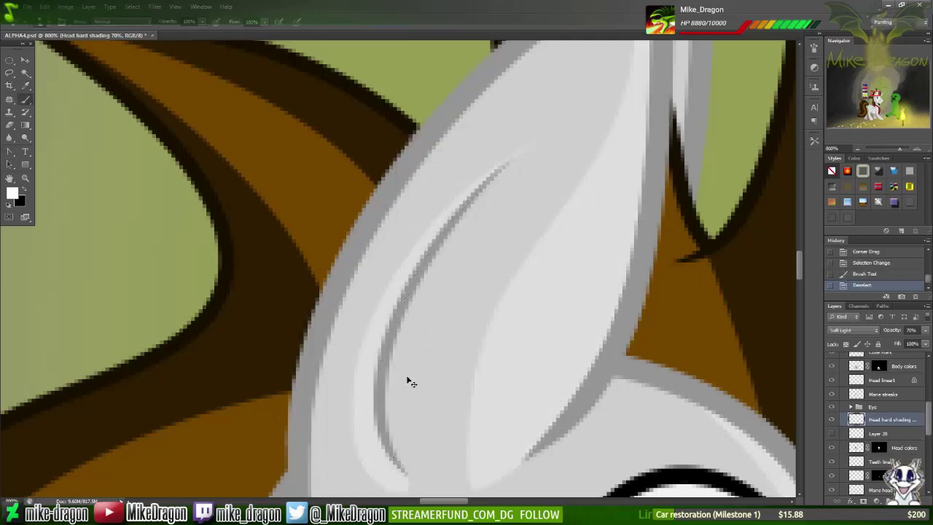
Step: Switch the foreground color to black and outline the inner ear crease shadow with a closed, curved Pen path
{"action": "scroll", "coordinate": [406, 381], "scroll_direction": "down", "scroll_amount": 5}
{"action": "scroll", "coordinate": [498, 75], "scroll_direction": "up", "scroll_amount": 5}
{"action": "key", "text": "p"}
{"action": "key", "text": "x"}
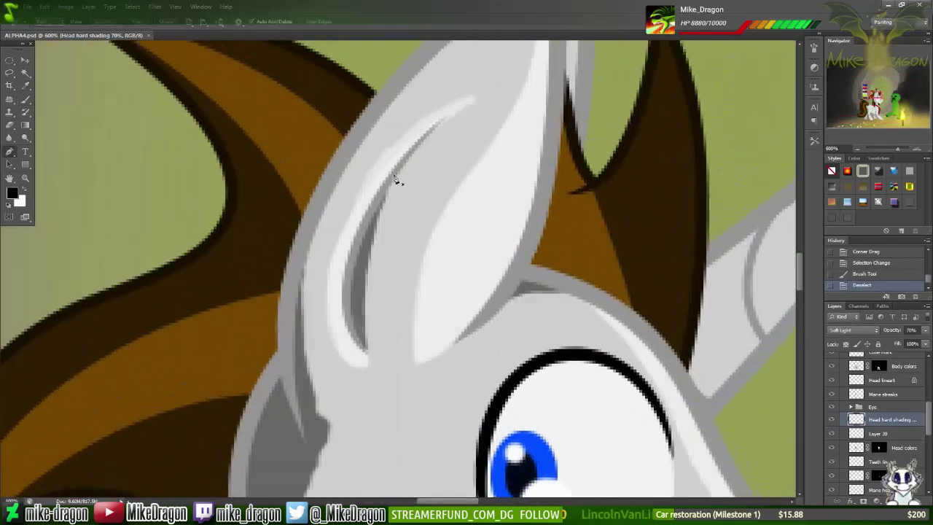
{"action": "left_click", "coordinate": [395, 172]}
{"action": "left_click", "coordinate": [365, 349]}
{"action": "left_click_drag", "start_coordinate": [387, 186], "coordinate": [396, 171]}
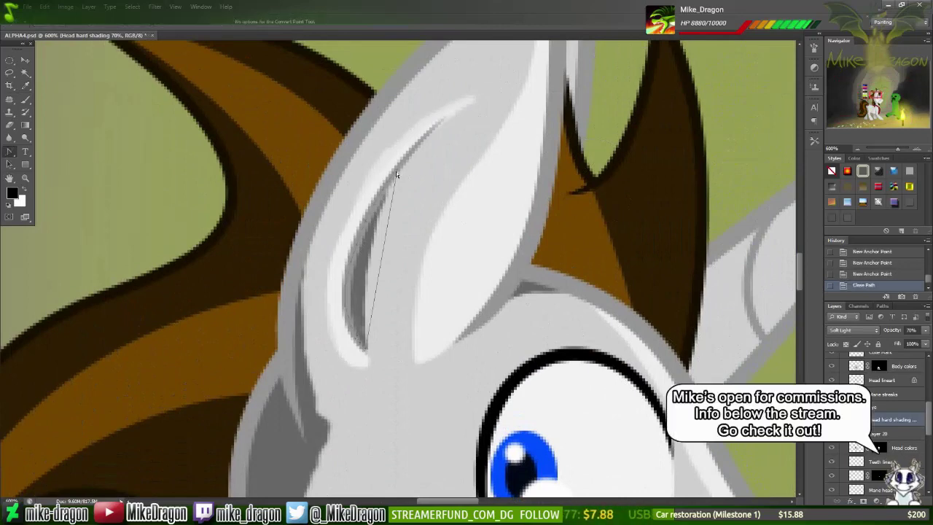
{"action": "left_click_drag", "start_coordinate": [365, 349], "coordinate": [378, 297]}
Step: Refine the lower part of the ear crease path and convert it to an anti-aliased new selection
{"action": "key", "text": "ctrl+plus"}
{"action": "right_click", "coordinate": [310, 267]}
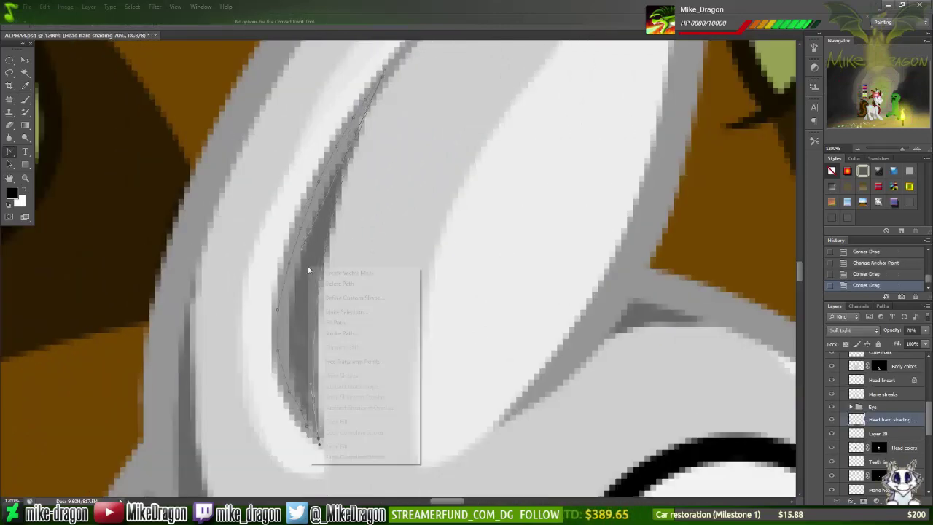
{"action": "left_click_drag", "start_coordinate": [302, 421], "coordinate": [296, 415]}
{"action": "right_click", "coordinate": [290, 398]}
{"action": "left_click", "coordinate": [320, 423]}
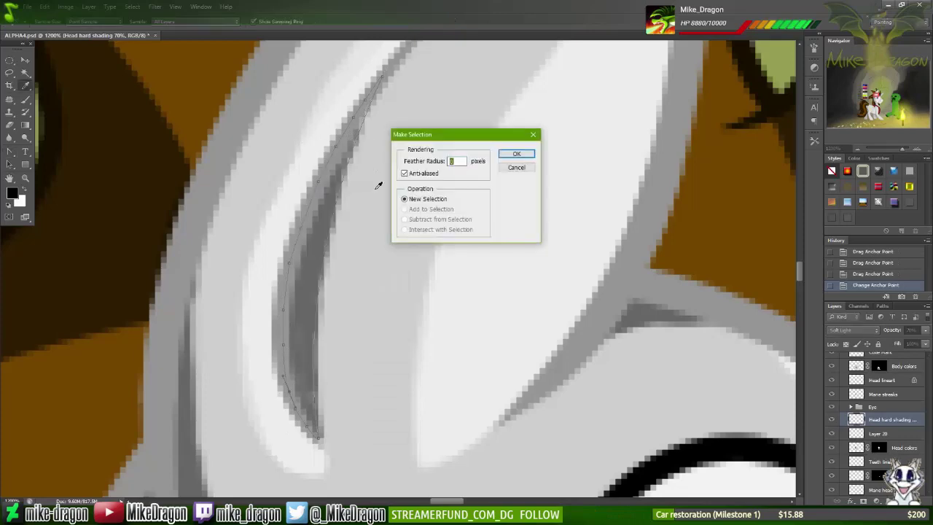
{"action": "key", "text": "Return"}
Step: Paint the selected inner ear crease shadow black with the Brush and deselect
{"action": "key", "text": "b"}
{"action": "key", "text": "ctrl+minus"}
{"action": "key", "text": "ctrl+minus"}
{"action": "key", "text": "ctrl+0"}
{"action": "key", "text": "ctrl+d"}
{"action": "key", "text": "ctrl+plus"}
{"action": "key", "text": "ctrl+plus"}
Step: Outline the shadow along the back of the head and neck, from the ear to the scarf, with a closed Pen path
{"action": "key", "text": "p"}
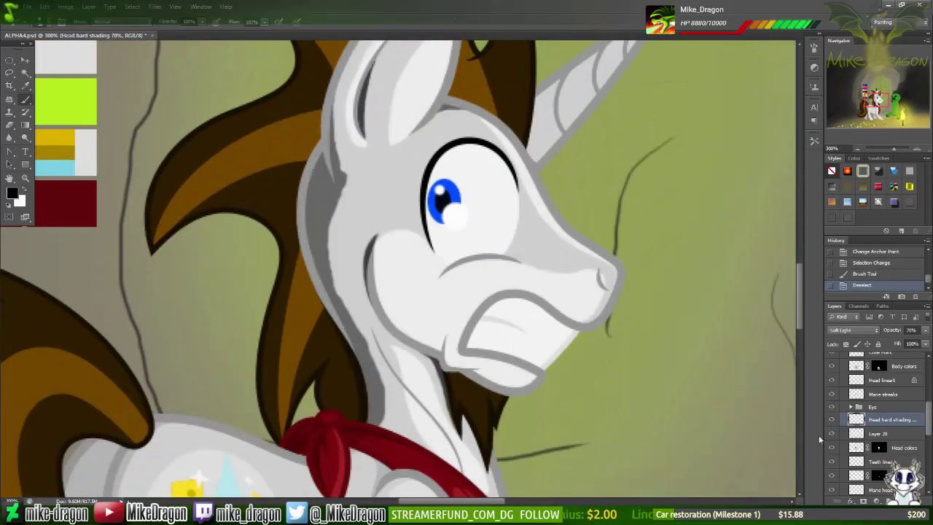
{"action": "key", "text": "ctrl+plus"}
{"action": "left_click", "coordinate": [316, 150]}
{"action": "left_click", "coordinate": [333, 305]}
{"action": "scroll", "coordinate": [305, 282], "scroll_direction": "down", "scroll_amount": 3}
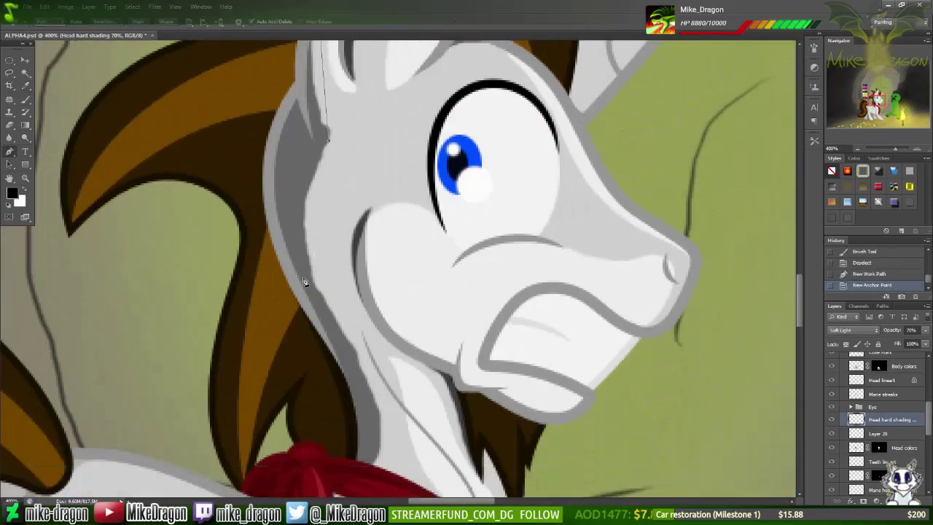
{"action": "left_click", "coordinate": [327, 305]}
{"action": "scroll", "coordinate": [342, 270], "scroll_direction": "down", "scroll_amount": 2}
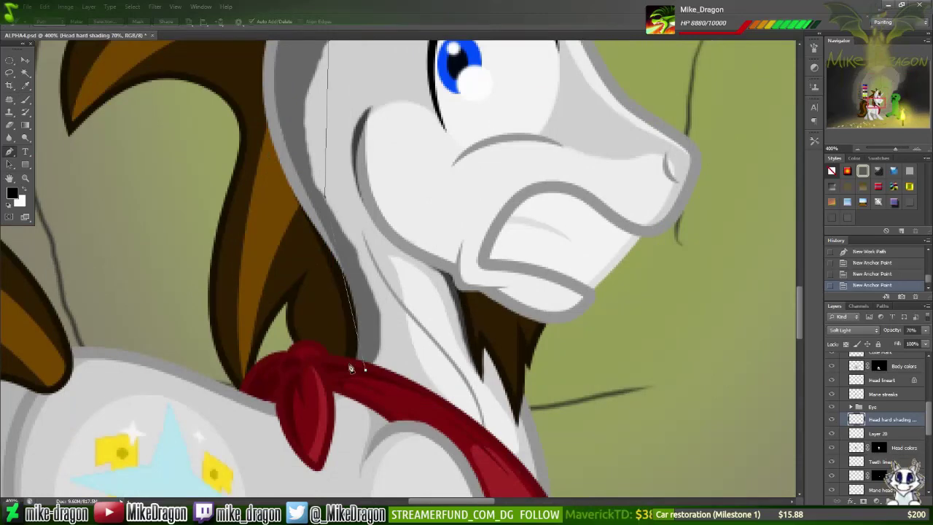
{"action": "left_click", "coordinate": [350, 368]}
{"action": "key", "text": "ctrl+plus"}
{"action": "key", "text": "ctrl+plus"}
{"action": "key", "text": "ctrl+plus"}
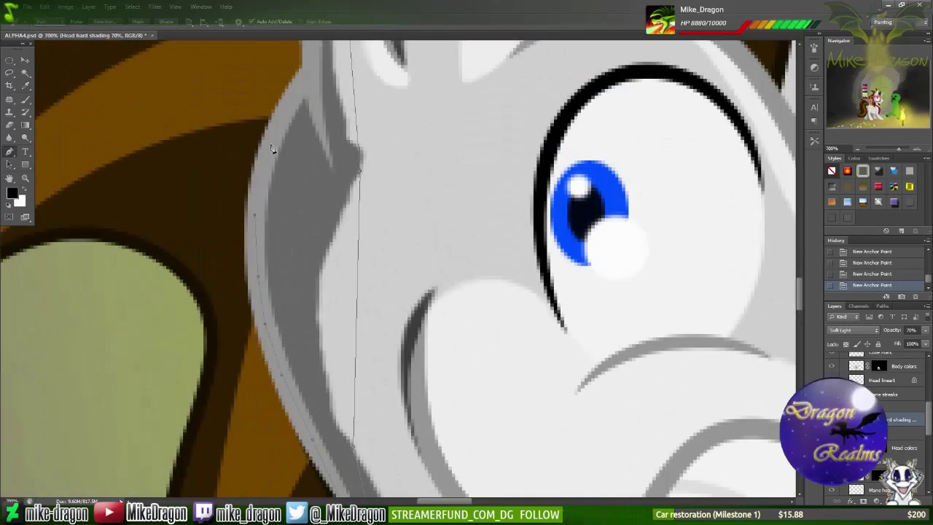
{"action": "scroll", "coordinate": [272, 150], "scroll_direction": "up", "scroll_amount": 3}
{"action": "left_click", "coordinate": [385, 98]}
Step: Curve the inner edge of the head and neck shadow path down to the scarf with the Convert Point tool
{"action": "scroll", "coordinate": [385, 98], "scroll_direction": "down", "scroll_amount": 3}
{"action": "left_click_drag", "start_coordinate": [343, 284], "coordinate": [364, 328]}
{"action": "scroll", "coordinate": [360, 319], "scroll_direction": "down", "scroll_amount": 1}
{"action": "left_click_drag", "start_coordinate": [390, 430], "coordinate": [393, 448]}
{"action": "scroll", "coordinate": [534, 243], "scroll_direction": "down", "scroll_amount": 3}
{"action": "scroll", "coordinate": [534, 243], "scroll_direction": "down", "scroll_amount": 1}
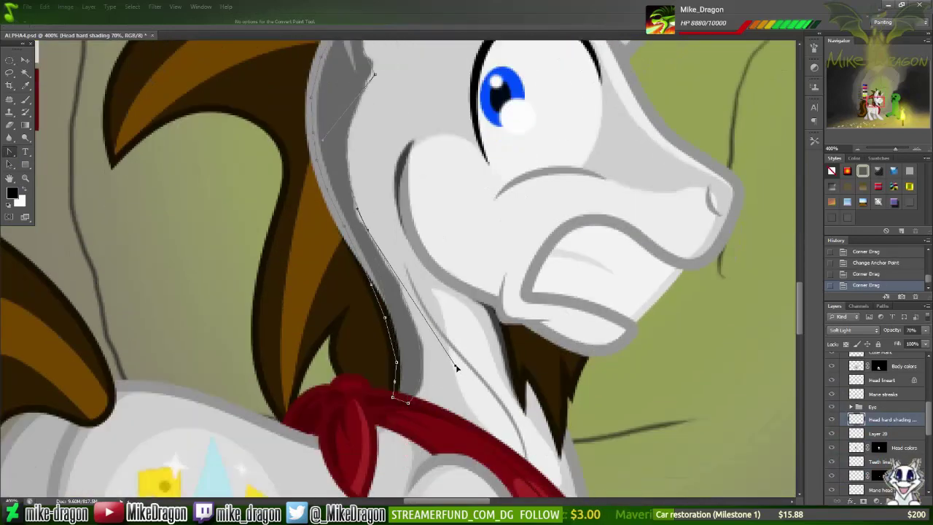
{"action": "left_click_drag", "start_coordinate": [437, 343], "coordinate": [472, 362]}
Step: Convert the neck shadow path to a selection, paint it black with the Brush and deselect
{"action": "key", "text": "ctrl+Return"}
{"action": "key", "text": "b"}
{"action": "key", "text": "ctrl+d"}
{"action": "key", "text": "ctrl+1"}
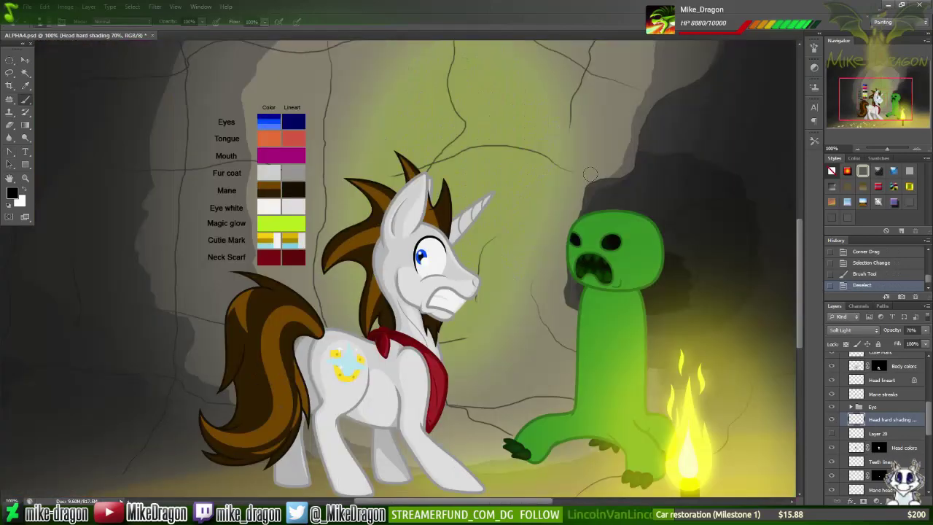
{"action": "key", "text": "v"}
{"action": "key", "text": "ctrl+plus"}
{"action": "key", "text": "ctrl+plus"}
{"action": "key", "text": "ctrl+1"}
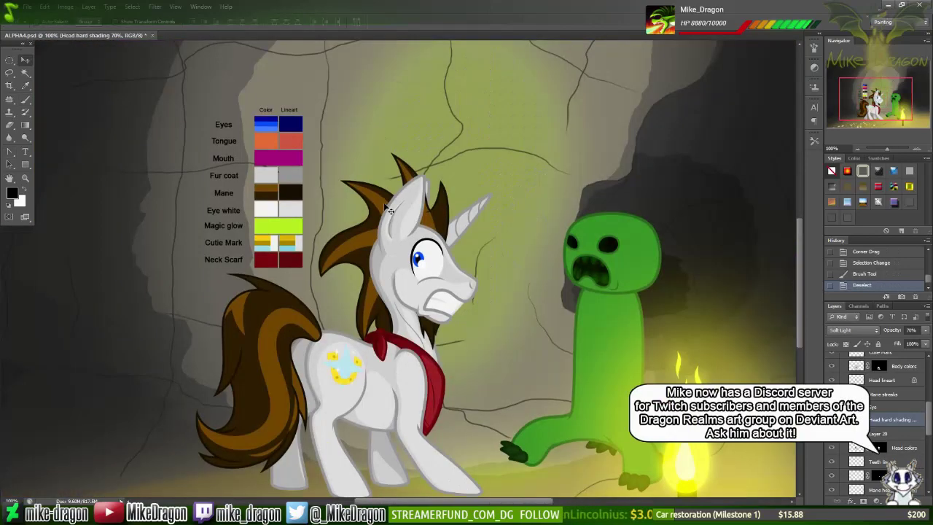
Step: Start a Pen path around the inner edge of the shadow below the ear, between the neck and cheek
{"action": "key", "text": "ctrl+plus"}
{"action": "key", "text": "ctrl+plus"}
{"action": "key", "text": "p"}
{"action": "left_click", "coordinate": [359, 227]}
{"action": "left_click", "coordinate": [345, 322]}
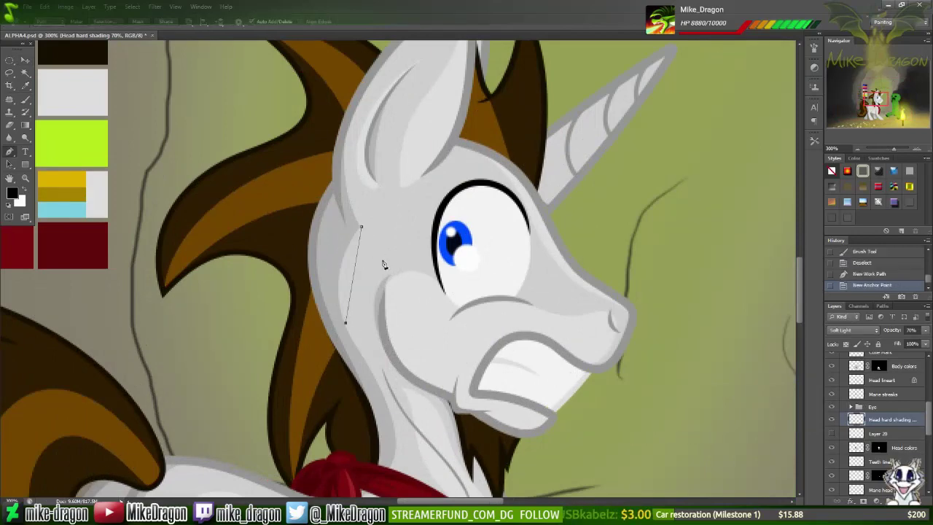
{"action": "left_click", "coordinate": [383, 260]}
Step: Curve and close the path at the shadow's edge below the ear and convert it to a selection
{"action": "left_click_drag", "start_coordinate": [360, 227], "coordinate": [306, 223]}
{"action": "left_click", "coordinate": [310, 226]}
{"action": "right_click", "coordinate": [408, 280]}
{"action": "left_click", "coordinate": [416, 289]}
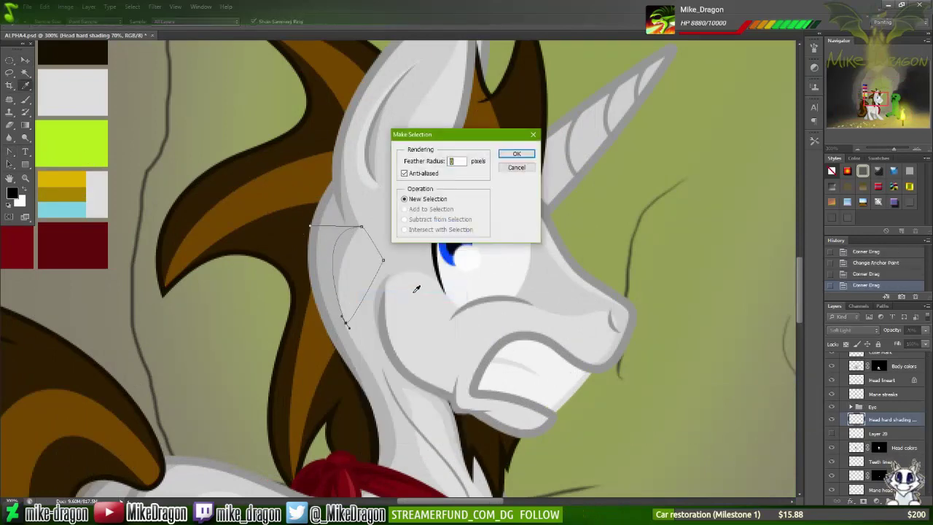
{"action": "key", "text": "Return"}
Step: Erase the selected part of the shadow below the ear and deselect
{"action": "key", "text": "e"}
{"action": "left_click_drag", "start_coordinate": [364, 233], "coordinate": [342, 292]}
{"action": "key", "text": "ctrl+d"}
{"action": "key", "text": "ctrl+1"}
{"action": "key", "text": "ctrl+plus"}
{"action": "key", "text": "ctrl+plus"}
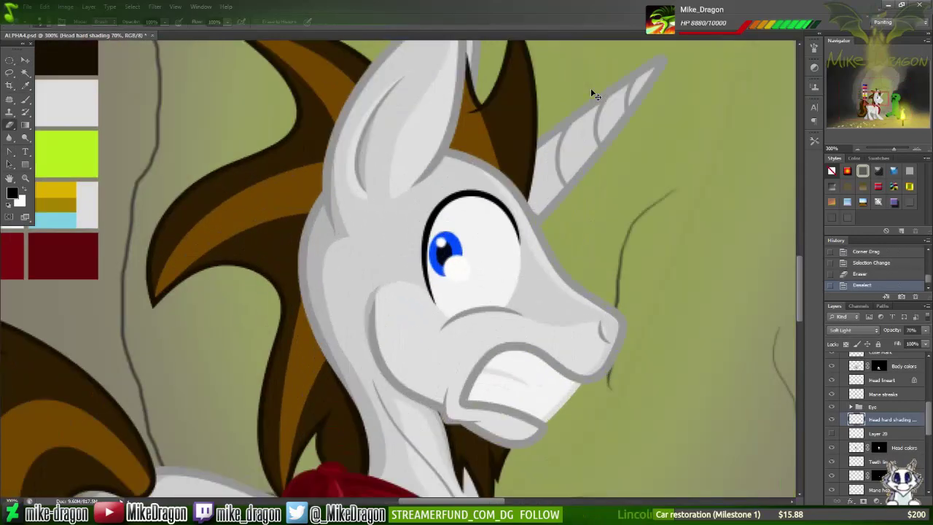
Step: Undo the deselection, the erasing and the selection made from the path below the ear
{"action": "key", "text": "v"}
{"action": "key", "text": "ctrl+alt+z"}
{"action": "key", "text": "ctrl+alt+z"}
{"action": "key", "text": "ctrl+alt+z"}
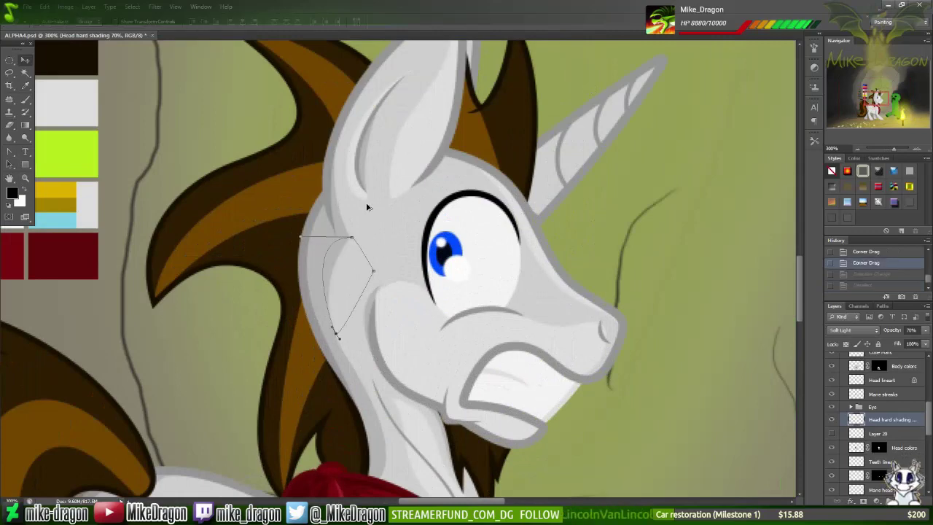
Step: Outline the back of the neck from the ear to the scarf with a curved path and paint the resulting selection black
{"action": "key", "text": "p"}
{"action": "left_click_drag", "start_coordinate": [348, 250], "coordinate": [299, 257]}
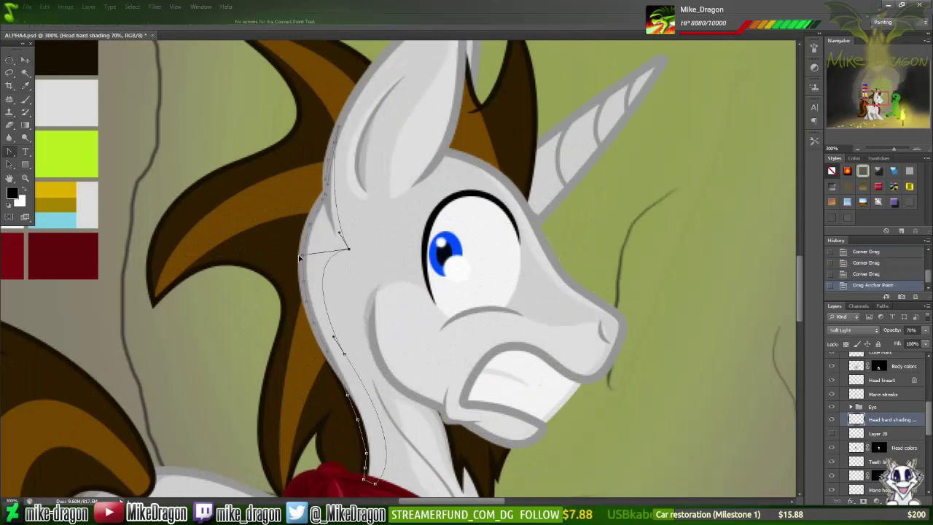
{"action": "key", "text": "ctrl+Return"}
{"action": "key", "text": "b"}
{"action": "key", "text": "ctrl+d"}
{"action": "key", "text": "ctrl+minus"}
{"action": "key", "text": "ctrl+minus"}
{"action": "key", "text": "ctrl+minus"}
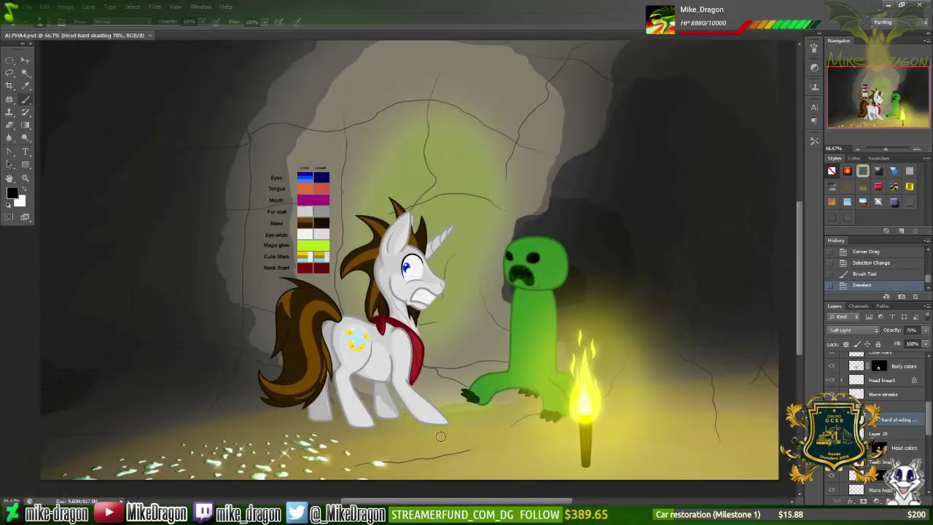
Step: Draw a closed four-sided Pen path over the neck shadow's lower end, overlapping the scarf's upper edge
{"action": "key", "text": "ctrl+plus"}
{"action": "key", "text": "ctrl+plus"}
{"action": "key", "text": "ctrl+plus"}
{"action": "key", "text": "p"}
{"action": "left_click", "coordinate": [364, 224]}
{"action": "left_click", "coordinate": [353, 253]}
{"action": "left_click", "coordinate": [396, 274]}
{"action": "left_click", "coordinate": [363, 224]}
Step: Curve the path's corners with the Convert Point Tool so the neck shadow widens smoothly towards the scarf
{"action": "right_click", "coordinate": [10, 151]}
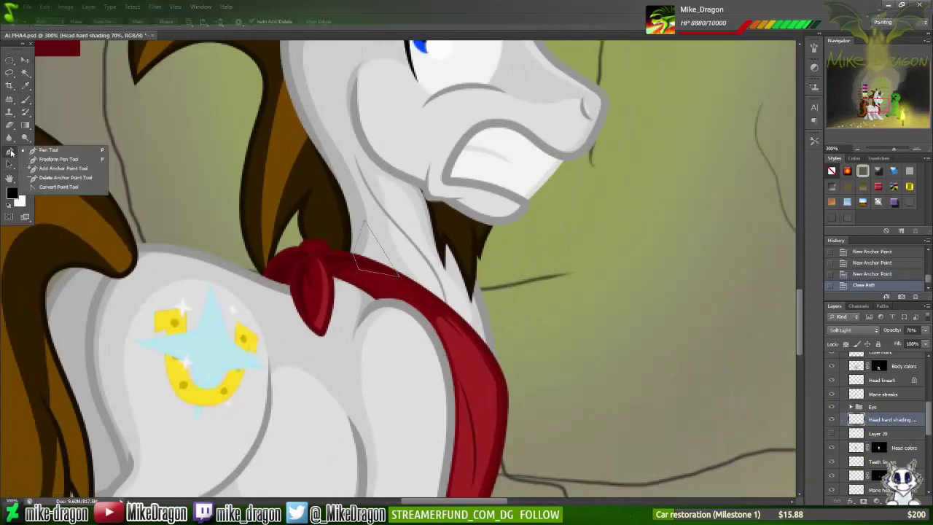
{"action": "left_click", "coordinate": [58, 186]}
{"action": "left_click_drag", "start_coordinate": [363, 223], "coordinate": [394, 285]}
{"action": "scroll", "coordinate": [400, 219], "scroll_direction": "up", "scroll_amount": 5}
{"action": "left_click_drag", "start_coordinate": [269, 342], "coordinate": [306, 369]}
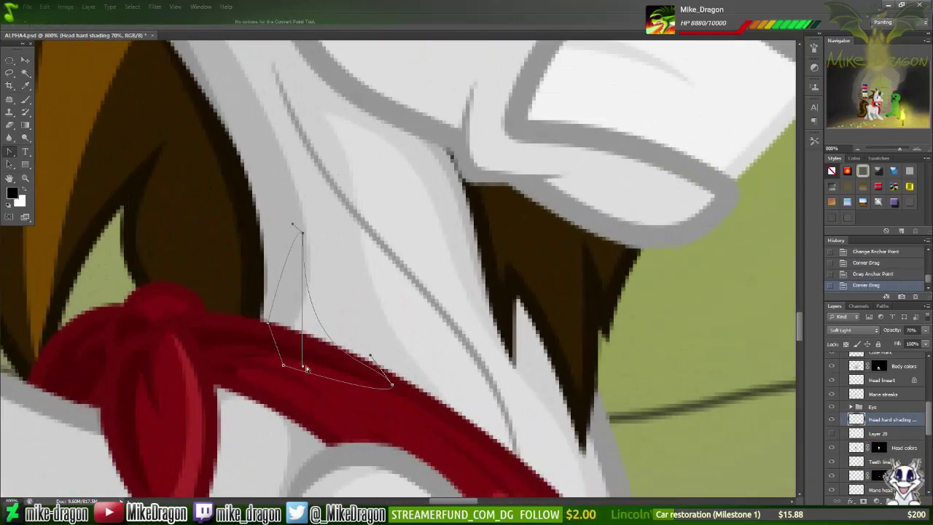
Step: Convert the path above the scarf to a selection, paint it black with the Brush and deselect
{"action": "key", "text": "ctrl+Return"}
{"action": "key", "text": "b"}
{"action": "right_click", "coordinate": [296, 265]}
{"action": "key", "text": "Escape"}
{"action": "key", "text": "ctrl+d"}
{"action": "key", "text": "ctrl+minus"}
{"action": "key", "text": "ctrl+minus"}
{"action": "key", "text": "ctrl+minus"}
{"action": "key", "text": "ctrl+minus"}
{"action": "key", "text": "ctrl+minus"}
{"action": "key", "text": "ctrl+minus"}
{"action": "key", "text": "ctrl+minus"}
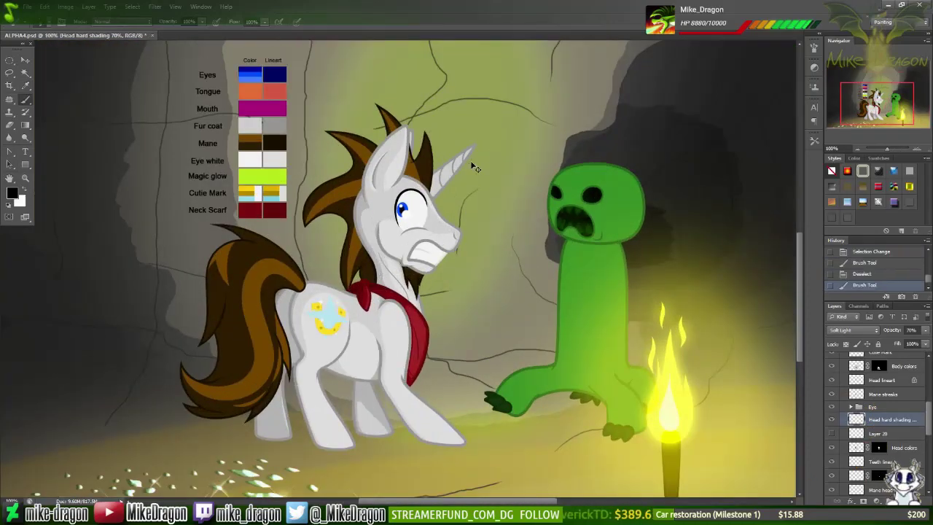
Step: Try erasing a small spot of the head hard shading with the Eraser
{"action": "key", "text": "e"}
{"action": "key", "text": "ctrl+plus"}
{"action": "key", "text": "ctrl+plus"}
{"action": "key", "text": "ctrl+plus"}
{"action": "left_click", "coordinate": [326, 353]}
{"action": "key", "text": "ctrl+minus"}
{"action": "key", "text": "ctrl+minus"}
{"action": "key", "text": "ctrl+minus"}
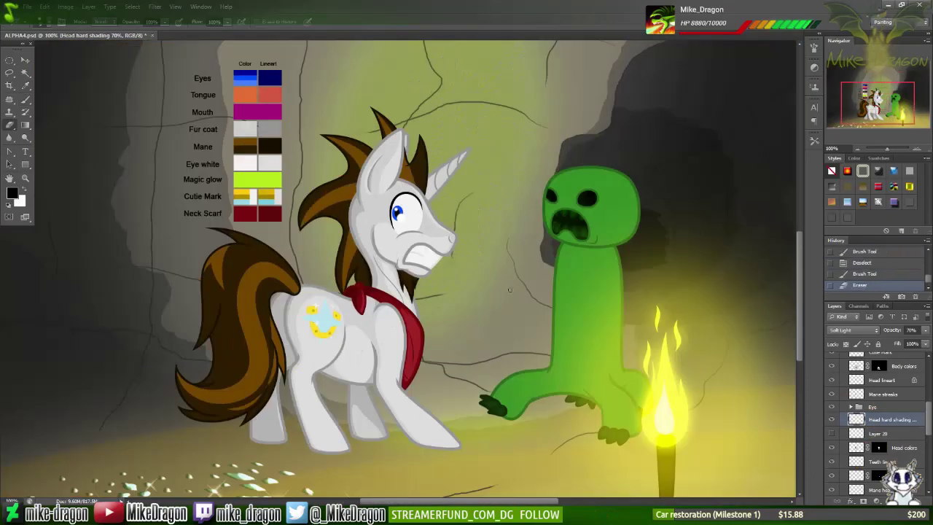
Step: Undo and redo the last eraser stroke to compare the shading, leaving the stroke undone
{"action": "key", "text": "ctrl+z"}
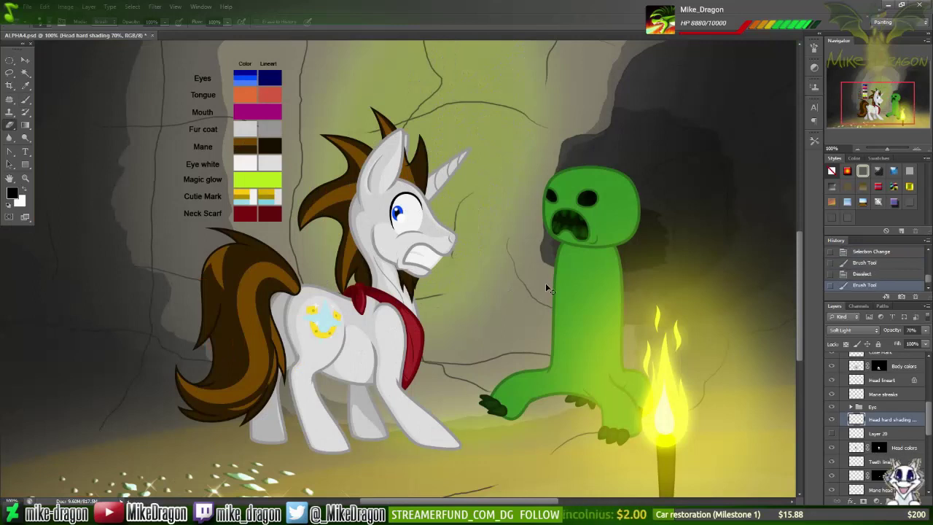
{"action": "key", "text": "v"}
{"action": "key", "text": "ctrl+z"}
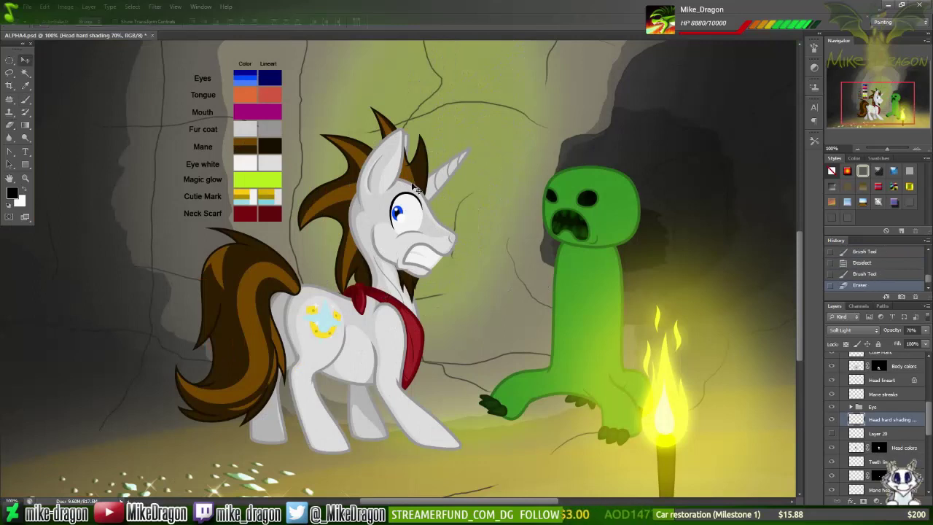
{"action": "key", "text": "ctrl+z"}
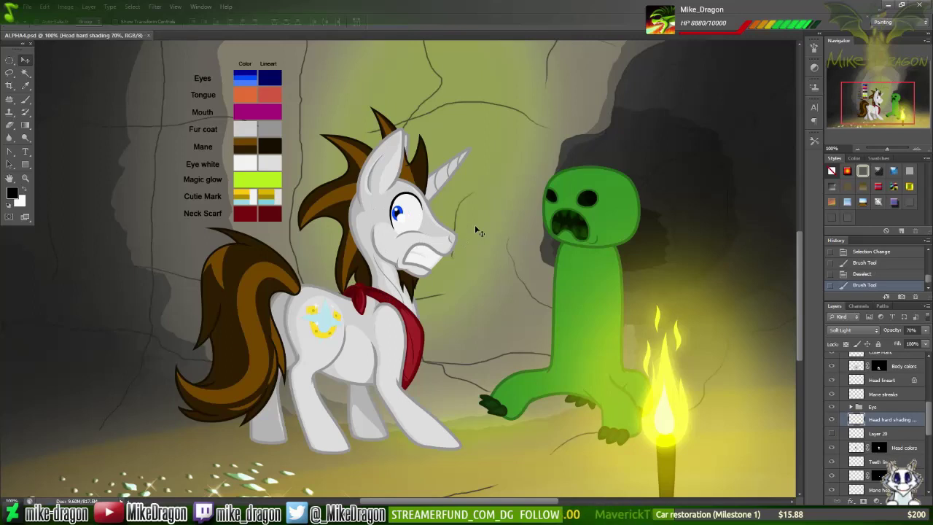
Step: Show the glowing magic pickaxe, and preview the Thunder Skies group before hiding that group again
{"action": "scroll", "coordinate": [917, 397], "scroll_direction": "up", "scroll_amount": 3}
{"action": "key", "text": "ctrl+minus"}
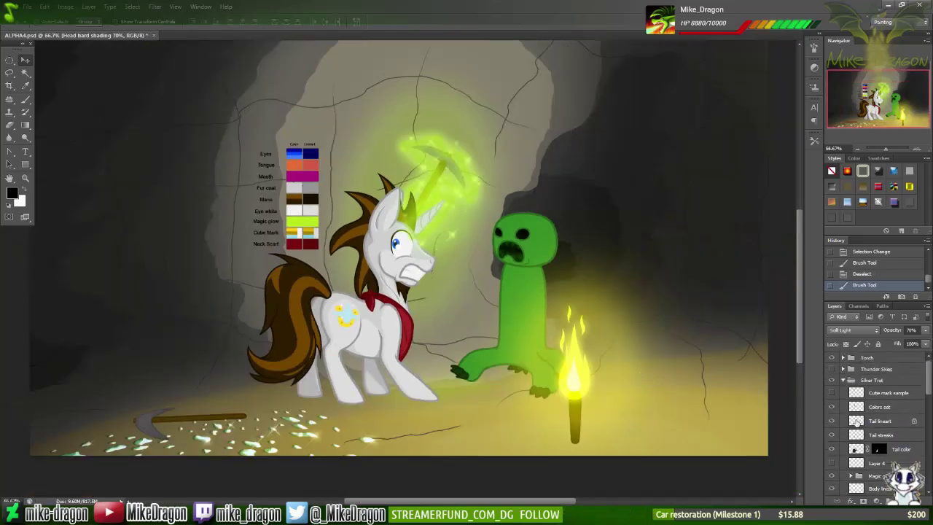
{"action": "left_click", "coordinate": [831, 368]}
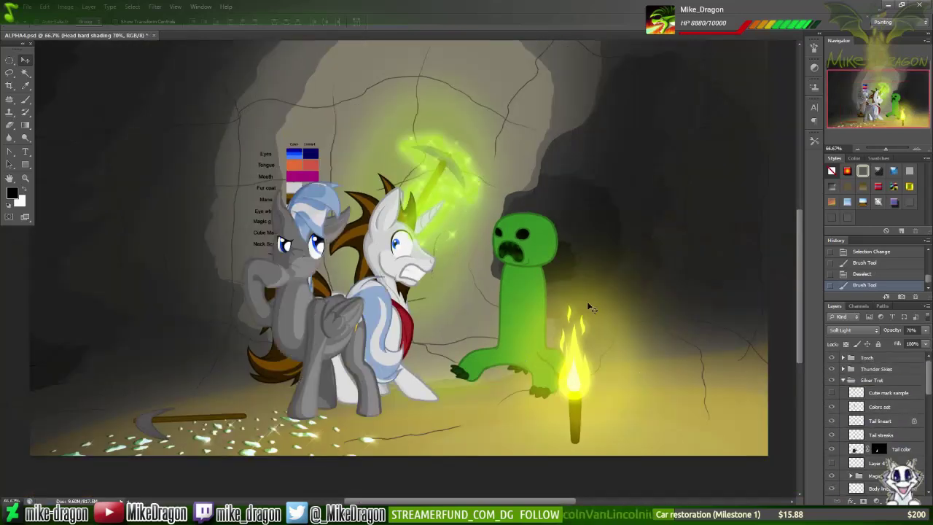
{"action": "left_click", "coordinate": [831, 369]}
{"action": "key", "text": "ctrl+plus"}
{"action": "scroll", "coordinate": [596, 351], "scroll_direction": "up", "scroll_amount": 1}
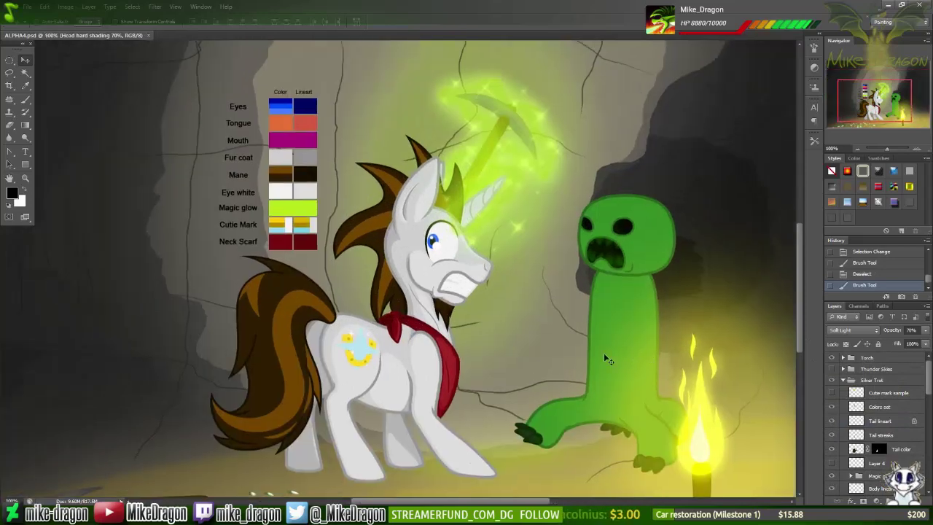
{"action": "scroll", "coordinate": [356, 313], "scroll_direction": "left", "scroll_amount": 2}
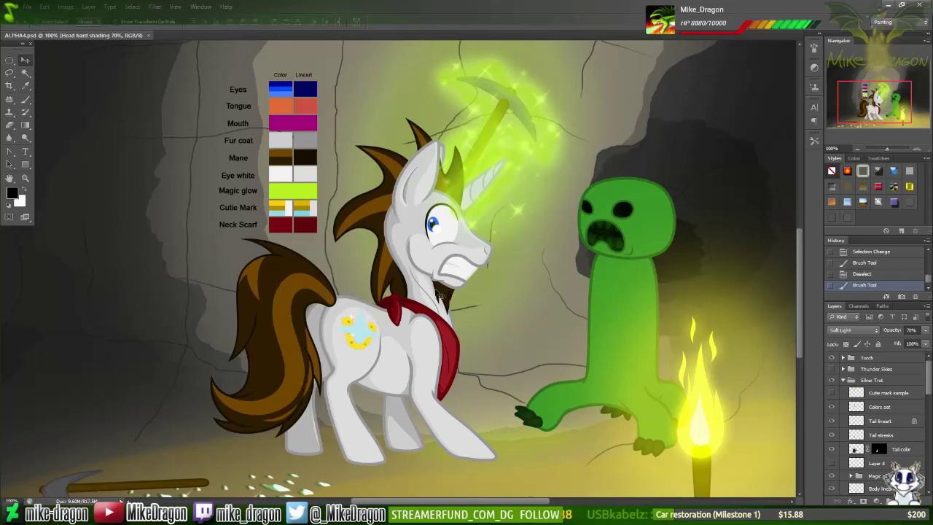
Step: Show the Thunder Skies group and hide the Colors set layer
{"action": "left_click", "coordinate": [831, 369]}
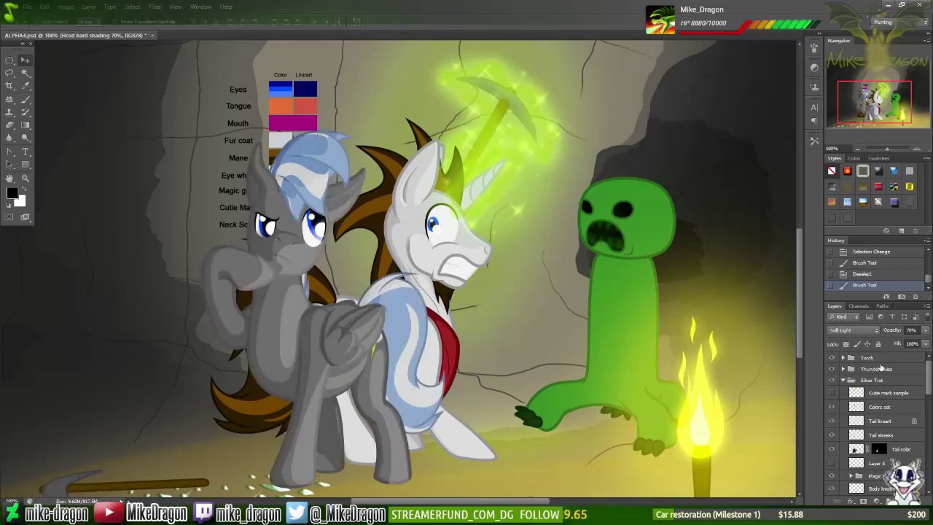
{"action": "key", "text": "ctrl+minus"}
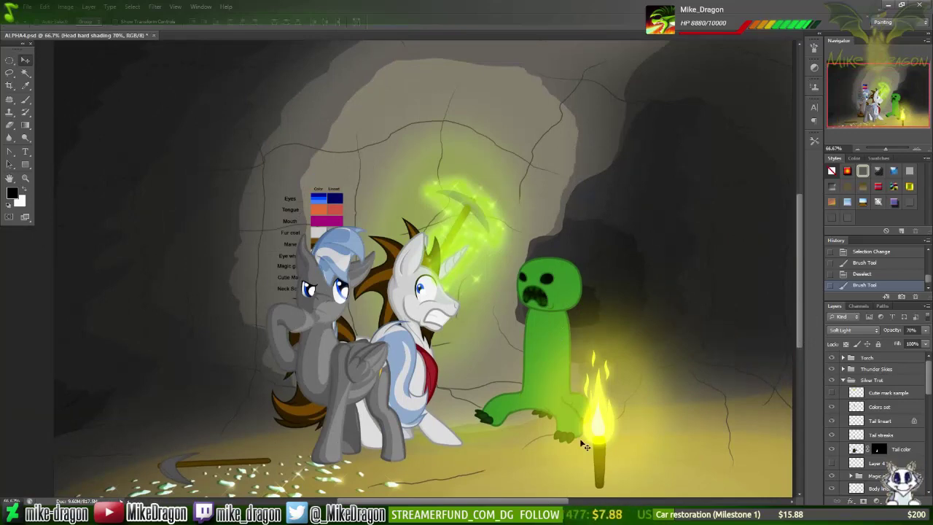
{"action": "left_click", "coordinate": [831, 406]}
Step: Save a copy of the image in another file format and show the Colors set layer again
{"action": "key", "text": "ctrl+shift+s"}
{"action": "left_click", "coordinate": [416, 348]}
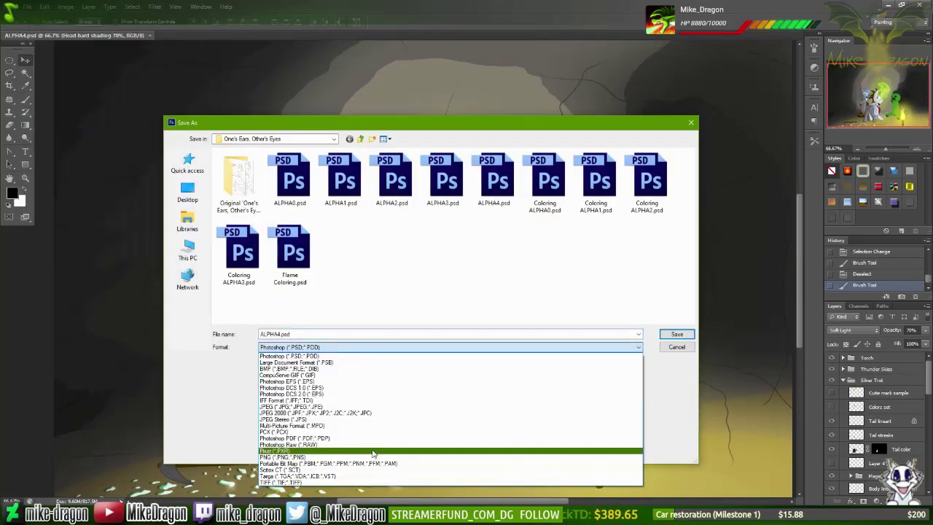
{"action": "left_click", "coordinate": [416, 444]}
{"action": "left_click", "coordinate": [672, 331]}
{"action": "left_click", "coordinate": [831, 406]}
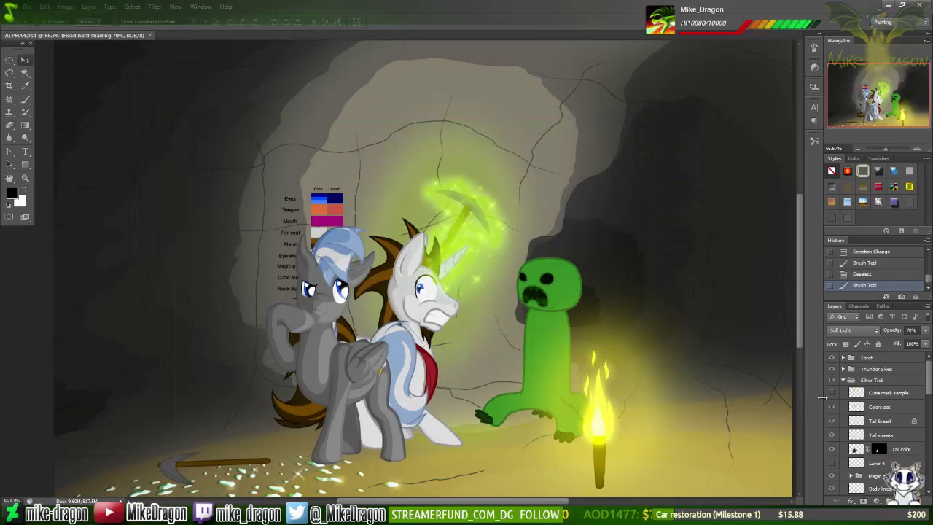
Step: Switch to the Windows desktop
{"action": "key", "text": "alt+Tab"}
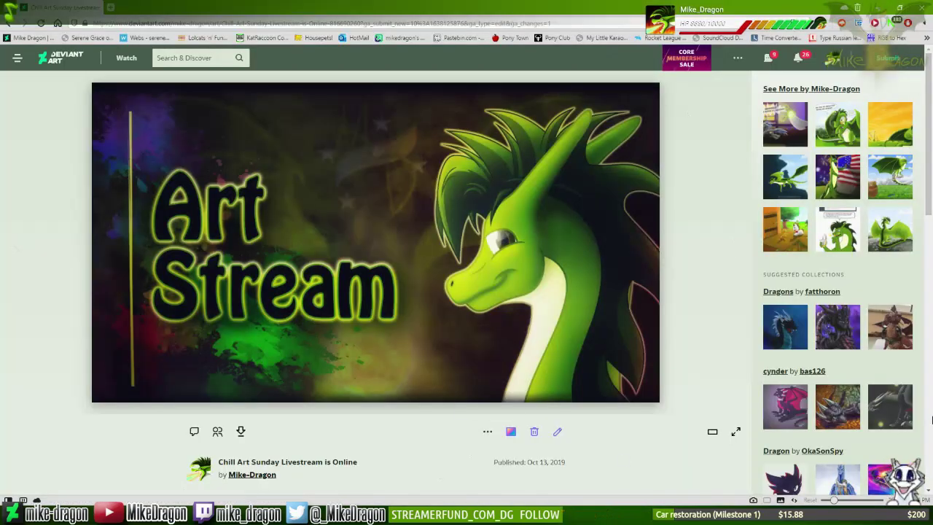
{"action": "key", "text": "super+d"}
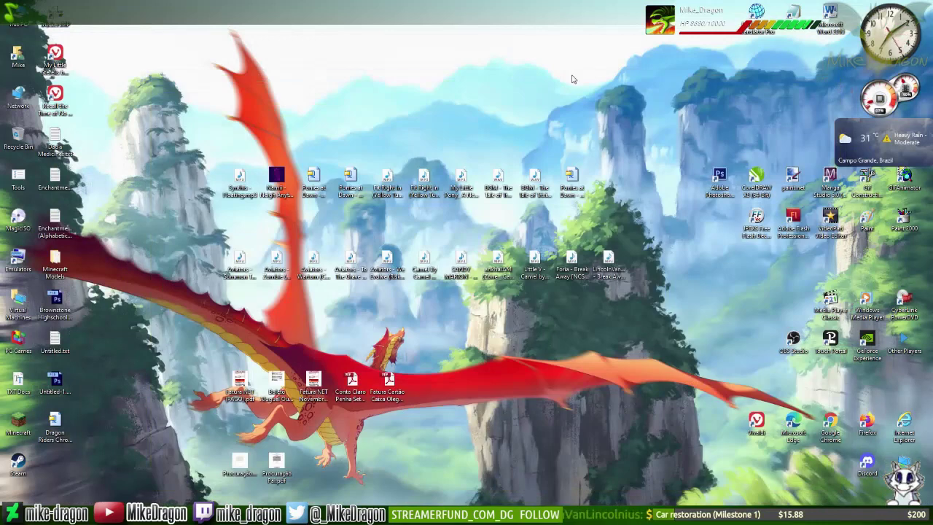